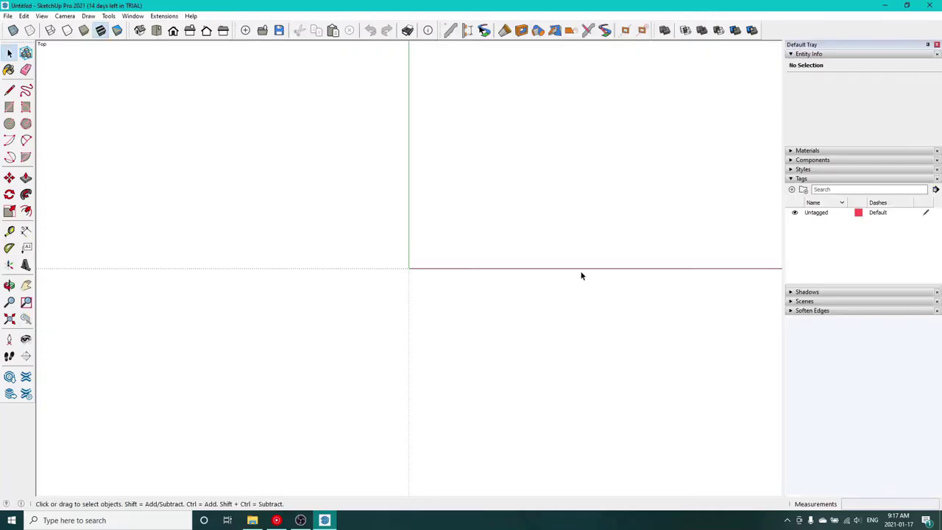
Draw an 8' by 16' rectangle on the ground plane near the origin.
{"action": "middle_click_drag", "start_coordinate": [547, 226], "coordinate": [536, 334], "text": "shift"}
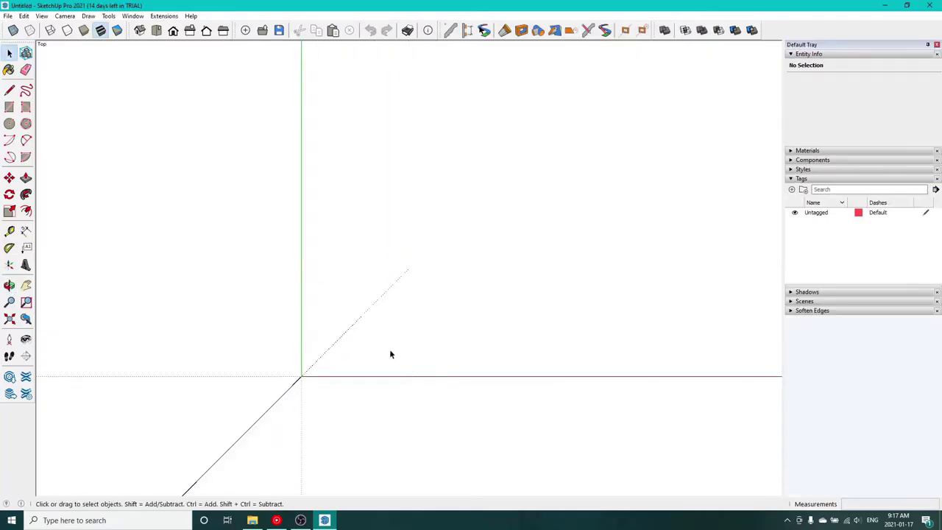
{"action": "key", "text": "r"}
{"action": "left_click", "coordinate": [340, 287]}
{"action": "left_click", "coordinate": [600, 346]}
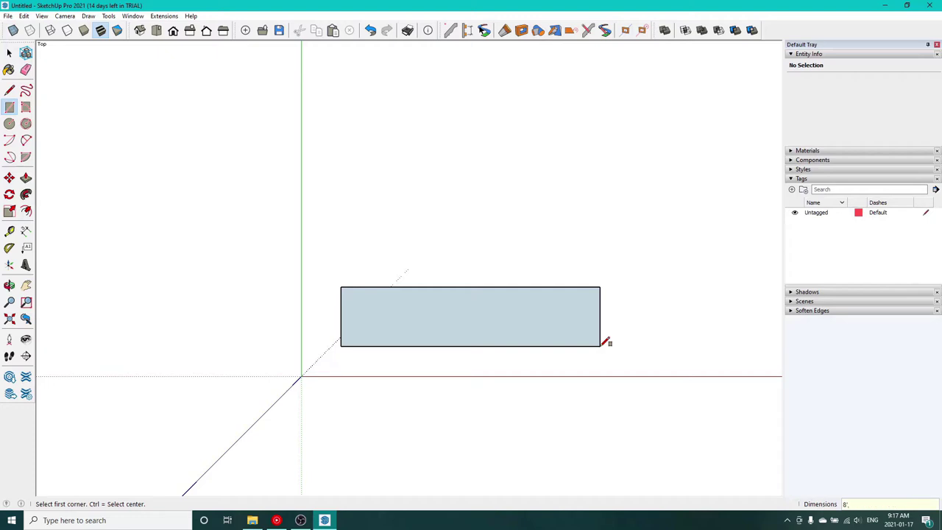
Offset the two short edges and the back edge of the rectangle outward by 5 1/2".
{"action": "scroll", "coordinate": [605, 341], "scroll_direction": "down", "scroll_amount": 5}
{"action": "middle_click_drag", "start_coordinate": [605, 340], "coordinate": [466, 257]}
{"action": "scroll", "coordinate": [385, 259], "scroll_direction": "up", "scroll_amount": 3}
{"action": "key", "text": "space"}
{"action": "left_click", "coordinate": [232, 256]}
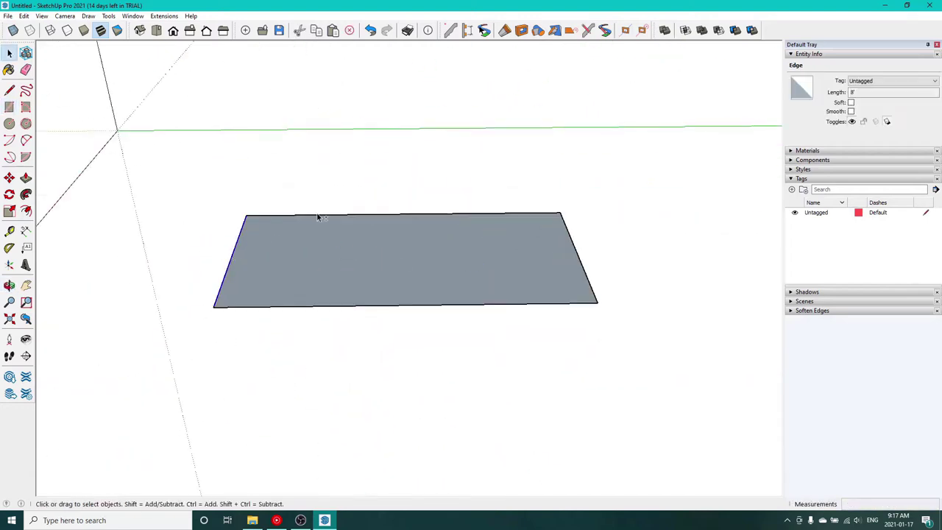
{"action": "scroll", "coordinate": [320, 216], "scroll_direction": "up", "scroll_amount": 3}
{"action": "left_click", "coordinate": [320, 217], "text": "shift"}
{"action": "scroll", "coordinate": [483, 225], "scroll_direction": "down", "scroll_amount": 3}
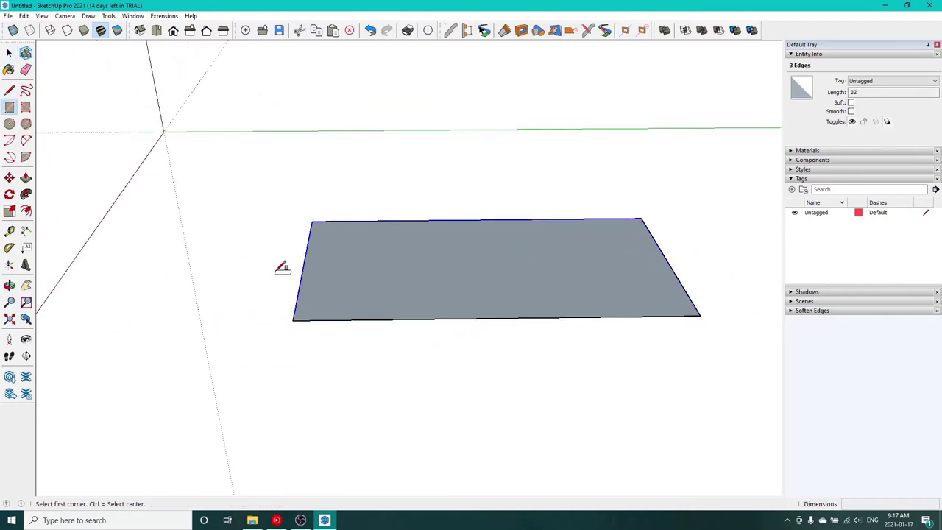
{"action": "key", "text": "f"}
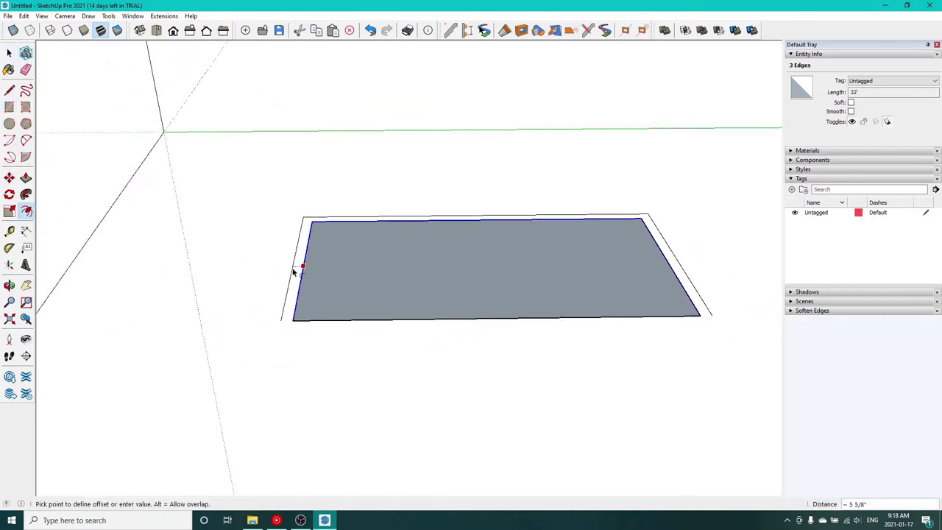
{"action": "left_click", "coordinate": [333, 310]}
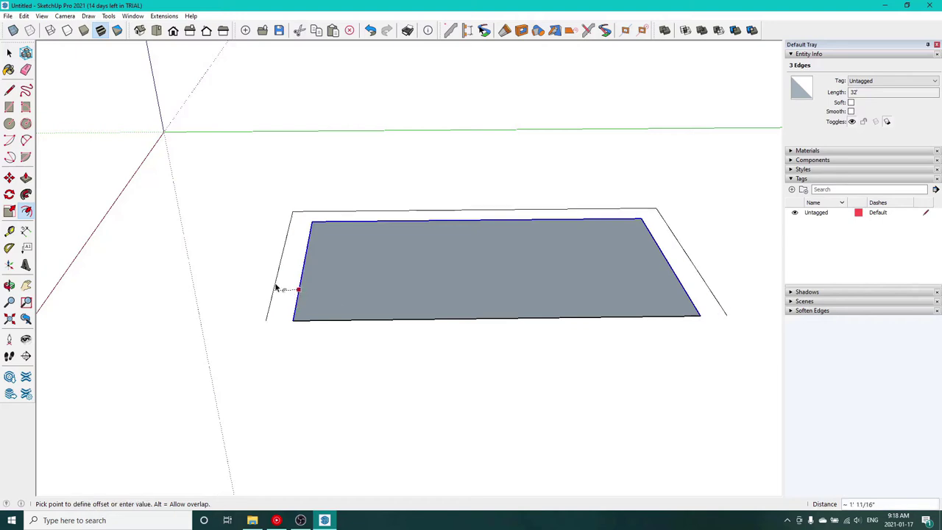
{"action": "left_click", "coordinate": [278, 284]}
Close both open ends of the offset wall outline with short lines to the rectangle's front corners.
{"action": "key", "text": "l"}
{"action": "left_click", "coordinate": [280, 320]}
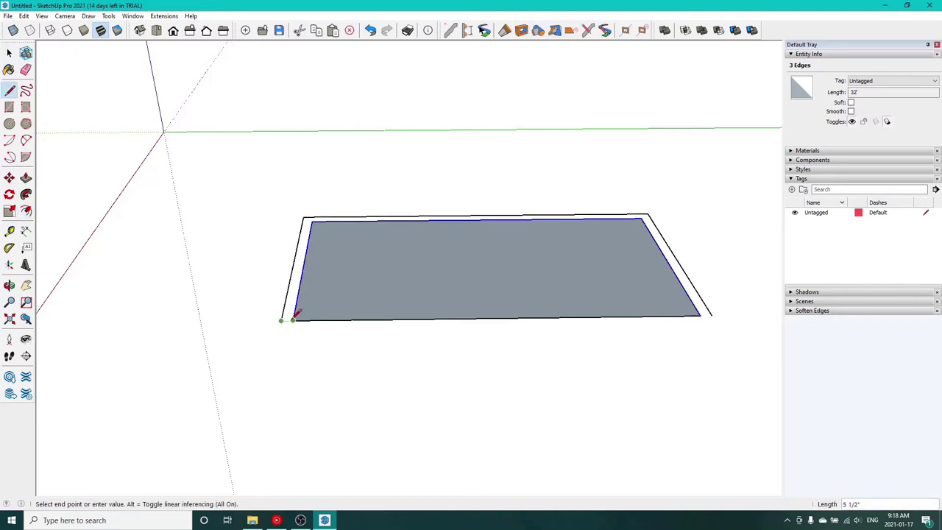
{"action": "left_click", "coordinate": [705, 314]}
{"action": "middle_click_drag", "start_coordinate": [605, 377], "coordinate": [714, 296]}
Cut the floor face enclosed by the wall outline and remove the open front edge.
{"action": "key", "text": "space"}
{"action": "left_click", "coordinate": [507, 289]}
{"action": "right_click", "coordinate": [507, 288]}
{"action": "key", "text": "Escape"}
{"action": "key", "text": "Delete"}
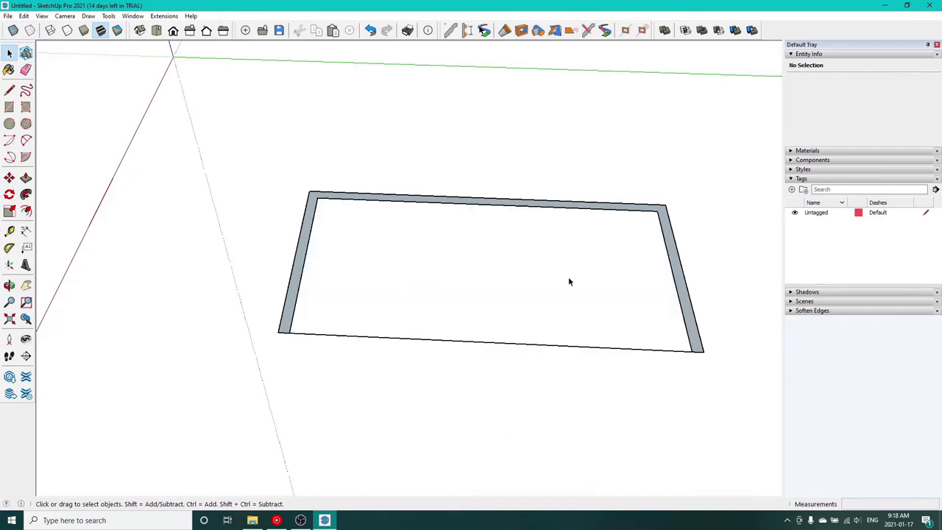
Push/Pull the U-shaped wall footprint up 10'.
{"action": "double_click", "coordinate": [575, 203]}
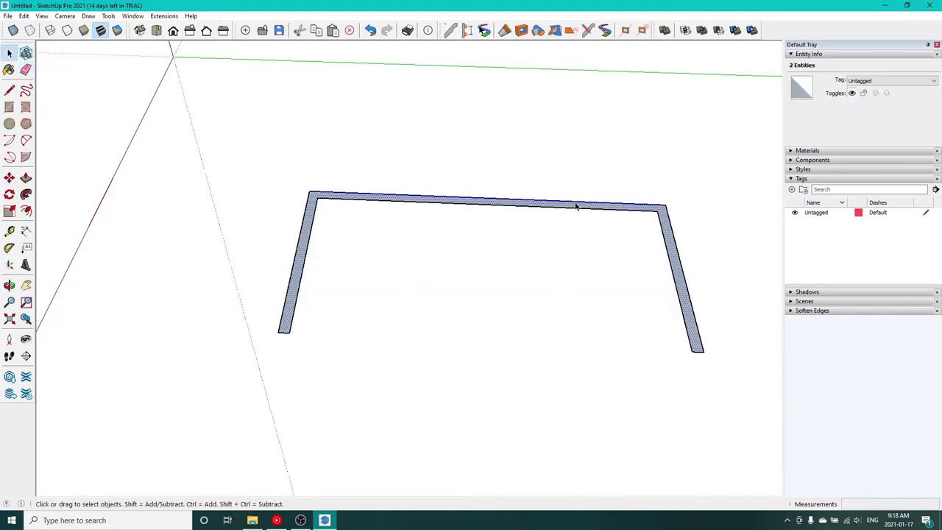
{"action": "right_click", "coordinate": [575, 204]}
{"action": "left_click", "coordinate": [520, 225]}
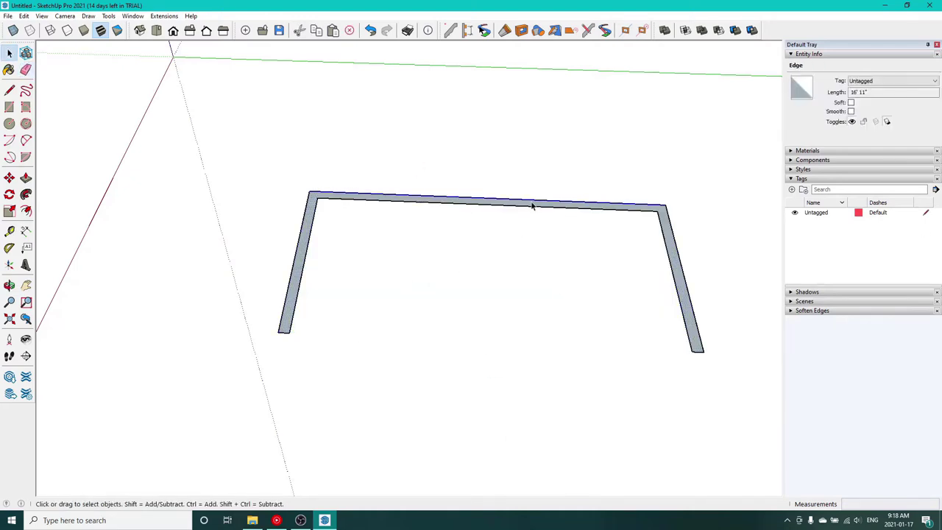
{"action": "key", "text": "p"}
{"action": "left_click", "coordinate": [532, 204]}
{"action": "type", "text": "10'"}
{"action": "key", "text": "Return"}
Place a guide 1' below the back wall's top edge and a vertical guide beside its inner corner.
{"action": "scroll", "coordinate": [585, 193], "scroll_direction": "down", "scroll_amount": 3}
{"action": "middle_click_drag", "start_coordinate": [584, 193], "coordinate": [509, 328]}
{"action": "key", "text": "t"}
{"action": "left_click", "coordinate": [581, 183]}
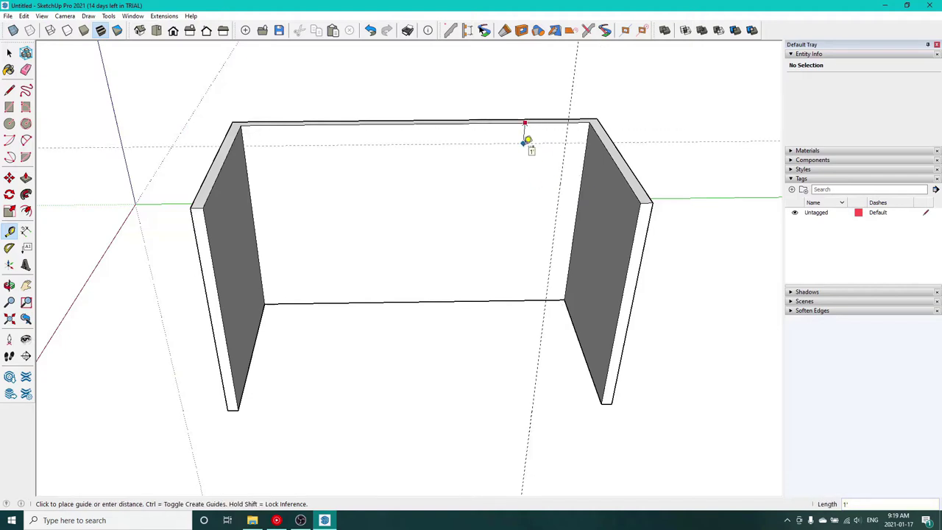
Draw a 4.5' by 4.5' rectangle from the guide intersection and push it through the back wall as a window opening.
{"action": "key", "text": "r"}
{"action": "left_click", "coordinate": [565, 143]}
{"action": "left_click", "coordinate": [466, 225]}
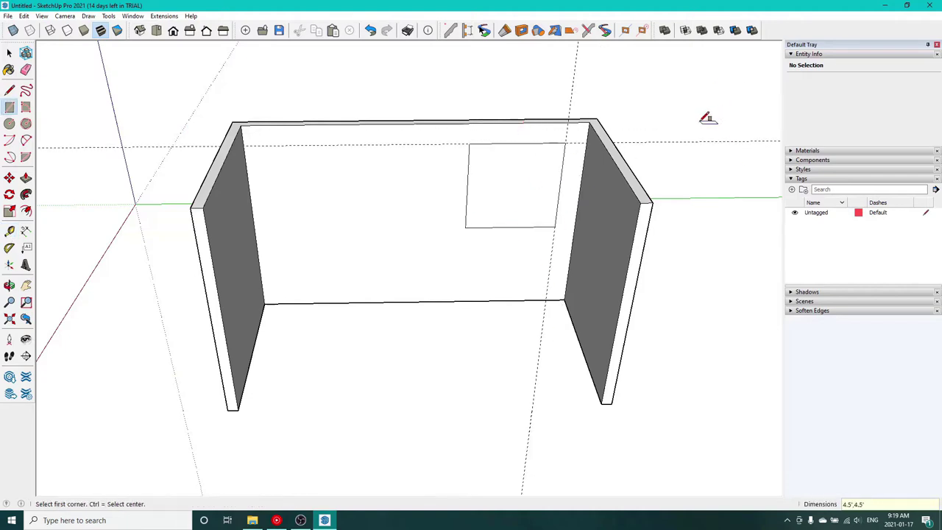
{"action": "key", "text": "space"}
{"action": "key", "text": "p"}
{"action": "left_click_drag", "start_coordinate": [532, 185], "coordinate": [361, 358]}
Add a tag named Walls.
{"action": "middle_click_drag", "start_coordinate": [362, 358], "coordinate": [435, 326]}
{"action": "key", "text": "space"}
{"action": "triple_click", "coordinate": [344, 236]}
{"action": "left_click", "coordinate": [792, 189]}
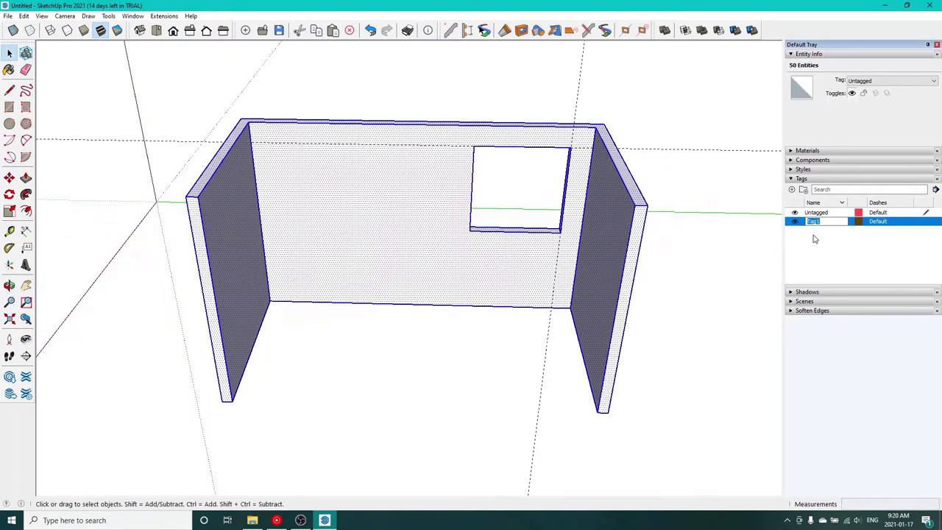
{"action": "right_click", "coordinate": [808, 234]}
{"action": "left_click", "coordinate": [833, 238]}
{"action": "right_click", "coordinate": [817, 223]}
{"action": "left_click", "coordinate": [844, 253]}
{"action": "left_click", "coordinate": [792, 191]}
{"action": "left_click", "coordinate": [698, 246]}
{"action": "middle_click_drag", "start_coordinate": [395, 319], "coordinate": [353, 302]}
{"action": "left_click", "coordinate": [24, 15]}
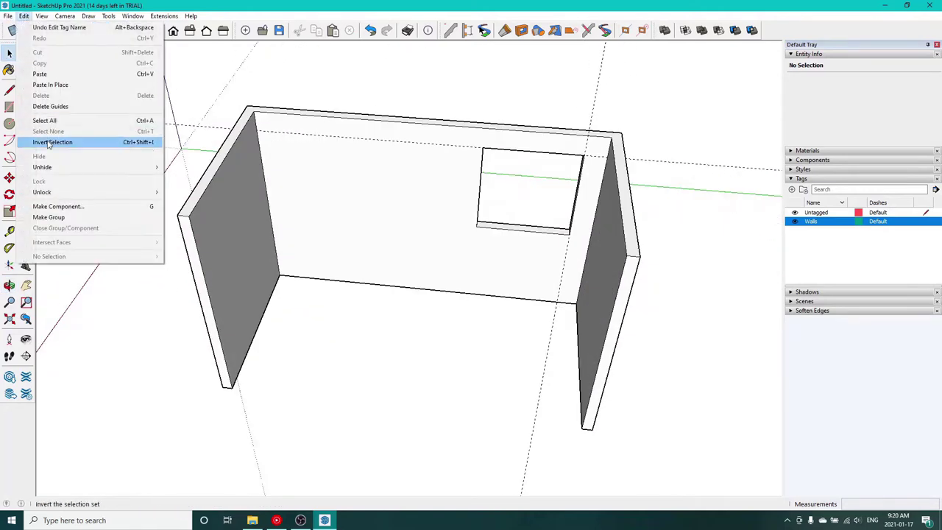
{"action": "left_click", "coordinate": [50, 85]}
{"action": "left_click", "coordinate": [178, 432]}
{"action": "middle_click_drag", "start_coordinate": [177, 432], "coordinate": [435, 361]}
{"action": "right_click", "coordinate": [434, 361]}
{"action": "left_click", "coordinate": [376, 439]}
{"action": "key", "text": "ctrl+z"}
Group all the wall geometry and assign the group to the Walls tag.
{"action": "left_click", "coordinate": [536, 272]}
{"action": "triple_click", "coordinate": [536, 275]}
{"action": "right_click", "coordinate": [536, 273]}
{"action": "left_click", "coordinate": [569, 359]}
{"action": "left_click", "coordinate": [878, 81]}
{"action": "left_click", "coordinate": [873, 97]}
{"action": "left_click", "coordinate": [653, 291]}
{"action": "left_click", "coordinate": [653, 291]}
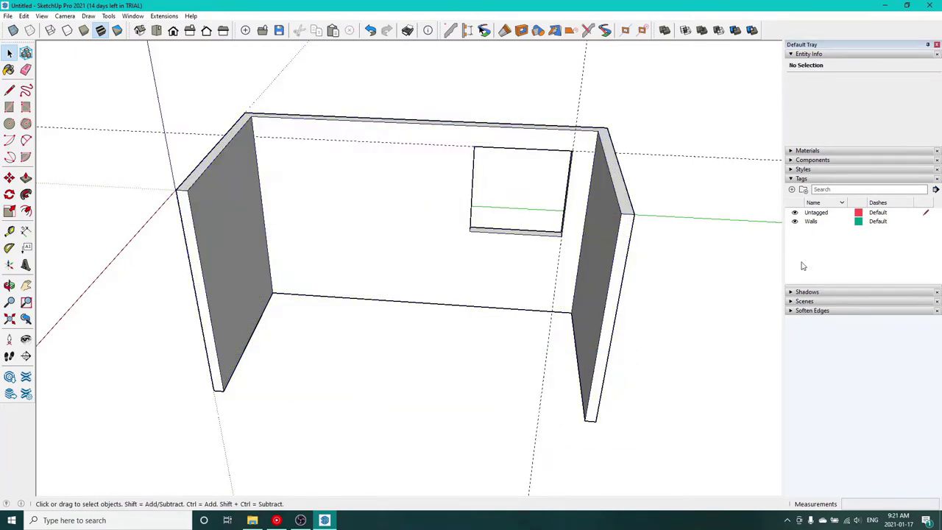
Add a tag named Floors and paste the cut floor face in place between the walls.
{"action": "left_click", "coordinate": [792, 189]}
{"action": "left_click", "coordinate": [24, 17]}
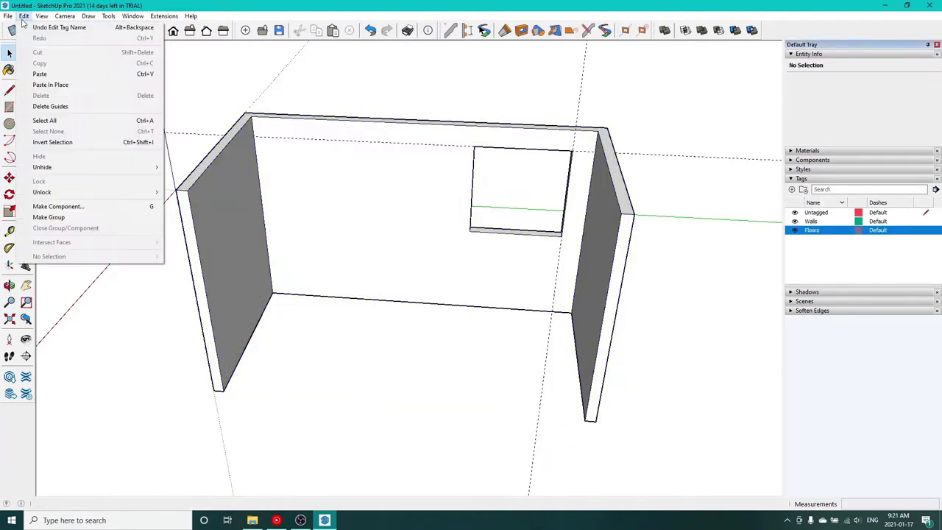
{"action": "left_click", "coordinate": [39, 74]}
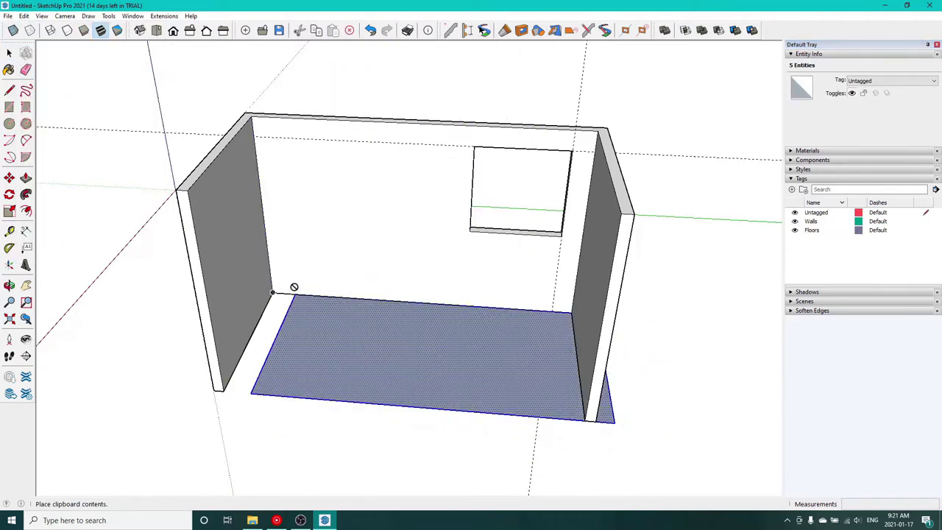
{"action": "key", "text": "Escape"}
{"action": "left_click", "coordinate": [24, 16]}
{"action": "left_click", "coordinate": [50, 85]}
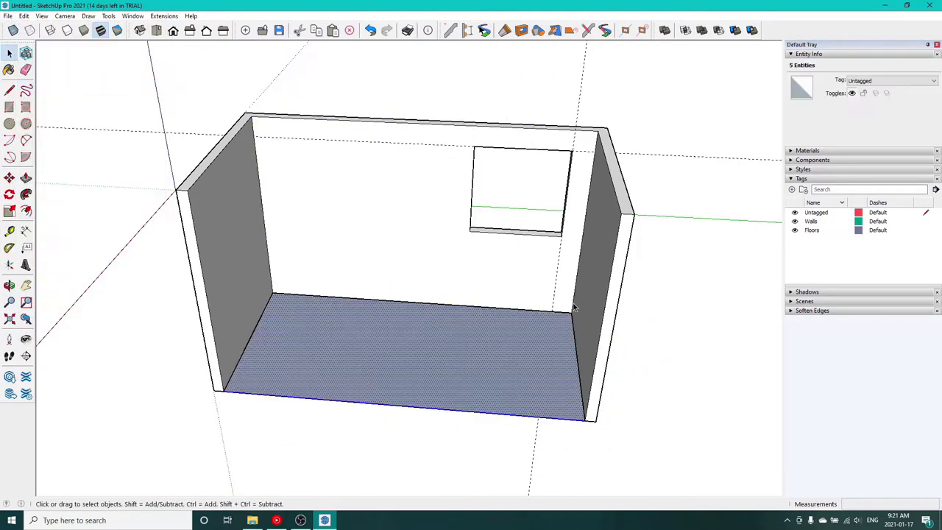
Assign the floor face to the Floors tag.
{"action": "left_click", "coordinate": [652, 316]}
{"action": "left_click", "coordinate": [377, 398]}
{"action": "left_click", "coordinate": [891, 81]}
{"action": "left_click", "coordinate": [857, 100]}
{"action": "left_click", "coordinate": [655, 352]}
Toggle the visibility of the Walls and Floors tags to check which geometry each one controls.
{"action": "middle_click_drag", "start_coordinate": [142, 360], "coordinate": [176, 297]}
{"action": "left_click", "coordinate": [795, 221]}
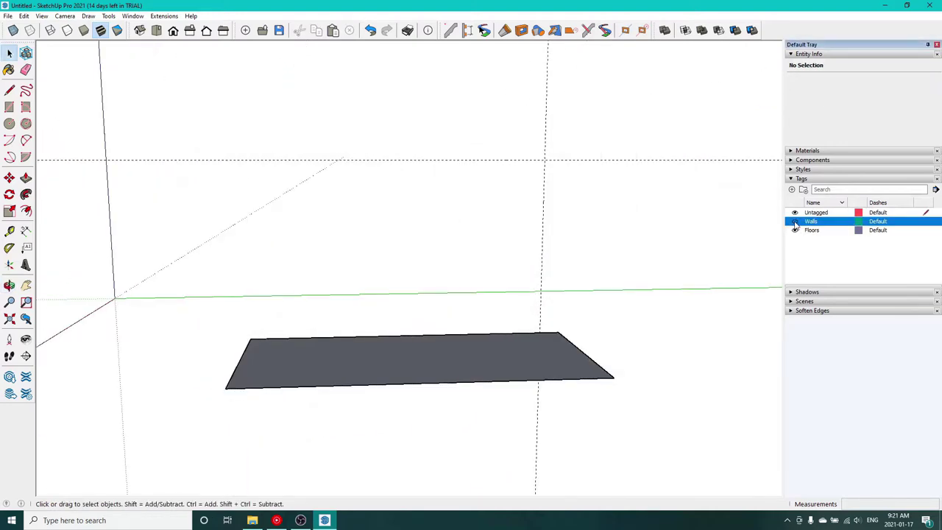
{"action": "left_click", "coordinate": [795, 221]}
{"action": "left_click", "coordinate": [795, 230]}
{"action": "left_click", "coordinate": [795, 231]}
{"action": "middle_click_drag", "start_coordinate": [706, 258], "coordinate": [666, 346]}
{"action": "left_click", "coordinate": [795, 231]}
{"action": "left_click", "coordinate": [795, 222]}
{"action": "left_click", "coordinate": [795, 221]}
{"action": "left_click", "coordinate": [794, 221]}
{"action": "left_click", "coordinate": [795, 221]}
{"action": "left_click_drag", "start_coordinate": [420, 303], "coordinate": [593, 436]}
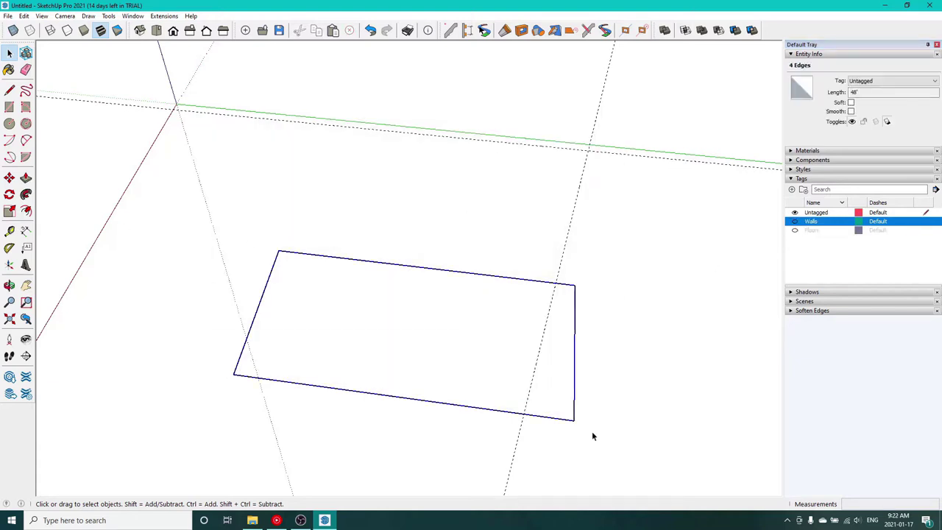
{"action": "left_click", "coordinate": [593, 436]}
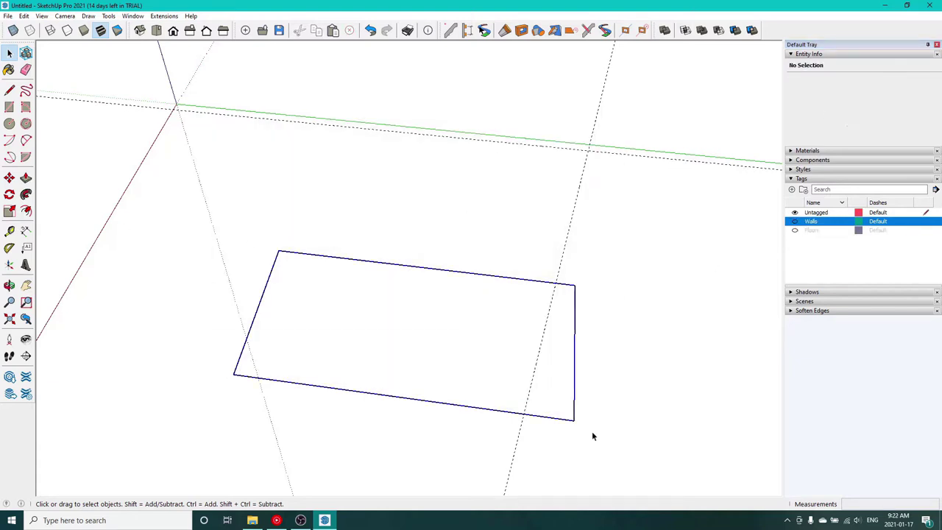
Show the Floors tag and group the floor face together with its edges.
{"action": "left_click", "coordinate": [794, 231]}
{"action": "double_click", "coordinate": [465, 368]}
{"action": "right_click", "coordinate": [465, 369]}
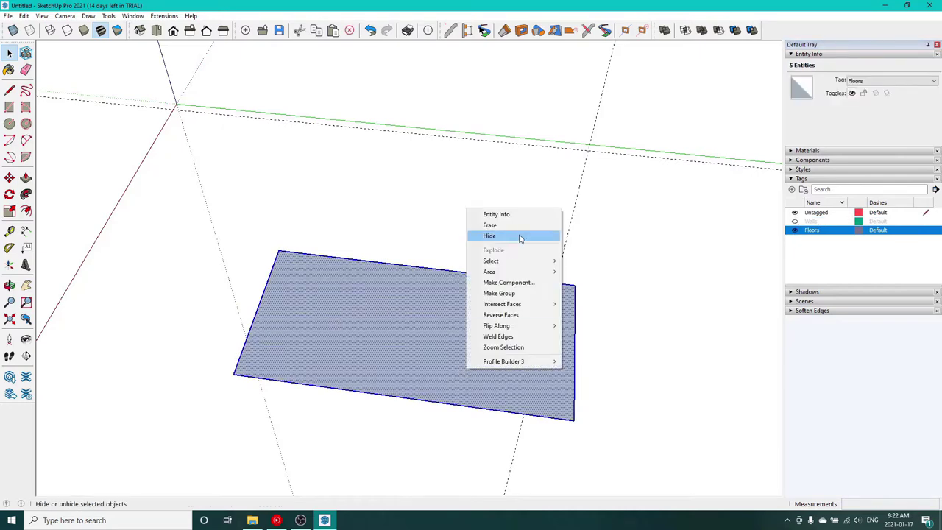
{"action": "left_click", "coordinate": [505, 293]}
{"action": "key", "text": "ctrl+z"}
{"action": "double_click", "coordinate": [496, 336]}
{"action": "right_click", "coordinate": [495, 336]}
{"action": "left_click", "coordinate": [537, 422]}
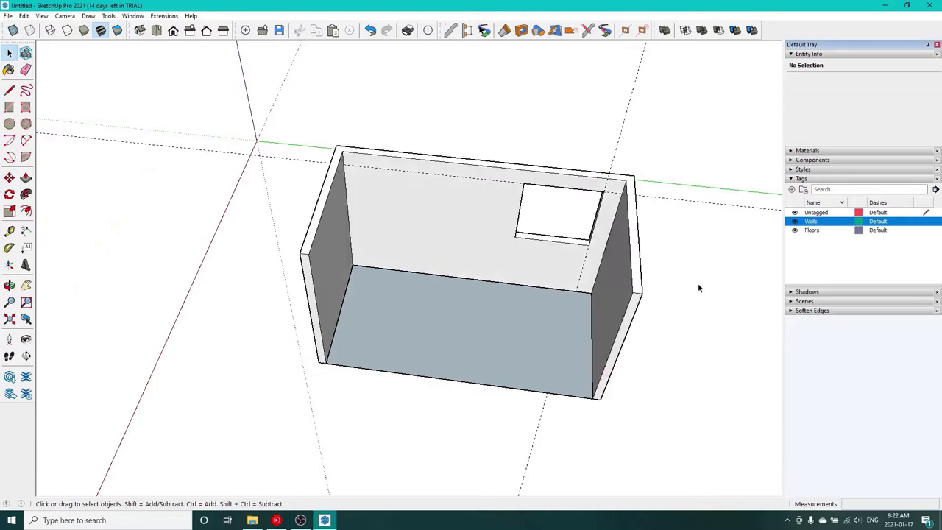
Erase the construction guides on the back wall.
{"action": "mouse_move", "coordinate": [699, 288]}
{"action": "middle_mouse_down"}
{"action": "mouse_move", "coordinate": [280, 248]}
{"action": "mouse_move", "coordinate": [294, 336]}
{"action": "mouse_move", "coordinate": [602, 163]}
{"action": "mouse_move", "coordinate": [424, 292]}
{"action": "mouse_move", "coordinate": [669, 308]}
{"action": "middle_mouse_up"}
{"action": "key", "text": "e"}
{"action": "scroll", "coordinate": [669, 309], "scroll_direction": "up", "scroll_amount": 2}
Place a guide 2 3/4" in along the window sill's centre with parallel guides on both sides, and erase the centre guide.
{"action": "middle_click_drag", "start_coordinate": [439, 234], "coordinate": [386, 320]}
{"action": "scroll", "coordinate": [524, 303], "scroll_direction": "up", "scroll_amount": 5}
{"action": "middle_click_drag", "start_coordinate": [590, 173], "coordinate": [574, 235]}
{"action": "scroll", "coordinate": [515, 317], "scroll_direction": "up", "scroll_amount": 3}
{"action": "left_click", "coordinate": [26, 319]}
{"action": "scroll", "coordinate": [654, 261], "scroll_direction": "up", "scroll_amount": 3}
{"action": "left_click", "coordinate": [26, 318]}
{"action": "mouse_move", "coordinate": [559, 295]}
{"action": "middle_mouse_down"}
{"action": "mouse_move", "coordinate": [641, 287]}
{"action": "mouse_move", "coordinate": [525, 206]}
{"action": "middle_mouse_up"}
{"action": "scroll", "coordinate": [544, 195], "scroll_direction": "up", "scroll_amount": 4}
{"action": "middle_click_drag", "start_coordinate": [533, 243], "coordinate": [442, 379]}
{"action": "key", "text": "t"}
{"action": "left_click", "coordinate": [512, 335]}
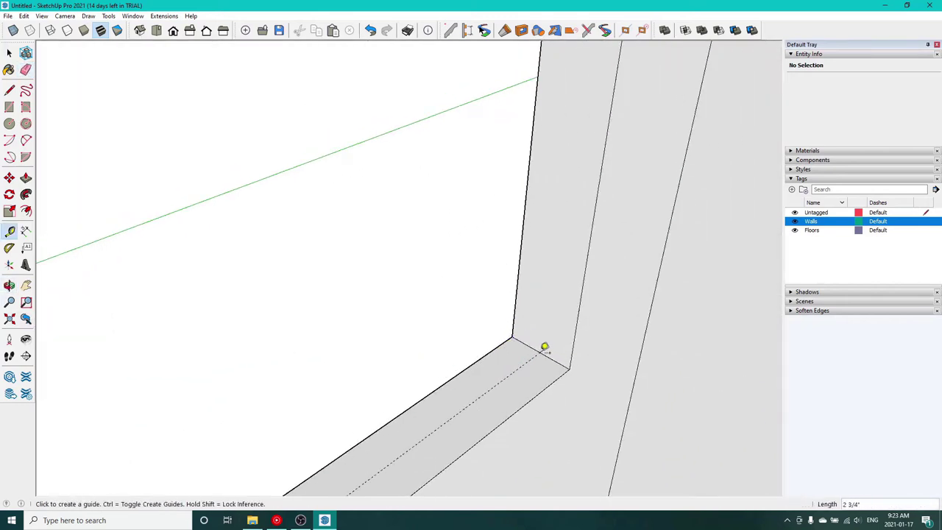
{"action": "scroll", "coordinate": [497, 358], "scroll_direction": "up", "scroll_amount": 3}
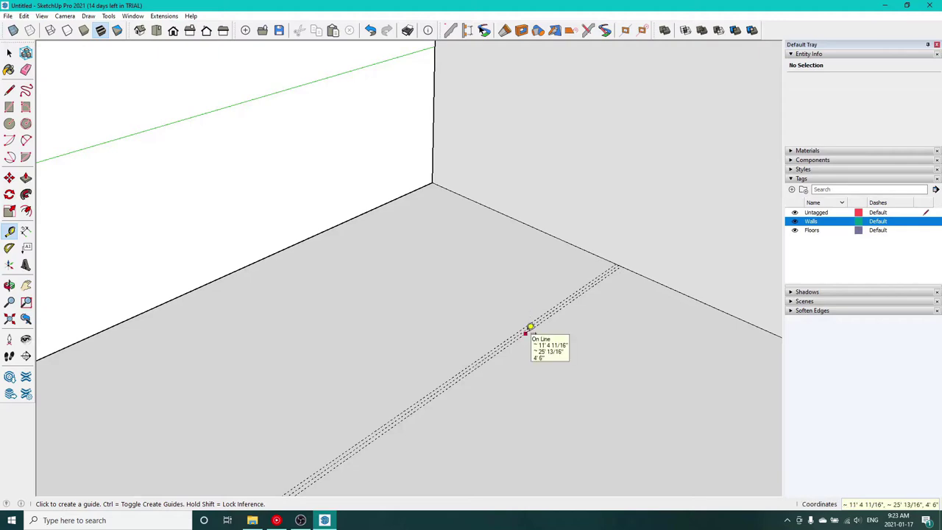
{"action": "key", "text": "e"}
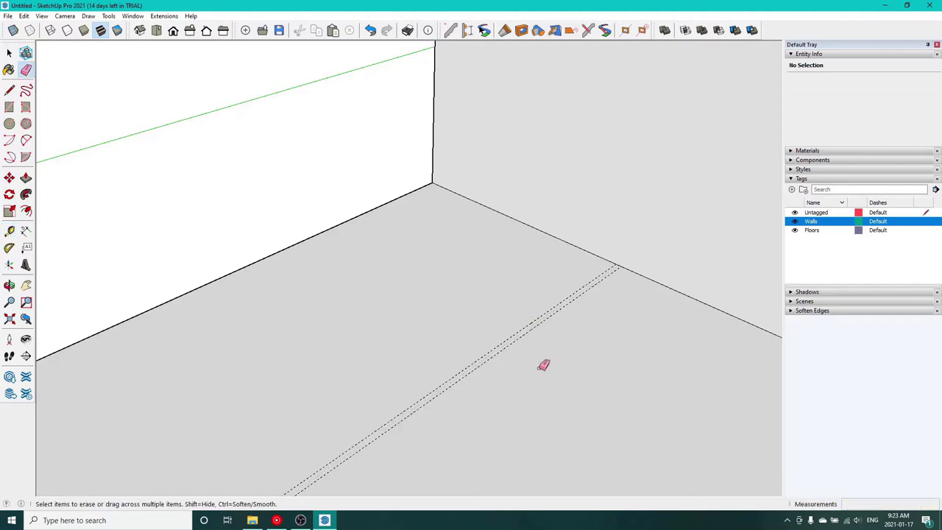
Draw a thin rectangle between the two guides along the full width of the window sill.
{"action": "left_click", "coordinate": [617, 266]}
{"action": "middle_click_drag", "start_coordinate": [620, 265], "coordinate": [351, 242]}
{"action": "scroll", "coordinate": [248, 296], "scroll_direction": "down", "scroll_amount": 2}
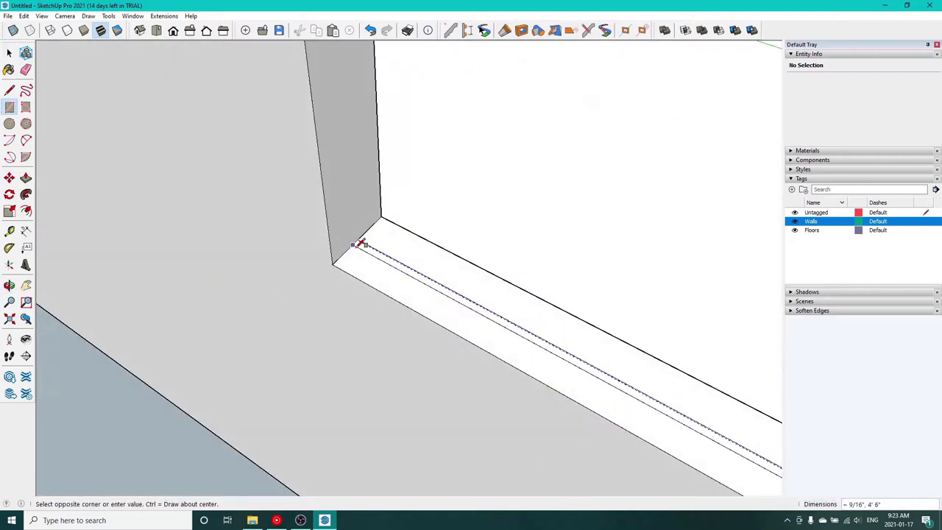
{"action": "scroll", "coordinate": [353, 243], "scroll_direction": "up", "scroll_amount": 8}
{"action": "left_click", "coordinate": [359, 175]}
Push/Pull the thin strip up to the top of the window opening to form the glass pane.
{"action": "middle_click_drag", "start_coordinate": [336, 195], "coordinate": [389, 275]}
{"action": "key", "text": "p"}
{"action": "left_click", "coordinate": [405, 260]}
{"action": "middle_click_drag", "start_coordinate": [396, 181], "coordinate": [416, 214]}
{"action": "scroll", "coordinate": [417, 210], "scroll_direction": "down", "scroll_amount": 3}
{"action": "middle_click_drag", "start_coordinate": [420, 117], "coordinate": [422, 261], "text": "shift"}
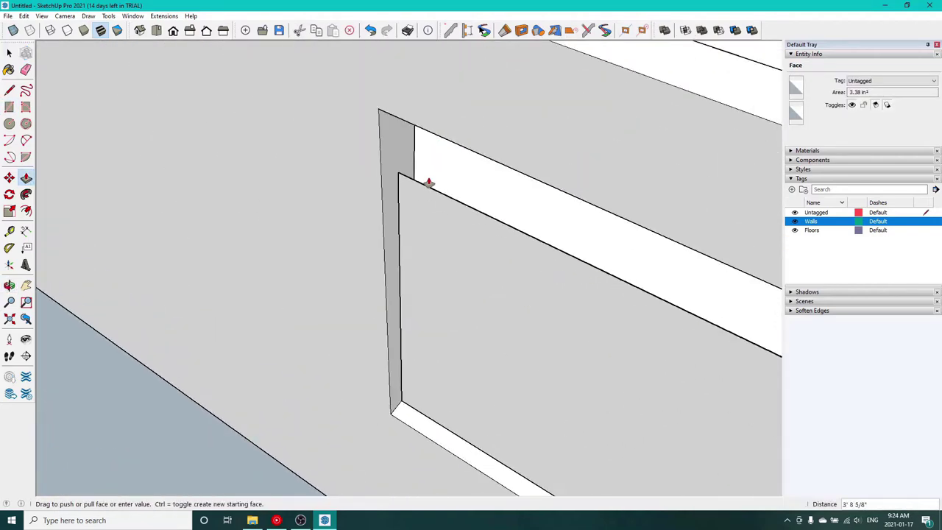
{"action": "middle_click_drag", "start_coordinate": [427, 174], "coordinate": [411, 403]}
Group the complete glass pane geometry.
{"action": "key", "text": "space"}
{"action": "triple_click", "coordinate": [409, 406]}
{"action": "right_click", "coordinate": [660, 322]}
{"action": "left_click", "coordinate": [682, 406]}
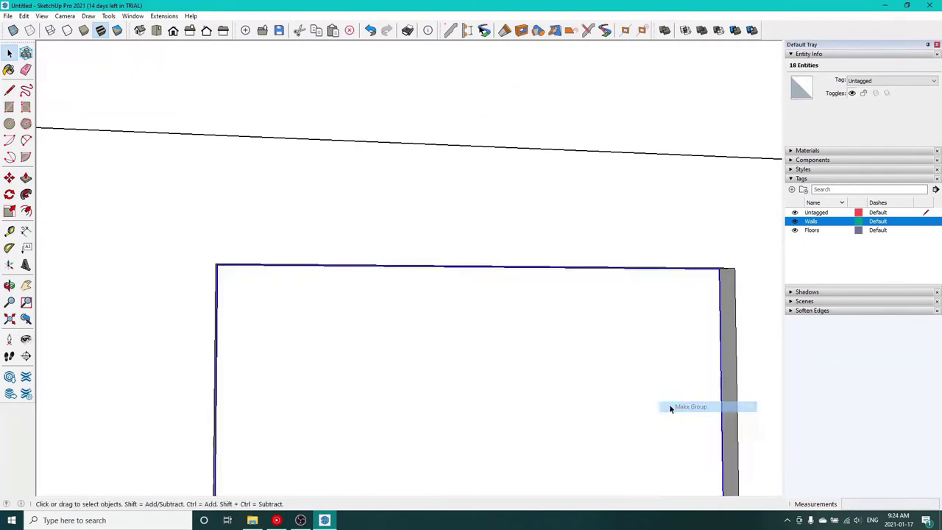
Add a tag named Window and assign the glass pane group to it.
{"action": "left_click", "coordinate": [791, 189]}
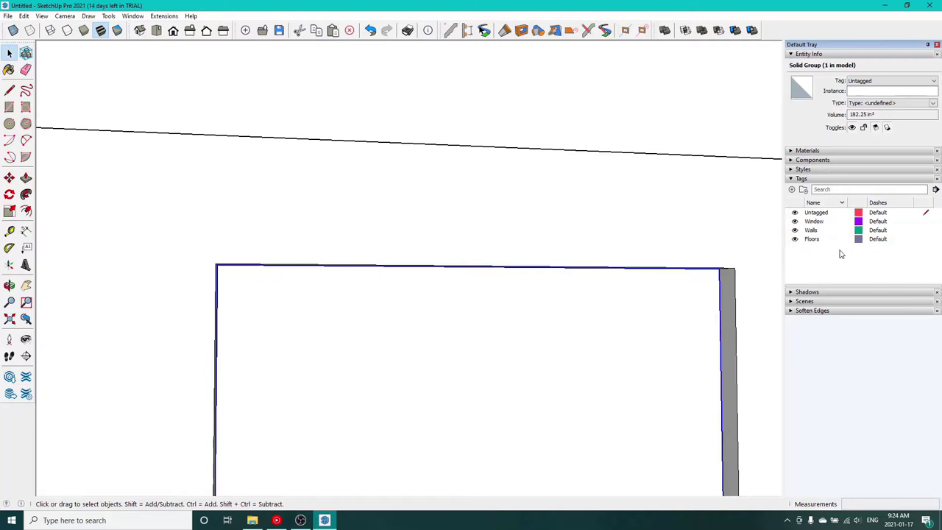
{"action": "left_click", "coordinate": [879, 81]}
{"action": "left_click", "coordinate": [870, 110]}
{"action": "left_click", "coordinate": [669, 120]}
Paint the pane's geometry inside its group with Translucent Glass Blue from the Glass and Mirrors materials.
{"action": "middle_click_drag", "start_coordinate": [669, 120], "coordinate": [517, 339]}
{"action": "scroll", "coordinate": [525, 339], "scroll_direction": "down", "scroll_amount": 2}
{"action": "triple_click", "coordinate": [523, 351]}
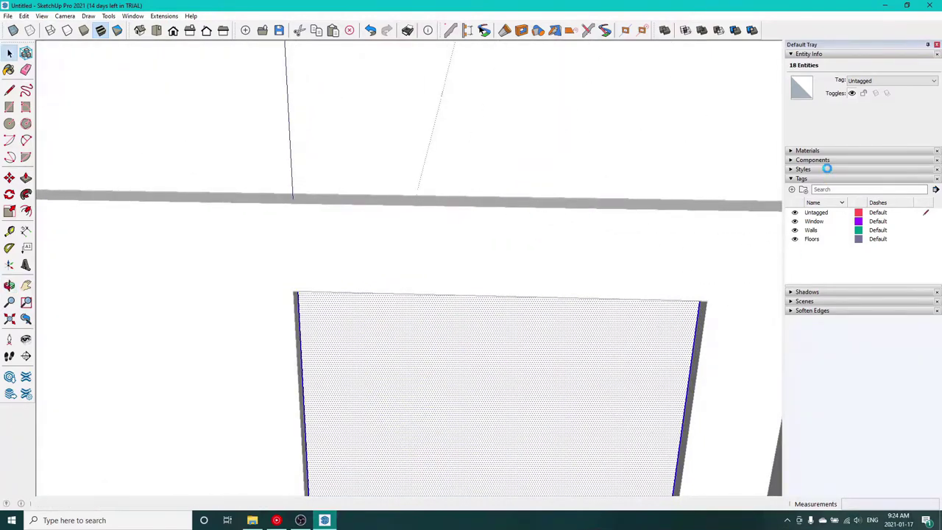
{"action": "key", "text": "b"}
{"action": "left_click", "coordinate": [833, 213]}
{"action": "left_click", "coordinate": [838, 267]}
{"action": "left_click", "coordinate": [876, 232]}
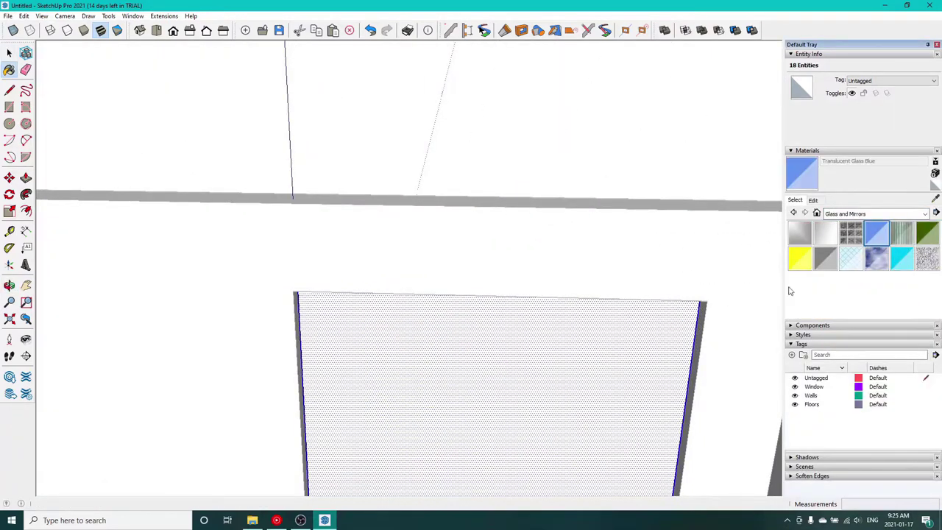
{"action": "left_click", "coordinate": [606, 341]}
{"action": "mouse_move", "coordinate": [606, 340]}
{"action": "middle_mouse_down"}
{"action": "mouse_move", "coordinate": [479, 187]}
{"action": "mouse_move", "coordinate": [552, 479]}
{"action": "mouse_move", "coordinate": [516, 340]}
{"action": "middle_mouse_up"}
{"action": "key", "text": "space"}
{"action": "left_click", "coordinate": [517, 147]}
Draw a small frame profile rectangle, 3/4" tall, at the glass pane's lower corner and widen it away from the glass.
{"action": "middle_click_drag", "start_coordinate": [513, 276], "coordinate": [371, 238]}
{"action": "scroll", "coordinate": [391, 328], "scroll_direction": "up", "scroll_amount": 6}
{"action": "middle_click_drag", "start_coordinate": [515, 309], "coordinate": [610, 370]}
{"action": "scroll", "coordinate": [595, 349], "scroll_direction": "up", "scroll_amount": 6}
{"action": "key", "text": "r"}
{"action": "middle_click_drag", "start_coordinate": [576, 333], "coordinate": [581, 324]}
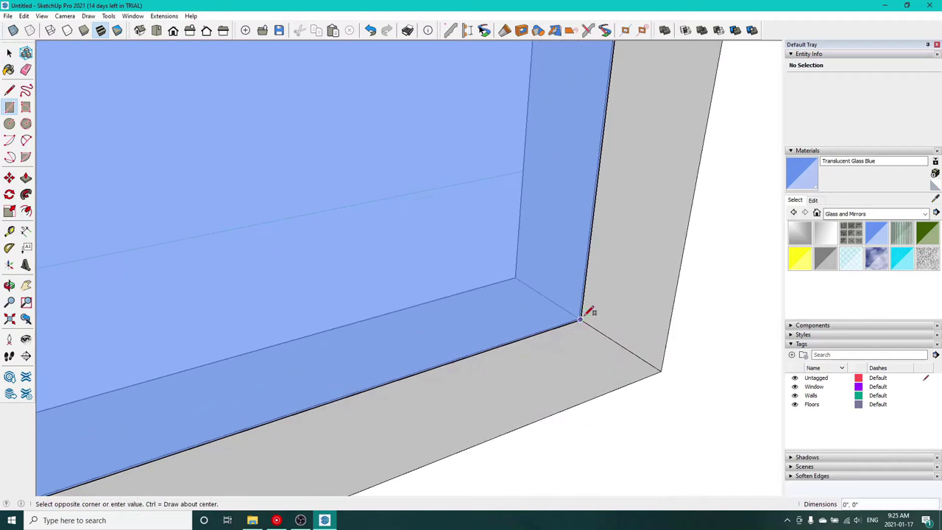
{"action": "key", "text": "space"}
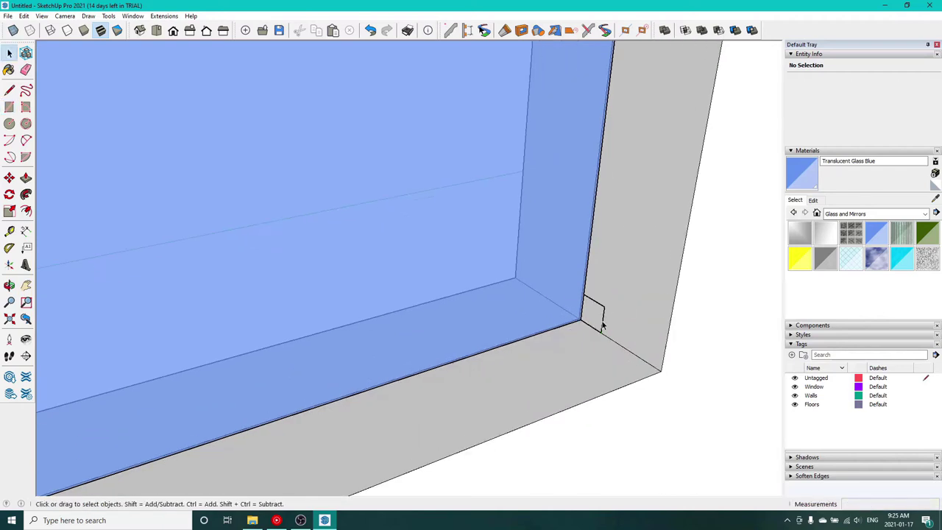
{"action": "left_click", "coordinate": [603, 324]}
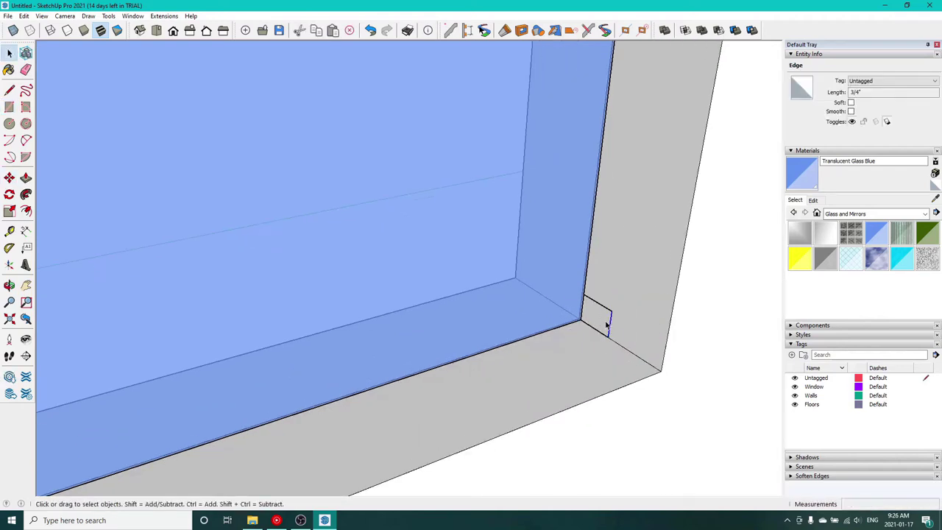
Extrude the small frame profile 4' 6" along the glass pane's bottom edge to the opposite side of the window.
{"action": "left_click", "coordinate": [607, 324]}
{"action": "key", "text": "p"}
{"action": "left_click", "coordinate": [607, 324]}
{"action": "scroll", "coordinate": [460, 378], "scroll_direction": "down", "scroll_amount": 5}
{"action": "middle_click_drag", "start_coordinate": [459, 375], "coordinate": [382, 353], "text": "shift"}
{"action": "middle_click_drag", "start_coordinate": [305, 366], "coordinate": [340, 427]}
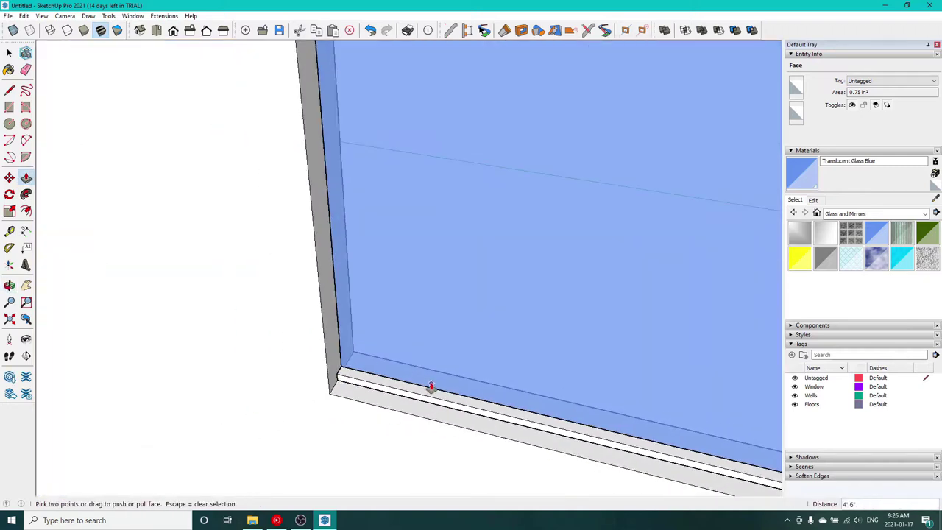
Mark off a section at the bottom frame piece's far end and extrude it up 4' 5 1/4" to the window's top.
{"action": "key", "text": "l"}
{"action": "scroll", "coordinate": [349, 367], "scroll_direction": "up", "scroll_amount": 3}
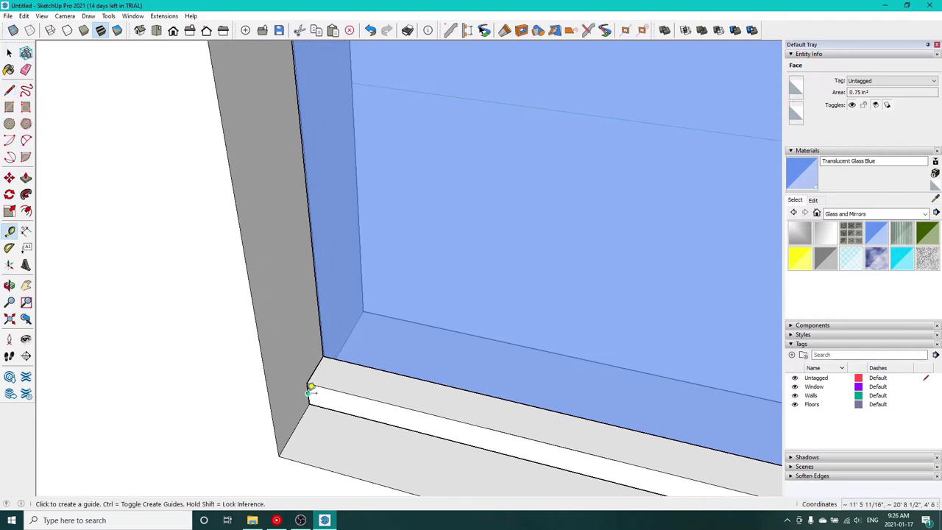
{"action": "scroll", "coordinate": [309, 379], "scroll_direction": "up", "scroll_amount": 2}
{"action": "left_click", "coordinate": [311, 376]}
{"action": "key", "text": "l"}
{"action": "left_click", "coordinate": [359, 410]}
{"action": "key", "text": "space"}
{"action": "scroll", "coordinate": [355, 367], "scroll_direction": "down", "scroll_amount": 5}
{"action": "key", "text": "p"}
{"action": "left_click", "coordinate": [354, 369]}
{"action": "scroll", "coordinate": [350, 145], "scroll_direction": "down", "scroll_amount": 3}
{"action": "scroll", "coordinate": [342, 110], "scroll_direction": "up", "scroll_amount": 3}
{"action": "middle_click_drag", "start_coordinate": [287, 107], "coordinate": [368, 6], "text": "shift"}
{"action": "left_click", "coordinate": [380, 173]}
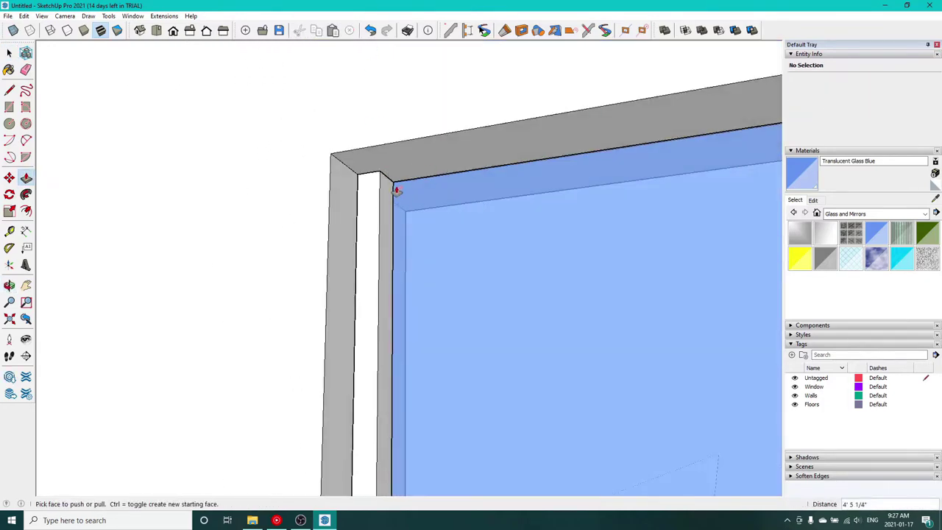
Mark a section with a guide at the upper end of the upright frame piece and extrude it across the window's top.
{"action": "middle_click_drag", "start_coordinate": [395, 192], "coordinate": [196, 281]}
{"action": "key", "text": "t"}
{"action": "scroll", "coordinate": [378, 210], "scroll_direction": "up", "scroll_amount": 3}
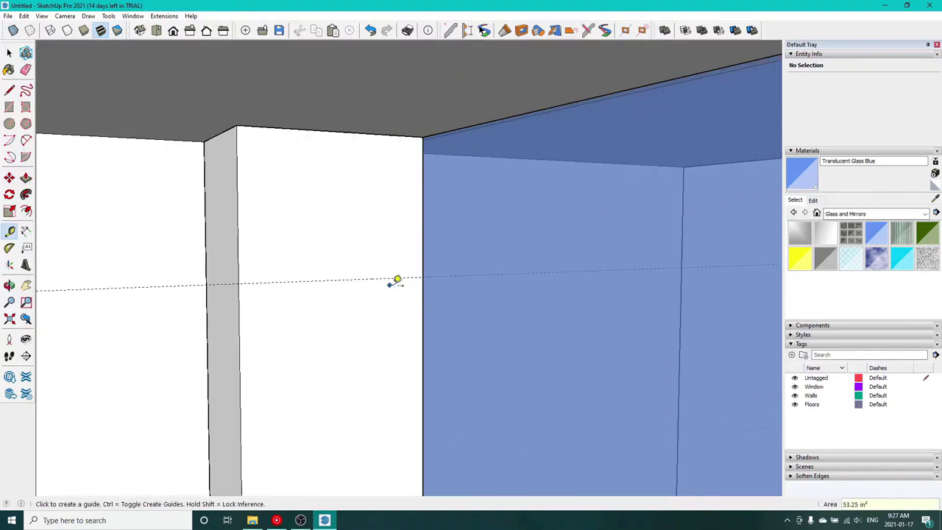
{"action": "key", "text": "p"}
{"action": "scroll", "coordinate": [379, 245], "scroll_direction": "down", "scroll_amount": 4}
{"action": "left_click", "coordinate": [377, 243]}
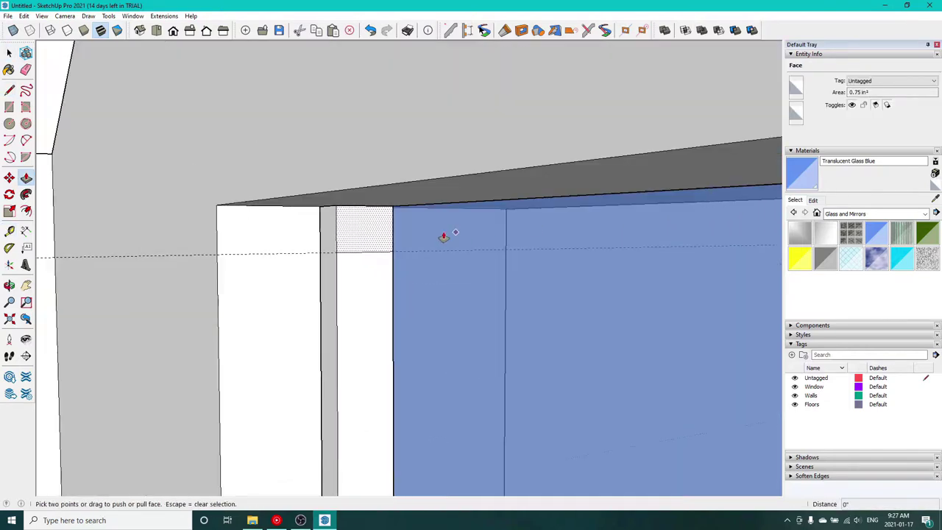
{"action": "scroll", "coordinate": [541, 261], "scroll_direction": "down", "scroll_amount": 1}
{"action": "mouse_move", "coordinate": [684, 256]}
{"action": "middle_mouse_down"}
{"action": "mouse_move", "coordinate": [489, 254]}
{"action": "mouse_move", "coordinate": [376, 269]}
{"action": "mouse_move", "coordinate": [477, 261]}
{"action": "mouse_move", "coordinate": [495, 272]}
{"action": "mouse_move", "coordinate": [478, 201]}
{"action": "mouse_move", "coordinate": [480, 286]}
{"action": "middle_mouse_up"}
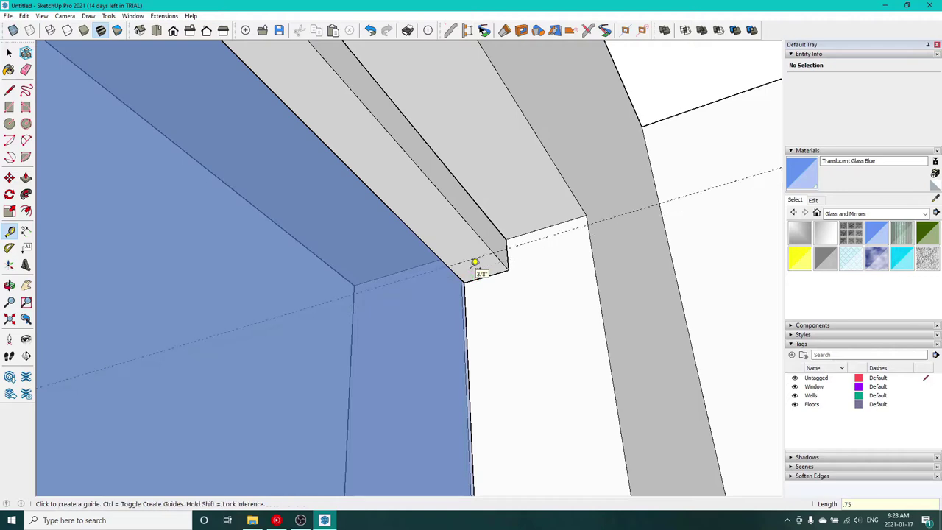
Extrude the section marked at 0.75" on the top frame's far end down the remaining side, and delete the guides.
{"action": "key", "text": "space"}
{"action": "left_click", "coordinate": [484, 270]}
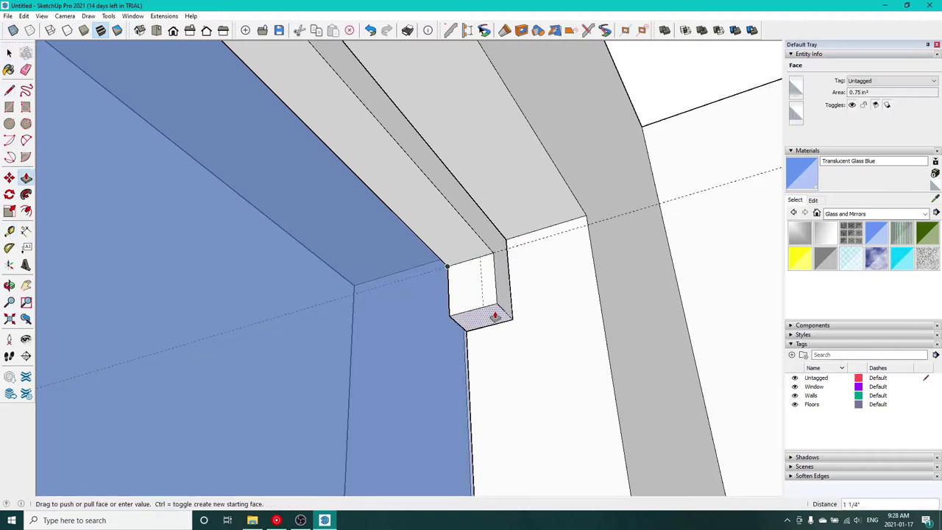
{"action": "middle_click_drag", "start_coordinate": [508, 378], "coordinate": [536, 433]}
{"action": "left_click", "coordinate": [548, 398]}
{"action": "middle_click_drag", "start_coordinate": [548, 398], "coordinate": [528, 384]}
{"action": "scroll", "coordinate": [528, 384], "scroll_direction": "down", "scroll_amount": 6}
{"action": "left_click", "coordinate": [25, 16]}
{"action": "left_click", "coordinate": [56, 107]}
Select the complete frame geometry and copy it to the matching corner on the other side of the glass pane.
{"action": "middle_click_drag", "start_coordinate": [444, 191], "coordinate": [197, 111]}
{"action": "scroll", "coordinate": [198, 111], "scroll_direction": "up", "scroll_amount": 4}
{"action": "middle_click_drag", "start_coordinate": [721, 124], "coordinate": [310, 142], "text": "shift"}
{"action": "key", "text": "space"}
{"action": "triple_click", "coordinate": [236, 249]}
{"action": "middle_click_drag", "start_coordinate": [236, 249], "coordinate": [170, 266]}
{"action": "key", "text": "m"}
{"action": "left_click", "coordinate": [213, 238]}
{"action": "key", "text": "ctrl"}
{"action": "scroll", "coordinate": [183, 258], "scroll_direction": "up", "scroll_amount": 3}
{"action": "scroll", "coordinate": [295, 179], "scroll_direction": "up", "scroll_amount": 5}
{"action": "middle_click_drag", "start_coordinate": [246, 253], "coordinate": [185, 236]}
{"action": "scroll", "coordinate": [232, 199], "scroll_direction": "up", "scroll_amount": 2}
{"action": "scroll", "coordinate": [233, 198], "scroll_direction": "up", "scroll_amount": 2}
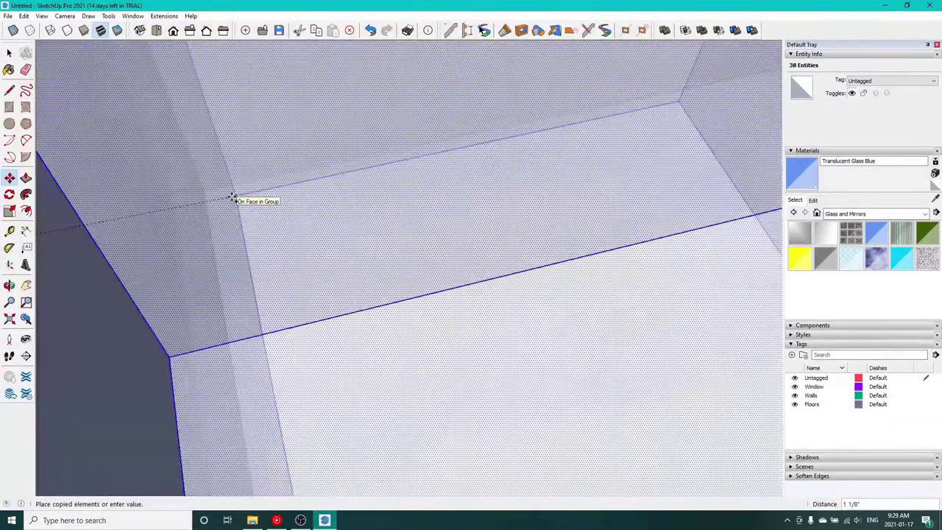
{"action": "left_click", "coordinate": [206, 192]}
{"action": "scroll", "coordinate": [213, 195], "scroll_direction": "down", "scroll_amount": 4}
Draw a 4' 6" by 4' 6" rectangle over the window opening on the back wall's inner face.
{"action": "middle_click_drag", "start_coordinate": [366, 216], "coordinate": [597, 262]}
{"action": "scroll", "coordinate": [272, 368], "scroll_direction": "down", "scroll_amount": 5}
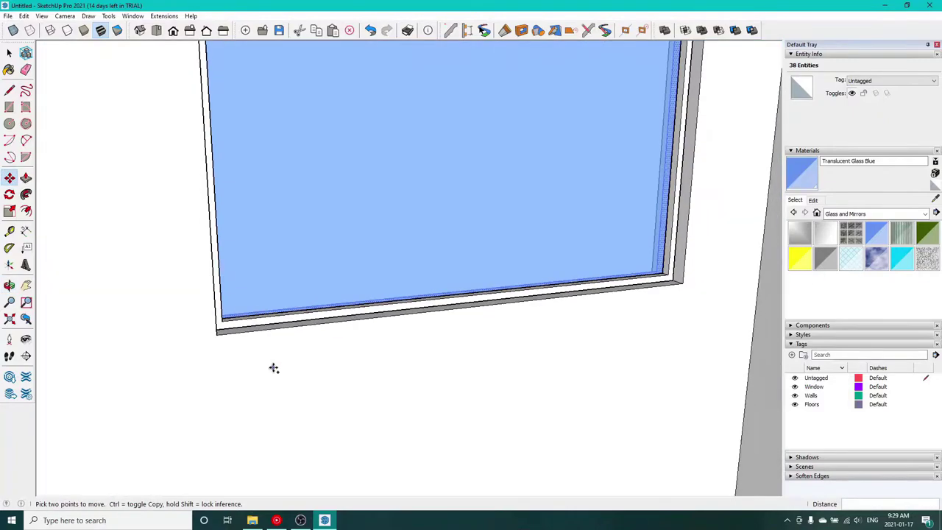
{"action": "middle_click_drag", "start_coordinate": [272, 367], "coordinate": [362, 325]}
{"action": "scroll", "coordinate": [254, 435], "scroll_direction": "up", "scroll_amount": 3}
{"action": "middle_click_drag", "start_coordinate": [254, 428], "coordinate": [294, 278]}
{"action": "key", "text": "r"}
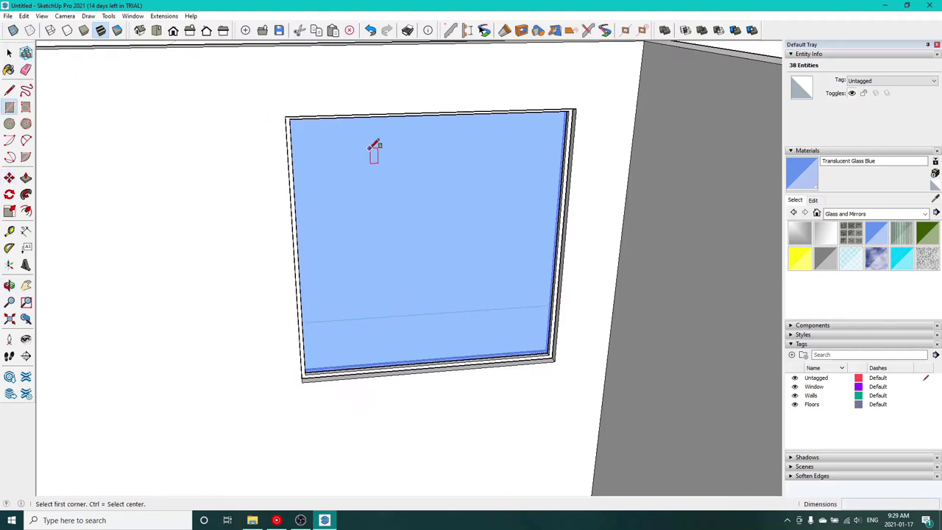
{"action": "left_click", "coordinate": [291, 228]}
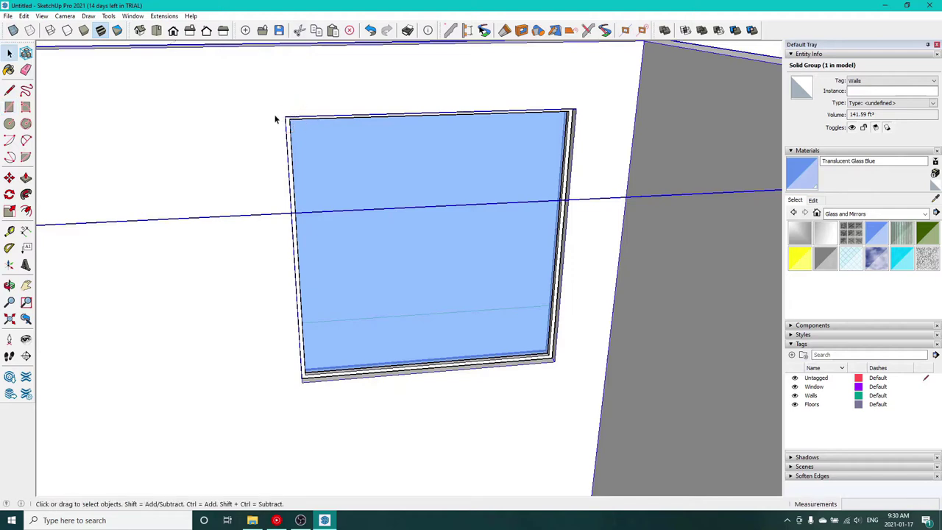
{"action": "middle_click_drag", "start_coordinate": [281, 124], "coordinate": [284, 189]}
{"action": "left_click", "coordinate": [264, 244]}
{"action": "key", "text": "r"}
{"action": "left_click", "coordinate": [300, 160]}
{"action": "left_click", "coordinate": [567, 396]}
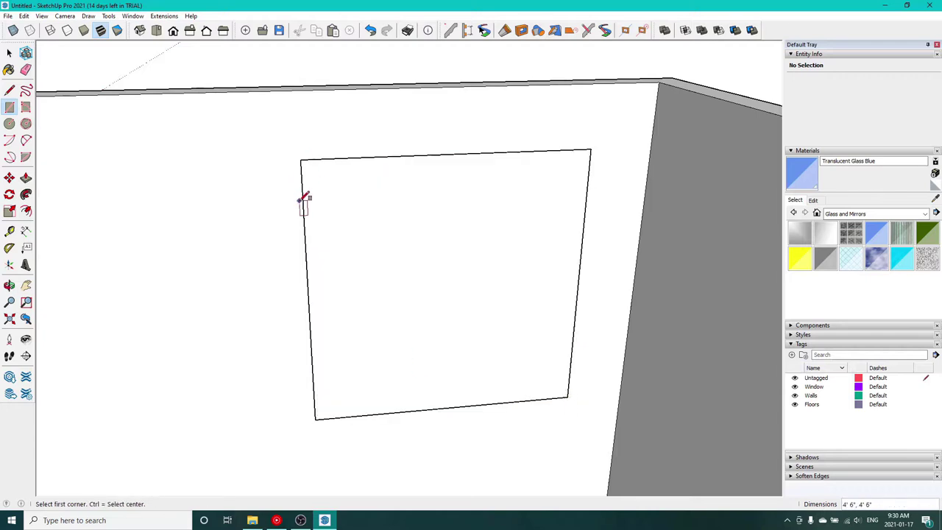
Offset the rectangle's edges slightly outward to outline the casing reveal around the window opening.
{"action": "key", "text": "space"}
{"action": "left_click", "coordinate": [320, 244]}
{"action": "left_click", "coordinate": [311, 248]}
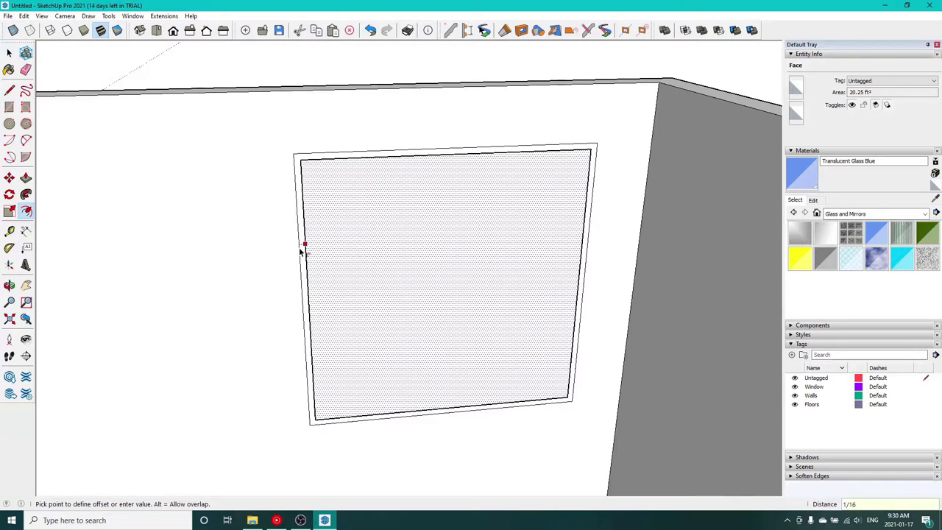
{"action": "type", "text": "3/4"}
{"action": "key", "text": "Return"}
{"action": "scroll", "coordinate": [294, 254], "scroll_direction": "up", "scroll_amount": 5}
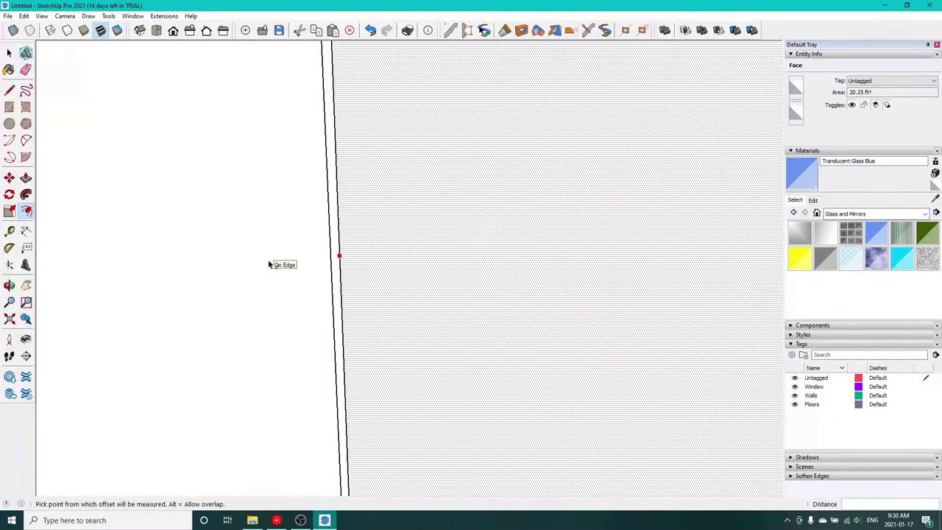
Delete the rectangle's inner face that covers the window opening.
{"action": "key", "text": "space"}
{"action": "left_click", "coordinate": [463, 258]}
{"action": "scroll", "coordinate": [280, 281], "scroll_direction": "down", "scroll_amount": 5}
{"action": "left_click", "coordinate": [253, 277]}
{"action": "double_click", "coordinate": [352, 264]}
{"action": "left_click", "coordinate": [317, 254]}
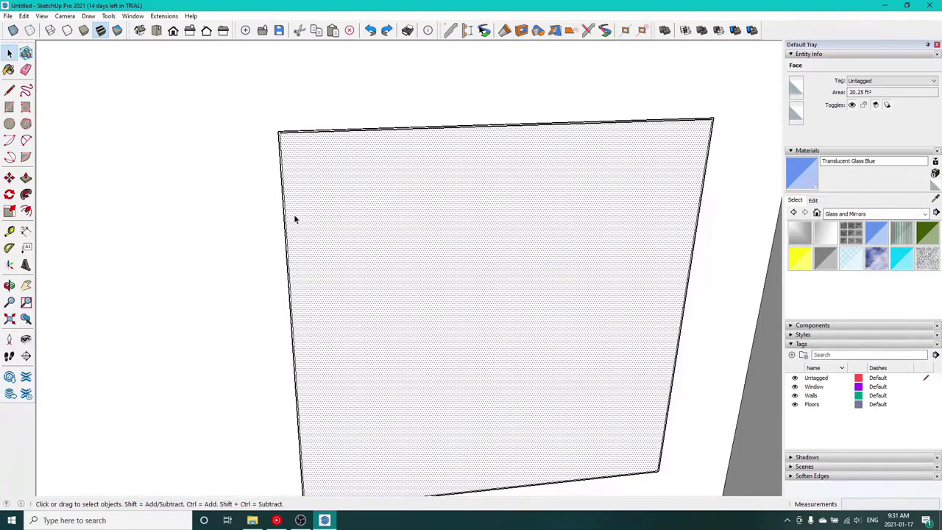
{"action": "key", "text": "Delete"}
{"action": "scroll", "coordinate": [309, 140], "scroll_direction": "up", "scroll_amount": 3}
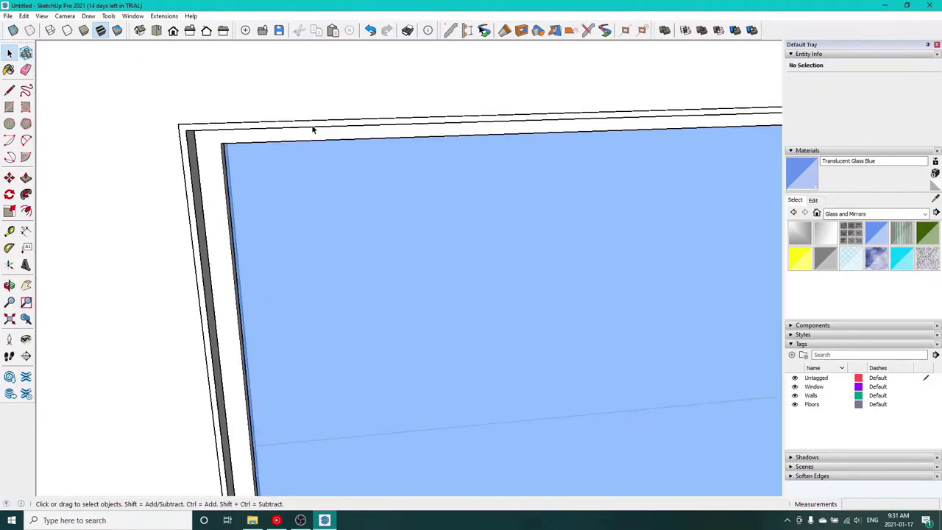
Offset the outer outline outward to form the casing face and remove the narrow reveal strip around the opening.
{"action": "key", "text": "f"}
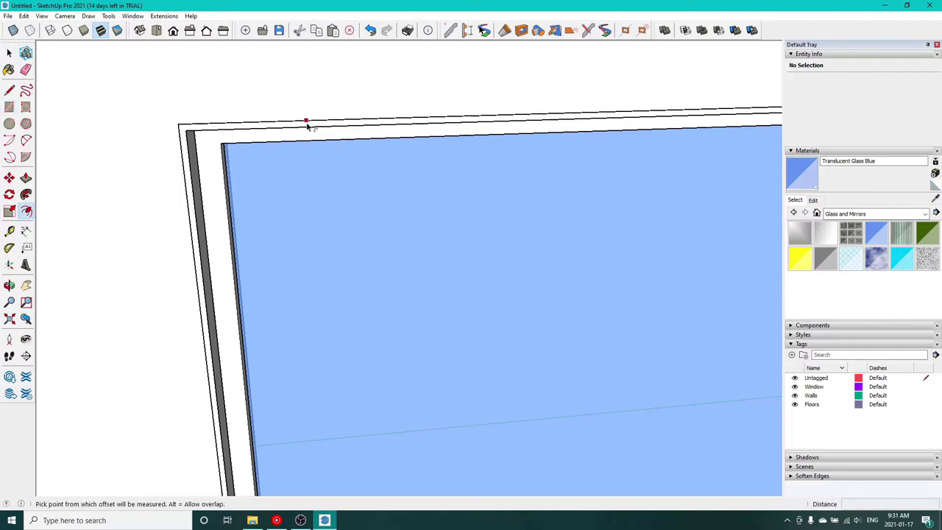
{"action": "key", "text": "Escape"}
{"action": "key", "text": "space"}
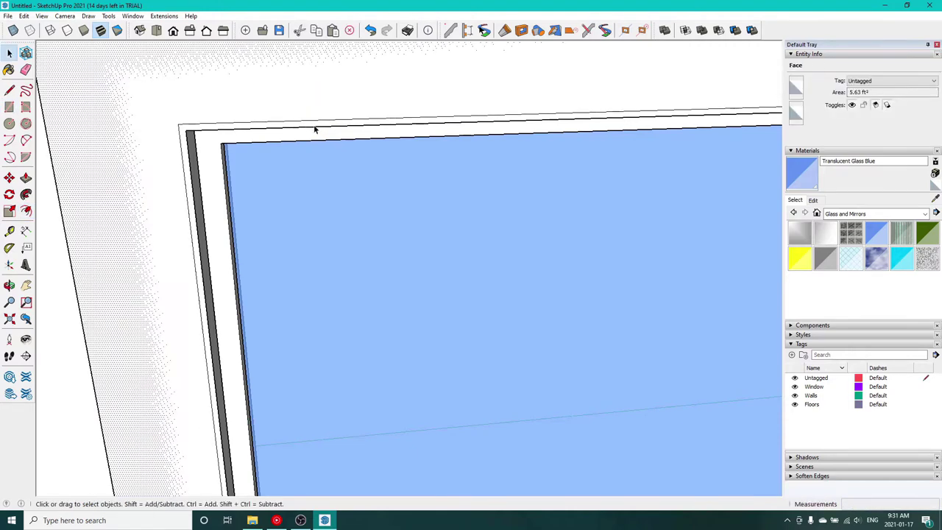
{"action": "left_click", "coordinate": [314, 124]}
{"action": "middle_click_drag", "start_coordinate": [314, 125], "coordinate": [203, 196]}
{"action": "left_click", "coordinate": [206, 197]}
{"action": "key", "text": "Escape"}
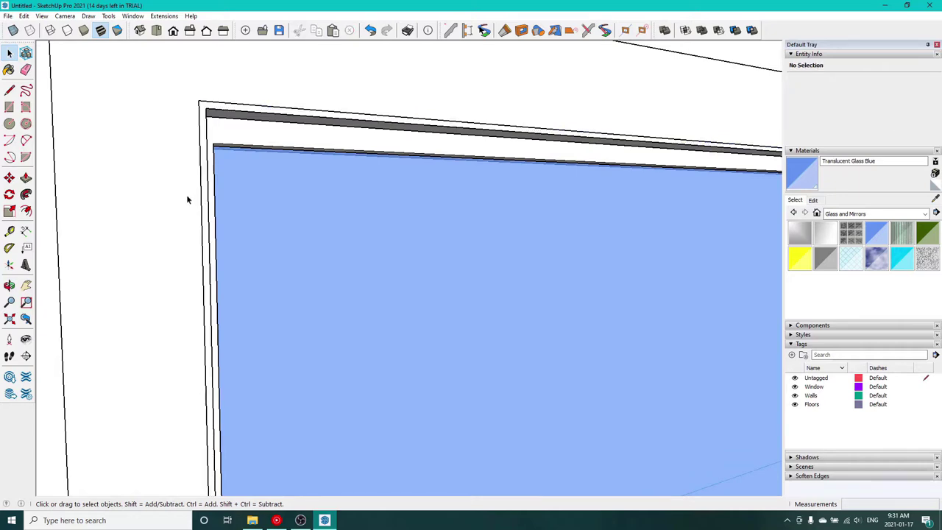
Extrude the window casing face 0.75" out from the wall.
{"action": "left_click", "coordinate": [156, 206]}
{"action": "scroll", "coordinate": [151, 206], "scroll_direction": "down", "scroll_amount": 4}
{"action": "left_click_drag", "start_coordinate": [147, 205], "coordinate": [164, 209]}
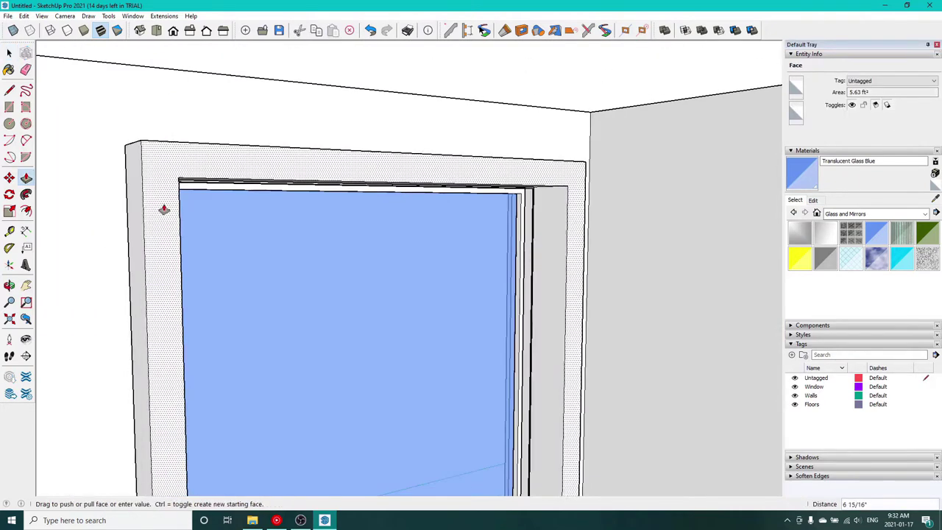
{"action": "type", "text": ".75"}
{"action": "key", "text": "Return"}
Select all of the window casing's connected geometry and make it a group.
{"action": "middle_click_drag", "start_coordinate": [293, 79], "coordinate": [109, 135]}
{"action": "key", "text": "space"}
{"action": "middle_click_drag", "start_coordinate": [132, 265], "coordinate": [68, 233]}
{"action": "middle_click_drag", "start_coordinate": [189, 203], "coordinate": [400, 273]}
{"action": "triple_click", "coordinate": [401, 273]}
{"action": "right_click", "coordinate": [409, 272]}
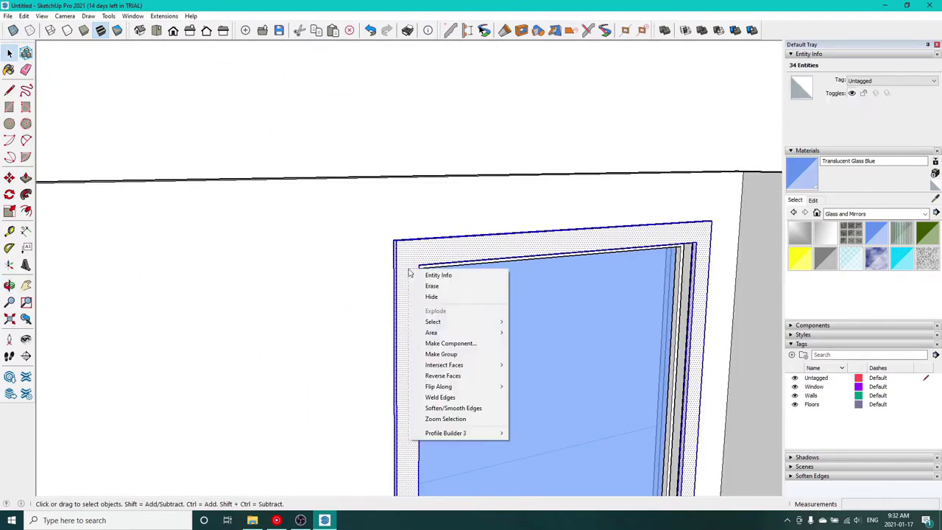
{"action": "left_click", "coordinate": [441, 354]}
Add a tag named Casing for the window trim.
{"action": "left_click", "coordinate": [804, 151]}
{"action": "left_click", "coordinate": [792, 190]}
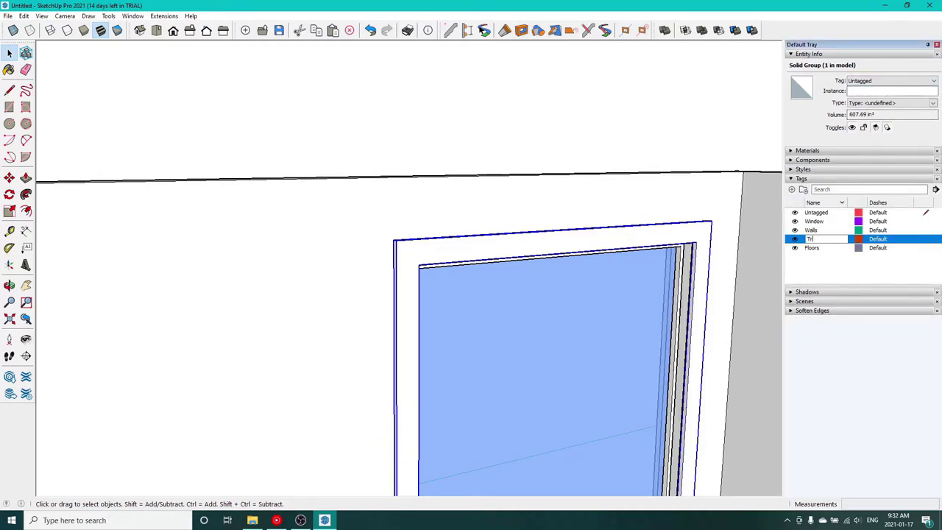
{"action": "left_click", "coordinate": [585, 96]}
{"action": "middle_click_drag", "start_coordinate": [584, 94], "coordinate": [365, 90]}
{"action": "scroll", "coordinate": [363, 260], "scroll_direction": "down", "scroll_amount": 5}
{"action": "middle_click_drag", "start_coordinate": [374, 134], "coordinate": [461, 259]}
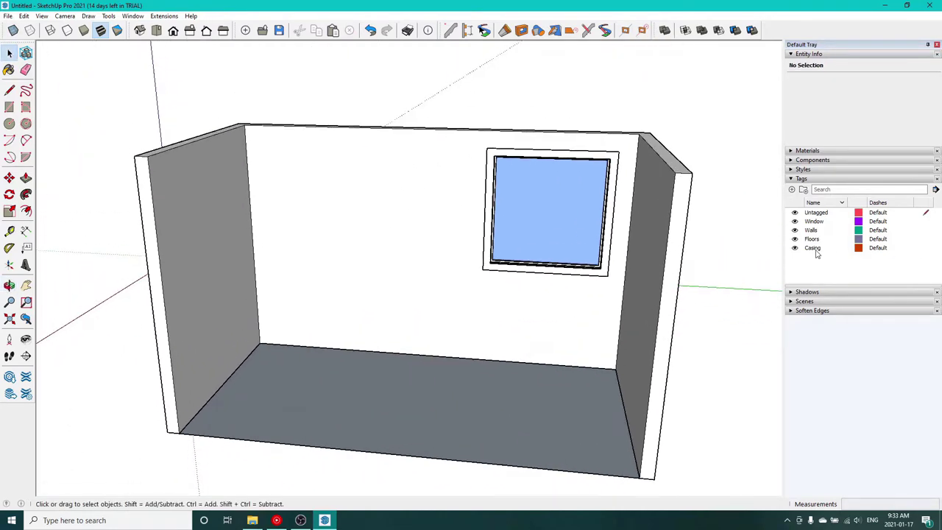
{"action": "double_click", "coordinate": [814, 248]}
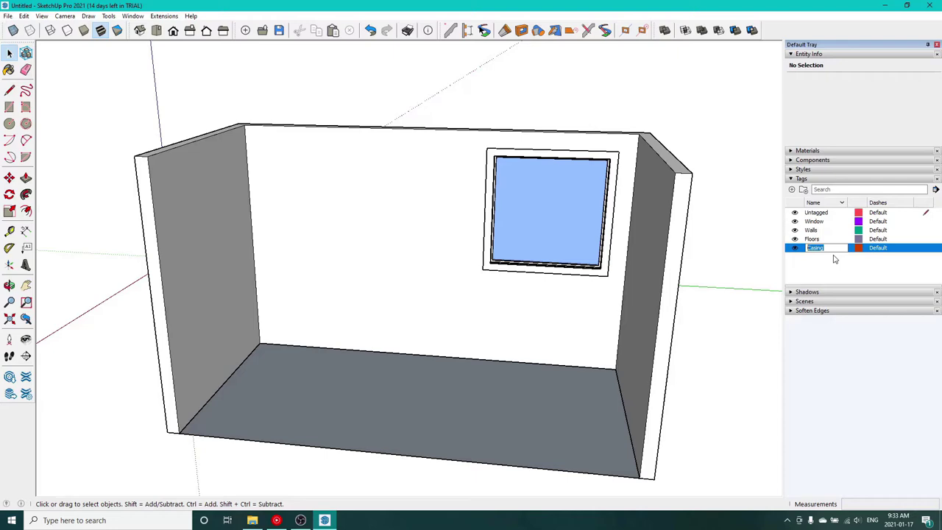
Open the room's floor group for editing.
{"action": "middle_click_drag", "start_coordinate": [303, 300], "coordinate": [328, 366]}
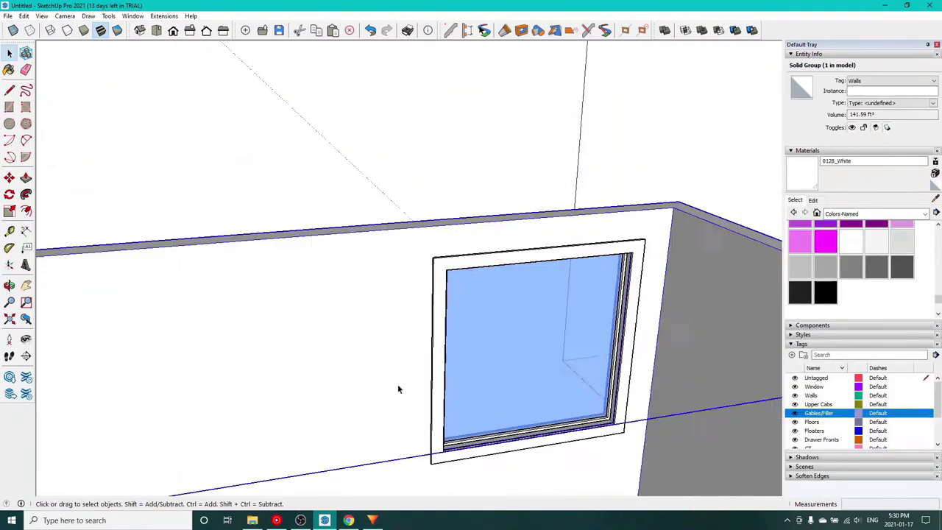
{"action": "middle_click_drag", "start_coordinate": [397, 384], "coordinate": [410, 402]}
{"action": "double_click", "coordinate": [535, 364]}
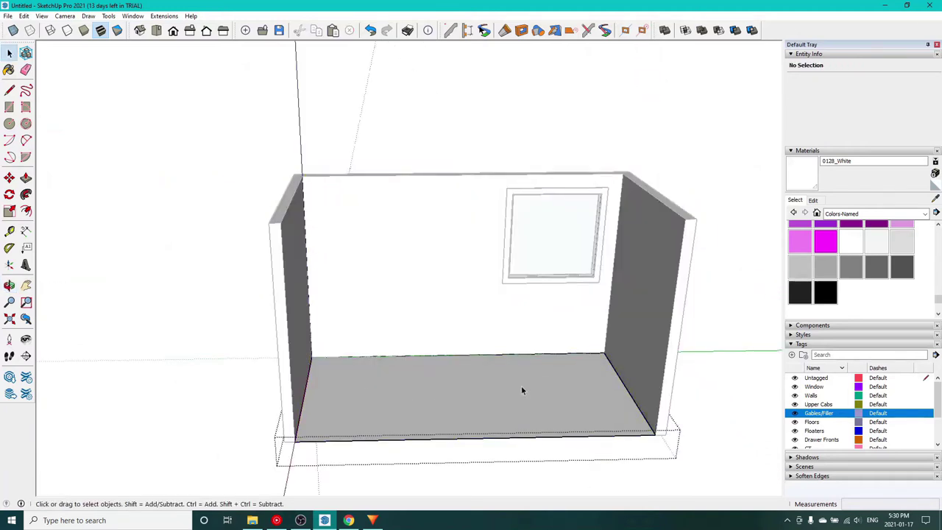
{"action": "left_click", "coordinate": [827, 212]}
{"action": "left_click", "coordinate": [861, 232]}
{"action": "left_click", "coordinate": [824, 232]}
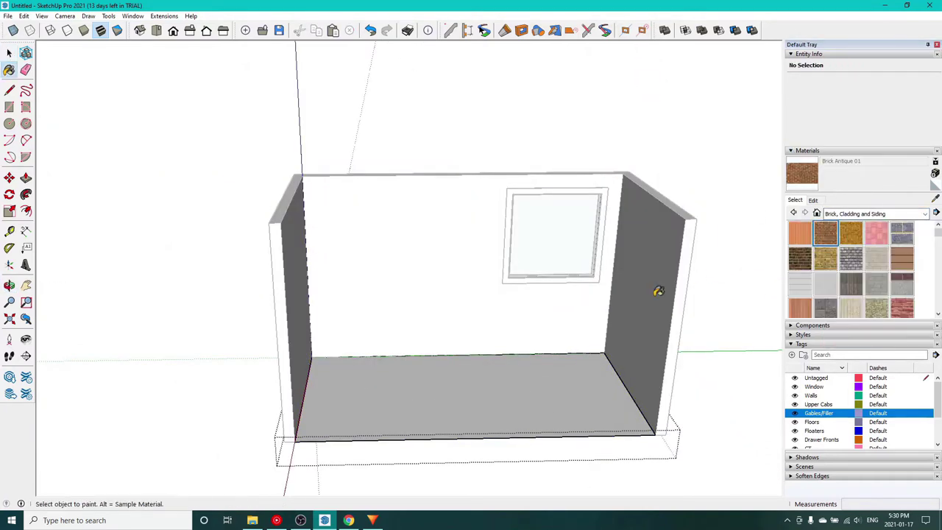
Paint the floor inside its group with Wood Floor from the Wood materials.
{"action": "middle_click_drag", "start_coordinate": [658, 292], "coordinate": [549, 379]}
{"action": "left_click", "coordinate": [853, 213]}
{"action": "left_click", "coordinate": [838, 341]}
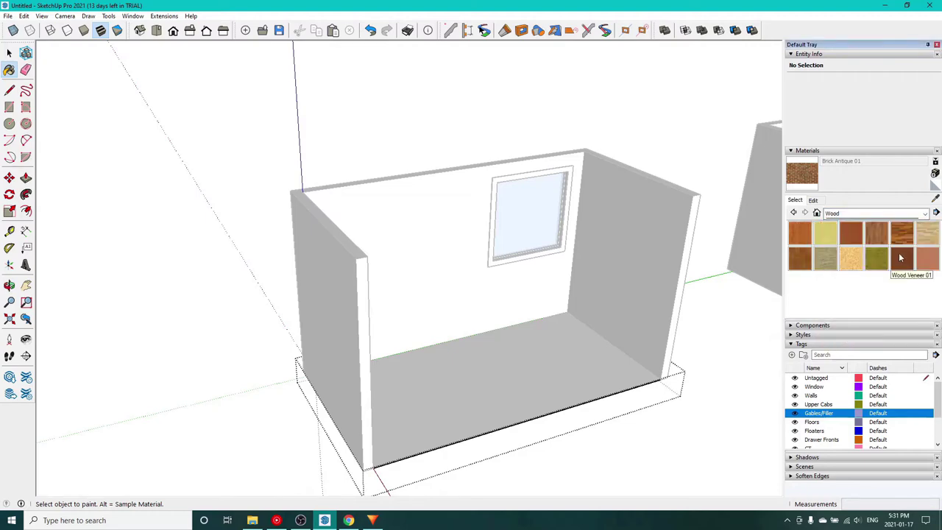
{"action": "left_click", "coordinate": [871, 235]}
{"action": "left_click", "coordinate": [607, 346]}
{"action": "mouse_move", "coordinate": [582, 363]}
{"action": "middle_mouse_down"}
{"action": "mouse_move", "coordinate": [450, 385]}
{"action": "mouse_move", "coordinate": [520, 395]}
{"action": "mouse_move", "coordinate": [574, 382]}
{"action": "middle_mouse_up"}
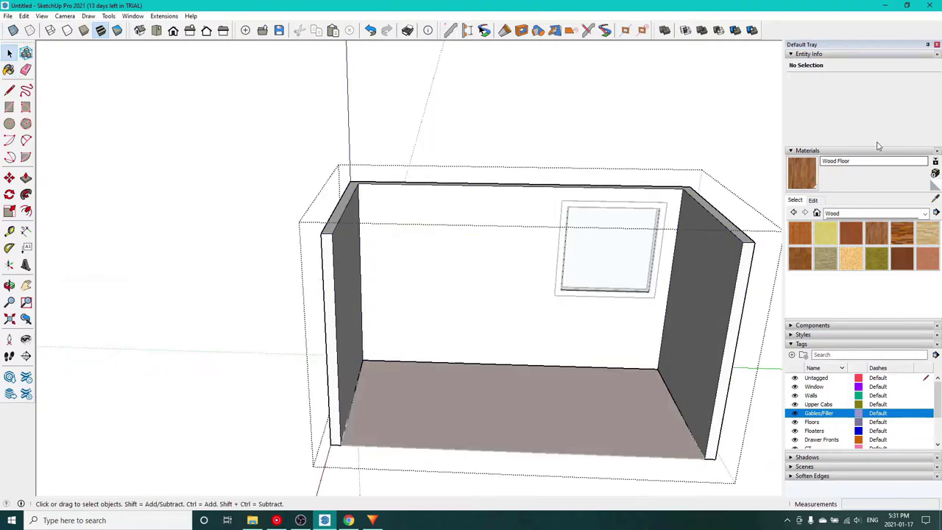
Paint the side wall nearest the window with Brick Antique 01 from the Brick, Cladding and Siding materials.
{"action": "left_click", "coordinate": [853, 214]}
{"action": "left_click", "coordinate": [846, 221]}
{"action": "left_click", "coordinate": [824, 232]}
{"action": "left_click", "coordinate": [706, 289]}
Paint the back wall with 0053_Ivory from the Colors-Named materials.
{"action": "left_click", "coordinate": [857, 215]}
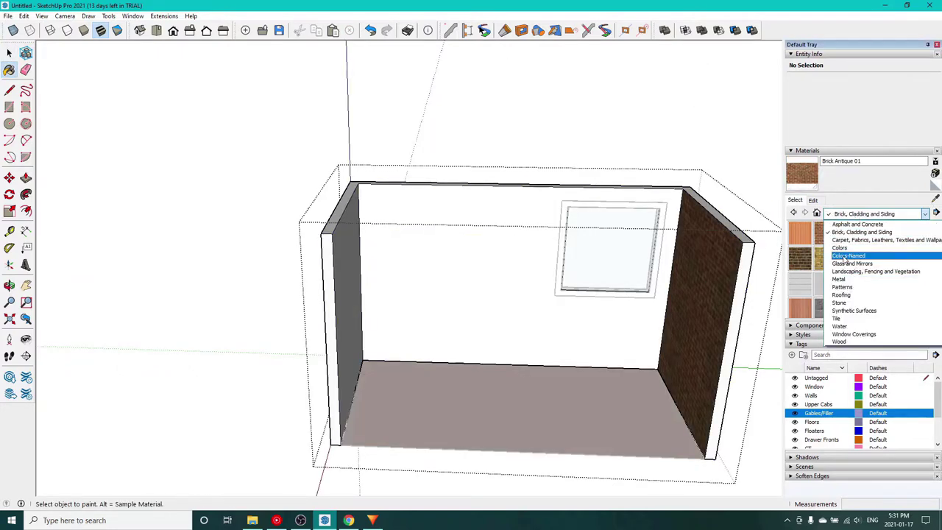
{"action": "left_click", "coordinate": [846, 255]}
{"action": "scroll", "coordinate": [819, 264], "scroll_direction": "down", "scroll_amount": 3}
{"action": "left_click", "coordinate": [850, 254]}
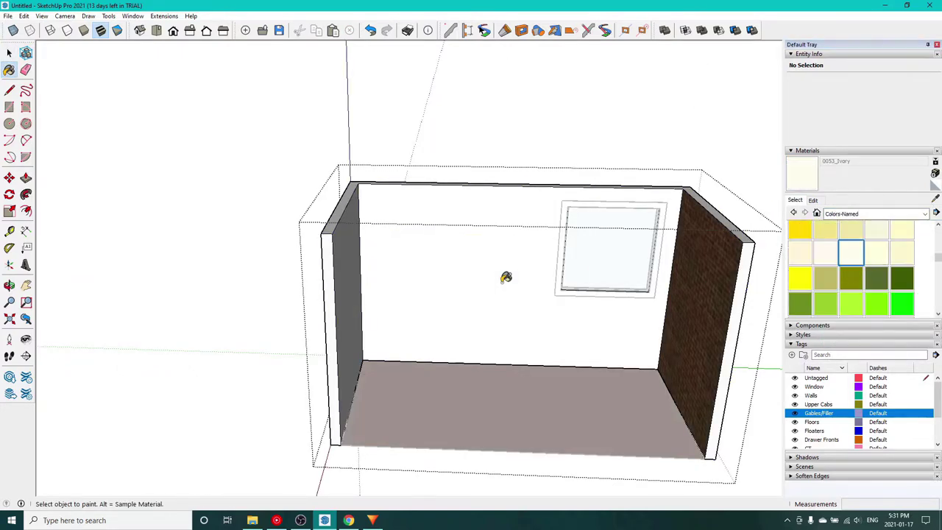
{"action": "left_click", "coordinate": [504, 277]}
{"action": "middle_click_drag", "start_coordinate": [422, 303], "coordinate": [305, 243]}
{"action": "left_click", "coordinate": [312, 246]}
Place a guide on the floor 0.5" from the side wall opposite the brick wall.
{"action": "mouse_move", "coordinate": [398, 263]}
{"action": "middle_mouse_down"}
{"action": "mouse_move", "coordinate": [523, 234]}
{"action": "mouse_move", "coordinate": [532, 295]}
{"action": "mouse_move", "coordinate": [572, 295]}
{"action": "middle_mouse_up"}
{"action": "mouse_move", "coordinate": [227, 316]}
{"action": "middle_mouse_down"}
{"action": "mouse_move", "coordinate": [262, 353]}
{"action": "mouse_move", "coordinate": [571, 275]}
{"action": "mouse_move", "coordinate": [301, 391]}
{"action": "mouse_move", "coordinate": [387, 228]}
{"action": "mouse_move", "coordinate": [369, 293]}
{"action": "mouse_move", "coordinate": [511, 265]}
{"action": "mouse_move", "coordinate": [360, 324]}
{"action": "mouse_move", "coordinate": [446, 321]}
{"action": "mouse_move", "coordinate": [301, 253]}
{"action": "mouse_move", "coordinate": [391, 336]}
{"action": "middle_mouse_up"}
{"action": "scroll", "coordinate": [447, 322], "scroll_direction": "up", "scroll_amount": 3}
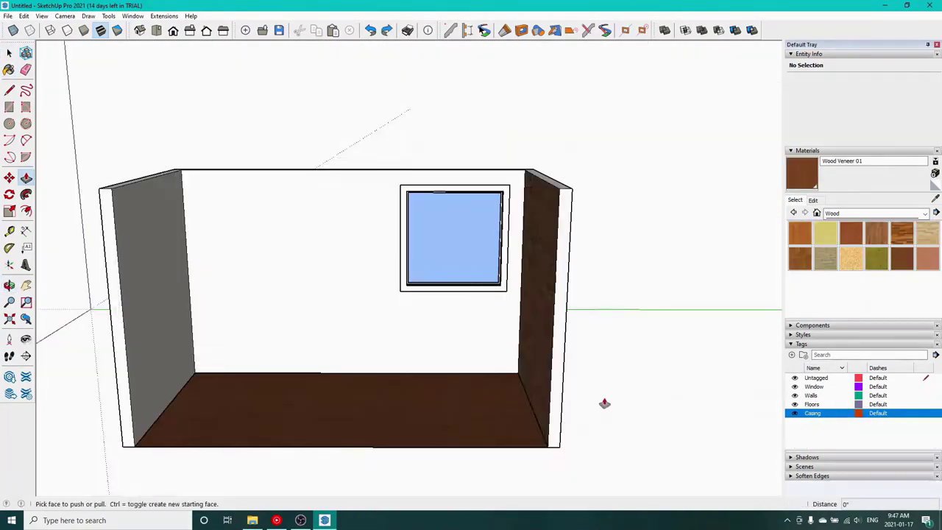
{"action": "middle_click_drag", "start_coordinate": [604, 403], "coordinate": [581, 471]}
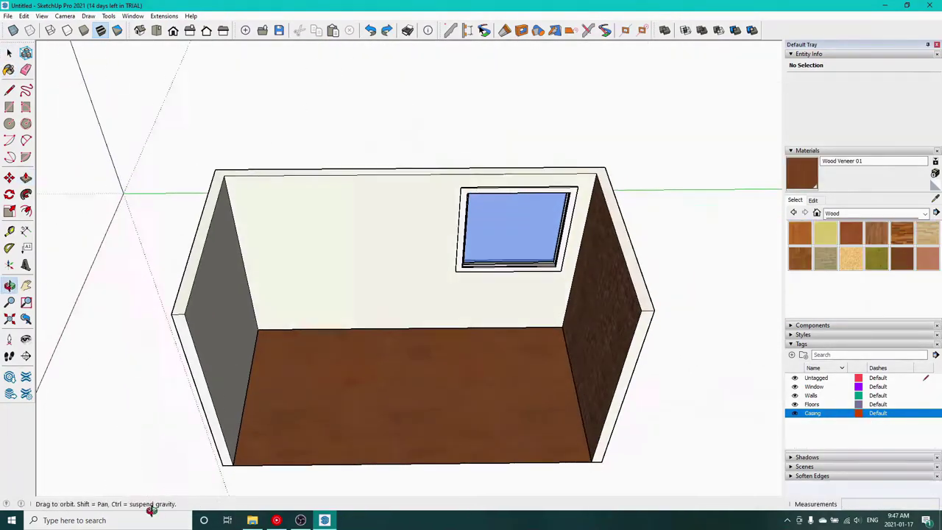
{"action": "scroll", "coordinate": [244, 375], "scroll_direction": "up", "scroll_amount": 4}
{"action": "key", "text": "t"}
{"action": "left_click", "coordinate": [270, 306]}
{"action": "type", "text": ".5"}
{"action": "key", "text": "Return"}
Draw a 30" wide rectangle for the cabinet footprint on the floor, starting where the guide meets the back wall.
{"action": "key", "text": "r"}
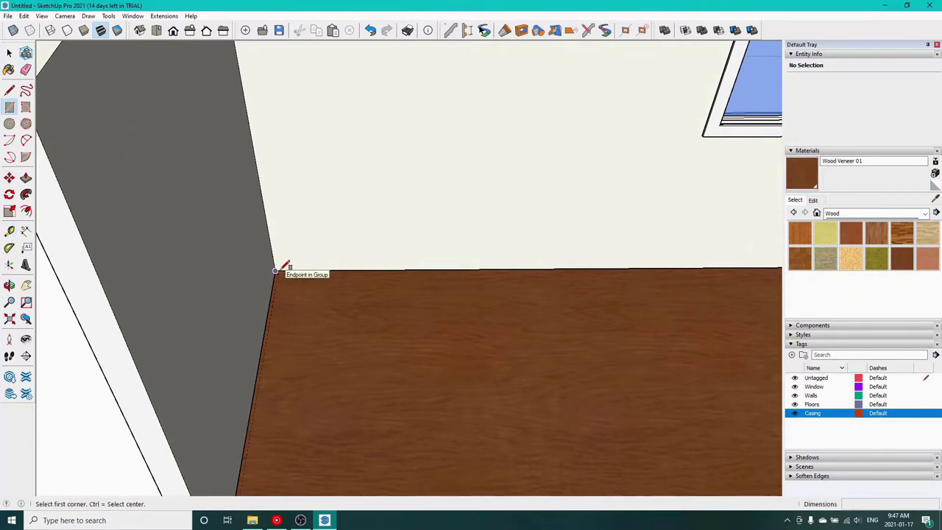
{"action": "scroll", "coordinate": [280, 270], "scroll_direction": "up", "scroll_amount": 4}
{"action": "scroll", "coordinate": [471, 309], "scroll_direction": "down", "scroll_amount": 4}
{"action": "scroll", "coordinate": [471, 336], "scroll_direction": "up", "scroll_amount": 3}
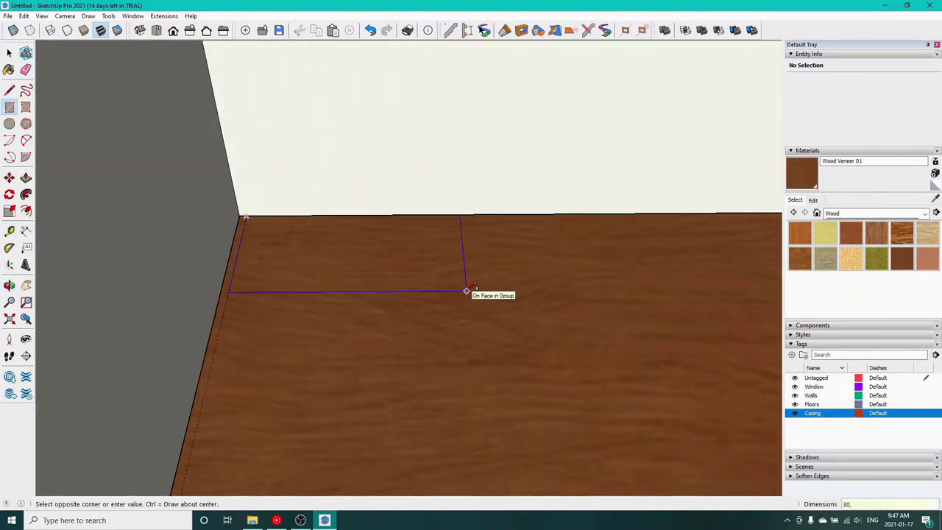
{"action": "key", "text": "Return"}
Push/Pull the cabinet footprint up 30".
{"action": "scroll", "coordinate": [466, 290], "scroll_direction": "down", "scroll_amount": 1}
{"action": "key", "text": "space"}
{"action": "left_click", "coordinate": [445, 301]}
{"action": "key", "text": "p"}
{"action": "left_click", "coordinate": [454, 302]}
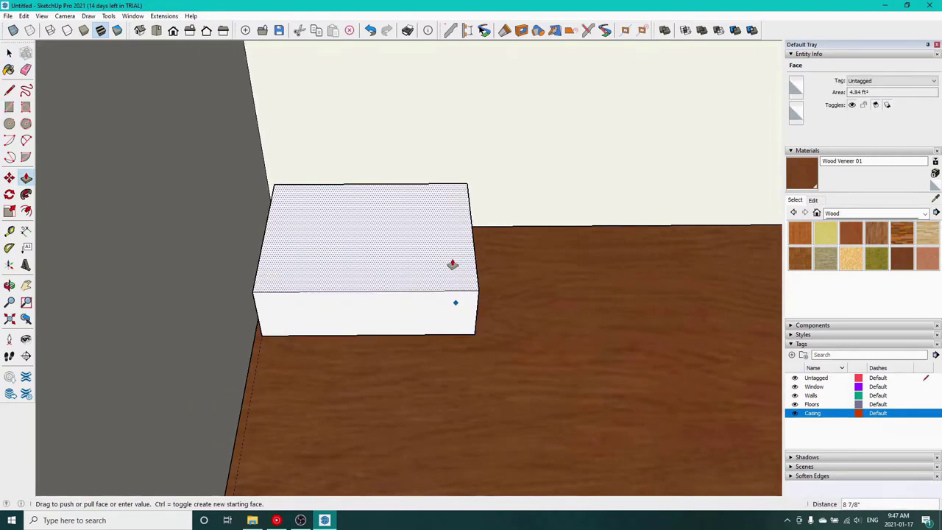
{"action": "type", "text": "30"}
{"action": "key", "text": "Return"}
Draw a toe-kick rectangle on the cabinet side's lower front corner and push it through the full 2' 6" width.
{"action": "middle_click_drag", "start_coordinate": [531, 362], "coordinate": [316, 288]}
{"action": "scroll", "coordinate": [400, 365], "scroll_direction": "up", "scroll_amount": 3}
{"action": "middle_click_drag", "start_coordinate": [400, 368], "coordinate": [324, 316]}
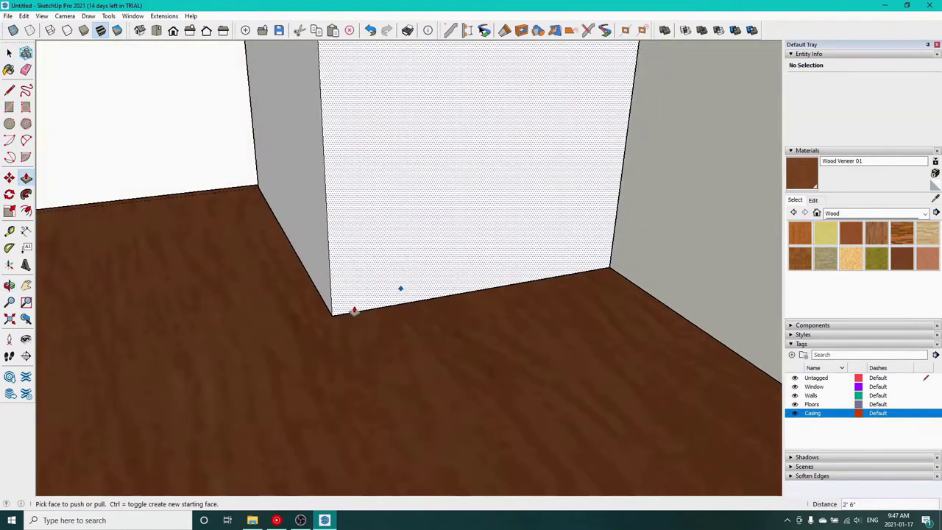
{"action": "key", "text": "r"}
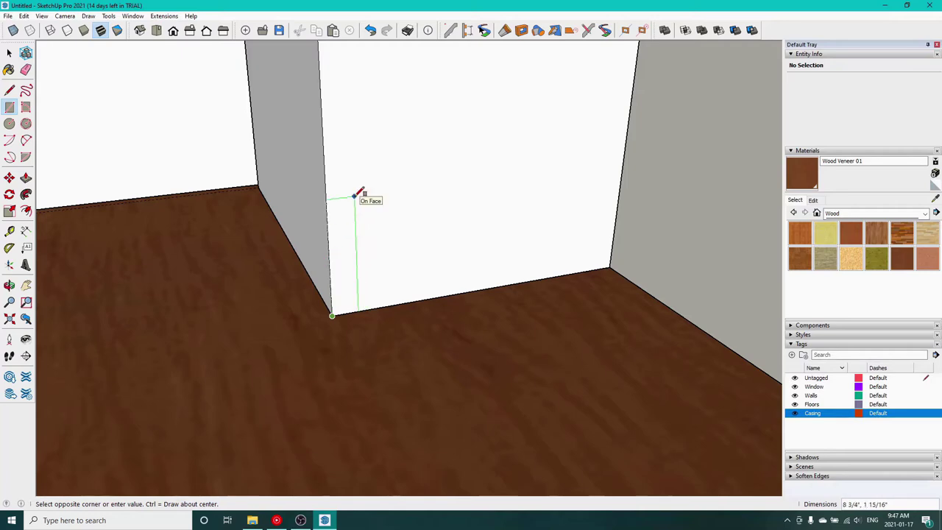
{"action": "key", "text": "Return"}
{"action": "key", "text": "p"}
{"action": "left_click_drag", "start_coordinate": [350, 291], "coordinate": [268, 203]}
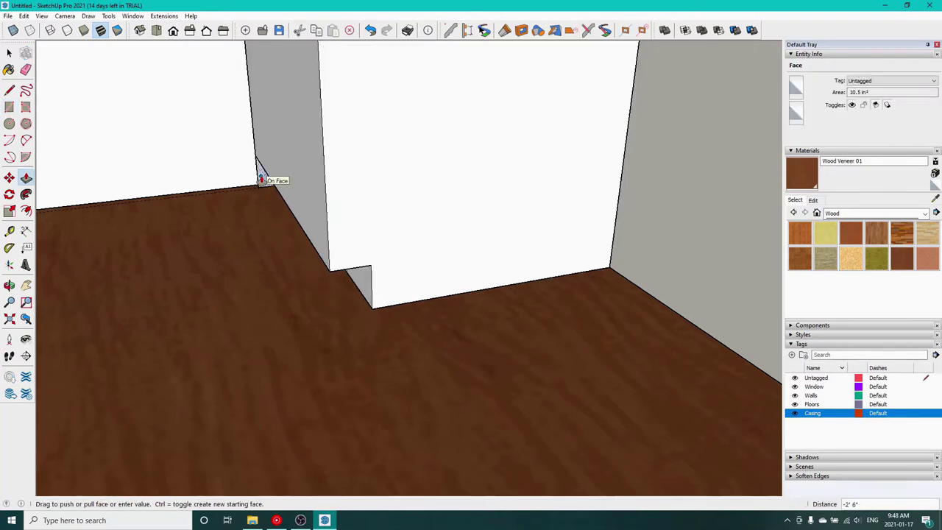
{"action": "left_click", "coordinate": [261, 178]}
Offset the outline of the cabinet's front face 5/8" inward.
{"action": "key", "text": "space"}
{"action": "left_click", "coordinate": [278, 337]}
{"action": "middle_click_drag", "start_coordinate": [278, 337], "coordinate": [451, 300]}
{"action": "middle_click_drag", "start_coordinate": [309, 298], "coordinate": [392, 305]}
{"action": "middle_click_drag", "start_coordinate": [415, 156], "coordinate": [399, 248], "text": "shift"}
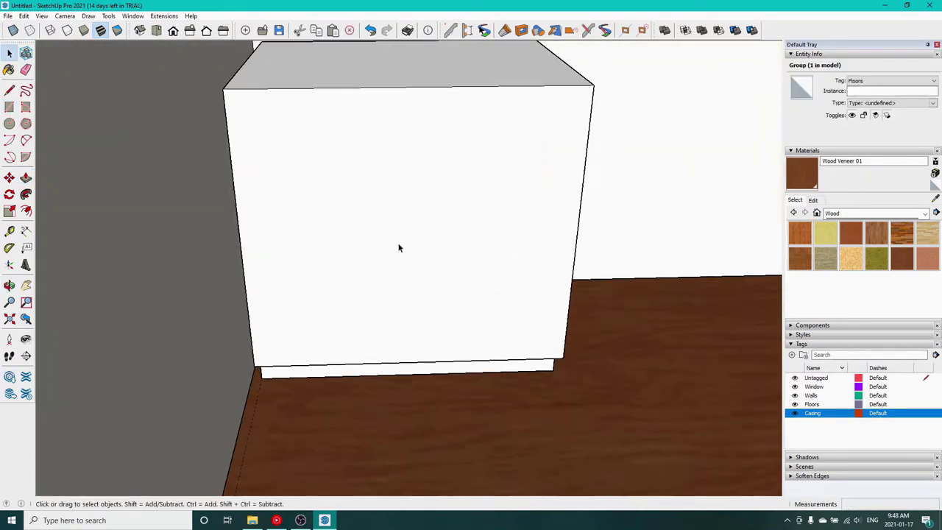
{"action": "double_click", "coordinate": [399, 247]}
{"action": "key", "text": "f"}
{"action": "left_click", "coordinate": [500, 87]}
{"action": "type", "text": "3/4"}
{"action": "key", "text": "Return"}
{"action": "key", "text": "space"}
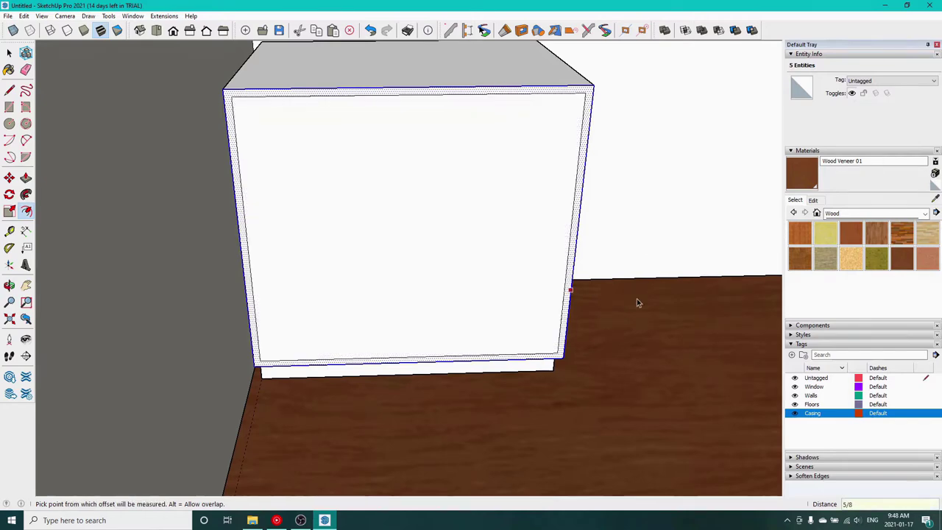
{"action": "left_click", "coordinate": [591, 380]}
Place two horizontal guides across the cabinet front for shelves, the lower one 10" above the front face's bottom edge.
{"action": "scroll", "coordinate": [591, 381], "scroll_direction": "up", "scroll_amount": 3}
{"action": "key", "text": "t"}
{"action": "left_click", "coordinate": [503, 358]}
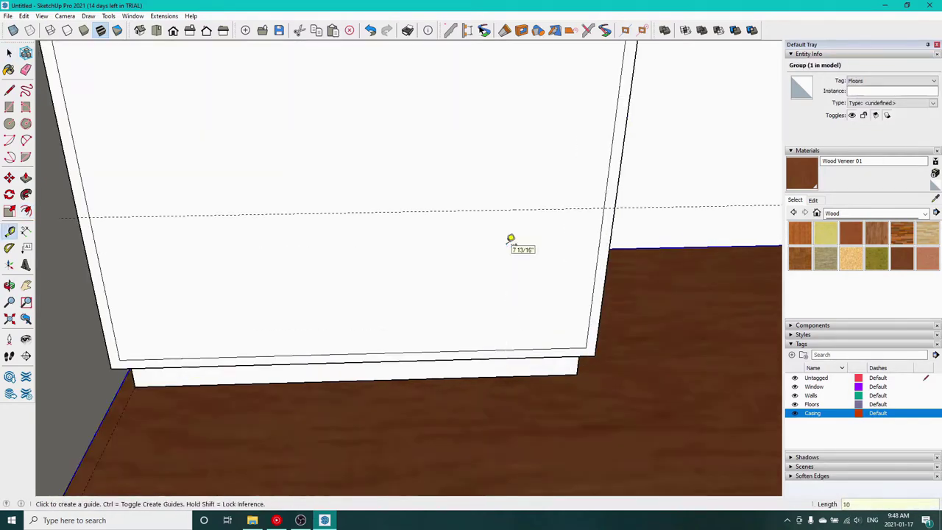
{"action": "scroll", "coordinate": [506, 244], "scroll_direction": "down", "scroll_amount": 4}
{"action": "middle_click_drag", "start_coordinate": [502, 368], "coordinate": [509, 418]}
{"action": "left_click", "coordinate": [511, 337]}
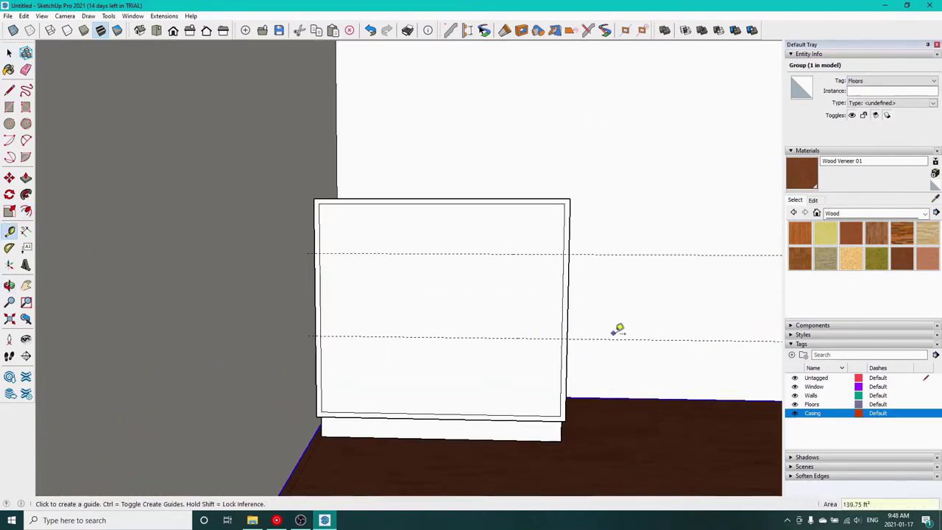
Draw a thin shelf rectangle across the inner front face just above the lower guide and select it with its edges.
{"action": "key", "text": "r"}
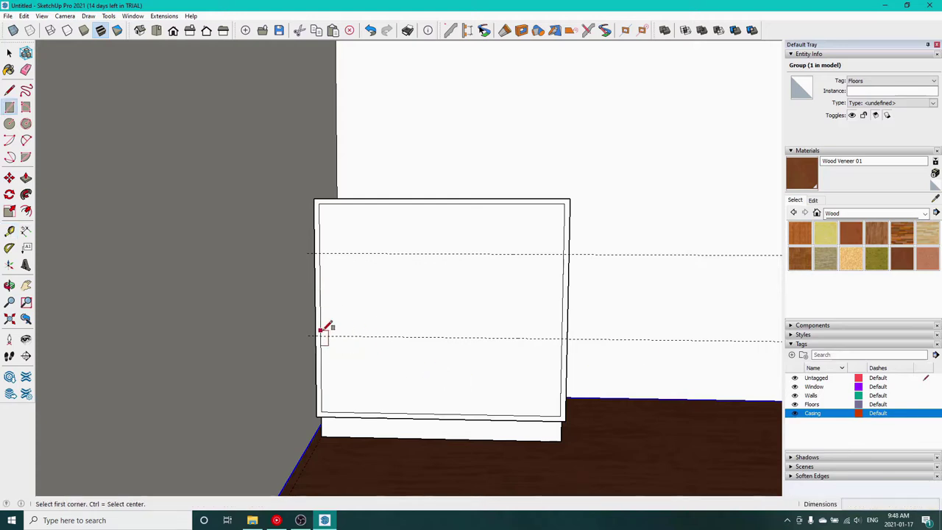
{"action": "left_click", "coordinate": [319, 318]}
{"action": "left_click", "coordinate": [564, 328]}
{"action": "key", "text": "space"}
{"action": "double_click", "coordinate": [349, 323]}
Move the shelf strip by its end midpoint onto the lower guide and copy it onto the upper guide.
{"action": "scroll", "coordinate": [321, 321], "scroll_direction": "up", "scroll_amount": 5}
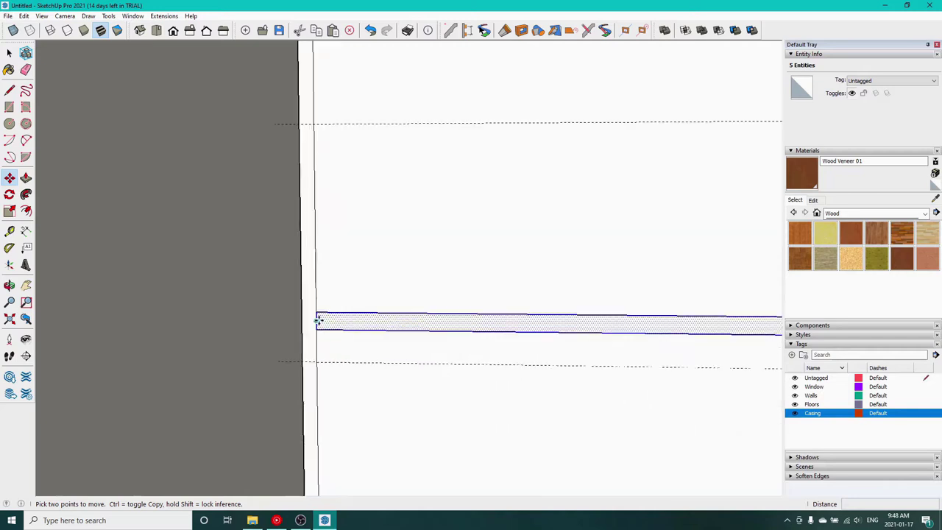
{"action": "left_click", "coordinate": [322, 320]}
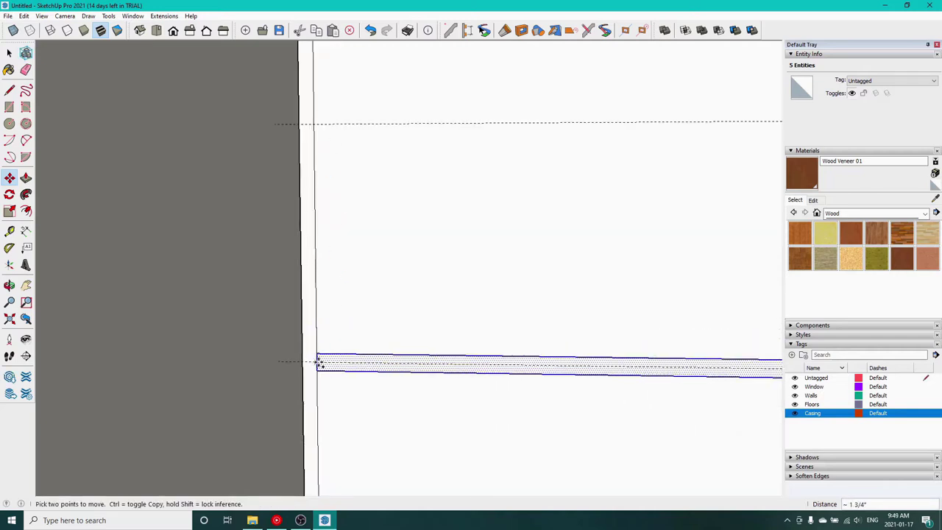
{"action": "key", "text": "ctrl"}
{"action": "left_click", "coordinate": [318, 361]}
{"action": "left_click", "coordinate": [314, 123]}
Erase the two shelf guides and the short leftover edges at the ends of the upper shelf strip.
{"action": "scroll", "coordinate": [378, 187], "scroll_direction": "down", "scroll_amount": 5}
{"action": "key", "text": "space"}
{"action": "left_click", "coordinate": [636, 163]}
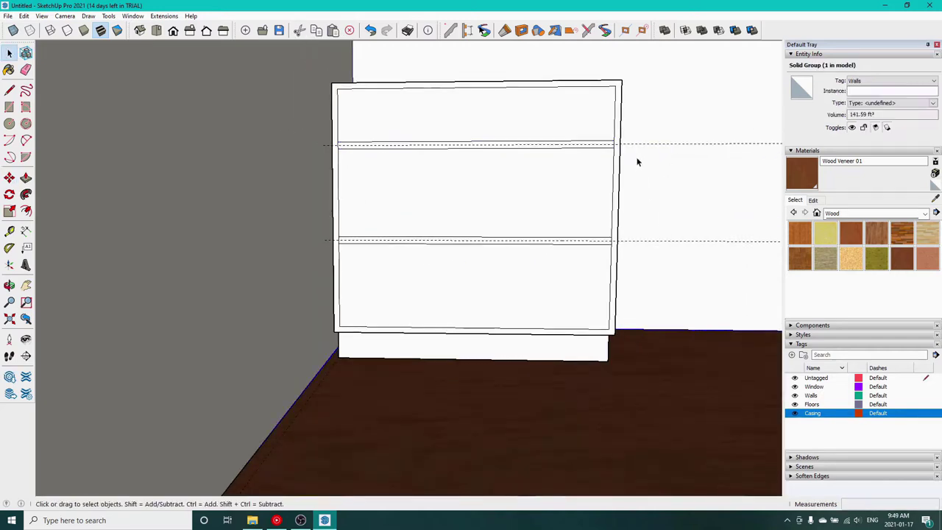
{"action": "left_click", "coordinate": [614, 144]}
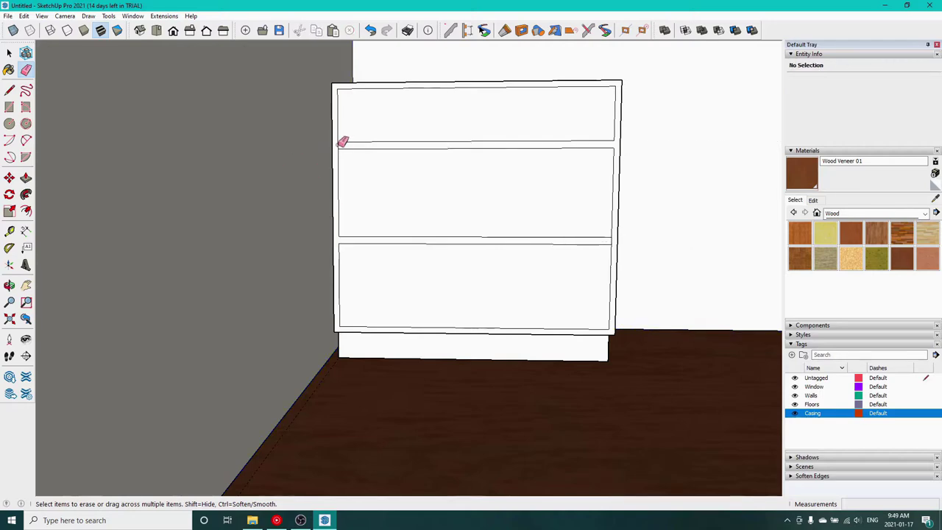
Place a vertical guide on the cabinet's exposed side, 5/8" in from its back edge.
{"action": "middle_click_drag", "start_coordinate": [678, 134], "coordinate": [449, 185]}
{"action": "key", "text": "t"}
{"action": "left_click", "coordinate": [684, 145]}
{"action": "type", "text": "1/2"}
{"action": "key", "text": "Return"}
Push the three front compartments back to the guide near the cabinet's rear, 1' 10 5/8" deep.
{"action": "key", "text": "p"}
{"action": "left_click", "coordinate": [503, 149]}
{"action": "left_click", "coordinate": [682, 134]}
{"action": "left_click", "coordinate": [497, 209]}
{"action": "left_click", "coordinate": [676, 205]}
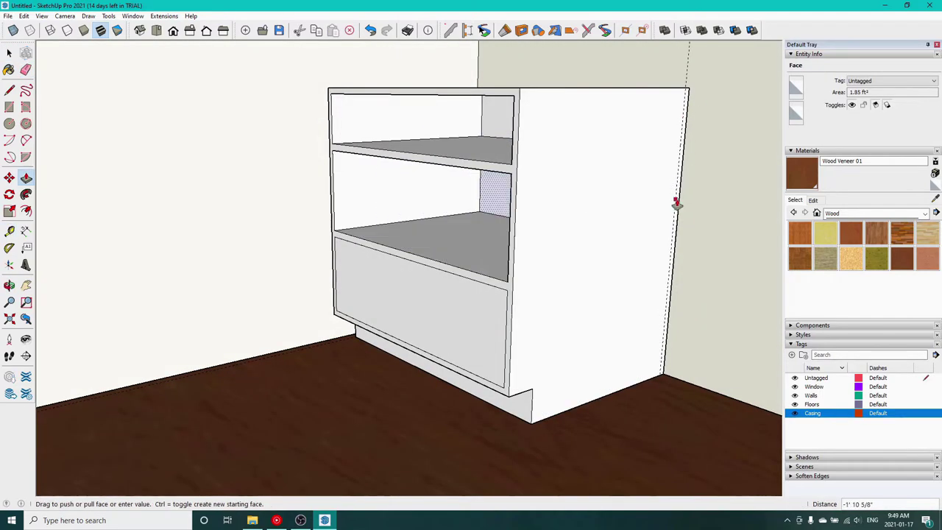
{"action": "left_click", "coordinate": [491, 305]}
{"action": "left_click", "coordinate": [663, 314]}
Make the entire shelf cabinet a group and collapse the materials library.
{"action": "scroll", "coordinate": [347, 372], "scroll_direction": "down", "scroll_amount": 3}
{"action": "middle_click_drag", "start_coordinate": [393, 302], "coordinate": [555, 362]}
{"action": "key", "text": "space"}
{"action": "triple_click", "coordinate": [459, 259]}
{"action": "right_click", "coordinate": [457, 301]}
{"action": "left_click", "coordinate": [489, 387]}
{"action": "left_click", "coordinate": [806, 150]}
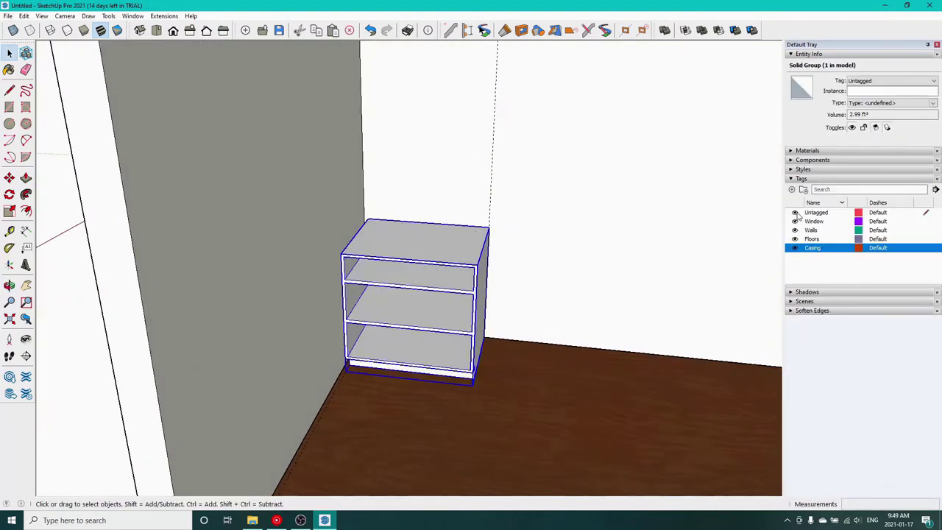
{"action": "left_click", "coordinate": [804, 190]}
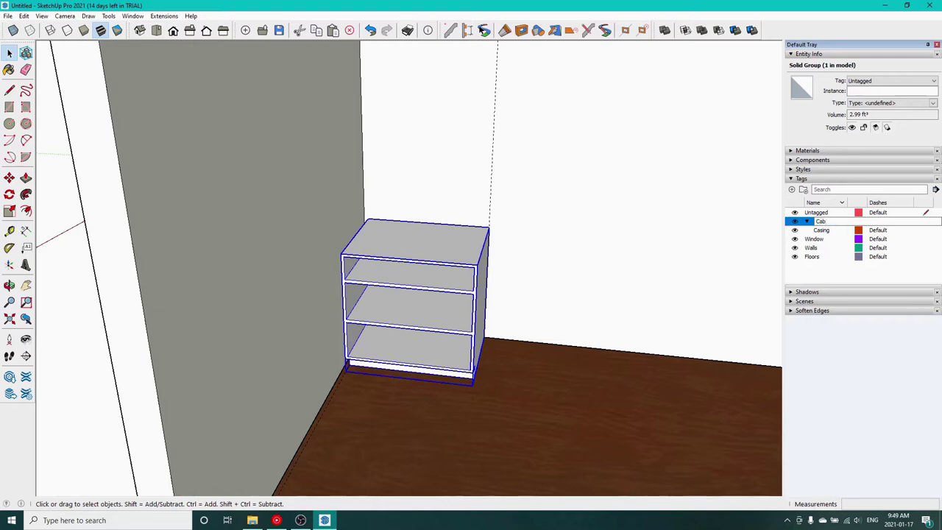
{"action": "left_click", "coordinate": [804, 191]}
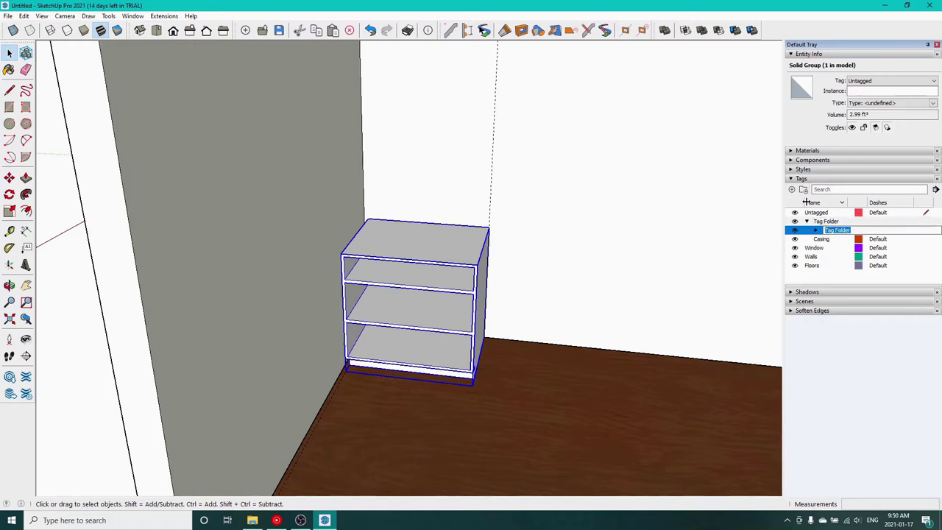
{"action": "right_click", "coordinate": [822, 222]}
{"action": "left_click", "coordinate": [832, 252]}
{"action": "right_click", "coordinate": [825, 222]}
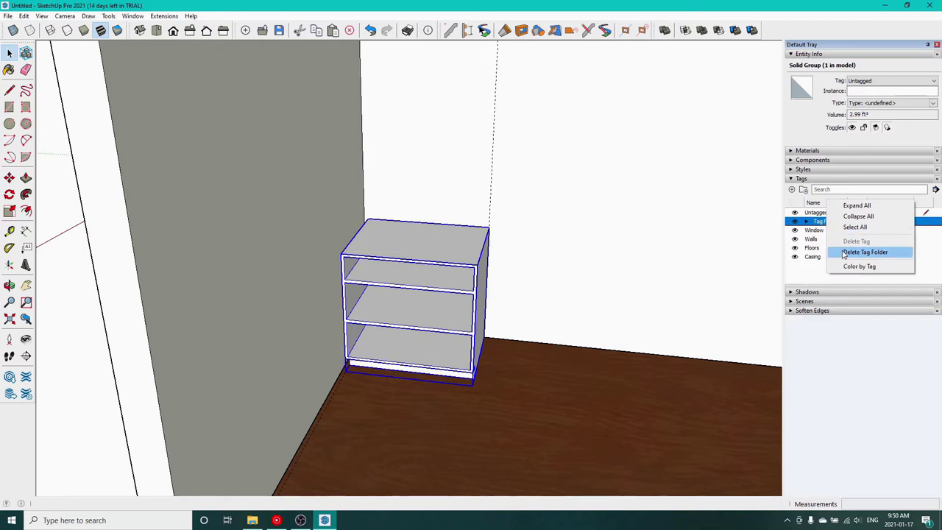
{"action": "left_click", "coordinate": [845, 254]}
{"action": "left_click", "coordinate": [741, 282]}
Create a new tag named Base Cabs.
{"action": "left_click", "coordinate": [792, 189]}
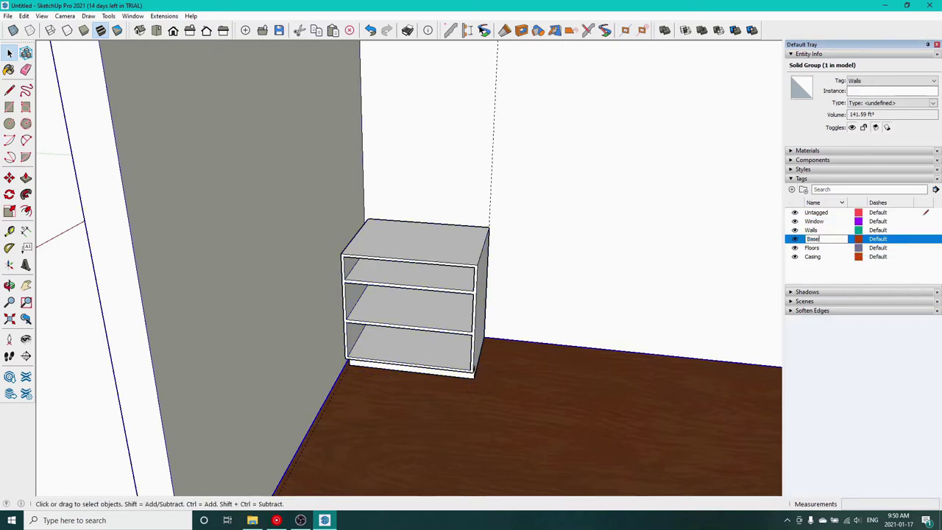
{"action": "key", "text": "Return"}
{"action": "middle_click_drag", "start_coordinate": [622, 262], "coordinate": [291, 412]}
{"action": "left_click", "coordinate": [566, 392]}
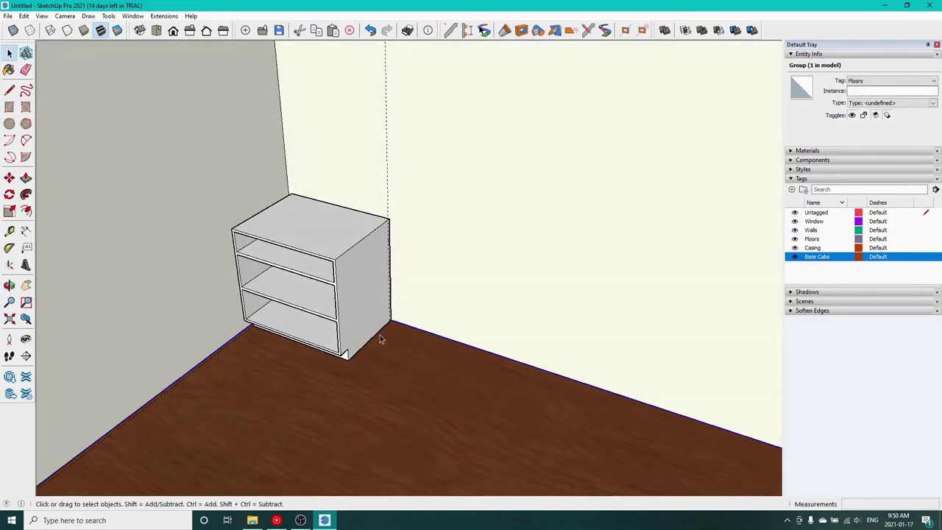
Draw a 36" by 23.25" rectangle on the floor beside the shelf cabinet and Push/Pull it up to that cabinet's height.
{"action": "left_click", "coordinate": [501, 409]}
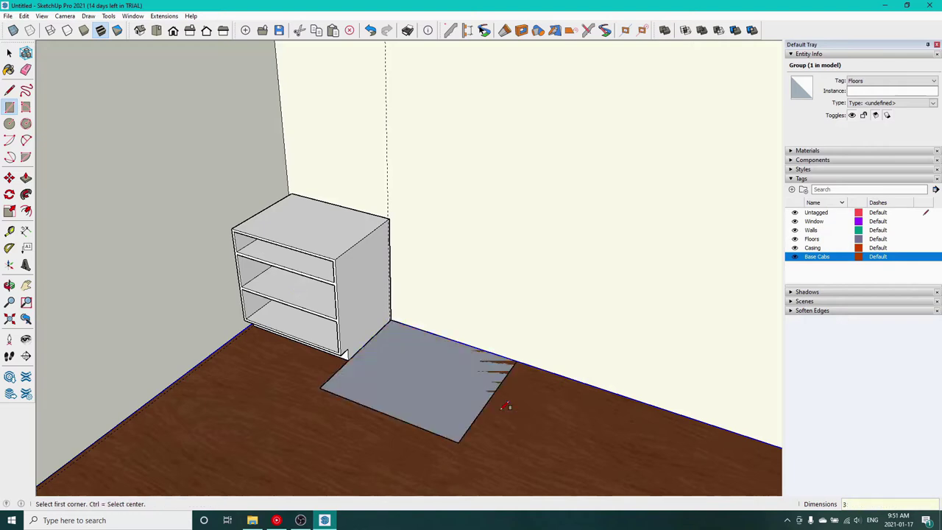
{"action": "key", "text": "Return"}
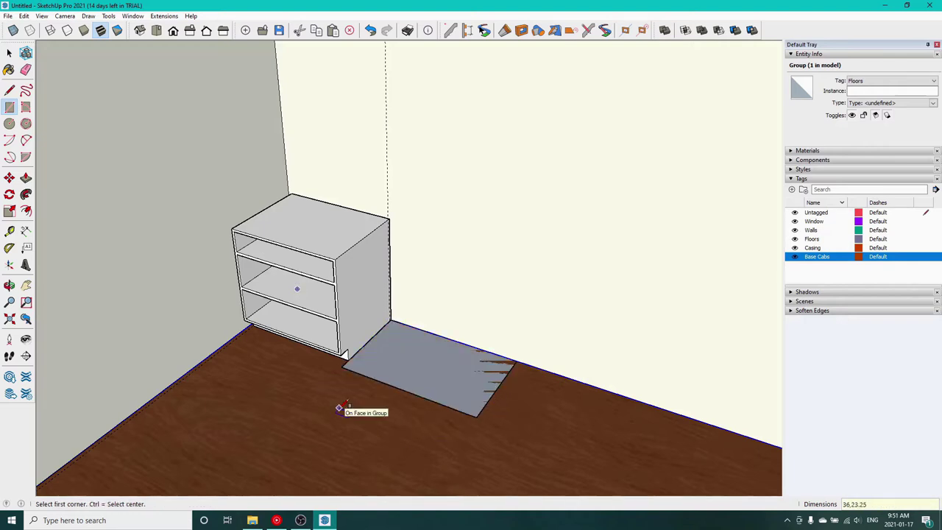
{"action": "key", "text": "p"}
{"action": "left_click", "coordinate": [384, 390]}
{"action": "left_click", "coordinate": [331, 235]}
Draw a toe-kick rectangle on the second cabinet's side, matching the first cabinet's recess, and push it through the full width.
{"action": "scroll", "coordinate": [311, 358], "scroll_direction": "up", "scroll_amount": 8}
{"action": "middle_click_drag", "start_coordinate": [435, 353], "coordinate": [565, 296]}
{"action": "key", "text": "space"}
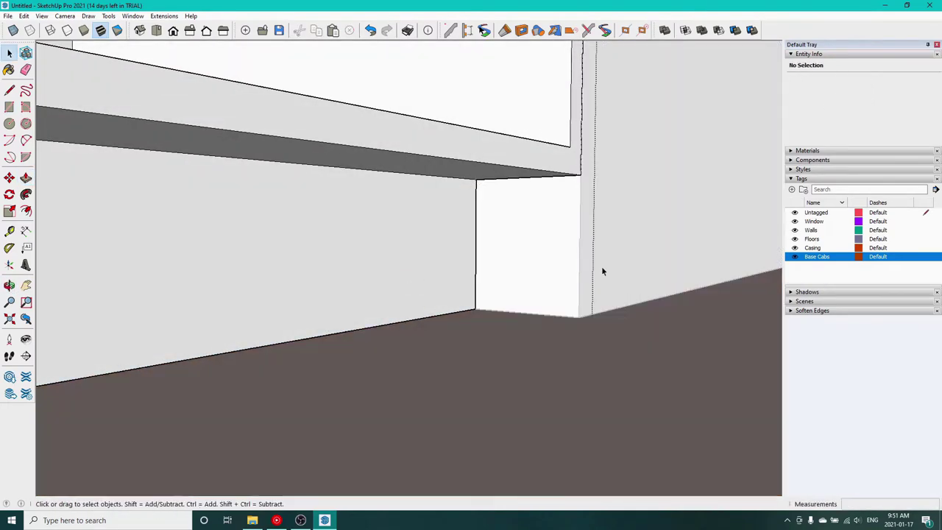
{"action": "key", "text": "r"}
{"action": "left_click", "coordinate": [578, 317]}
{"action": "key", "text": "p"}
{"action": "left_click", "coordinate": [542, 275]}
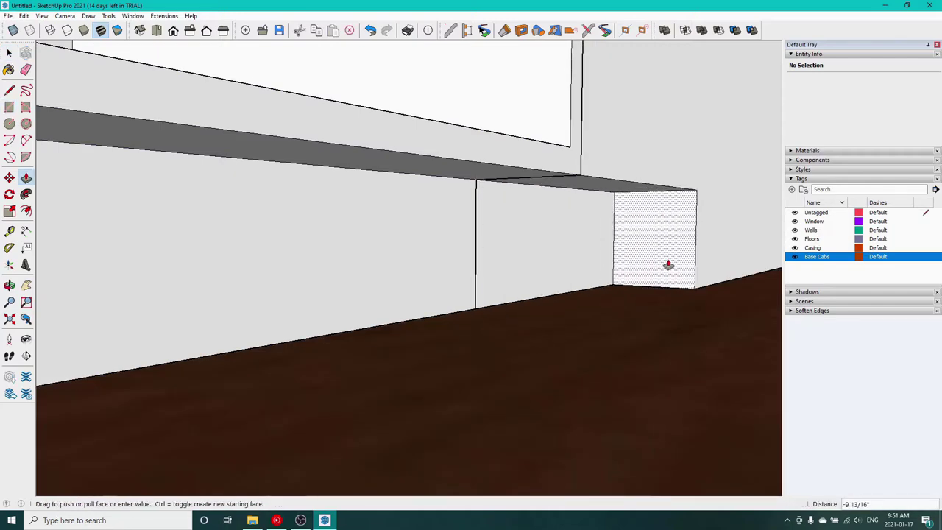
{"action": "middle_click_drag", "start_coordinate": [673, 264], "coordinate": [415, 295], "text": "shift"}
{"action": "left_click", "coordinate": [639, 268]}
{"action": "left_click", "coordinate": [639, 269]}
{"action": "left_click", "coordinate": [658, 262]}
Offset the second cabinet's front face outline inward to form a thin frame, and select the inner face.
{"action": "middle_click_drag", "start_coordinate": [638, 265], "coordinate": [388, 417]}
{"action": "scroll", "coordinate": [393, 416], "scroll_direction": "down", "scroll_amount": 1}
{"action": "scroll", "coordinate": [393, 415], "scroll_direction": "down", "scroll_amount": 2}
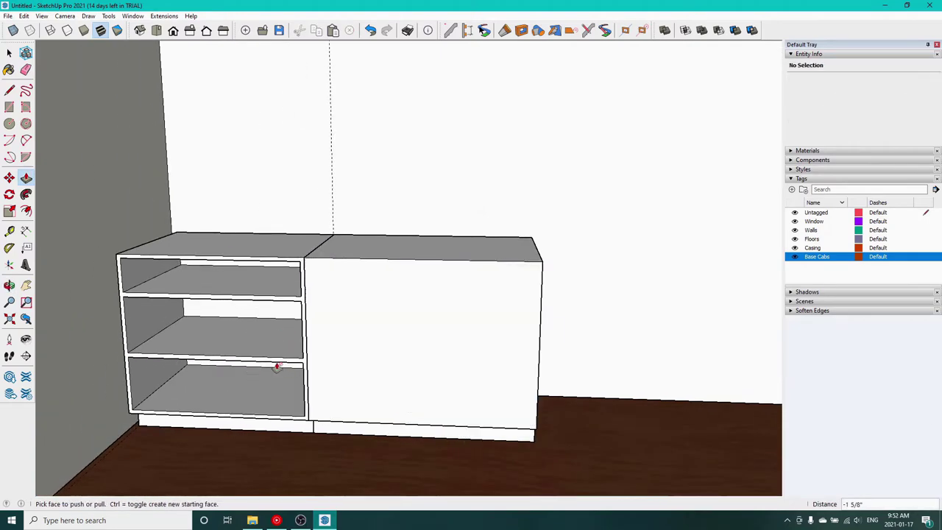
{"action": "middle_click_drag", "start_coordinate": [273, 359], "coordinate": [316, 294]}
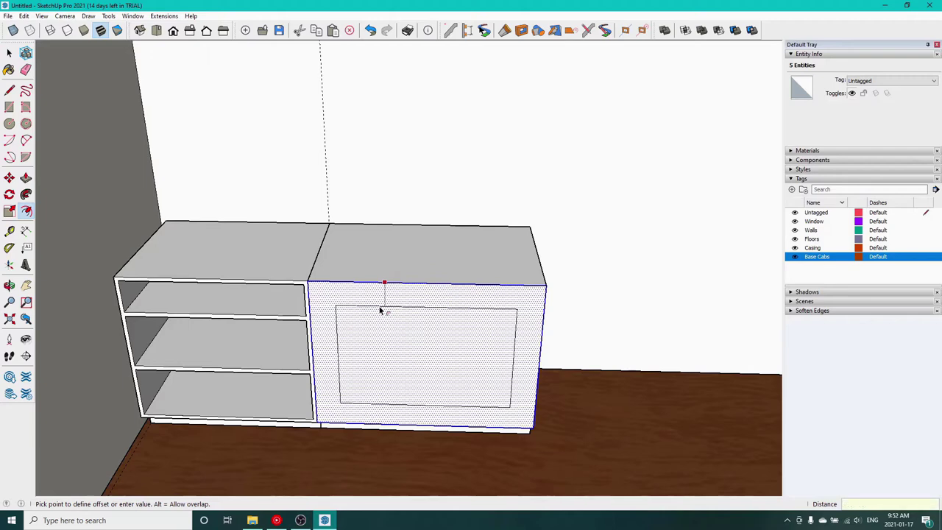
{"action": "key", "text": "Escape"}
{"action": "scroll", "coordinate": [419, 331], "scroll_direction": "up", "scroll_amount": 2}
{"action": "key", "text": "space"}
{"action": "left_click", "coordinate": [570, 364]}
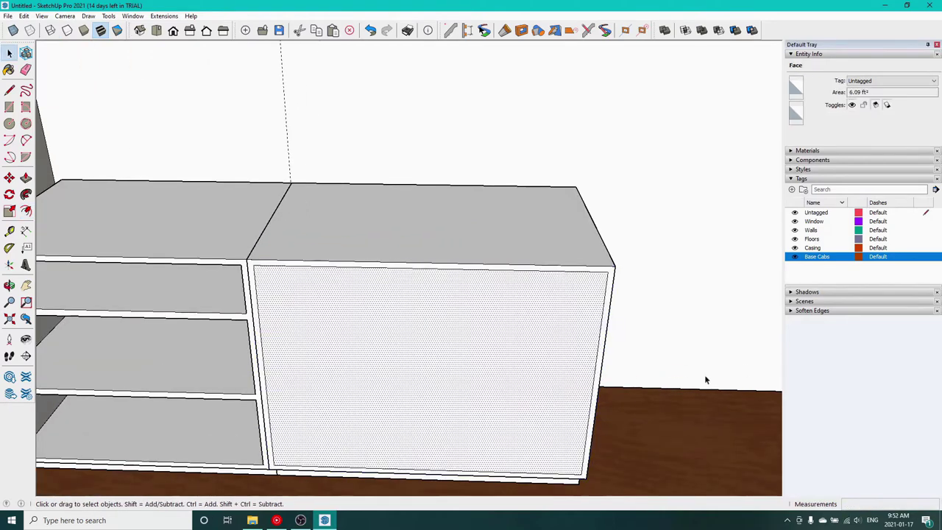
Place a guide 5/8" from the back edge of the second cabinet's side and push the front opening back to it.
{"action": "middle_click_drag", "start_coordinate": [668, 385], "coordinate": [481, 286]}
{"action": "key", "text": "p"}
{"action": "key", "text": "Escape"}
{"action": "key", "text": "t"}
{"action": "left_click", "coordinate": [498, 325]}
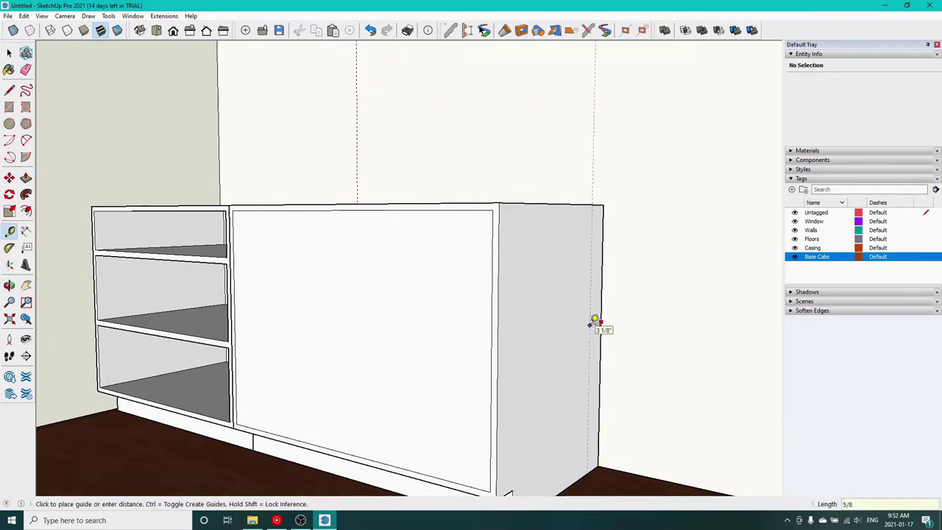
{"action": "key", "text": "p"}
{"action": "left_click", "coordinate": [472, 355]}
{"action": "left_click", "coordinate": [599, 370]}
Offset the second cabinet's top face inward to outline a rectangular sink opening.
{"action": "scroll", "coordinate": [431, 373], "scroll_direction": "down", "scroll_amount": 5}
{"action": "middle_click_drag", "start_coordinate": [419, 298], "coordinate": [541, 507]}
{"action": "scroll", "coordinate": [362, 393], "scroll_direction": "up", "scroll_amount": 4}
{"action": "key", "text": "space"}
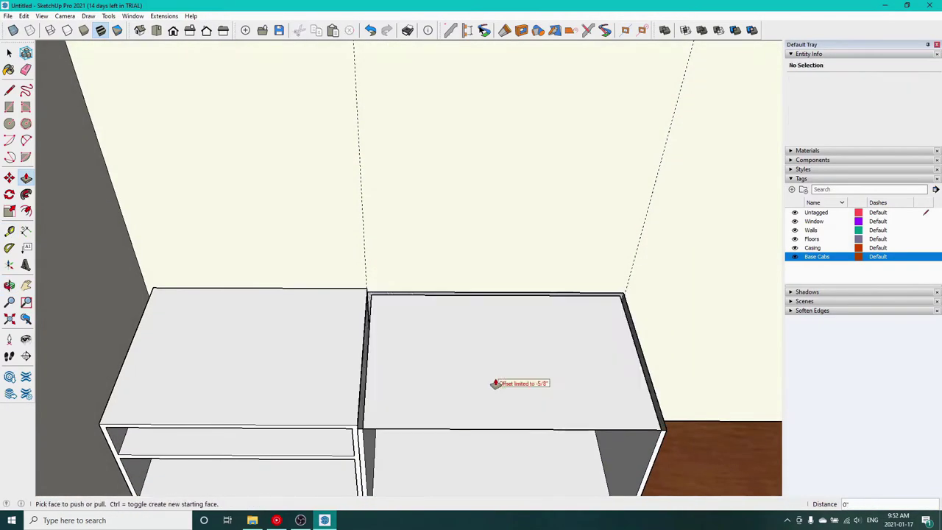
{"action": "key", "text": "f"}
{"action": "left_click", "coordinate": [499, 425]}
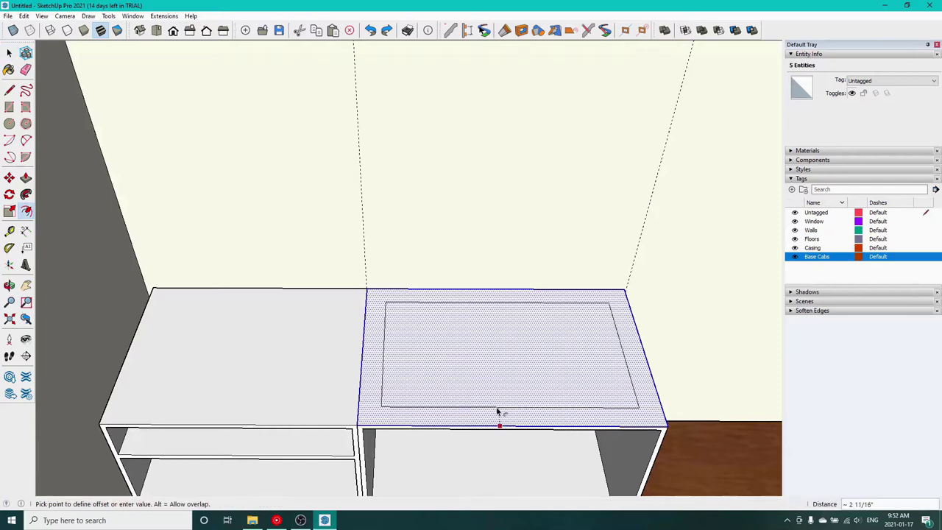
{"action": "left_click", "coordinate": [498, 379]}
Push the inner rectangle down through the second cabinet's top to cut the opening.
{"action": "key", "text": "space"}
{"action": "left_click", "coordinate": [498, 368]}
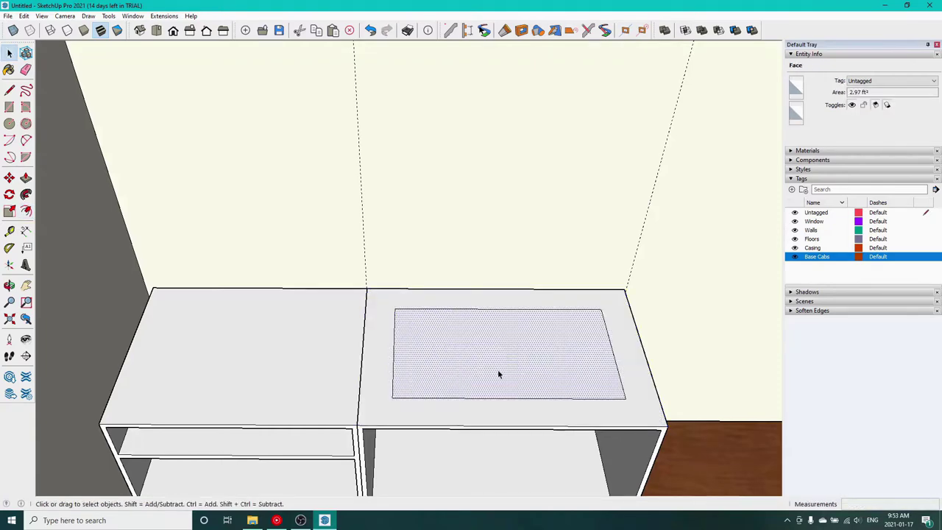
{"action": "key", "text": "p"}
{"action": "left_click", "coordinate": [498, 375]}
{"action": "middle_click_drag", "start_coordinate": [500, 380], "coordinate": [515, 398]}
{"action": "scroll", "coordinate": [622, 419], "scroll_direction": "down", "scroll_amount": 5}
{"action": "key", "text": "Escape"}
Copy the three-shelf cabinet group along the back wall to sit against the far side of the open-topped cabinet.
{"action": "middle_click_drag", "start_coordinate": [622, 419], "coordinate": [562, 374], "text": "shift"}
{"action": "scroll", "coordinate": [535, 360], "scroll_direction": "down", "scroll_amount": 2}
{"action": "key", "text": "space"}
{"action": "left_click", "coordinate": [326, 304]}
{"action": "key", "text": "m"}
{"action": "left_click", "coordinate": [304, 288]}
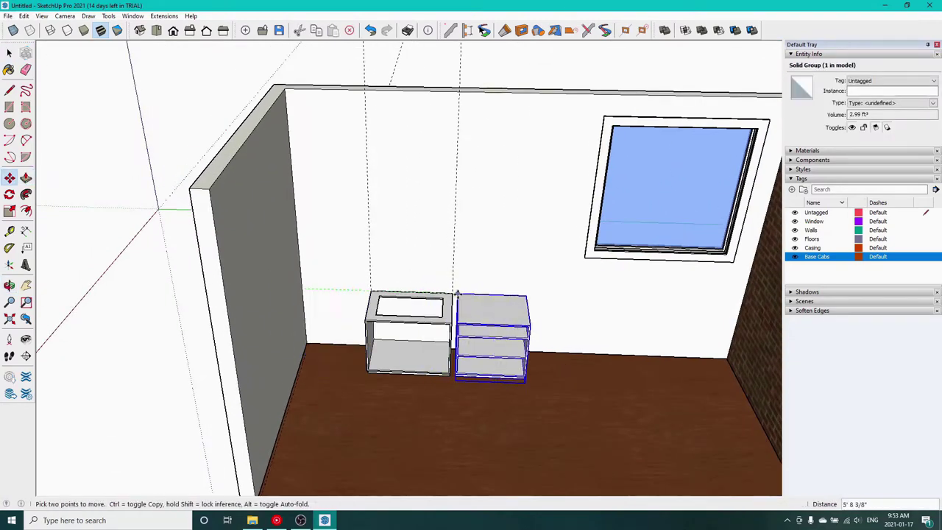
{"action": "key", "text": "ctrl"}
{"action": "left_click", "coordinate": [449, 290]}
{"action": "scroll", "coordinate": [527, 376], "scroll_direction": "up", "scroll_amount": 3}
{"action": "key", "text": "space"}
{"action": "left_click", "coordinate": [401, 421]}
{"action": "scroll", "coordinate": [400, 418], "scroll_direction": "down", "scroll_amount": 5}
{"action": "middle_click_drag", "start_coordinate": [384, 412], "coordinate": [359, 378], "text": "shift"}
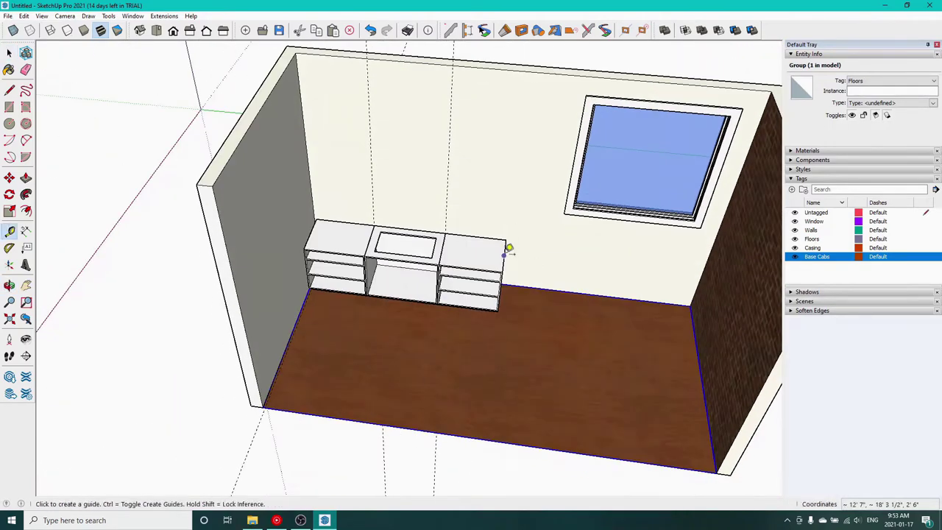
Draw a 2' 2 1/2" by 2' 6" rectangle covering the front of the third cabinet, above its toe kick.
{"action": "mouse_move", "coordinate": [430, 353]}
{"action": "middle_mouse_down"}
{"action": "mouse_move", "coordinate": [385, 383]}
{"action": "mouse_move", "coordinate": [493, 244]}
{"action": "middle_mouse_up"}
{"action": "scroll", "coordinate": [389, 404], "scroll_direction": "up", "scroll_amount": 3}
{"action": "left_click", "coordinate": [278, 265]}
{"action": "left_click", "coordinate": [529, 240]}
{"action": "scroll", "coordinate": [555, 348], "scroll_direction": "up", "scroll_amount": 4}
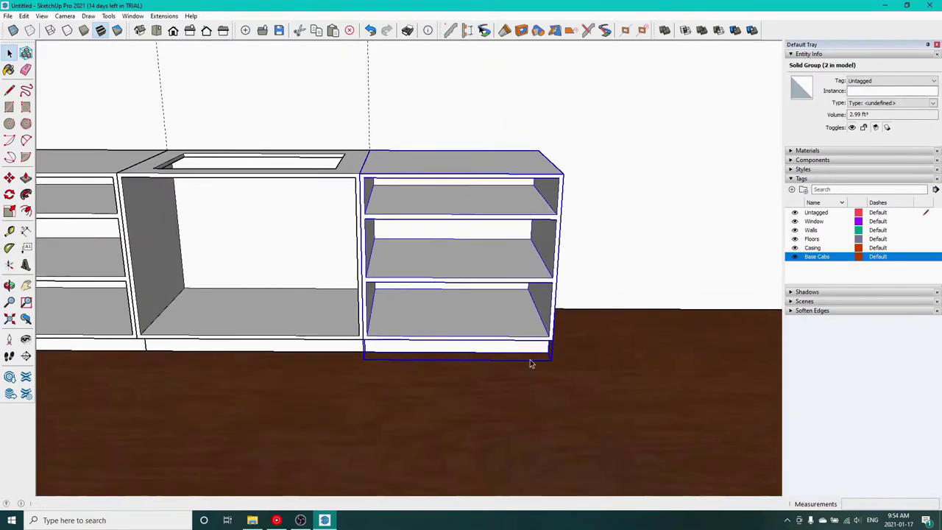
{"action": "middle_click_drag", "start_coordinate": [528, 365], "coordinate": [504, 305]}
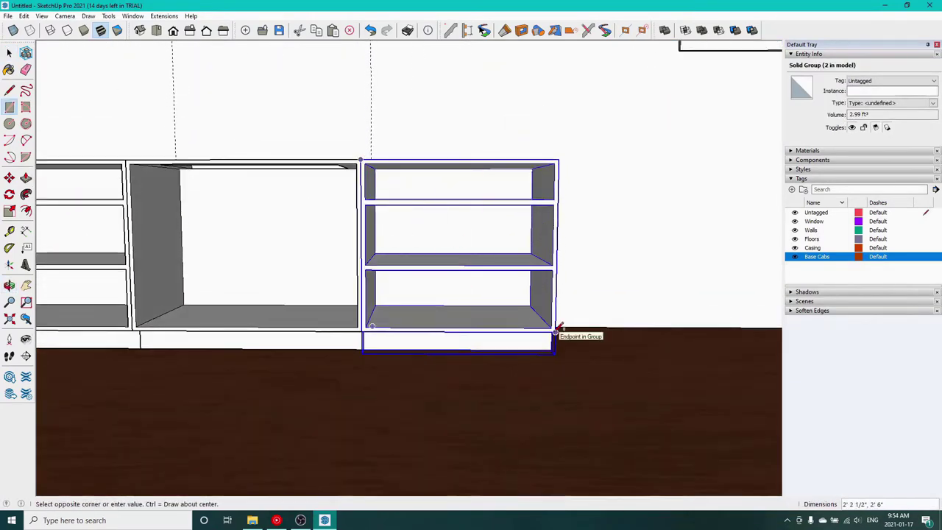
{"action": "left_click", "coordinate": [555, 330]}
Offset the outline of the third cabinet's front rectangle inward by 1/16".
{"action": "key", "text": "space"}
{"action": "left_click", "coordinate": [539, 315]}
{"action": "scroll", "coordinate": [551, 351], "scroll_direction": "up", "scroll_amount": 5}
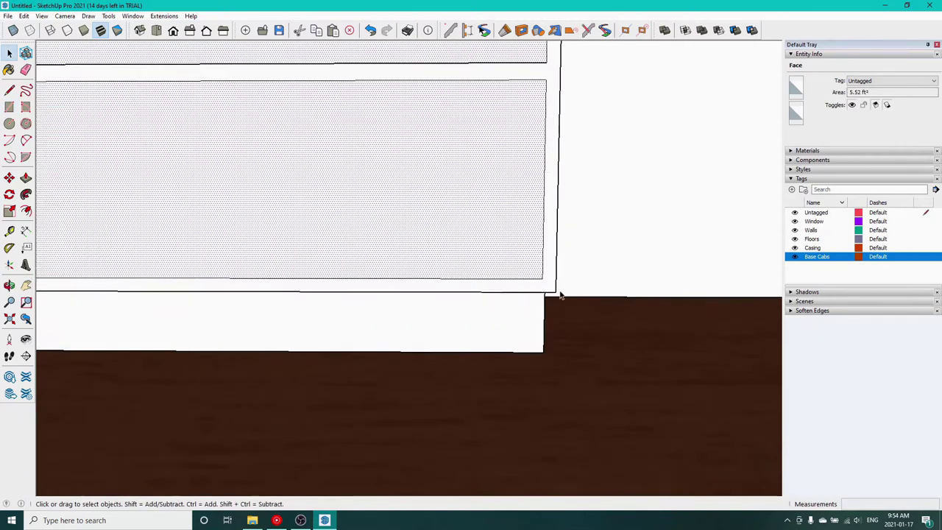
{"action": "scroll", "coordinate": [501, 298], "scroll_direction": "down", "scroll_amount": 5}
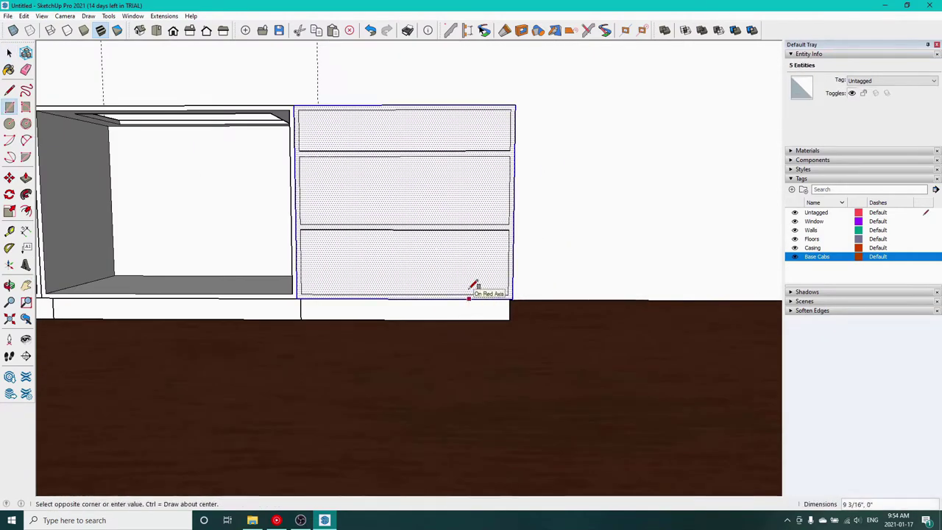
{"action": "key", "text": "Return"}
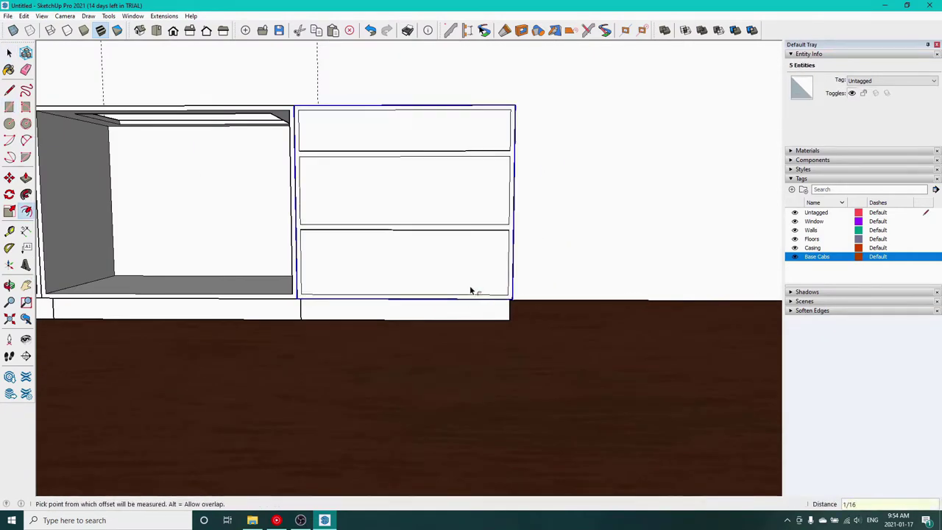
Delete the narrow outer border around the inset rectangle on the third cabinet's front.
{"action": "scroll", "coordinate": [508, 311], "scroll_direction": "up", "scroll_amount": 9}
{"action": "middle_click_drag", "start_coordinate": [368, 218], "coordinate": [421, 268]}
{"action": "key", "text": "space"}
{"action": "left_click", "coordinate": [465, 310]}
{"action": "left_click", "coordinate": [422, 303]}
{"action": "key", "text": "Delete"}
{"action": "scroll", "coordinate": [404, 293], "scroll_direction": "down", "scroll_amount": 4}
{"action": "scroll", "coordinate": [403, 293], "scroll_direction": "down", "scroll_amount": 3}
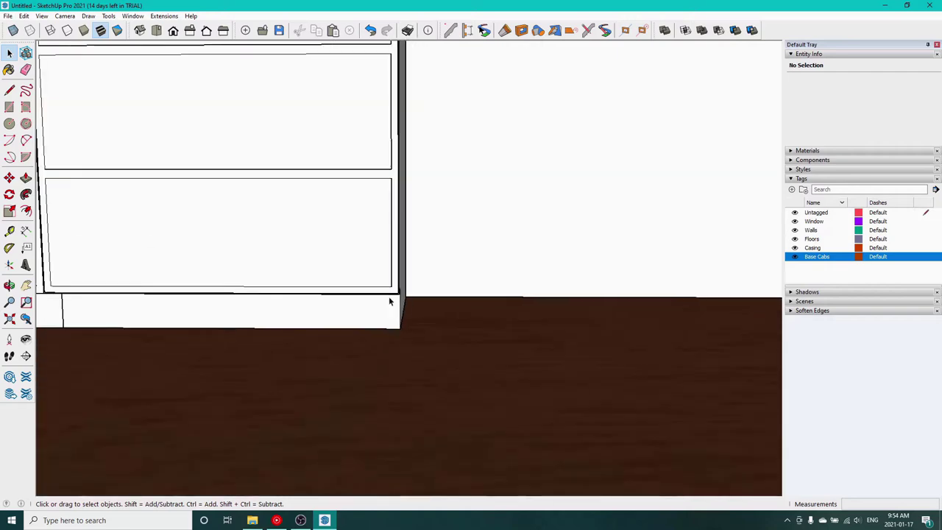
Assign the cabinets to the Base Cabs tag and toggle that tag's visibility to check which parts follow it.
{"action": "middle_click_drag", "start_coordinate": [477, 301], "coordinate": [120, 315]}
{"action": "left_click", "coordinate": [25, 320]}
{"action": "left_click", "coordinate": [353, 360]}
{"action": "left_click", "coordinate": [874, 82]}
{"action": "left_click", "coordinate": [867, 96]}
{"action": "left_click", "coordinate": [312, 258]}
{"action": "left_click", "coordinate": [458, 214]}
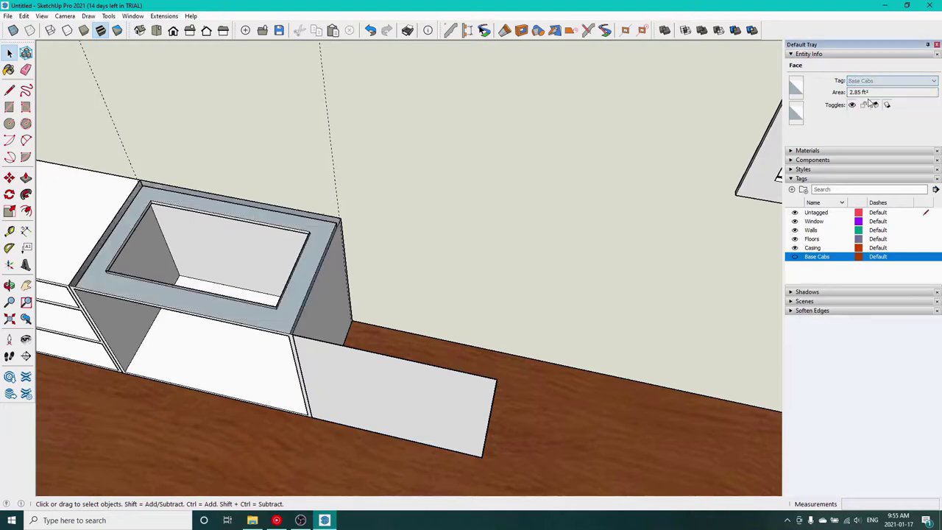
{"action": "left_click", "coordinate": [794, 257]}
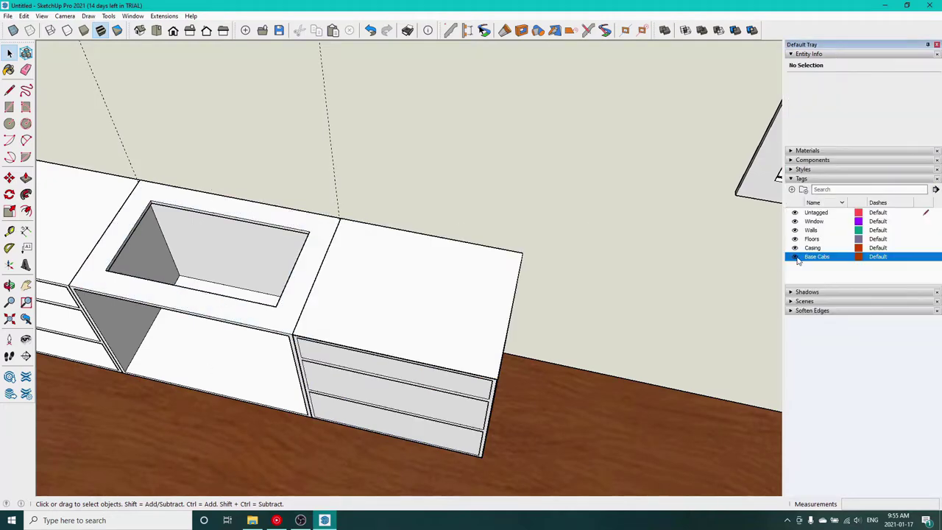
Try to regroup the sink cabinet geometry with the attached front panel, checking it with the Base Cabs tag's visibility.
{"action": "right_click", "coordinate": [274, 322]}
{"action": "left_click", "coordinate": [294, 410]}
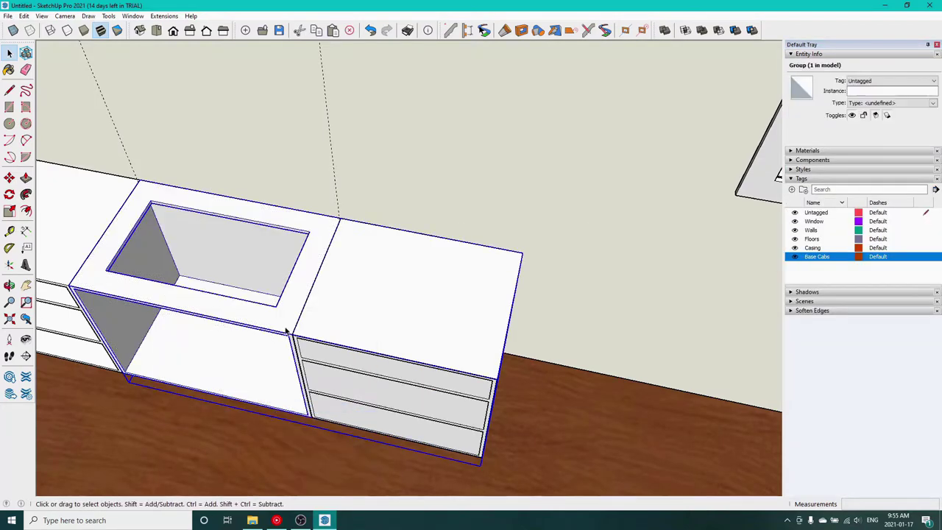
{"action": "triple_click", "coordinate": [248, 315]}
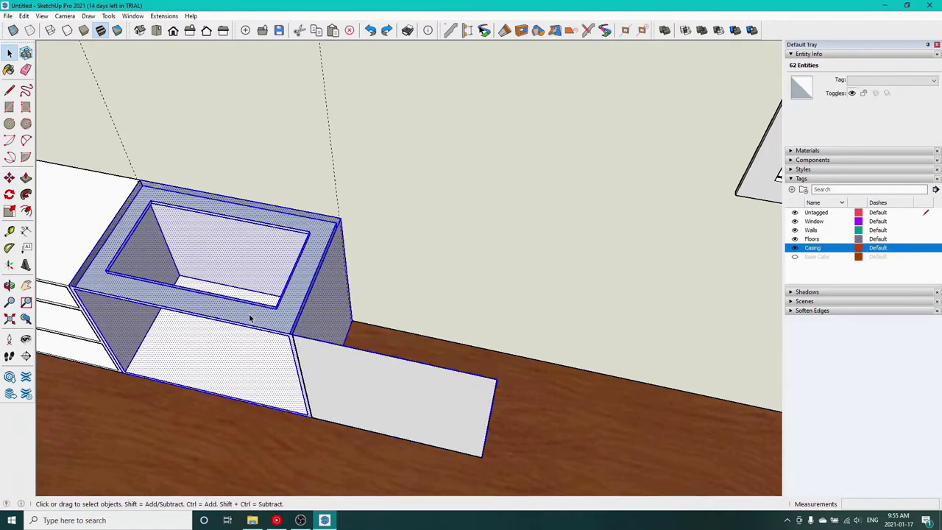
{"action": "left_click", "coordinate": [795, 257]}
{"action": "left_click", "coordinate": [228, 402]}
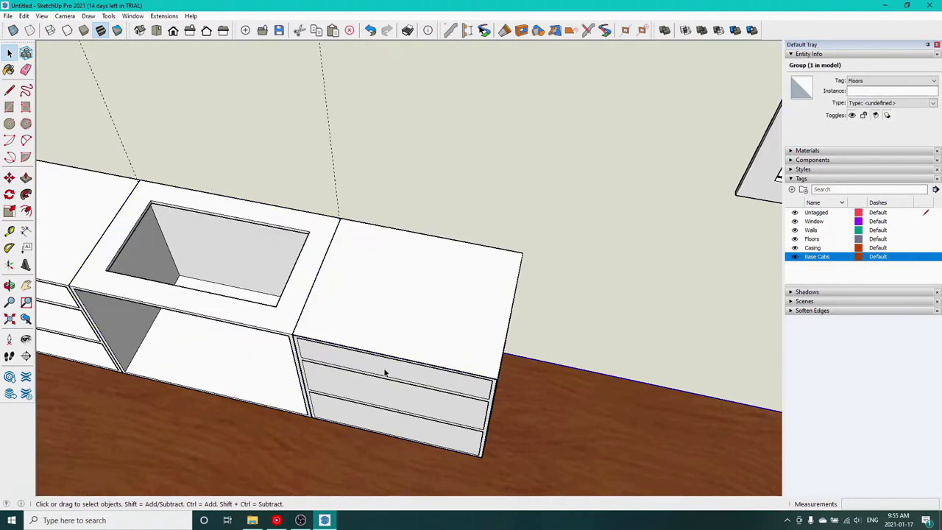
Undo the front panel and tagging changes back to the three plain cabinets.
{"action": "middle_click_drag", "start_coordinate": [383, 373], "coordinate": [401, 292]}
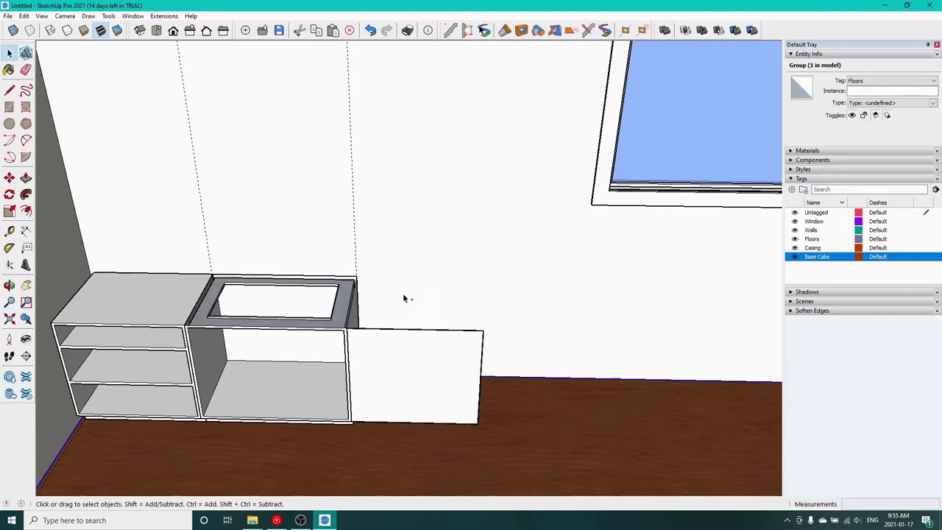
{"action": "key", "text": "ctrl+z"}
{"action": "key", "text": "ctrl+z"}
{"action": "key", "text": "ctrl+z"}
{"action": "key", "text": "ctrl+z"}
{"action": "key", "text": "ctrl+z"}
{"action": "left_click", "coordinate": [387, 30]}
Assign the third cabinet's group to the Base Cabs tag.
{"action": "double_click", "coordinate": [417, 302]}
{"action": "left_click", "coordinate": [428, 225]}
{"action": "left_click", "coordinate": [890, 81]}
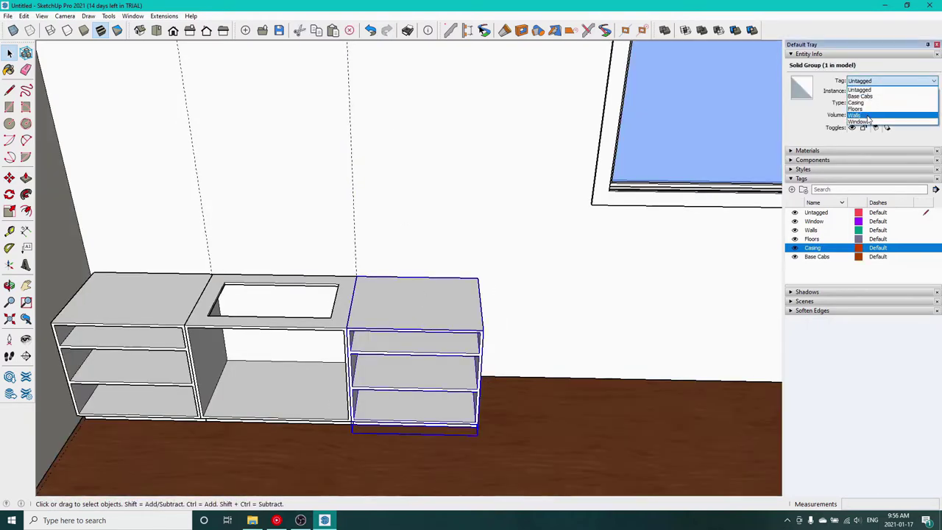
{"action": "left_click", "coordinate": [859, 96]}
Assign all the sink cabinet's loose geometry to the Base Cabs tag and make it a group.
{"action": "triple_click", "coordinate": [282, 335]}
{"action": "left_click", "coordinate": [891, 81]}
{"action": "left_click", "coordinate": [859, 96]}
{"action": "left_click", "coordinate": [206, 319]}
{"action": "triple_click", "coordinate": [266, 387]}
{"action": "right_click", "coordinate": [265, 386]}
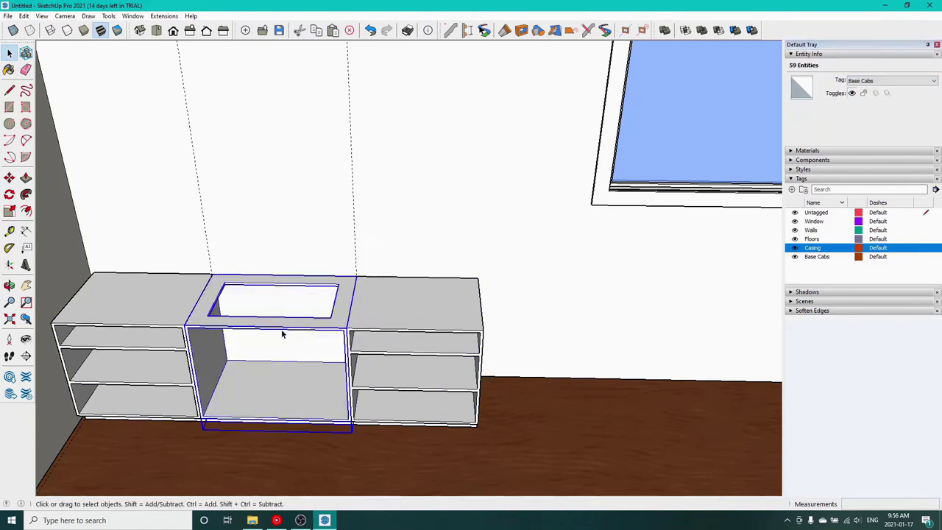
{"action": "left_click", "coordinate": [297, 300]}
Assign the first cabinet and the sink cabinet's group to the Base Cabs tag.
{"action": "right_click", "coordinate": [151, 314]}
{"action": "left_click", "coordinate": [875, 81]}
{"action": "left_click", "coordinate": [868, 96]}
{"action": "right_click", "coordinate": [330, 323]}
{"action": "left_click", "coordinate": [878, 81]}
{"action": "left_click", "coordinate": [877, 96]}
Draw a rectangle over the third cabinet's front and hide the Base Cabs tag to isolate the new face.
{"action": "left_click", "coordinate": [458, 305]}
{"action": "key", "text": "o"}
{"action": "left_click_drag", "start_coordinate": [485, 340], "coordinate": [492, 177]}
{"action": "scroll", "coordinate": [502, 301], "scroll_direction": "up", "scroll_amount": 3}
{"action": "mouse_move", "coordinate": [502, 301]}
{"action": "middle_mouse_down", "text": "shift"}
{"action": "mouse_move", "coordinate": [589, 234]}
{"action": "mouse_move", "coordinate": [571, 268]}
{"action": "middle_mouse_up", "text": "shift"}
{"action": "key", "text": "r"}
{"action": "left_click", "coordinate": [341, 237]}
{"action": "left_click", "coordinate": [548, 420]}
{"action": "left_click", "coordinate": [794, 256]}
{"action": "key", "text": "space"}
{"action": "double_click", "coordinate": [405, 317]}
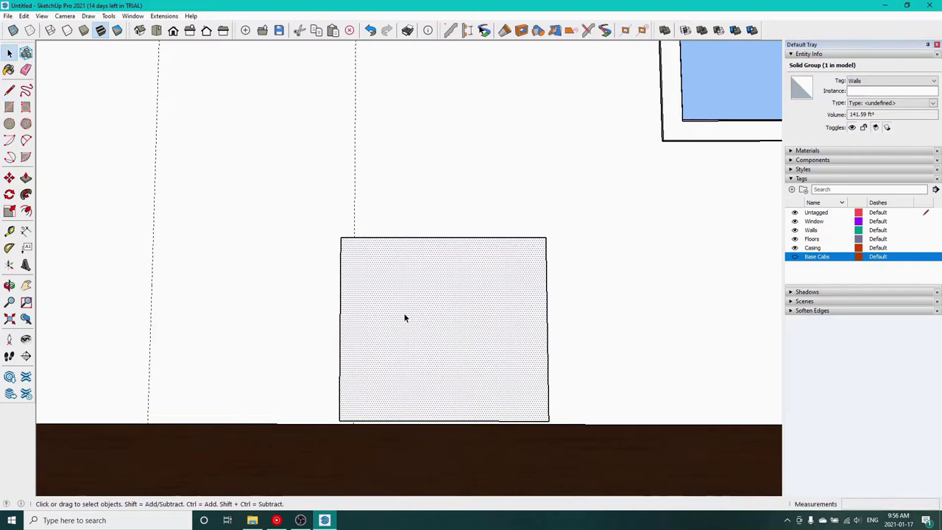
Offset the front rectangle inward by 1/16" and remove the outer border.
{"action": "key", "text": "f"}
{"action": "left_click", "coordinate": [452, 420]}
{"action": "key", "text": "Escape"}
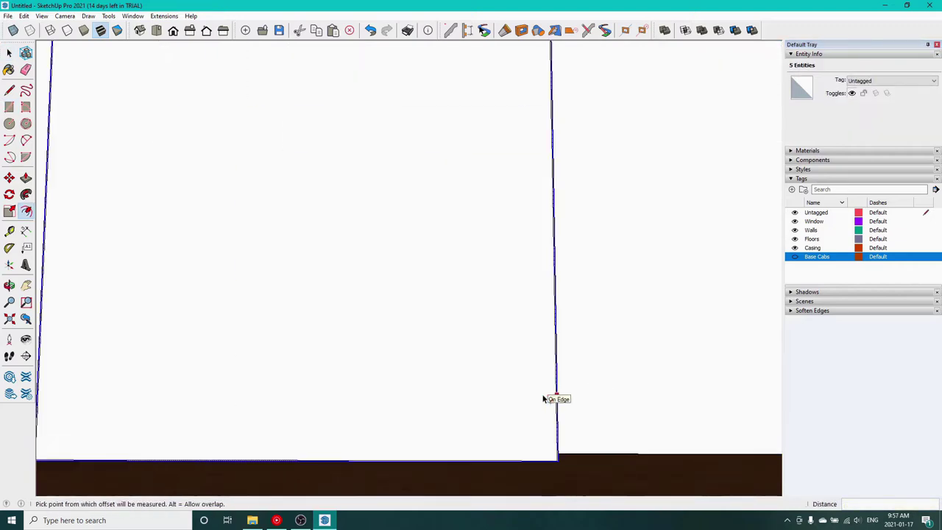
{"action": "scroll", "coordinate": [551, 398], "scroll_direction": "up", "scroll_amount": 6}
{"action": "key", "text": "Escape"}
{"action": "scroll", "coordinate": [560, 398], "scroll_direction": "down", "scroll_amount": 6}
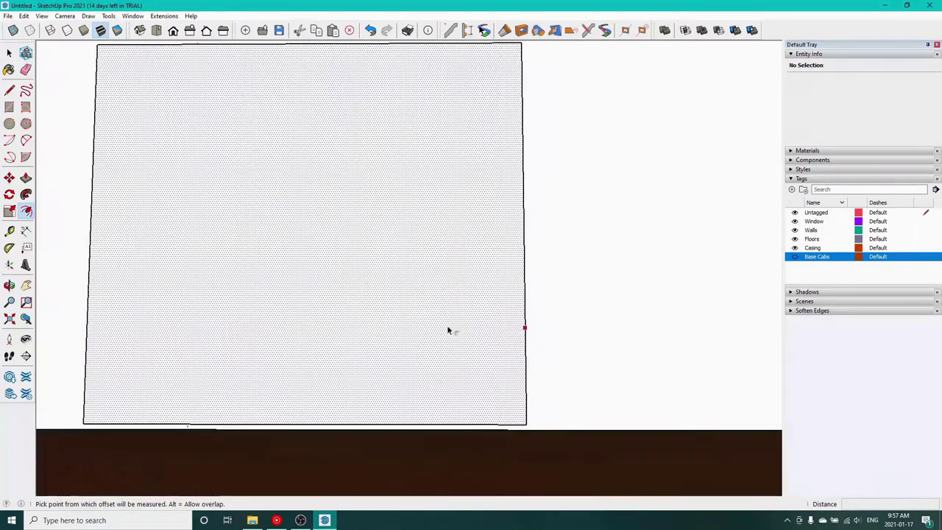
Show the Base Cabs tag again and make the inset front panel its own group.
{"action": "middle_click_drag", "start_coordinate": [375, 264], "coordinate": [440, 360], "text": "shift"}
{"action": "key", "text": "t"}
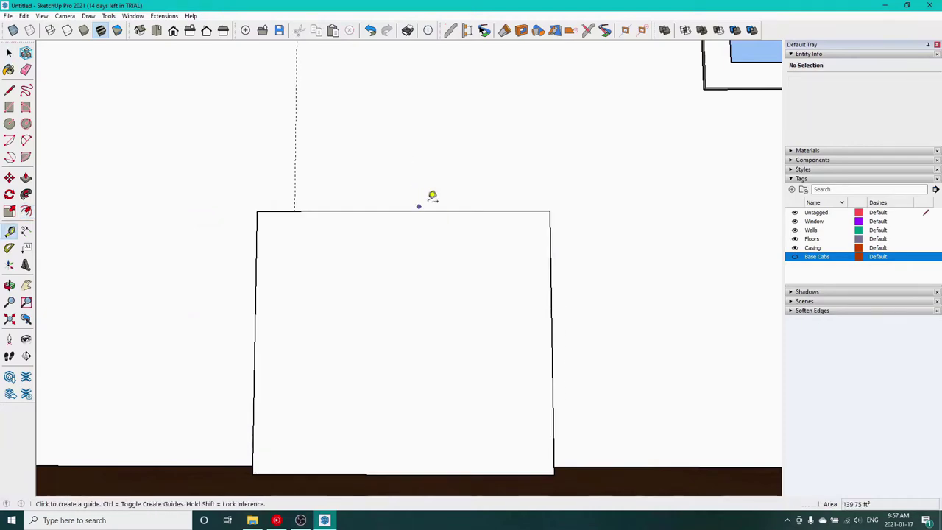
{"action": "middle_click_drag", "start_coordinate": [663, 203], "coordinate": [504, 254]}
{"action": "scroll", "coordinate": [508, 183], "scroll_direction": "down", "scroll_amount": 2}
{"action": "left_click", "coordinate": [445, 275]}
{"action": "key", "text": "space"}
{"action": "double_click", "coordinate": [366, 279]}
{"action": "right_click", "coordinate": [366, 279]}
{"action": "left_click", "coordinate": [398, 363]}
{"action": "key", "text": "Escape"}
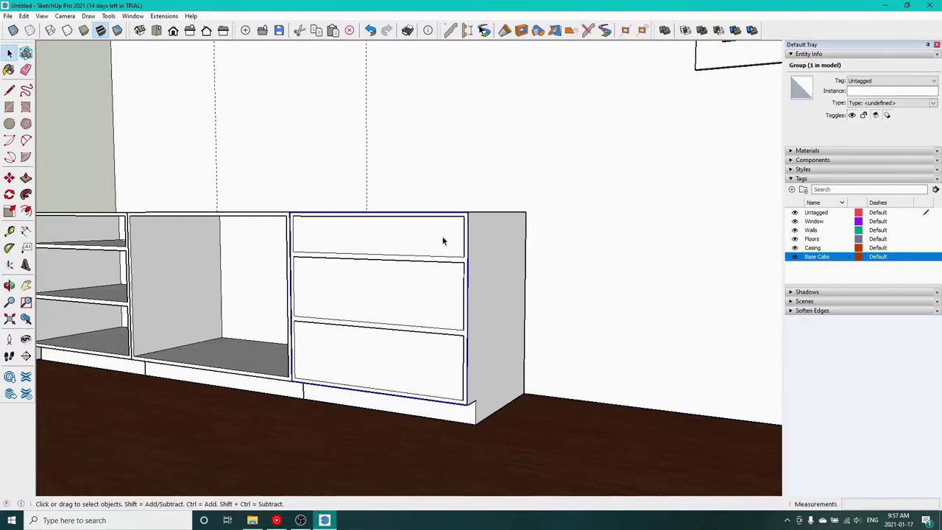
Place two horizontal guides across the front panel, in line with the third cabinet's two shelf dividers.
{"action": "key", "text": "t"}
{"action": "scroll", "coordinate": [458, 208], "scroll_direction": "up", "scroll_amount": 5}
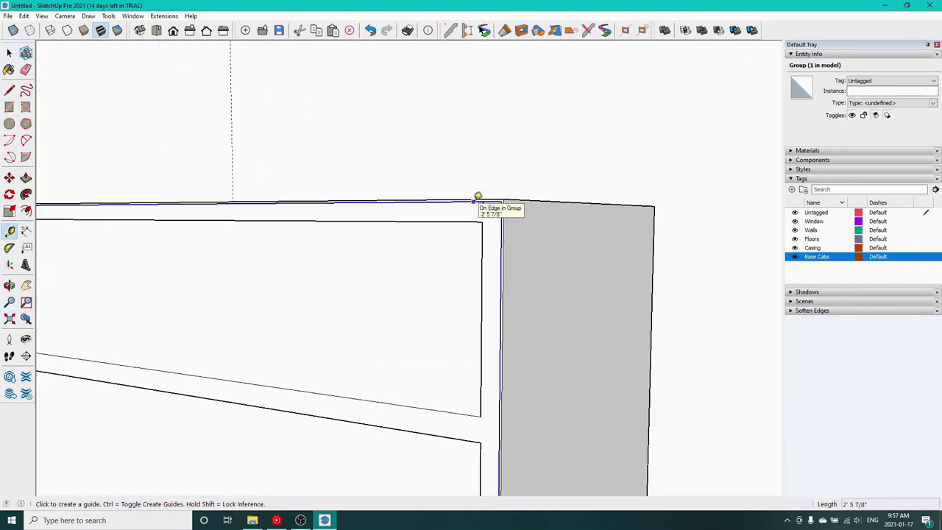
{"action": "left_click", "coordinate": [478, 196]}
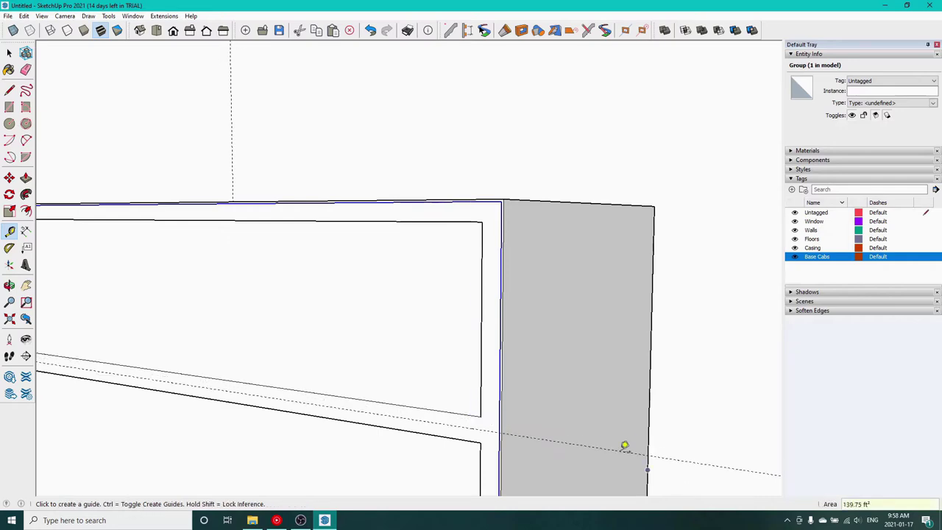
{"action": "scroll", "coordinate": [580, 411], "scroll_direction": "down", "scroll_amount": 5}
{"action": "middle_click_drag", "start_coordinate": [475, 447], "coordinate": [614, 313]}
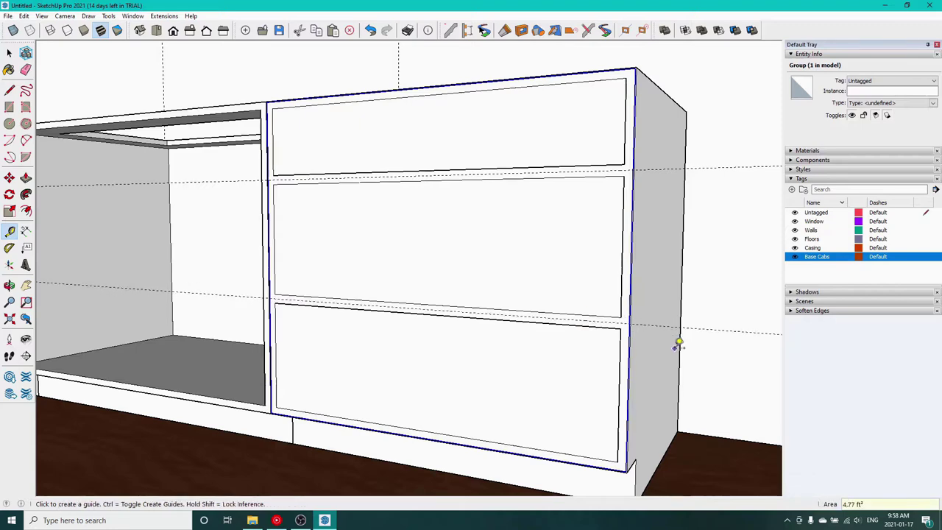
Hide the Base Cabs tag and open the front panel group for editing.
{"action": "key", "text": "space"}
{"action": "left_click", "coordinate": [795, 257]}
{"action": "double_click", "coordinate": [492, 145]}
{"action": "middle_click_drag", "start_coordinate": [491, 145], "coordinate": [530, 155]}
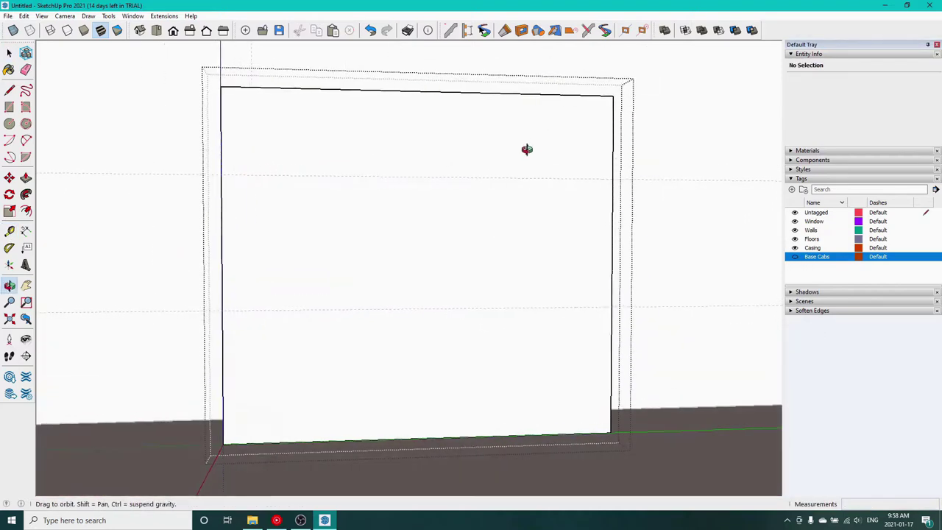
Draw a thin rectangular strip from its centre across the full width of the panel near the upper guide.
{"action": "scroll", "coordinate": [248, 201], "scroll_direction": "up", "scroll_amount": 5}
{"action": "scroll", "coordinate": [480, 116], "scroll_direction": "down", "scroll_amount": 5}
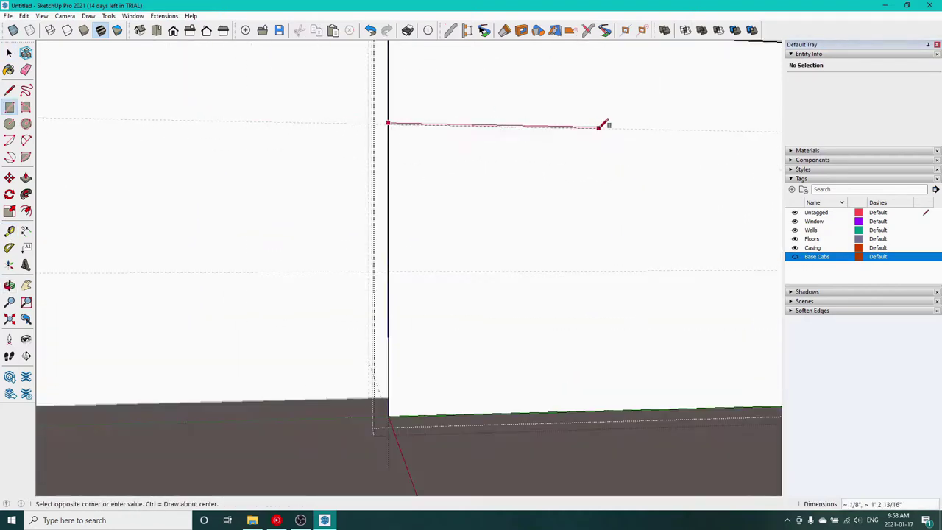
{"action": "key", "text": "ctrl"}
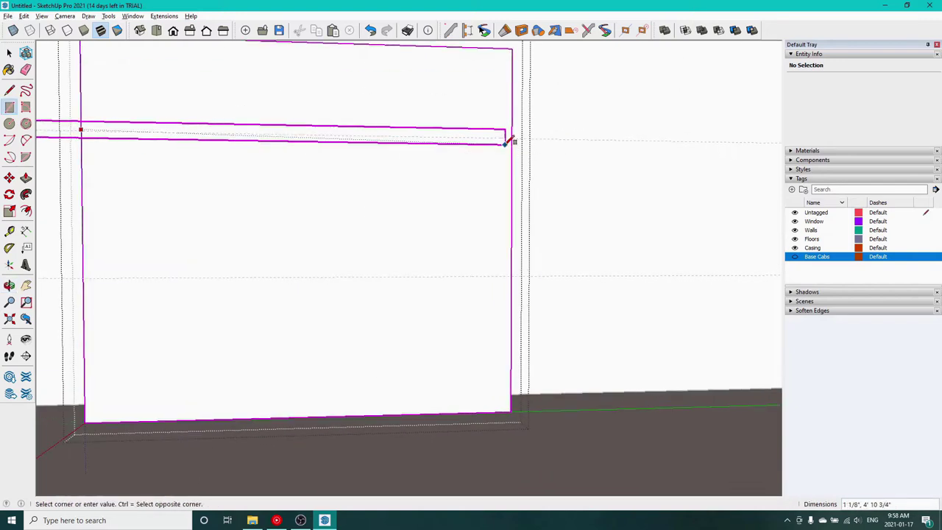
{"action": "key", "text": "Escape"}
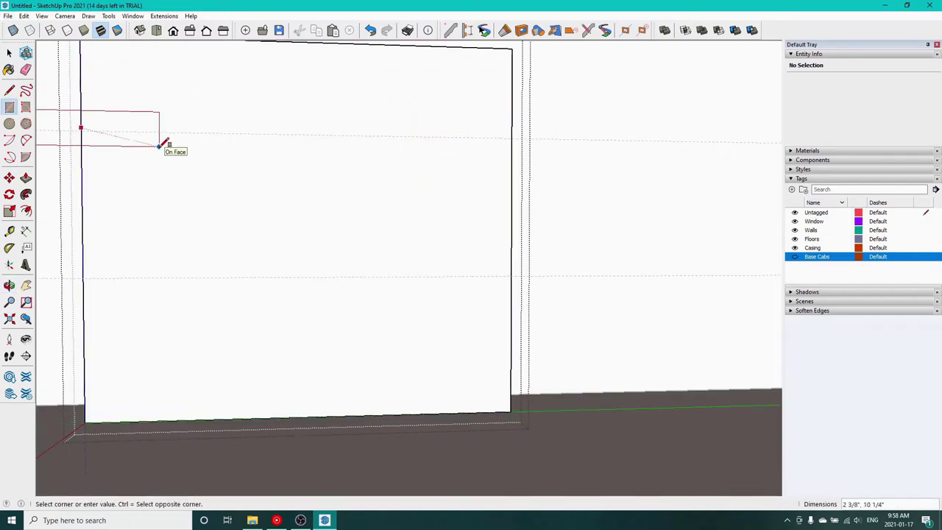
{"action": "left_click", "coordinate": [516, 137]}
{"action": "scroll", "coordinate": [519, 139], "scroll_direction": "up", "scroll_amount": 5}
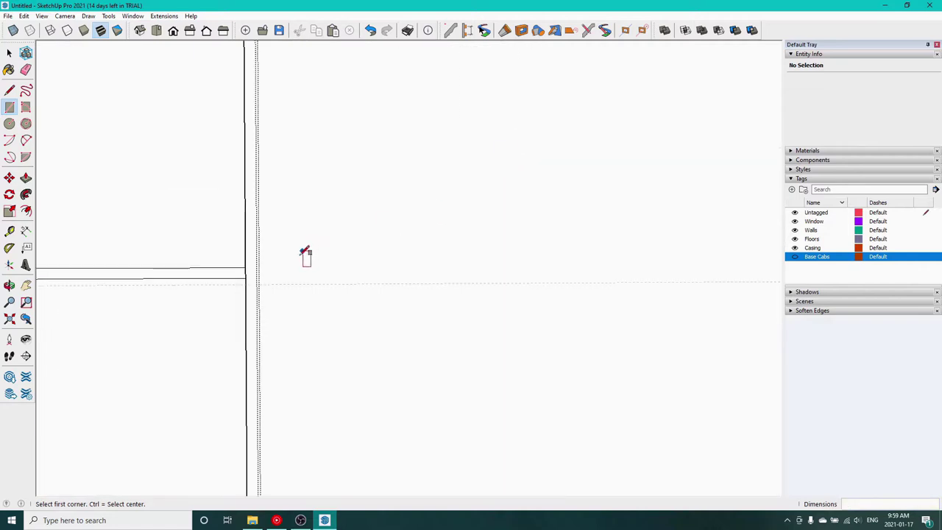
Move the thin strip down so its end midpoint sits on the upper guide.
{"action": "double_click", "coordinate": [226, 275]}
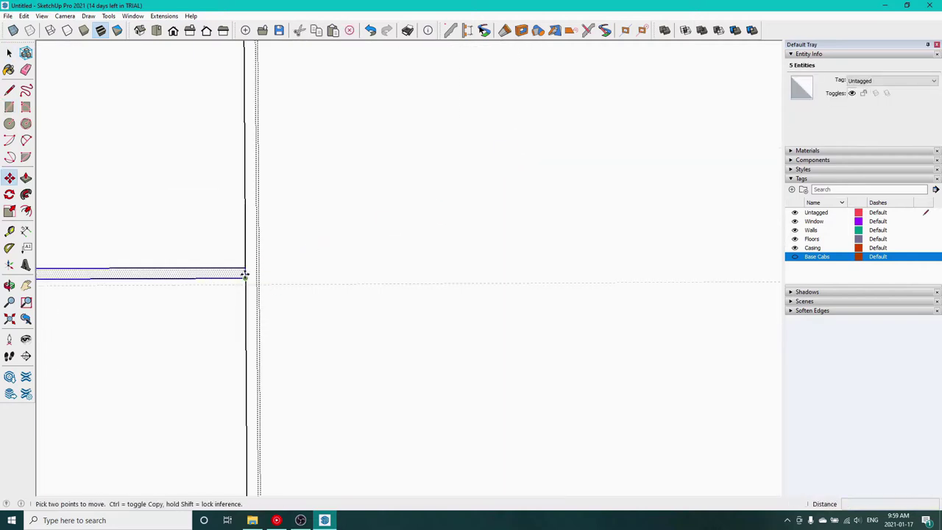
{"action": "left_click", "coordinate": [244, 276]}
{"action": "left_click", "coordinate": [248, 296]}
{"action": "scroll", "coordinate": [249, 296], "scroll_direction": "down", "scroll_amount": 2}
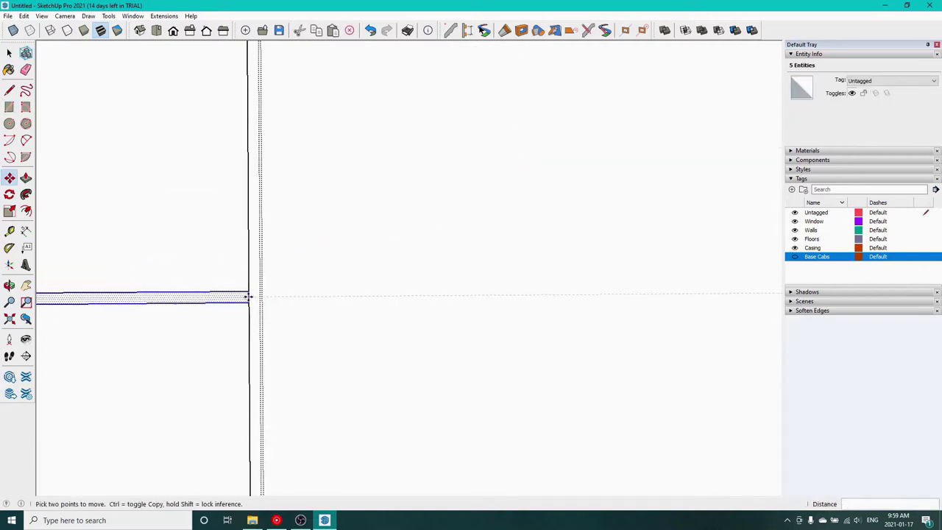
Copy the strip straight down 10" so it is centred on the lower guide.
{"action": "scroll", "coordinate": [250, 296], "scroll_direction": "up", "scroll_amount": 3}
{"action": "key", "text": "ctrl"}
{"action": "left_click", "coordinate": [249, 296]}
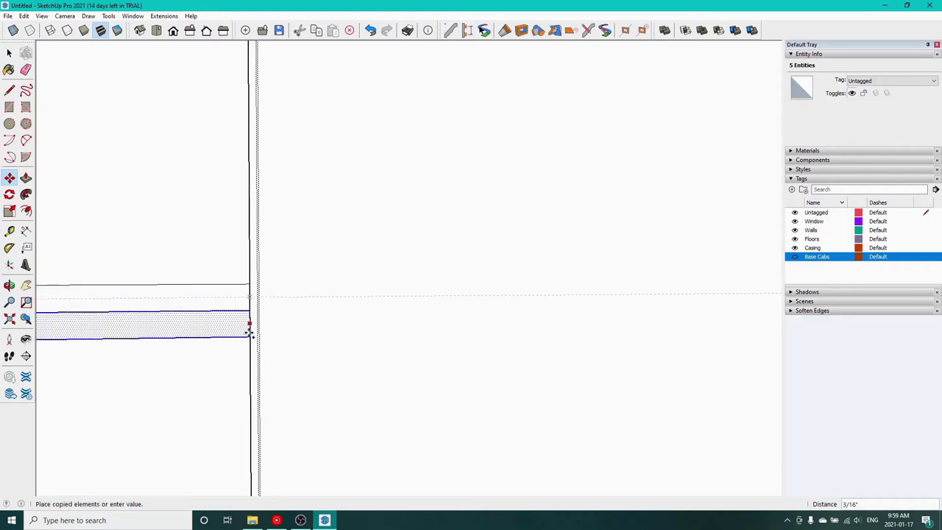
{"action": "scroll", "coordinate": [248, 353], "scroll_direction": "down", "scroll_amount": 4}
{"action": "middle_click_drag", "start_coordinate": [248, 398], "coordinate": [286, 186], "text": "shift"}
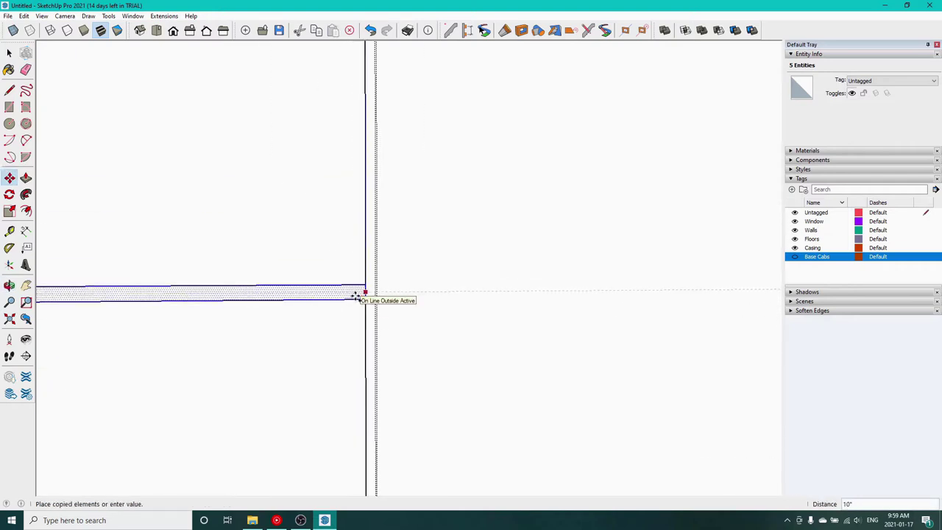
{"action": "left_click", "coordinate": [360, 291]}
Delete the short edge segment closing a gap strip at one side of the panel.
{"action": "middle_click_drag", "start_coordinate": [361, 291], "coordinate": [412, 223]}
{"action": "key", "text": "space"}
{"action": "left_click", "coordinate": [97, 225]}
{"action": "middle_click_drag", "start_coordinate": [120, 242], "coordinate": [148, 175]}
{"action": "scroll", "coordinate": [169, 178], "scroll_direction": "up", "scroll_amount": 5}
{"action": "left_click", "coordinate": [164, 176]}
{"action": "key", "text": "Delete"}
{"action": "scroll", "coordinate": [214, 181], "scroll_direction": "down", "scroll_amount": 5}
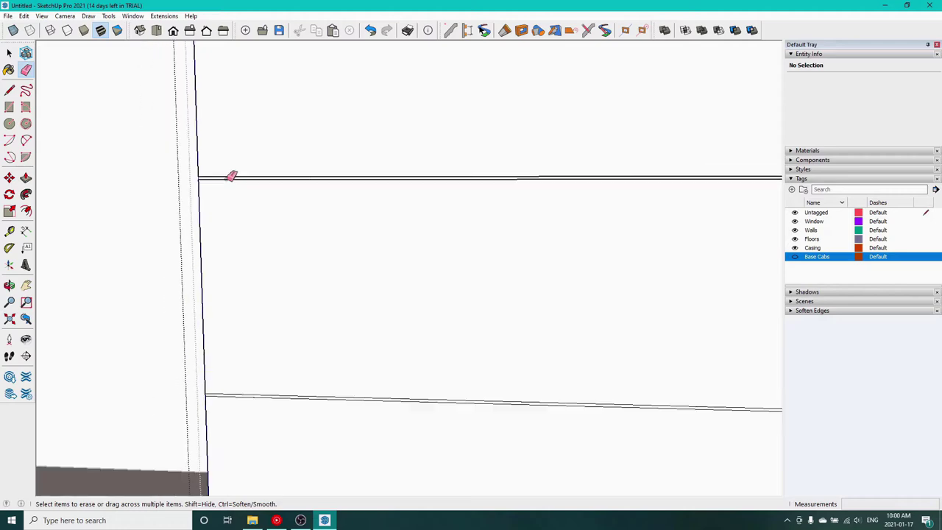
Erase the remaining short end segments of the gap strips along the panel's sides.
{"action": "mouse_move", "coordinate": [254, 176]}
{"action": "middle_mouse_down"}
{"action": "mouse_move", "coordinate": [242, 204]}
{"action": "mouse_move", "coordinate": [126, 197]}
{"action": "middle_mouse_up"}
{"action": "scroll", "coordinate": [565, 187], "scroll_direction": "up", "scroll_amount": 7}
{"action": "scroll", "coordinate": [489, 144], "scroll_direction": "down", "scroll_amount": 3}
{"action": "scroll", "coordinate": [469, 278], "scroll_direction": "up", "scroll_amount": 3}
{"action": "key", "text": "space"}
{"action": "left_click", "coordinate": [447, 282]}
{"action": "key", "text": "Delete"}
{"action": "key", "text": "e"}
{"action": "left_click", "coordinate": [453, 282]}
{"action": "scroll", "coordinate": [323, 287], "scroll_direction": "down", "scroll_amount": 4}
{"action": "middle_click_drag", "start_coordinate": [191, 290], "coordinate": [499, 288], "text": "shift"}
{"action": "scroll", "coordinate": [317, 294], "scroll_direction": "up", "scroll_amount": 3}
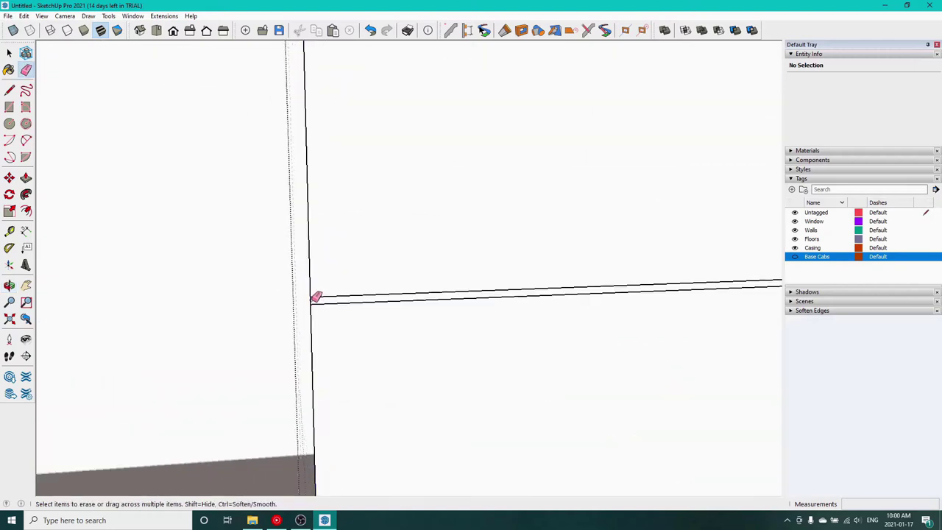
{"action": "scroll", "coordinate": [399, 301], "scroll_direction": "down", "scroll_amount": 5}
Extrude the three drawer-front faces outward by 0.75".
{"action": "key", "text": "f"}
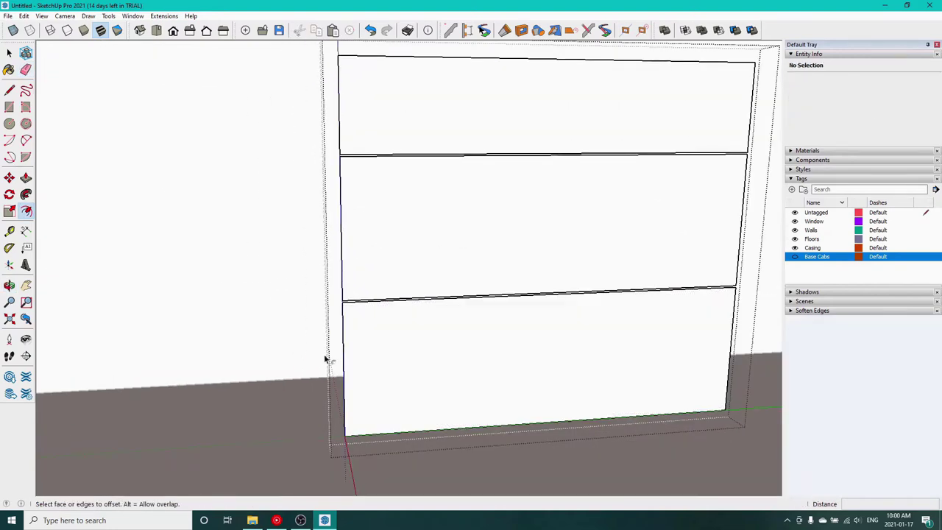
{"action": "key", "text": "space"}
{"action": "key", "text": "p"}
{"action": "left_click", "coordinate": [392, 350]}
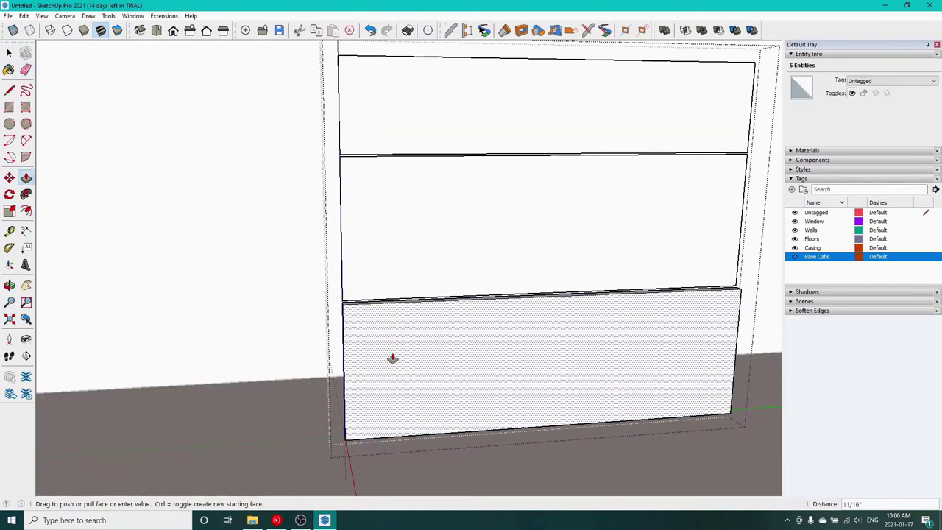
{"action": "type", "text": ".75"}
{"action": "key", "text": "Return"}
{"action": "double_click", "coordinate": [428, 269]}
{"action": "double_click", "coordinate": [436, 123]}
Offset the outline of the lowest drawer front inward by 2.5" on its front face.
{"action": "key", "text": "space"}
{"action": "left_click", "coordinate": [455, 419]}
{"action": "key", "text": "f"}
{"action": "left_click", "coordinate": [449, 425]}
{"action": "key", "text": "Return"}
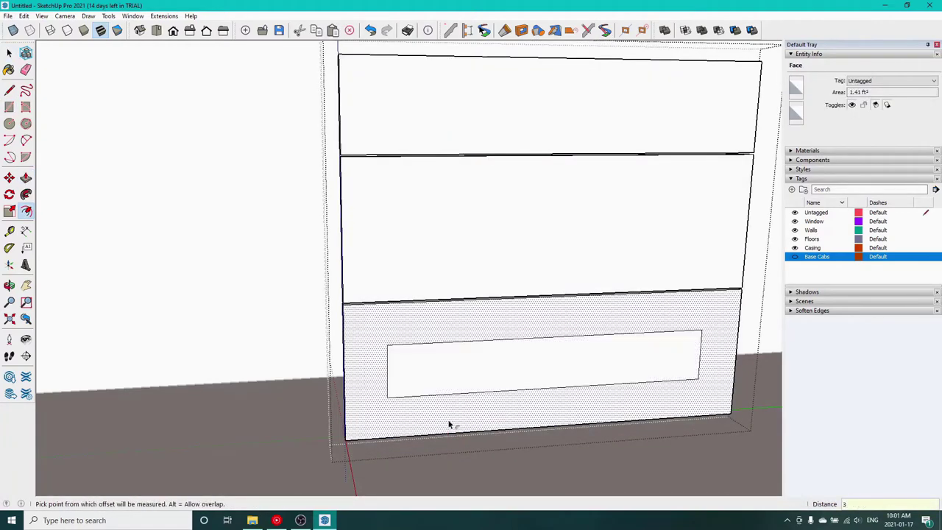
{"action": "type", "text": "2.75"}
{"action": "key", "text": "Return"}
{"action": "type", "text": "2.5"}
{"action": "key", "text": "Return"}
Offset the outlines of the middle and upper drawer fronts inward by the same 2.5".
{"action": "key", "text": "space"}
{"action": "double_click", "coordinate": [544, 287]}
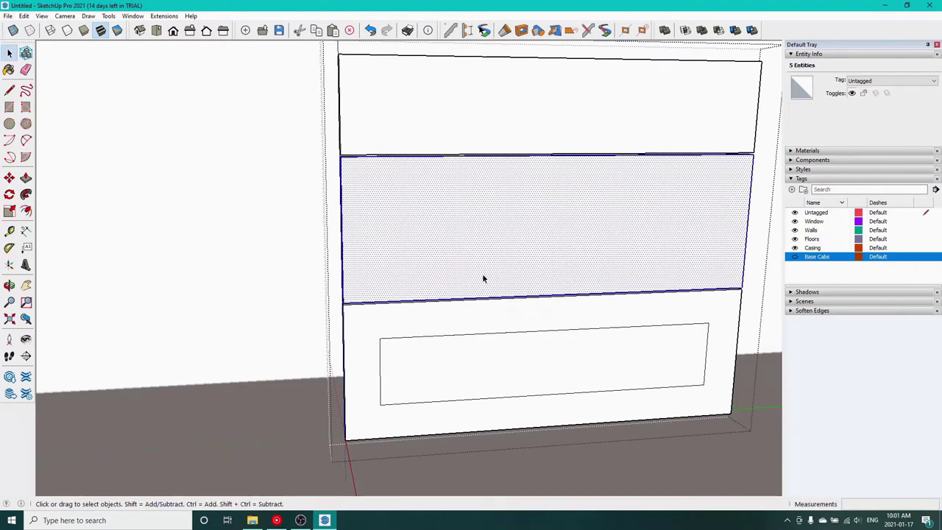
{"action": "key", "text": "f"}
{"action": "double_click", "coordinate": [482, 279]}
{"action": "key", "text": "space"}
{"action": "left_click", "coordinate": [471, 116]}
{"action": "key", "text": "f"}
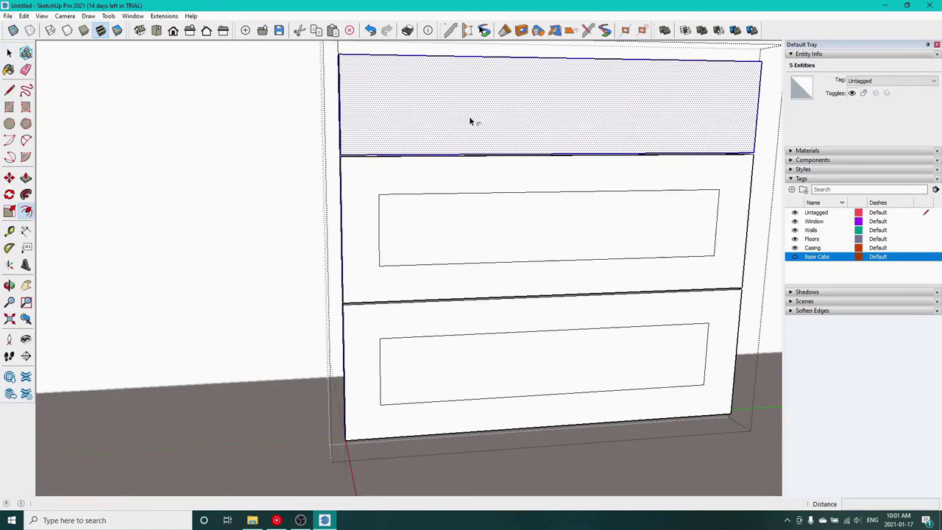
{"action": "double_click", "coordinate": [470, 118]}
Place a guide on the drawer fronts' side edge and recess the inner panels by 3/8".
{"action": "scroll", "coordinate": [471, 119], "scroll_direction": "down", "scroll_amount": 2}
{"action": "scroll", "coordinate": [471, 121], "scroll_direction": "down", "scroll_amount": 1}
{"action": "middle_click_drag", "start_coordinate": [470, 120], "coordinate": [417, 146]}
{"action": "scroll", "coordinate": [418, 146], "scroll_direction": "down", "scroll_amount": 3}
{"action": "key", "text": "space"}
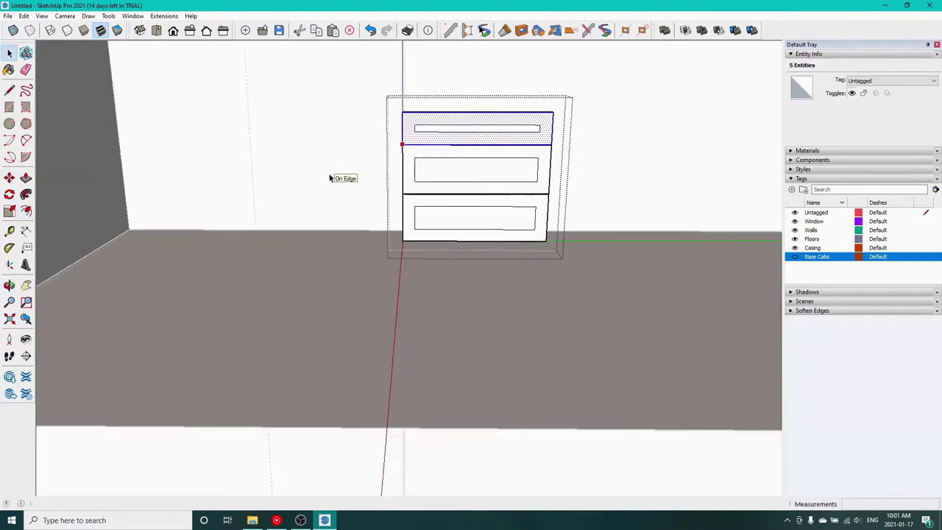
{"action": "scroll", "coordinate": [443, 135], "scroll_direction": "up", "scroll_amount": 4}
{"action": "middle_click_drag", "start_coordinate": [696, 140], "coordinate": [564, 214]}
{"action": "middle_click_drag", "start_coordinate": [660, 314], "coordinate": [561, 234]}
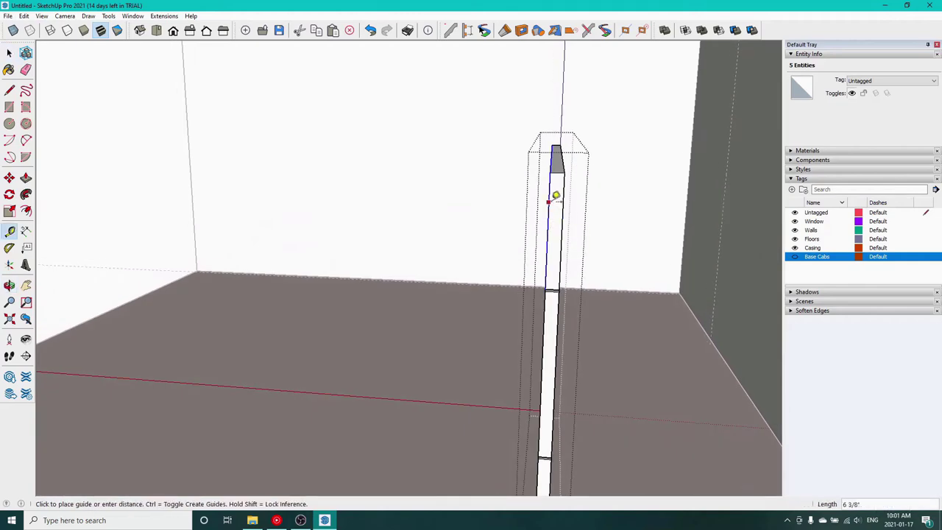
{"action": "middle_click_drag", "start_coordinate": [559, 197], "coordinate": [531, 236]}
{"action": "key", "text": "p"}
{"action": "left_click", "coordinate": [637, 195]}
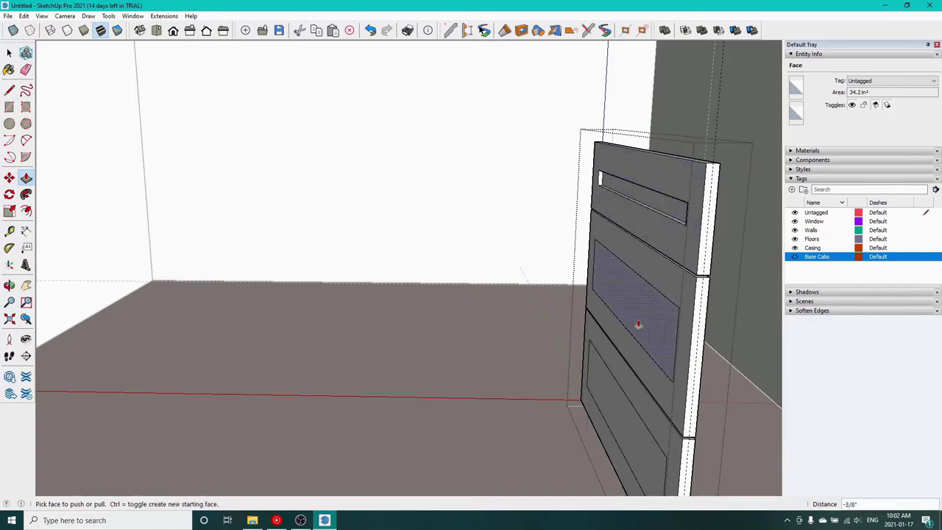
Close the drawer-front group and show the base cabinets behind it again.
{"action": "key", "text": "space"}
{"action": "left_click", "coordinate": [460, 353]}
{"action": "middle_click_drag", "start_coordinate": [460, 353], "coordinate": [567, 339]}
{"action": "scroll", "coordinate": [563, 339], "scroll_direction": "down", "scroll_amount": 3}
{"action": "left_click", "coordinate": [424, 348]}
{"action": "middle_click_drag", "start_coordinate": [424, 348], "coordinate": [364, 367]}
{"action": "scroll", "coordinate": [662, 319], "scroll_direction": "up", "scroll_amount": 3}
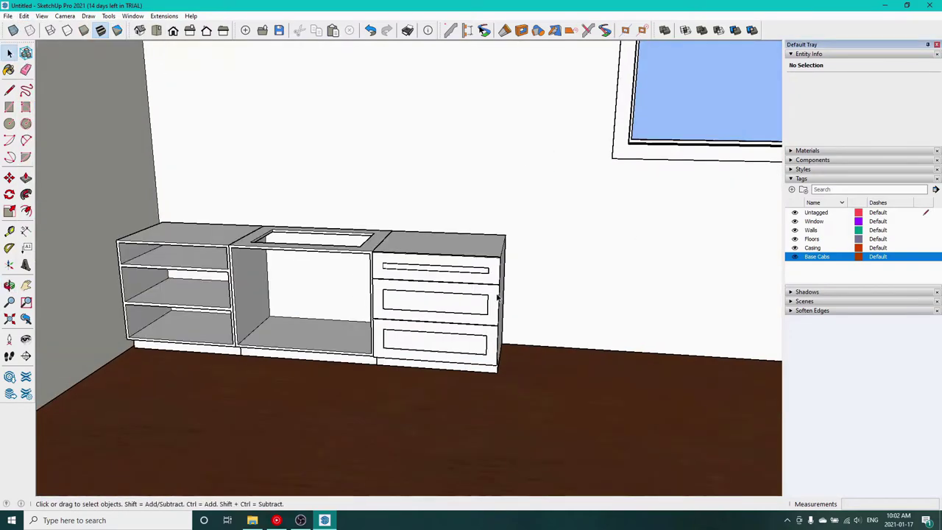
Move the drawer-front group about 1/16" to line up with the guide at the cabinet's front edge.
{"action": "middle_click_drag", "start_coordinate": [345, 316], "coordinate": [292, 322]}
{"action": "scroll", "coordinate": [317, 389], "scroll_direction": "up", "scroll_amount": 3}
{"action": "left_click", "coordinate": [355, 258]}
{"action": "scroll", "coordinate": [326, 353], "scroll_direction": "up", "scroll_amount": 5}
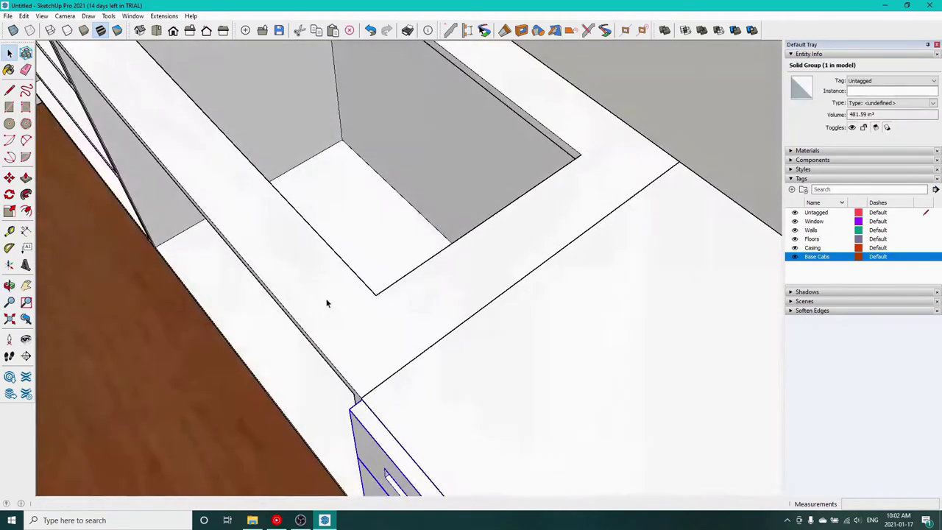
{"action": "middle_click_drag", "start_coordinate": [326, 353], "coordinate": [307, 390]}
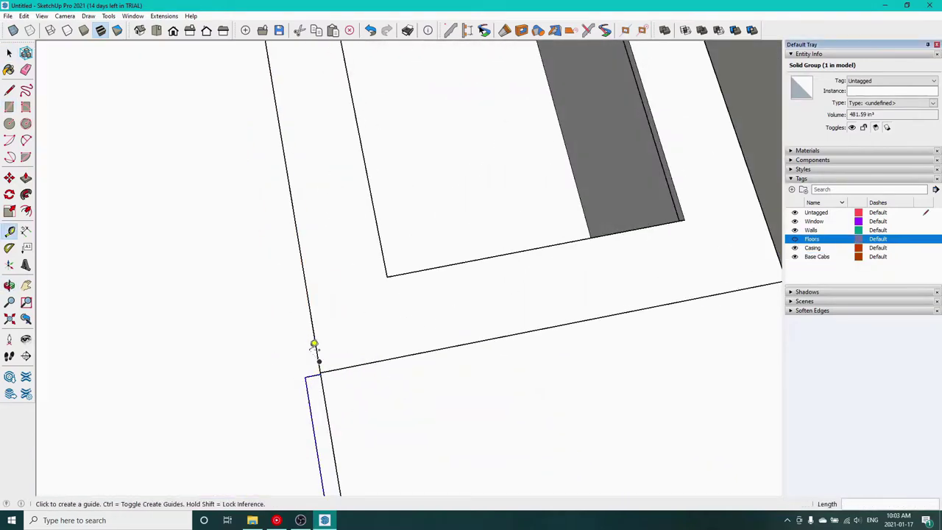
{"action": "middle_click_drag", "start_coordinate": [321, 396], "coordinate": [451, 347]}
{"action": "scroll", "coordinate": [425, 338], "scroll_direction": "up", "scroll_amount": 3}
{"action": "left_click", "coordinate": [402, 332]}
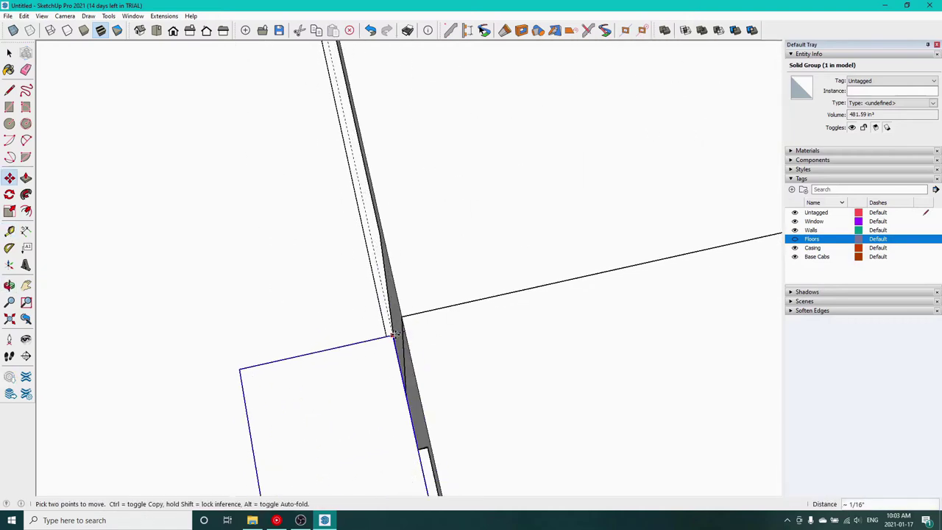
{"action": "left_click", "coordinate": [387, 335]}
Place a vertical guide just inside the outer edge of the open shelf cabinet's front, next to the side wall.
{"action": "mouse_move", "coordinate": [387, 336]}
{"action": "middle_mouse_down"}
{"action": "mouse_move", "coordinate": [734, 172]}
{"action": "mouse_move", "coordinate": [529, 162]}
{"action": "middle_mouse_up"}
{"action": "scroll", "coordinate": [530, 161], "scroll_direction": "down", "scroll_amount": 5}
{"action": "mouse_move", "coordinate": [530, 161]}
{"action": "middle_mouse_down", "text": "shift"}
{"action": "mouse_move", "coordinate": [294, 158]}
{"action": "mouse_move", "coordinate": [312, 252]}
{"action": "middle_mouse_up", "text": "shift"}
{"action": "scroll", "coordinate": [313, 251], "scroll_direction": "down", "scroll_amount": 5}
{"action": "key", "text": "e"}
{"action": "middle_click_drag", "start_coordinate": [573, 244], "coordinate": [431, 384]}
{"action": "scroll", "coordinate": [288, 287], "scroll_direction": "up", "scroll_amount": 6}
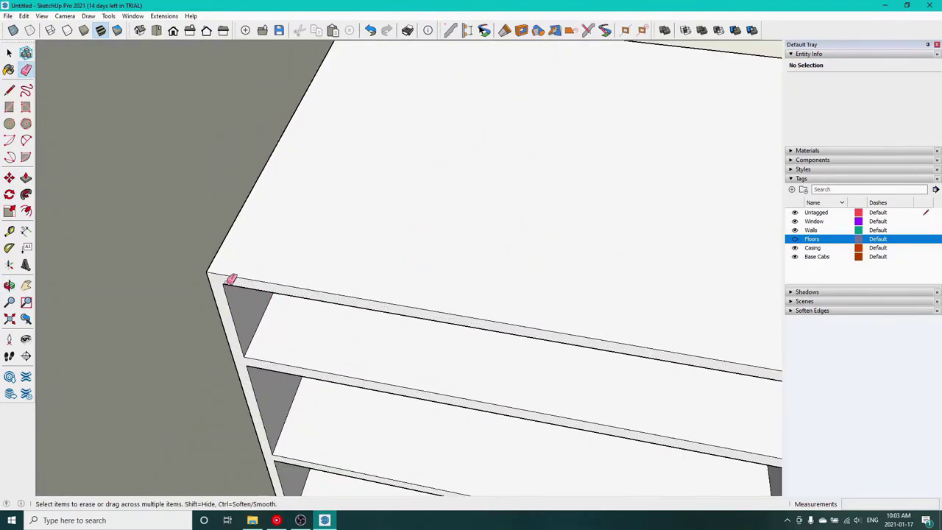
{"action": "scroll", "coordinate": [220, 277], "scroll_direction": "up", "scroll_amount": 3}
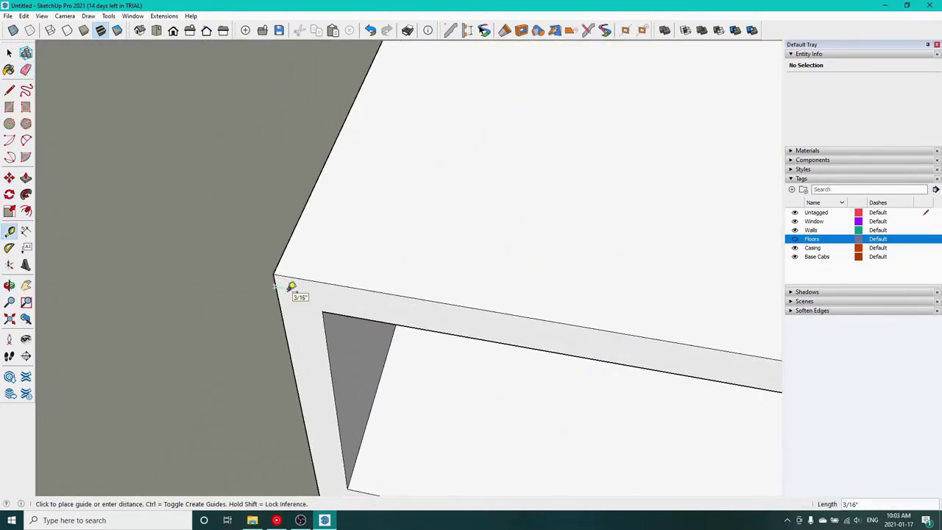
{"action": "middle_click_drag", "start_coordinate": [300, 287], "coordinate": [291, 200]}
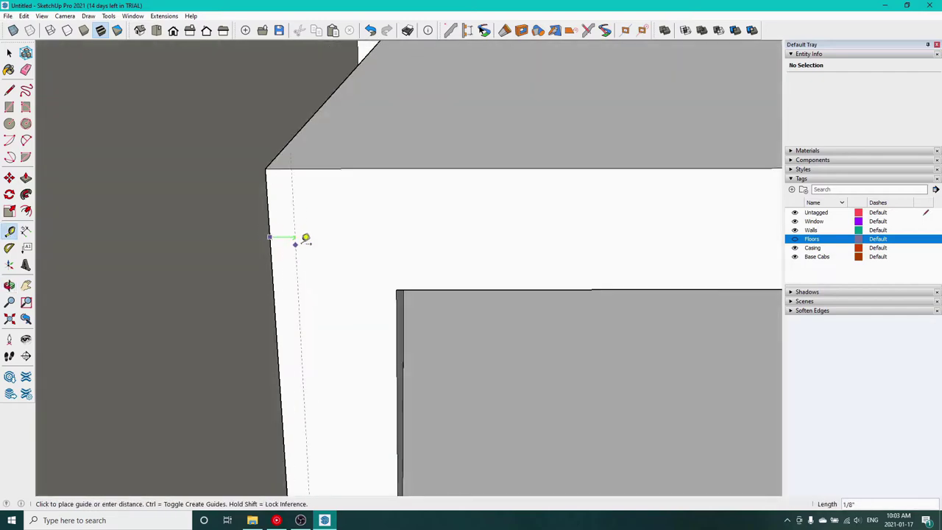
Copy the drawer-front group onto the shelf cabinet by the side wall, aligning its upper corner with the guide.
{"action": "scroll", "coordinate": [465, 255], "scroll_direction": "down", "scroll_amount": 5}
{"action": "scroll", "coordinate": [399, 405], "scroll_direction": "down", "scroll_amount": 4}
{"action": "middle_click_drag", "start_coordinate": [400, 406], "coordinate": [205, 361]}
{"action": "key", "text": "m"}
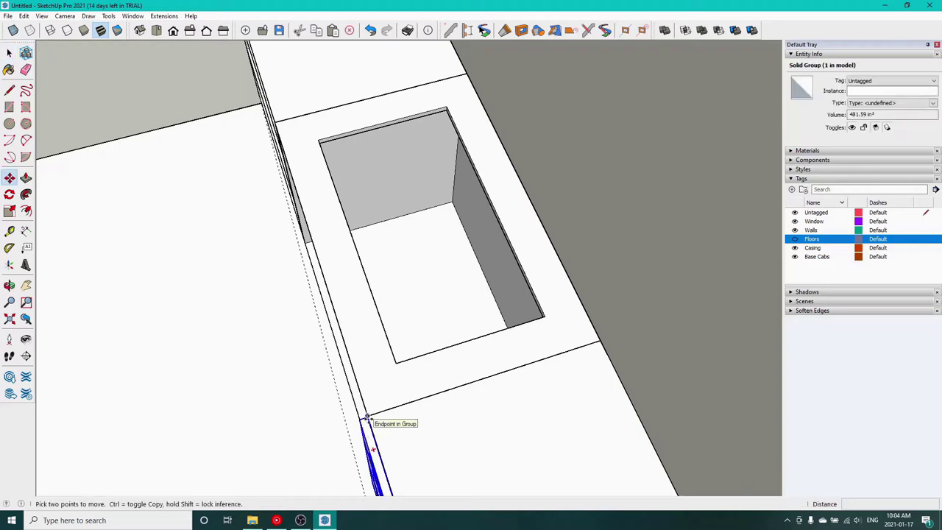
{"action": "left_click", "coordinate": [367, 417]}
{"action": "key", "text": "ctrl"}
{"action": "middle_click_drag", "start_coordinate": [231, 110], "coordinate": [335, 334], "text": "shift"}
{"action": "scroll", "coordinate": [346, 249], "scroll_direction": "up", "scroll_amount": 4}
{"action": "middle_click_drag", "start_coordinate": [354, 186], "coordinate": [711, 136]}
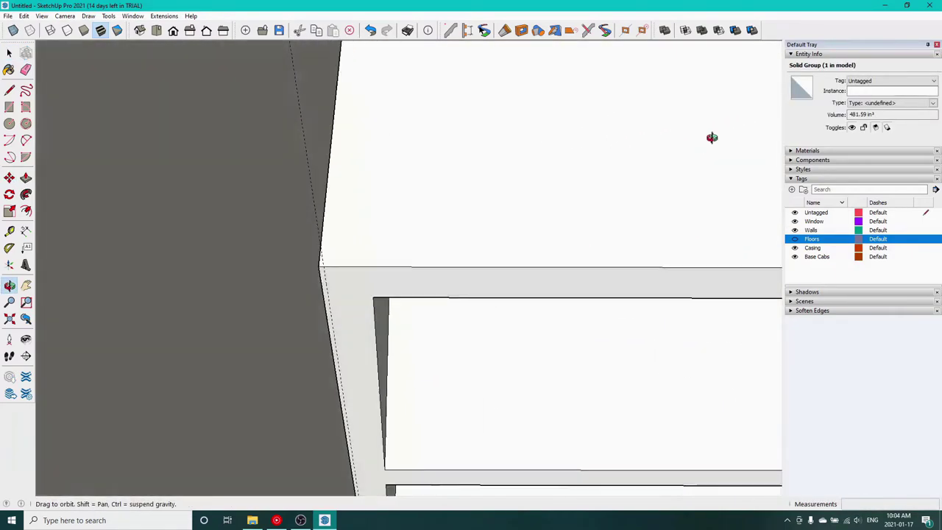
{"action": "left_click", "coordinate": [321, 253]}
{"action": "middle_click_drag", "start_coordinate": [324, 250], "coordinate": [254, 412]}
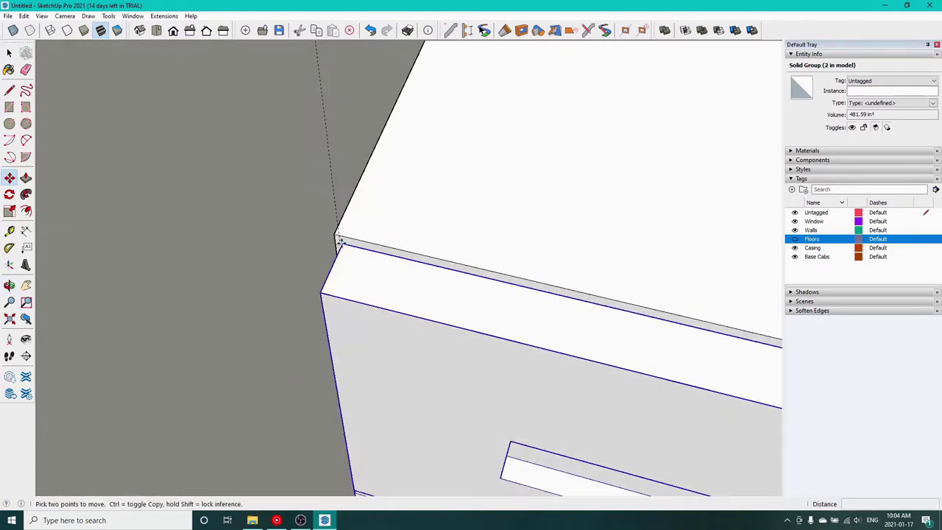
{"action": "middle_click_drag", "start_coordinate": [336, 242], "coordinate": [442, 250]}
Deselect the copy and examine both sets of drawer fronts on the cabinets from the front and the side.
{"action": "scroll", "coordinate": [442, 250], "scroll_direction": "down", "scroll_amount": 5}
{"action": "scroll", "coordinate": [571, 235], "scroll_direction": "down", "scroll_amount": 4}
{"action": "middle_click_drag", "start_coordinate": [721, 225], "coordinate": [415, 284]}
{"action": "key", "text": "space"}
{"action": "left_click", "coordinate": [478, 310]}
{"action": "middle_click_drag", "start_coordinate": [416, 284], "coordinate": [449, 392], "text": "shift"}
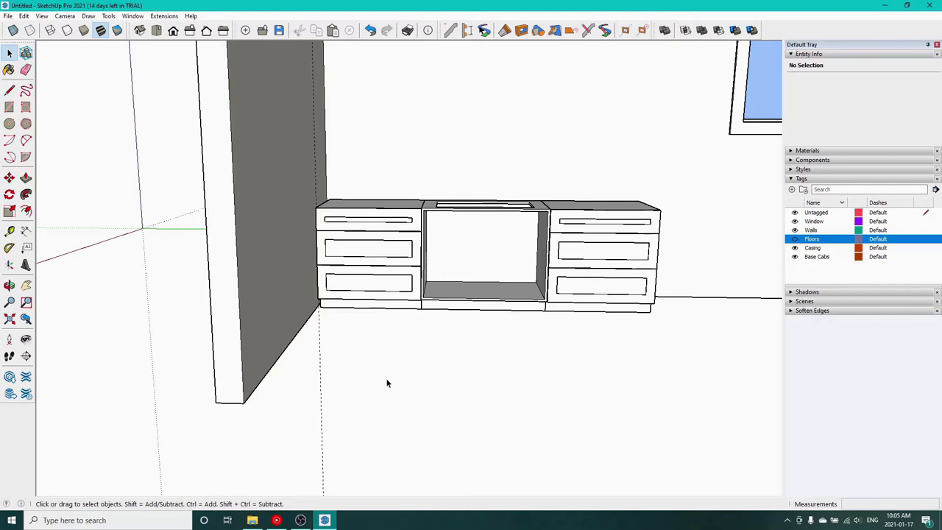
{"action": "middle_click_drag", "start_coordinate": [388, 383], "coordinate": [321, 360]}
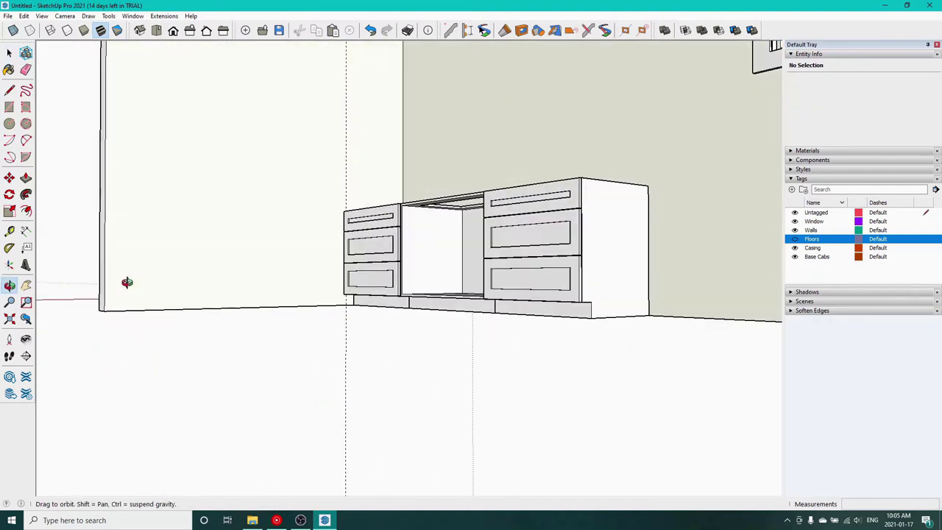
{"action": "left_click_drag", "start_coordinate": [127, 282], "coordinate": [393, 375]}
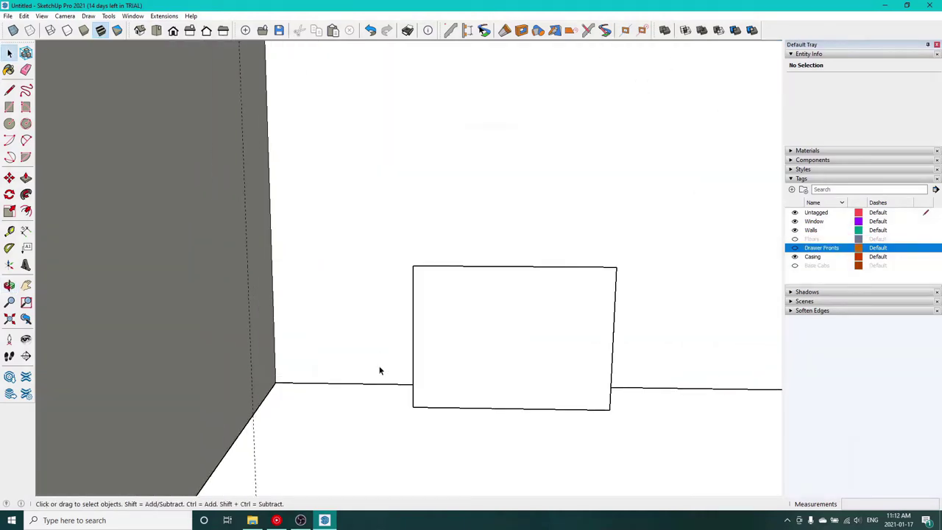
Offset the outline of the rectangular door panel inward by 1/16".
{"action": "scroll", "coordinate": [379, 370], "scroll_direction": "up", "scroll_amount": 2}
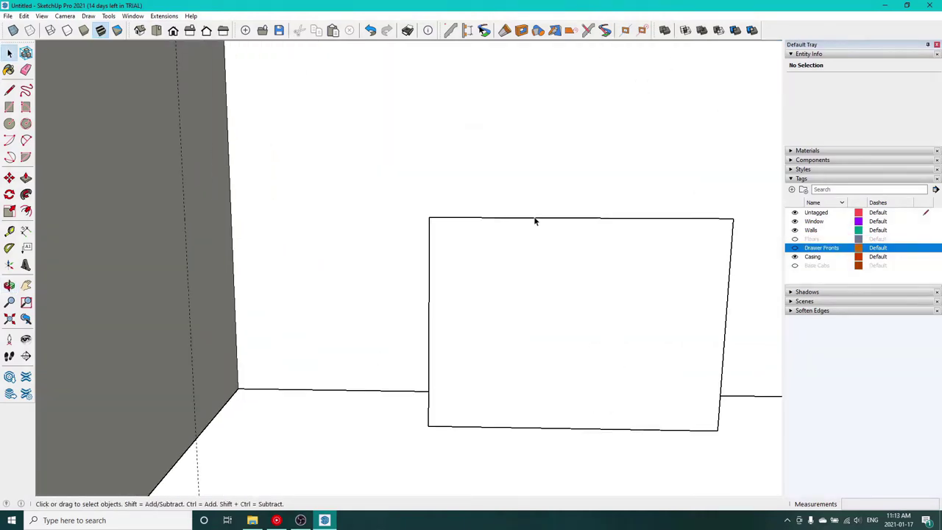
{"action": "double_click", "coordinate": [568, 289]}
{"action": "middle_click_drag", "start_coordinate": [479, 378], "coordinate": [304, 410]}
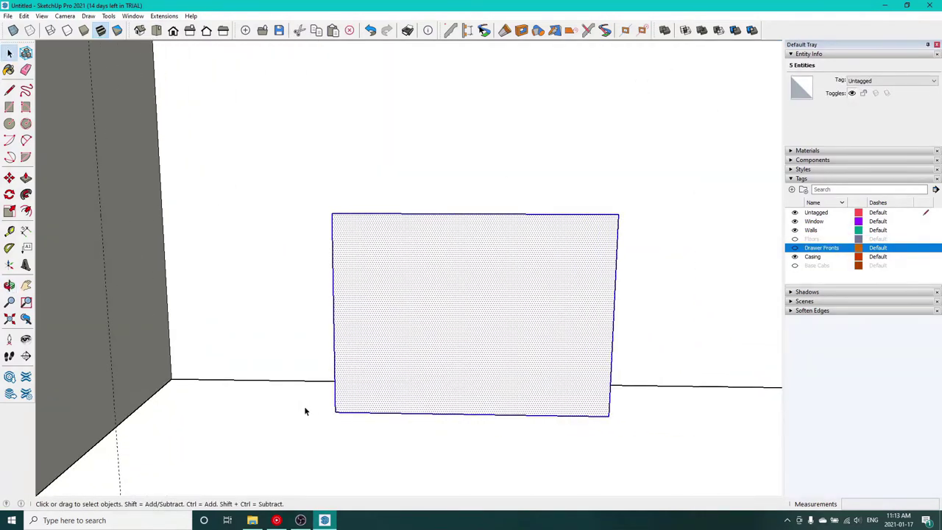
{"action": "key", "text": "f"}
{"action": "left_click", "coordinate": [423, 214]}
{"action": "type", "text": "1/16"}
{"action": "key", "text": "Return"}
Delete the original outer edges around the door panel's offset outline.
{"action": "scroll", "coordinate": [424, 233], "scroll_direction": "up", "scroll_amount": 8}
{"action": "scroll", "coordinate": [398, 157], "scroll_direction": "up", "scroll_amount": 2}
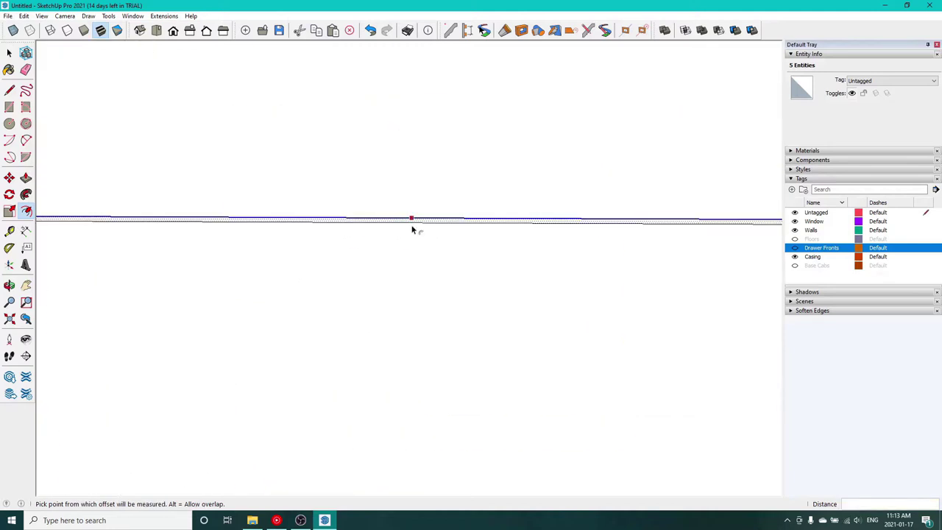
{"action": "left_click", "coordinate": [426, 221]}
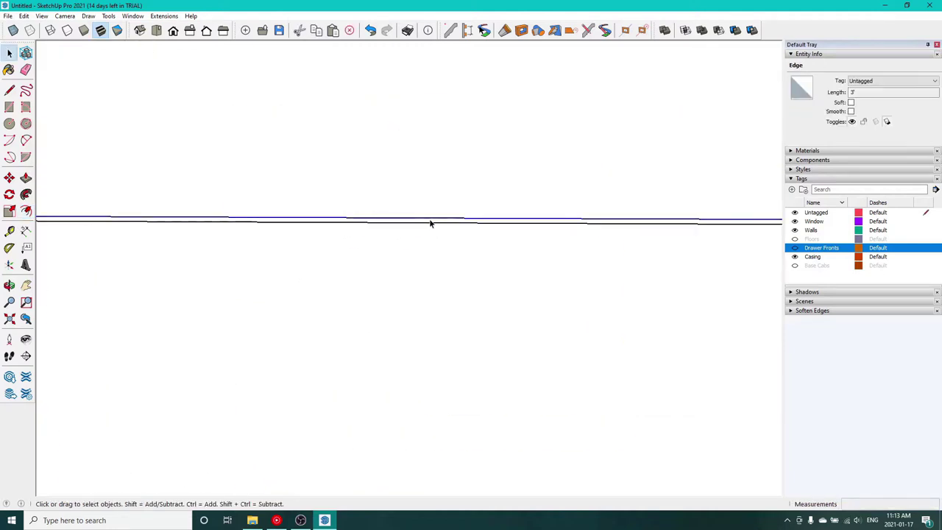
{"action": "key", "text": "Delete"}
{"action": "scroll", "coordinate": [422, 278], "scroll_direction": "down", "scroll_amount": 1}
{"action": "left_click", "coordinate": [276, 520]}
{"action": "left_click", "coordinate": [519, 483]}
{"action": "left_click", "coordinate": [516, 484]}
{"action": "left_click", "coordinate": [150, 232]}
Add a vertical guide through the panel's midpoint and draw a thin full-height rectangle beside it, about 2' 2 1/2" tall.
{"action": "scroll", "coordinate": [352, 420], "scroll_direction": "down", "scroll_amount": 5}
{"action": "mouse_move", "coordinate": [388, 234]}
{"action": "middle_mouse_down", "text": "shift"}
{"action": "mouse_move", "coordinate": [288, 200]}
{"action": "mouse_move", "coordinate": [355, 266]}
{"action": "middle_mouse_up", "text": "shift"}
{"action": "scroll", "coordinate": [289, 200], "scroll_direction": "down", "scroll_amount": 3}
{"action": "key", "text": "t"}
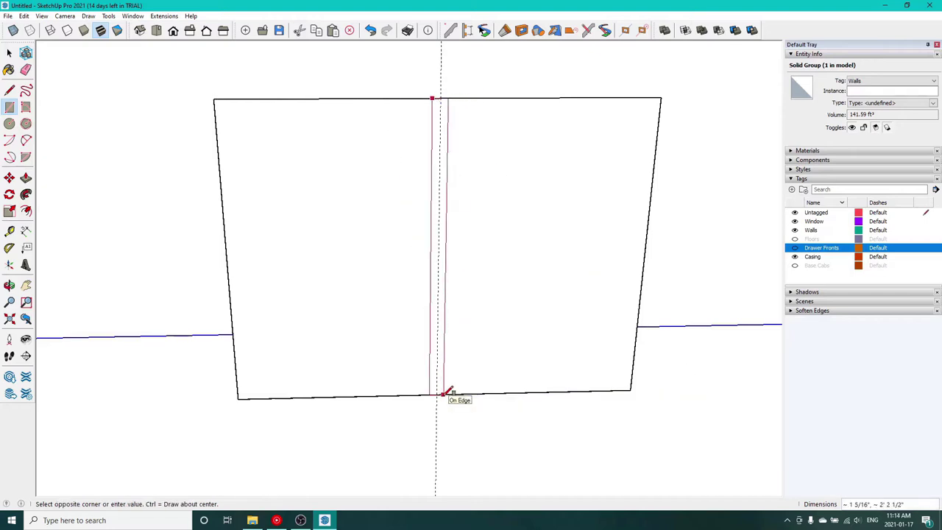
{"action": "scroll", "coordinate": [463, 85], "scroll_direction": "up", "scroll_amount": 5}
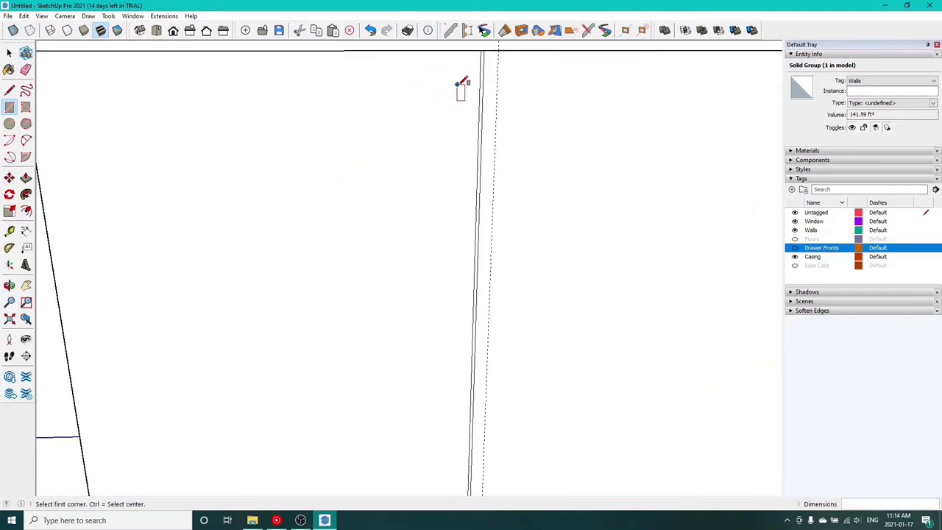
Move the thin vertical strip by its end midpoint onto the centre guide.
{"action": "double_click", "coordinate": [484, 129]}
{"action": "key", "text": "m"}
{"action": "left_click", "coordinate": [481, 117]}
{"action": "left_click", "coordinate": [600, 112]}
{"action": "key", "text": "space"}
Erase the centre guide and the short edges closing the gap strip at the panel's upper and lower ends.
{"action": "scroll", "coordinate": [585, 169], "scroll_direction": "down", "scroll_amount": 4}
{"action": "left_click", "coordinate": [623, 134]}
{"action": "key", "text": "e"}
{"action": "left_click", "coordinate": [597, 145]}
{"action": "key", "text": "space"}
{"action": "left_click", "coordinate": [591, 175]}
{"action": "left_click", "coordinate": [593, 173]}
{"action": "left_click", "coordinate": [590, 157]}
{"action": "scroll", "coordinate": [589, 182], "scroll_direction": "down", "scroll_amount": 6}
{"action": "scroll", "coordinate": [607, 319], "scroll_direction": "up", "scroll_amount": 3}
{"action": "scroll", "coordinate": [607, 319], "scroll_direction": "down", "scroll_amount": 3}
{"action": "scroll", "coordinate": [597, 392], "scroll_direction": "up", "scroll_amount": 4}
{"action": "scroll", "coordinate": [563, 397], "scroll_direction": "up", "scroll_amount": 4}
{"action": "left_click", "coordinate": [565, 400]}
{"action": "scroll", "coordinate": [499, 379], "scroll_direction": "down", "scroll_amount": 5}
Extrude both door faces outward to give the doors thickness.
{"action": "key", "text": "space"}
{"action": "left_click", "coordinate": [451, 353]}
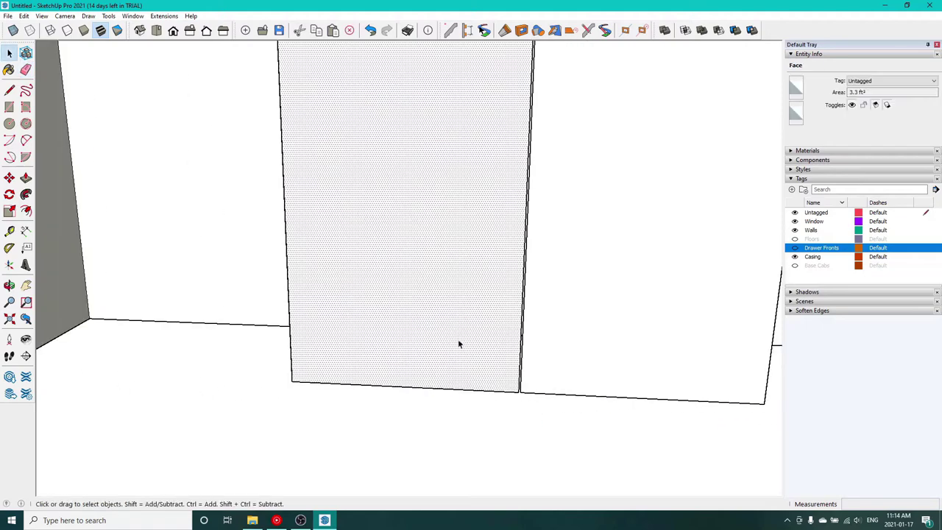
{"action": "left_click", "coordinate": [450, 390]}
{"action": "key", "text": "Escape"}
{"action": "key", "text": "p"}
{"action": "key", "text": "space"}
Offset the front-face outlines of both doors inward by 2.5".
{"action": "left_click", "coordinate": [421, 382]}
{"action": "key", "text": "f"}
{"action": "left_click", "coordinate": [420, 385]}
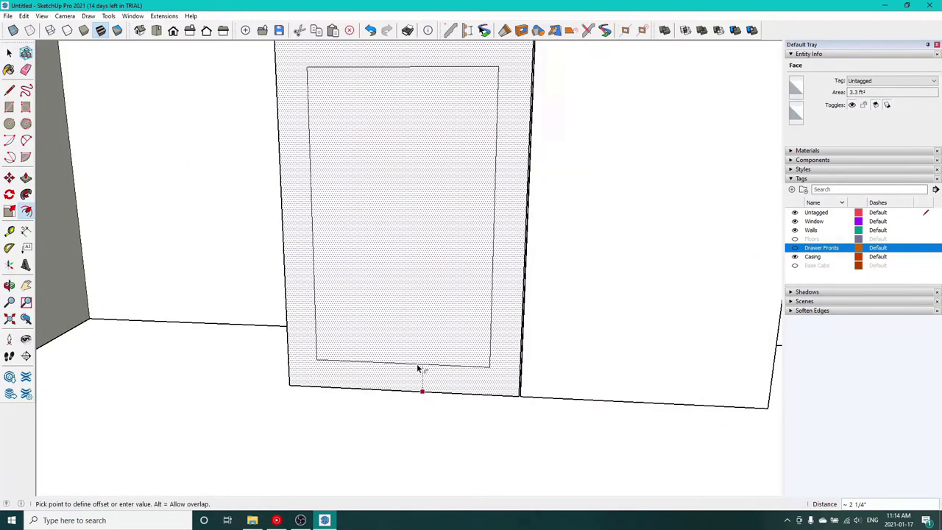
{"action": "type", "text": "2.5"}
{"action": "key", "text": "Return"}
{"action": "left_click", "coordinate": [567, 395]}
{"action": "type", "text": "f"}
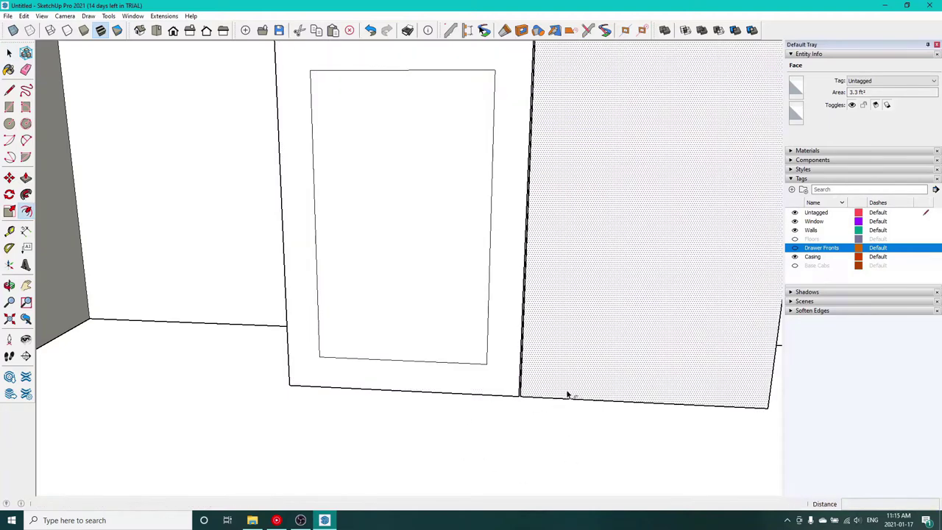
{"action": "type", "text": "2.5"}
{"action": "key", "text": "Return"}
{"action": "key", "text": "space"}
Place a guide on the door's side edge and recess the inner panels of both doors to it.
{"action": "middle_click_drag", "start_coordinate": [634, 226], "coordinate": [493, 240]}
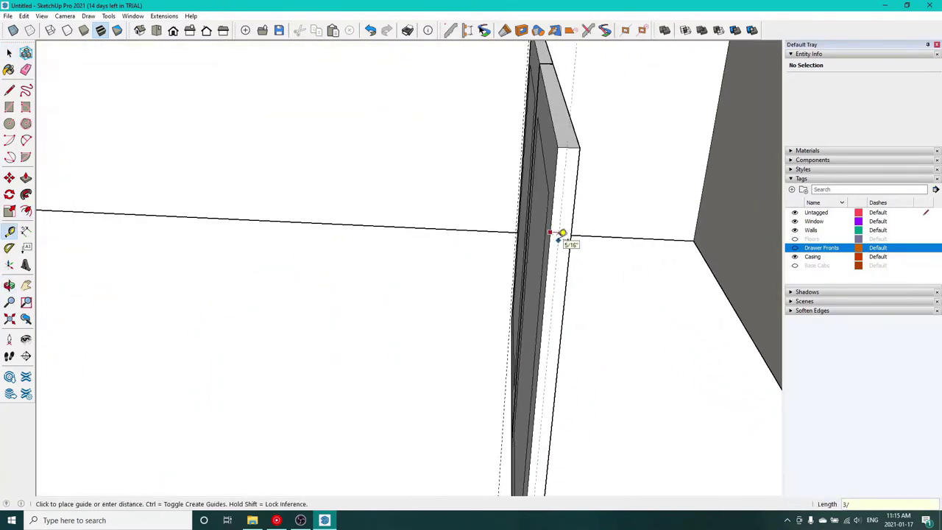
{"action": "key", "text": "Return"}
{"action": "middle_click_drag", "start_coordinate": [562, 235], "coordinate": [668, 348]}
{"action": "key", "text": "space"}
{"action": "left_click", "coordinate": [669, 272]}
{"action": "key", "text": "p"}
{"action": "left_click", "coordinate": [671, 273]}
{"action": "left_click", "coordinate": [726, 299]}
{"action": "double_click", "coordinate": [404, 246]}
Select all the geometry of both doors and make it a group.
{"action": "middle_click_drag", "start_coordinate": [404, 245], "coordinate": [464, 328]}
{"action": "key", "text": "space"}
{"action": "triple_click", "coordinate": [464, 327]}
{"action": "triple_click", "coordinate": [589, 388], "text": "shift"}
{"action": "right_click", "coordinate": [590, 387]}
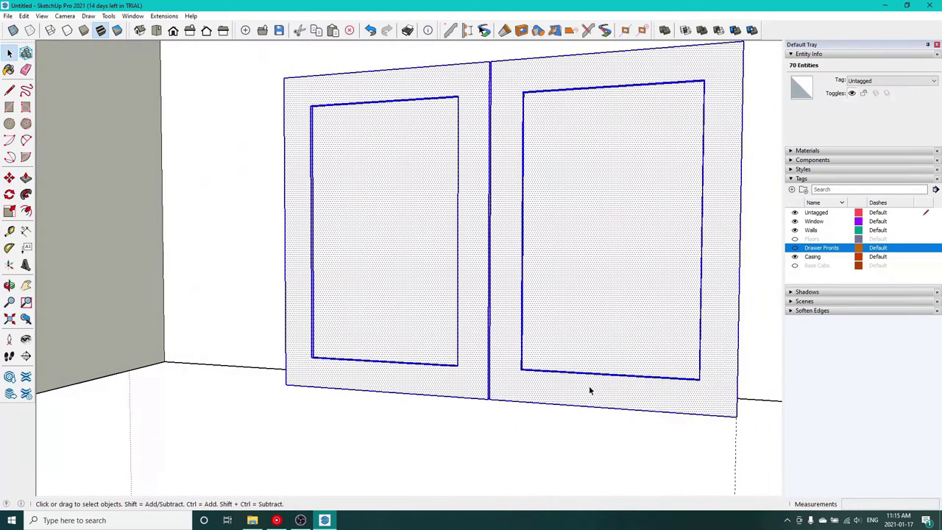
{"action": "left_click", "coordinate": [625, 300]}
Add a new tag named Cab Door.
{"action": "left_click", "coordinate": [892, 81]}
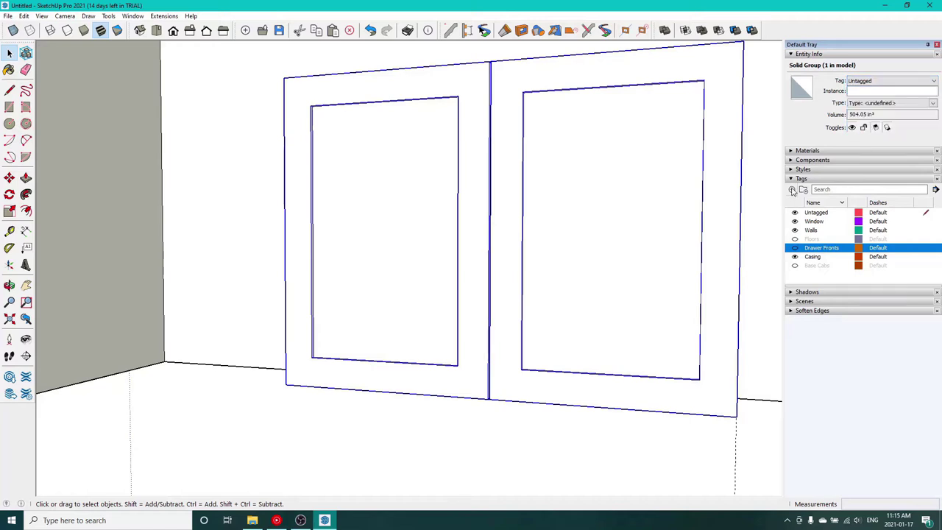
{"action": "left_click", "coordinate": [792, 189]}
{"action": "type", "text": "Cab Door"}
{"action": "key", "text": "Return"}
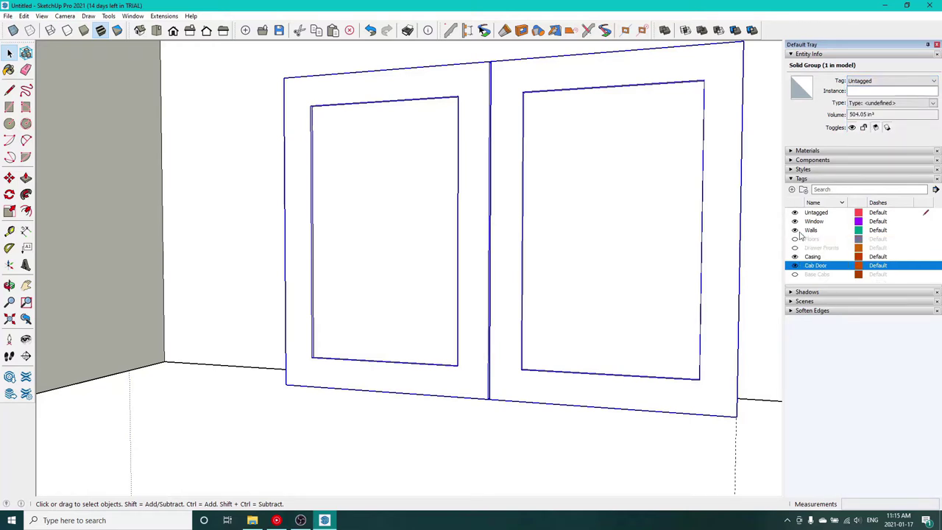
Assign the grouped cabinet doors to the Cab Door tag and deselect the group.
{"action": "left_click", "coordinate": [906, 80]}
{"action": "left_click", "coordinate": [894, 103]}
{"action": "scroll", "coordinate": [410, 458], "scroll_direction": "down", "scroll_amount": 4}
{"action": "middle_click_drag", "start_coordinate": [410, 457], "coordinate": [519, 468]}
{"action": "scroll", "coordinate": [520, 468], "scroll_direction": "down", "scroll_amount": 5}
{"action": "left_click", "coordinate": [519, 469]}
Show the hidden Base Cabs, Drawer Fronts and Floors tags.
{"action": "left_click", "coordinate": [794, 274]}
{"action": "left_click", "coordinate": [795, 248]}
{"action": "left_click", "coordinate": [794, 239]}
Move the cabinet door group slightly by its corner to line it up with the base cabinet corner.
{"action": "scroll", "coordinate": [698, 319], "scroll_direction": "down", "scroll_amount": 5}
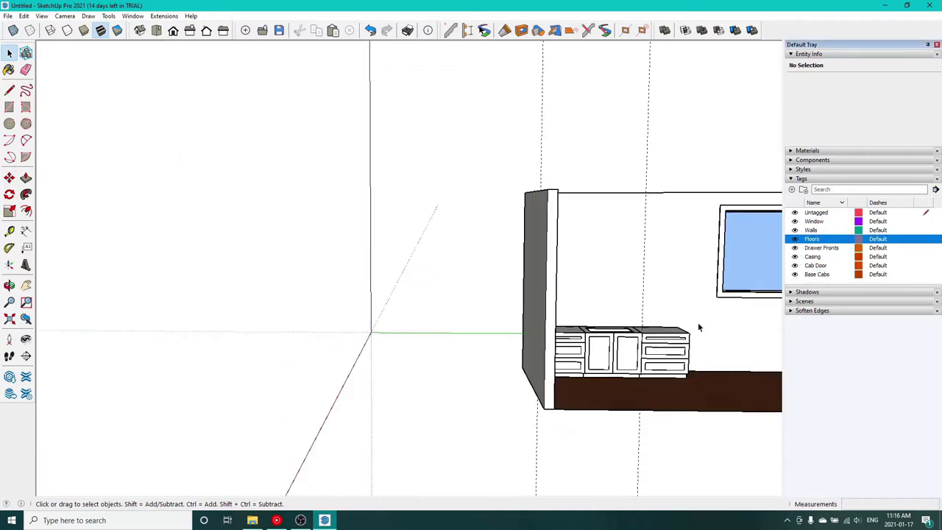
{"action": "middle_click_drag", "start_coordinate": [696, 322], "coordinate": [458, 420]}
{"action": "scroll", "coordinate": [498, 366], "scroll_direction": "up", "scroll_amount": 7}
{"action": "middle_click_drag", "start_coordinate": [497, 365], "coordinate": [545, 364], "text": "shift"}
{"action": "scroll", "coordinate": [545, 365], "scroll_direction": "up", "scroll_amount": 15}
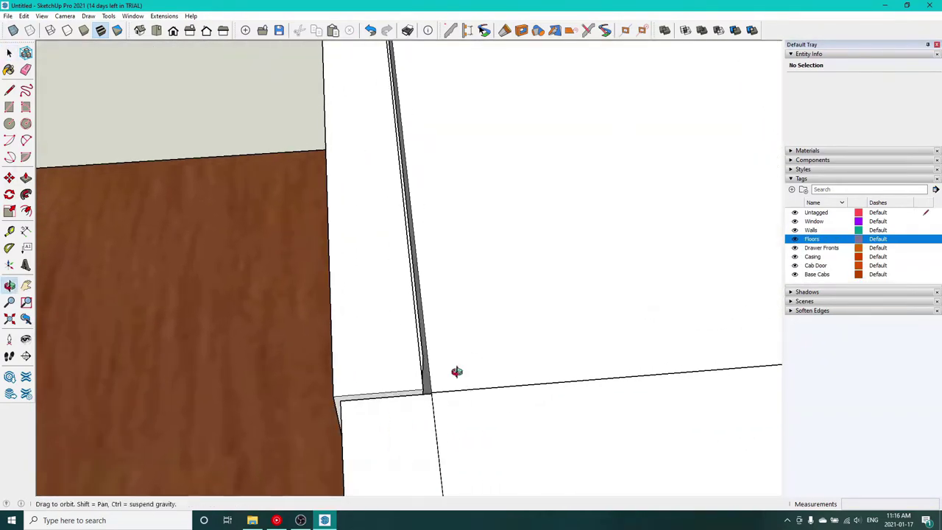
{"action": "left_click", "coordinate": [421, 381]}
{"action": "middle_click_drag", "start_coordinate": [456, 372], "coordinate": [212, 100]}
{"action": "key", "text": "m"}
{"action": "left_click", "coordinate": [423, 373]}
{"action": "left_click", "coordinate": [425, 369]}
Place a vertical guide on the back wall at the cutout's right edge and erase the guides at the cabinets' front corners.
{"action": "scroll", "coordinate": [426, 368], "scroll_direction": "down", "scroll_amount": 4}
{"action": "scroll", "coordinate": [467, 372], "scroll_direction": "down", "scroll_amount": 5}
{"action": "middle_click_drag", "start_coordinate": [427, 330], "coordinate": [368, 357]}
{"action": "scroll", "coordinate": [512, 375], "scroll_direction": "down", "scroll_amount": 4}
{"action": "middle_click_drag", "start_coordinate": [368, 356], "coordinate": [397, 378]}
{"action": "scroll", "coordinate": [360, 452], "scroll_direction": "down", "scroll_amount": 3}
{"action": "middle_click_drag", "start_coordinate": [397, 378], "coordinate": [479, 440], "text": "shift"}
{"action": "key", "text": "t"}
{"action": "scroll", "coordinate": [263, 130], "scroll_direction": "down", "scroll_amount": 3}
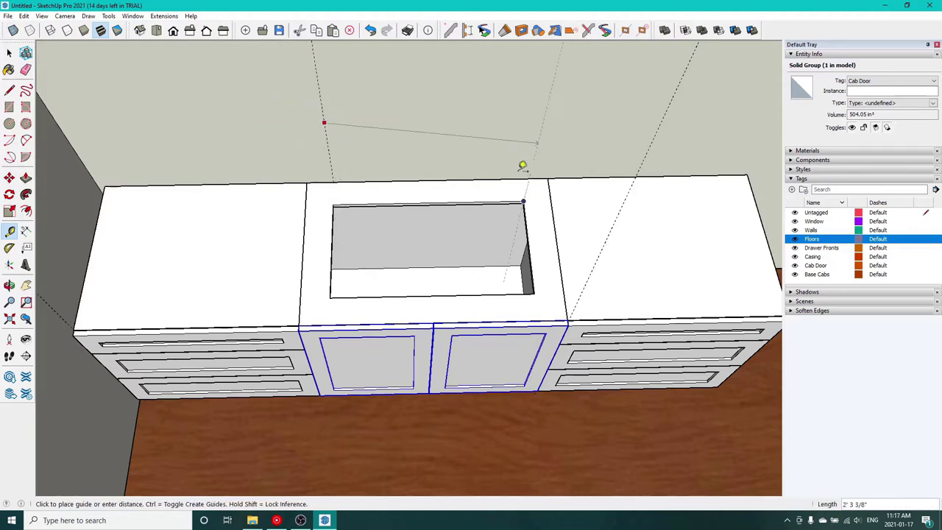
{"action": "left_click", "coordinate": [527, 225]}
{"action": "scroll", "coordinate": [550, 179], "scroll_direction": "down", "scroll_amount": 2}
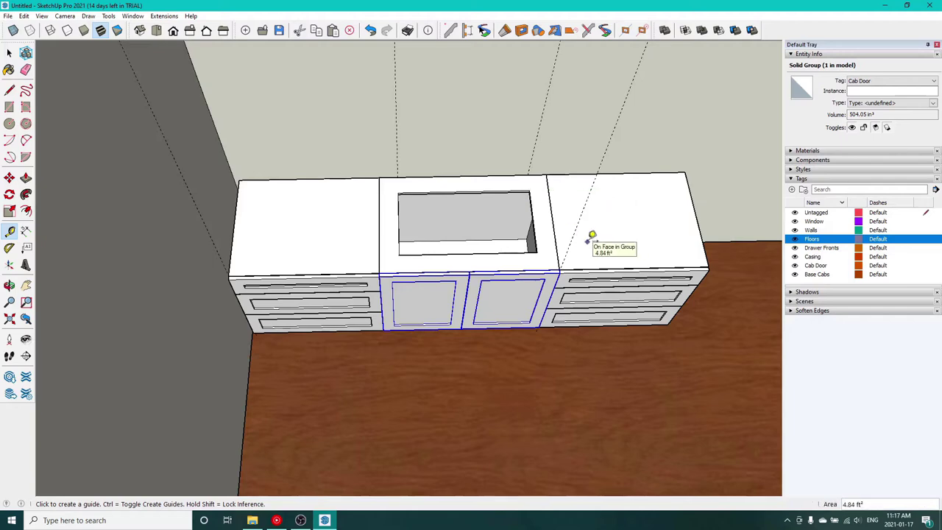
{"action": "key", "text": "e"}
{"action": "mouse_move", "coordinate": [589, 214]}
{"action": "middle_mouse_down"}
{"action": "mouse_move", "coordinate": [382, 168]}
{"action": "mouse_move", "coordinate": [438, 148]}
{"action": "mouse_move", "coordinate": [418, 103]}
{"action": "middle_mouse_up"}
Place two vertical guides on the left side wall, one near the back corner and one farther toward the cabinet front.
{"action": "key", "text": "t"}
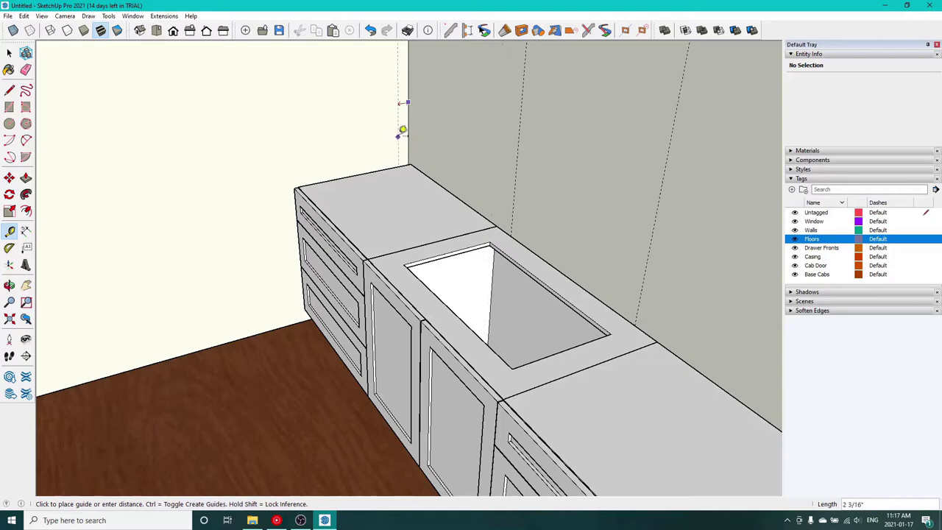
{"action": "scroll", "coordinate": [497, 240], "scroll_direction": "up", "scroll_amount": 4}
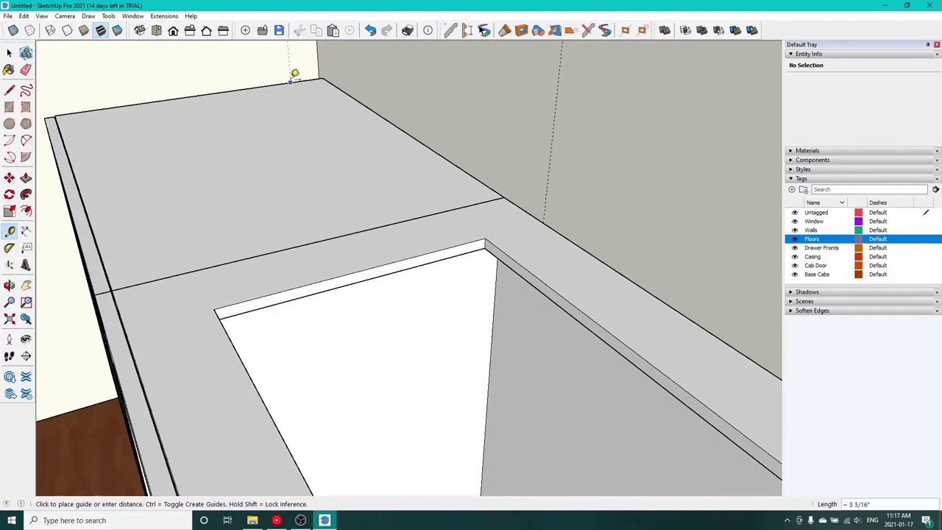
{"action": "left_click", "coordinate": [277, 80]}
{"action": "scroll", "coordinate": [278, 81], "scroll_direction": "down", "scroll_amount": 4}
{"action": "middle_click_drag", "start_coordinate": [279, 81], "coordinate": [362, 231], "text": "shift"}
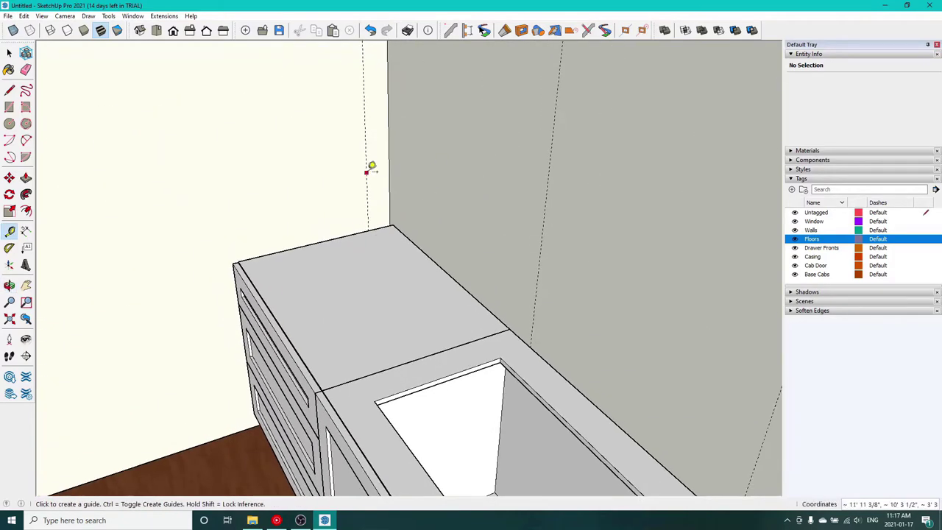
{"action": "left_click", "coordinate": [267, 254]}
Hide the Walls tag and draw a filler rectangle about 1 9/16" wide on the floor beside the left cabinet's front corner.
{"action": "scroll", "coordinate": [269, 254], "scroll_direction": "down", "scroll_amount": 5}
{"action": "middle_click_drag", "start_coordinate": [280, 254], "coordinate": [546, 296]}
{"action": "middle_click_drag", "start_coordinate": [244, 404], "coordinate": [387, 356]}
{"action": "scroll", "coordinate": [382, 395], "scroll_direction": "up", "scroll_amount": 6}
{"action": "middle_click_drag", "start_coordinate": [382, 395], "coordinate": [404, 328]}
{"action": "left_click", "coordinate": [794, 230]}
{"action": "middle_click_drag", "start_coordinate": [494, 305], "coordinate": [593, 321]}
{"action": "scroll", "coordinate": [482, 352], "scroll_direction": "up", "scroll_amount": 4}
{"action": "middle_click_drag", "start_coordinate": [486, 342], "coordinate": [557, 378]}
{"action": "scroll", "coordinate": [558, 382], "scroll_direction": "up", "scroll_amount": 2}
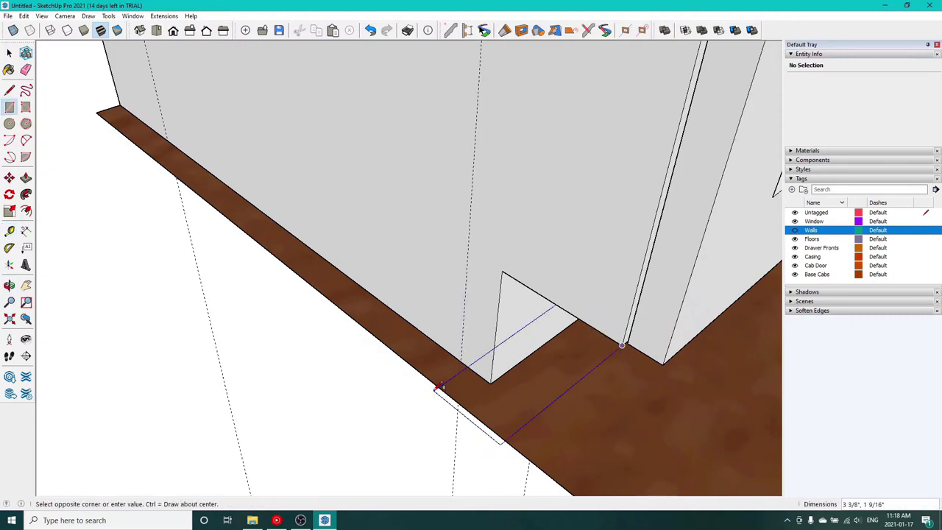
{"action": "middle_click_drag", "start_coordinate": [444, 384], "coordinate": [365, 432]}
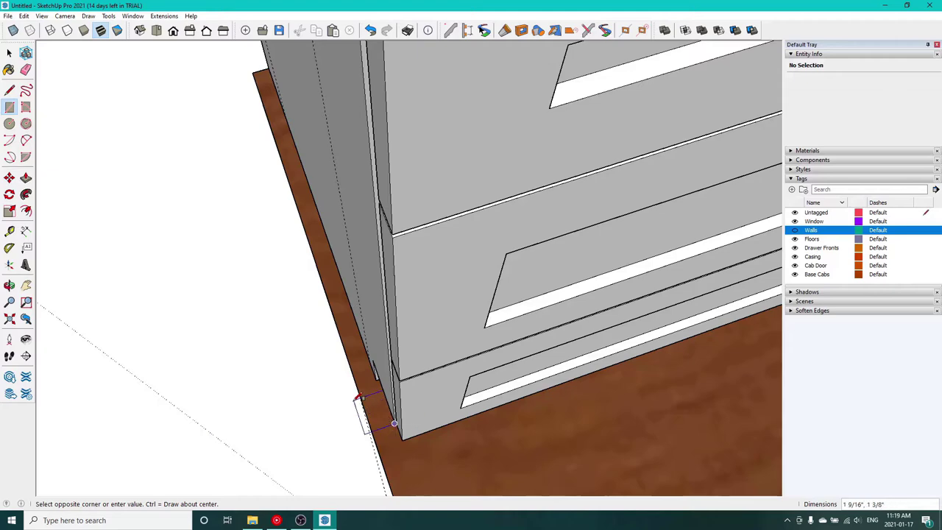
{"action": "middle_click_drag", "start_coordinate": [318, 310], "coordinate": [352, 324]}
Push/Pull the filler rectangle up to the top of the left drawer cabinet.
{"action": "key", "text": "p"}
{"action": "left_click", "coordinate": [351, 380]}
{"action": "middle_click_drag", "start_coordinate": [338, 94], "coordinate": [363, 384]}
{"action": "left_click", "coordinate": [393, 182]}
Pull the thin floor rectangle beside the right drawer cabinet up to cabinet height as an end gable.
{"action": "scroll", "coordinate": [398, 294], "scroll_direction": "down", "scroll_amount": 4}
{"action": "middle_click_drag", "start_coordinate": [412, 412], "coordinate": [355, 361]}
{"action": "scroll", "coordinate": [355, 361], "scroll_direction": "down", "scroll_amount": 3}
{"action": "middle_click_drag", "start_coordinate": [382, 427], "coordinate": [490, 343], "text": "shift"}
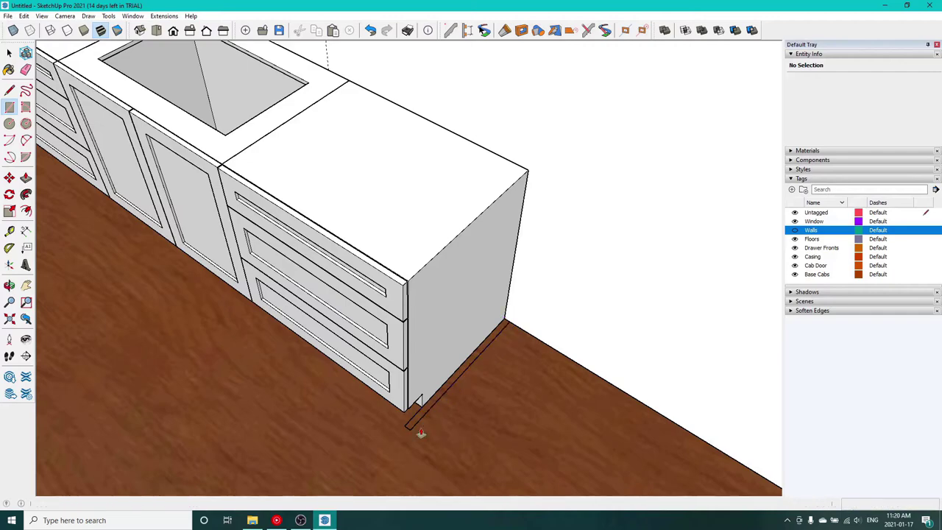
{"action": "left_click", "coordinate": [439, 398]}
{"action": "scroll", "coordinate": [439, 398], "scroll_direction": "up", "scroll_amount": 3}
{"action": "key", "text": "p"}
{"action": "left_click", "coordinate": [440, 398]}
{"action": "left_click", "coordinate": [384, 79]}
{"action": "scroll", "coordinate": [384, 80], "scroll_direction": "down", "scroll_amount": 3}
Draw a toe-kick rectangle about 3 1/2" by 13/16" on the gable's inner face below the right drawer cabinet.
{"action": "key", "text": "space"}
{"action": "left_click", "coordinate": [282, 352]}
{"action": "left_click", "coordinate": [281, 351]}
{"action": "middle_click_drag", "start_coordinate": [281, 352], "coordinate": [673, 345]}
{"action": "scroll", "coordinate": [639, 346], "scroll_direction": "up", "scroll_amount": 5}
{"action": "key", "text": "r"}
{"action": "left_click", "coordinate": [534, 305]}
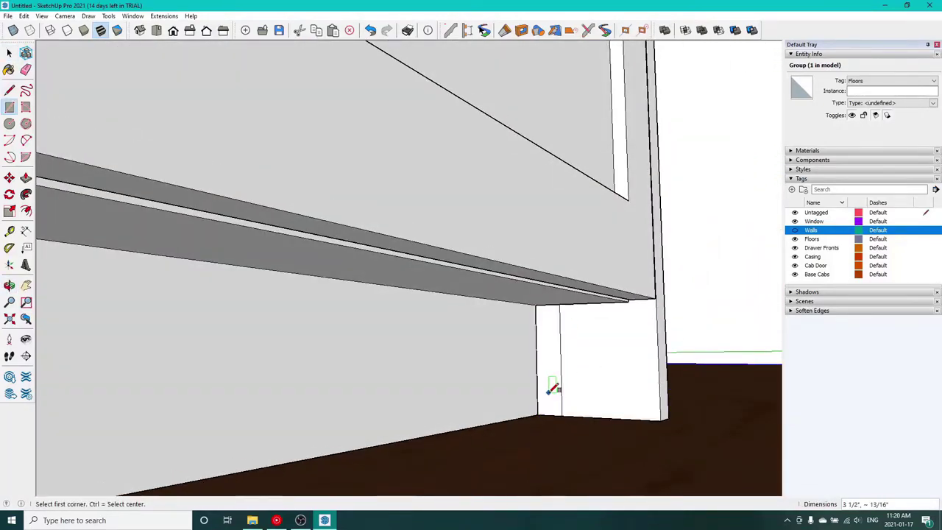
Push/Pull the toe-kick profile along the full cabinet run to its left end.
{"action": "key", "text": "p"}
{"action": "left_click", "coordinate": [548, 391]}
{"action": "scroll", "coordinate": [500, 412], "scroll_direction": "down", "scroll_amount": 2}
{"action": "middle_click_drag", "start_coordinate": [223, 444], "coordinate": [402, 270]}
{"action": "scroll", "coordinate": [402, 270], "scroll_direction": "up", "scroll_amount": 3}
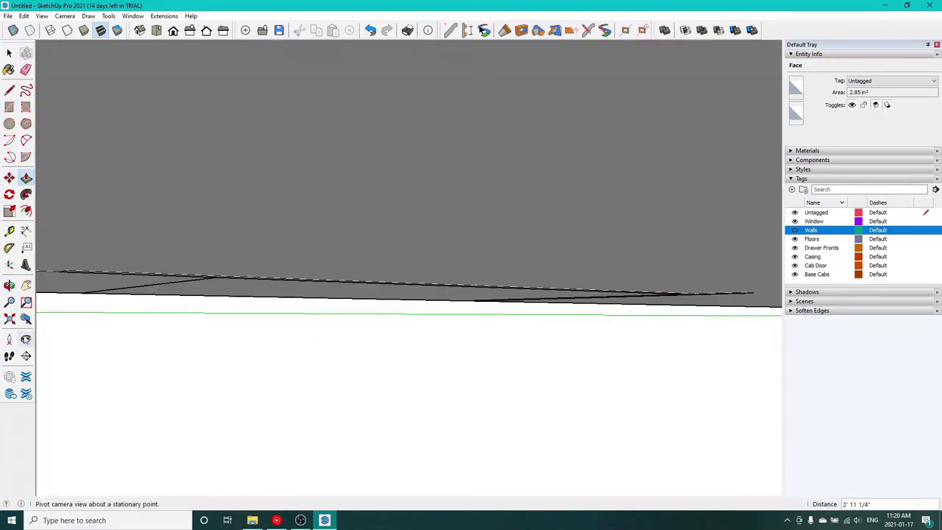
{"action": "left_click", "coordinate": [28, 322]}
{"action": "middle_click_drag", "start_coordinate": [89, 353], "coordinate": [223, 202]}
{"action": "middle_click_drag", "start_coordinate": [59, 191], "coordinate": [574, 265], "text": "shift"}
{"action": "left_click", "coordinate": [189, 303]}
{"action": "middle_click_drag", "start_coordinate": [189, 303], "coordinate": [299, 336]}
{"action": "mouse_move", "coordinate": [316, 290]}
{"action": "middle_mouse_down"}
{"action": "mouse_move", "coordinate": [236, 263]}
{"action": "mouse_move", "coordinate": [205, 220]}
{"action": "mouse_move", "coordinate": [54, 217]}
{"action": "mouse_move", "coordinate": [122, 227]}
{"action": "middle_mouse_up"}
{"action": "mouse_move", "coordinate": [132, 280]}
{"action": "middle_mouse_down"}
{"action": "mouse_move", "coordinate": [42, 235]}
{"action": "mouse_move", "coordinate": [43, 258]}
{"action": "middle_mouse_up"}
{"action": "mouse_move", "coordinate": [213, 261]}
{"action": "middle_mouse_down"}
{"action": "mouse_move", "coordinate": [196, 277]}
{"action": "mouse_move", "coordinate": [311, 274]}
{"action": "middle_mouse_up"}
Select all the toe-kick, end gable and filler geometry and make it one group.
{"action": "scroll", "coordinate": [311, 273], "scroll_direction": "down", "scroll_amount": 3}
{"action": "key", "text": "space"}
{"action": "triple_click", "coordinate": [335, 285]}
{"action": "middle_click_drag", "start_coordinate": [691, 258], "coordinate": [369, 250], "text": "shift"}
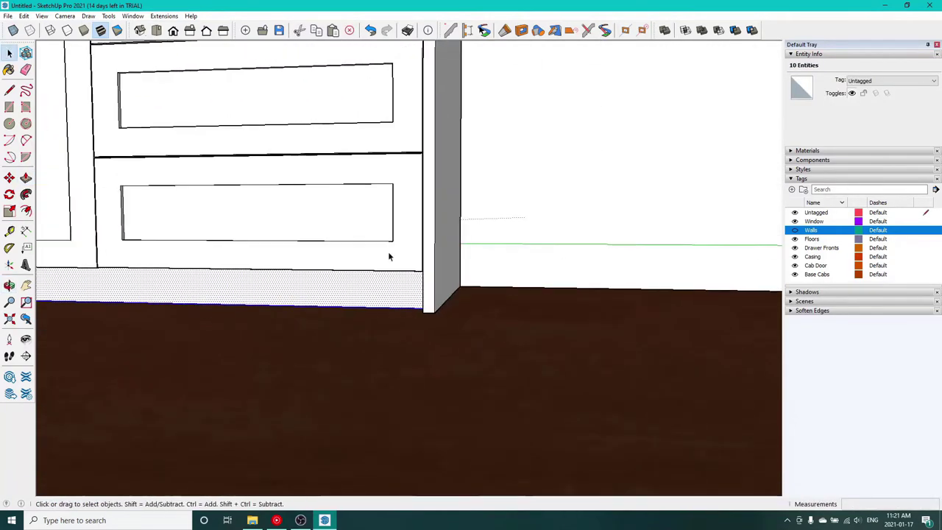
{"action": "double_click", "coordinate": [440, 210], "text": "shift"}
{"action": "triple_click", "coordinate": [434, 219]}
{"action": "middle_click_drag", "start_coordinate": [312, 356], "coordinate": [227, 284]}
{"action": "middle_click_drag", "start_coordinate": [259, 232], "coordinate": [496, 399]}
{"action": "right_click", "coordinate": [500, 399]}
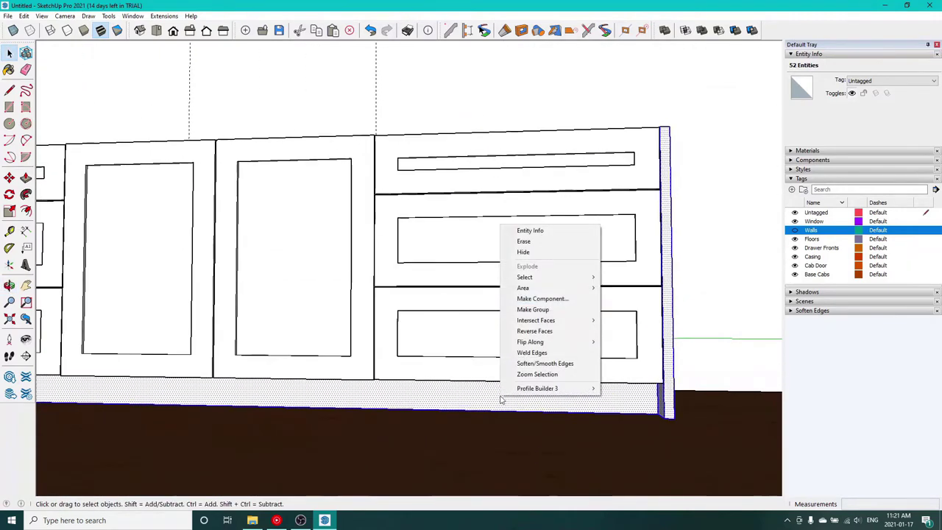
{"action": "left_click", "coordinate": [542, 310]}
Add a new tag named Gables/Filler and assign the new group to it.
{"action": "left_click", "coordinate": [791, 189]}
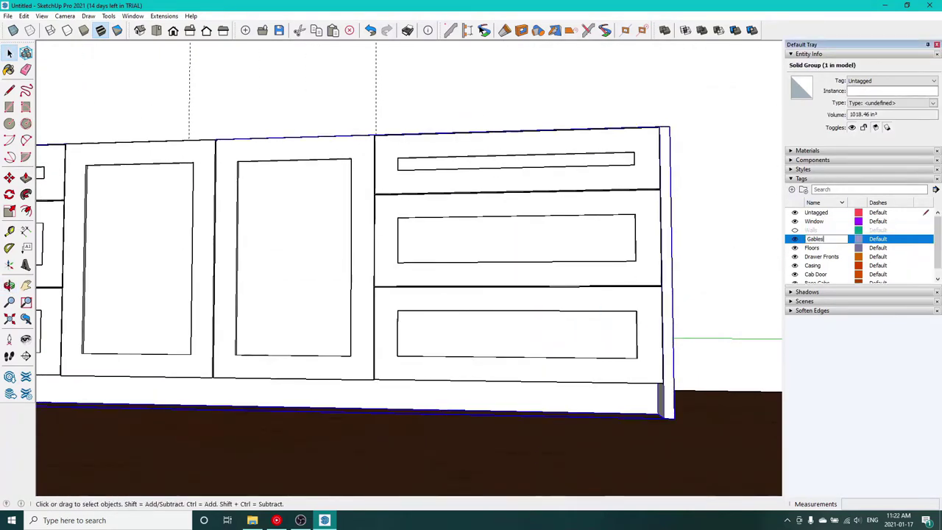
{"action": "left_click", "coordinate": [879, 84]}
{"action": "left_click", "coordinate": [870, 127]}
{"action": "left_click", "coordinate": [795, 239]}
{"action": "scroll", "coordinate": [662, 295], "scroll_direction": "down", "scroll_amount": 5}
{"action": "middle_click_drag", "start_coordinate": [456, 350], "coordinate": [612, 389]}
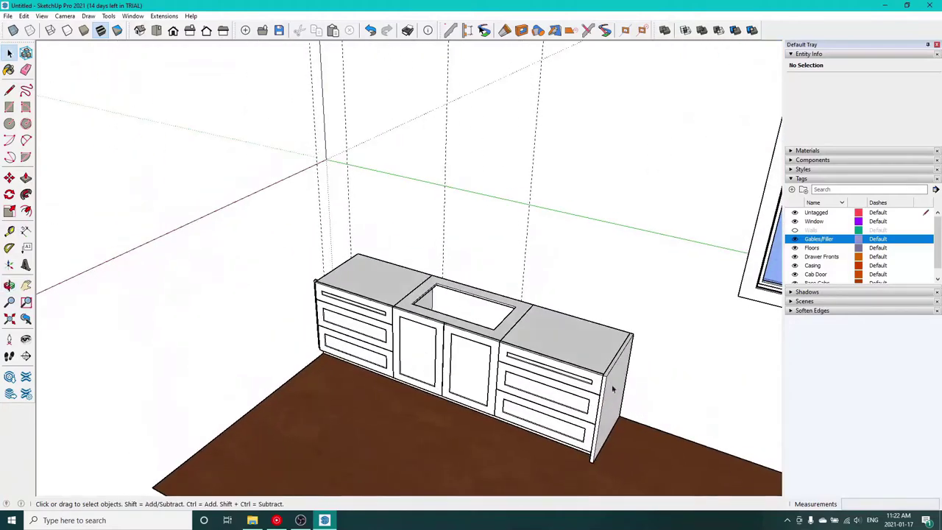
Show the Walls tag and place countertop overhang guides in front of the drawer fronts and 1 3/4" beyond the end gable.
{"action": "left_click", "coordinate": [795, 231]}
{"action": "scroll", "coordinate": [257, 332], "scroll_direction": "up", "scroll_amount": 10}
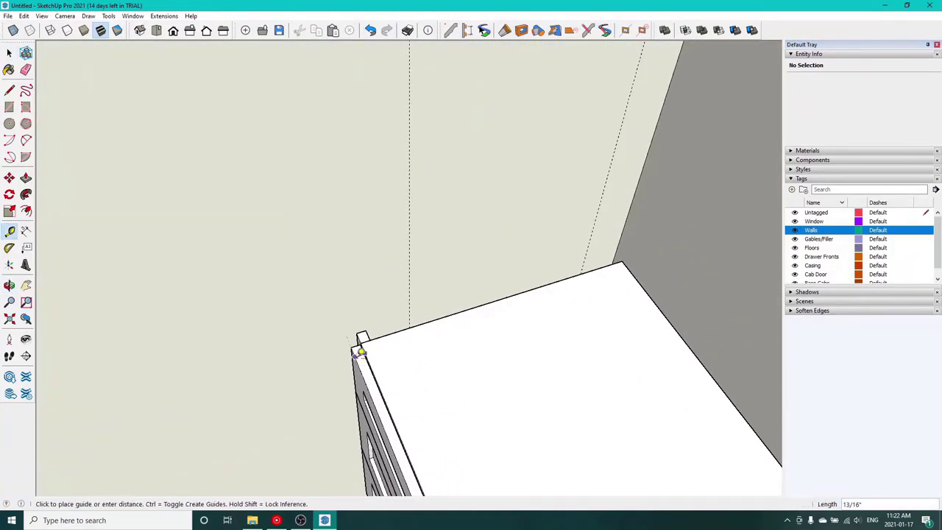
{"action": "scroll", "coordinate": [404, 357], "scroll_direction": "down", "scroll_amount": 5}
{"action": "middle_click_drag", "start_coordinate": [295, 221], "coordinate": [309, 332]}
{"action": "scroll", "coordinate": [309, 478], "scroll_direction": "up", "scroll_amount": 5}
{"action": "left_click", "coordinate": [316, 465]}
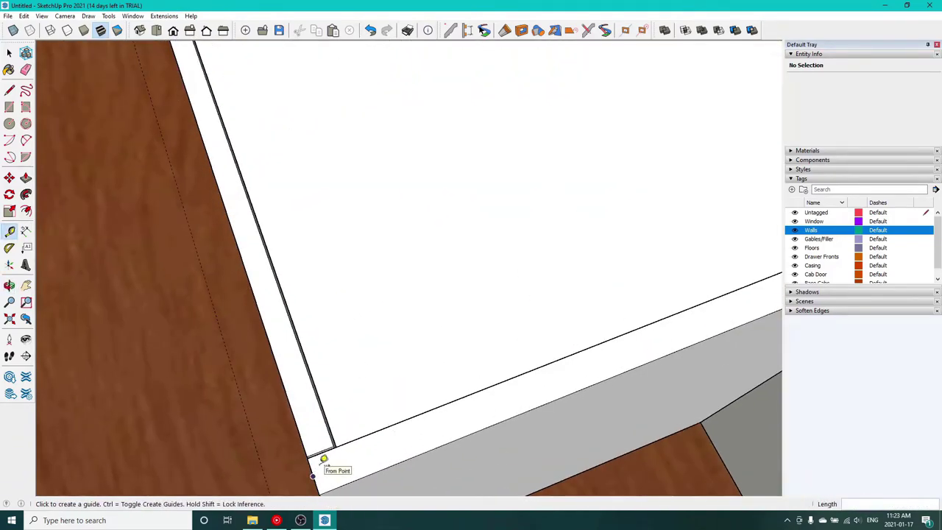
{"action": "middle_click_drag", "start_coordinate": [315, 465], "coordinate": [355, 387]}
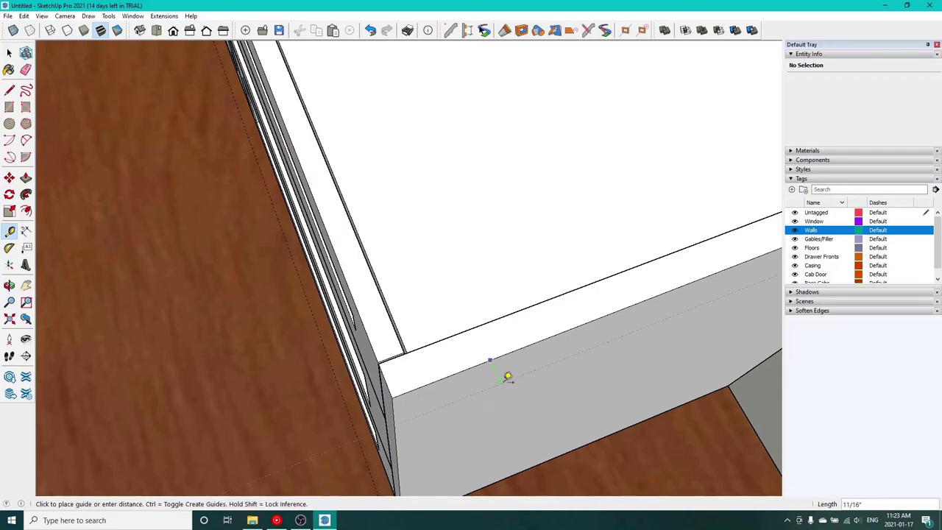
{"action": "type", "text": "1 3/4"}
{"action": "key", "text": "Return"}
Draw the countertop rectangle over all the cabinets, from the overhang guides to the walls.
{"action": "scroll", "coordinate": [490, 175], "scroll_direction": "down", "scroll_amount": 6}
{"action": "middle_click_drag", "start_coordinate": [362, 129], "coordinate": [486, 353], "text": "shift"}
{"action": "scroll", "coordinate": [438, 261], "scroll_direction": "up", "scroll_amount": 2}
{"action": "scroll", "coordinate": [523, 131], "scroll_direction": "down", "scroll_amount": 5}
{"action": "middle_click_drag", "start_coordinate": [594, 347], "coordinate": [576, 372], "text": "shift"}
{"action": "scroll", "coordinate": [625, 405], "scroll_direction": "up", "scroll_amount": 5}
{"action": "left_click", "coordinate": [590, 387]}
{"action": "middle_click_drag", "start_coordinate": [228, 136], "coordinate": [401, 419], "text": "shift"}
{"action": "left_click", "coordinate": [320, 138]}
Push/Pull the countertop face up 1 1/4".
{"action": "key", "text": "p"}
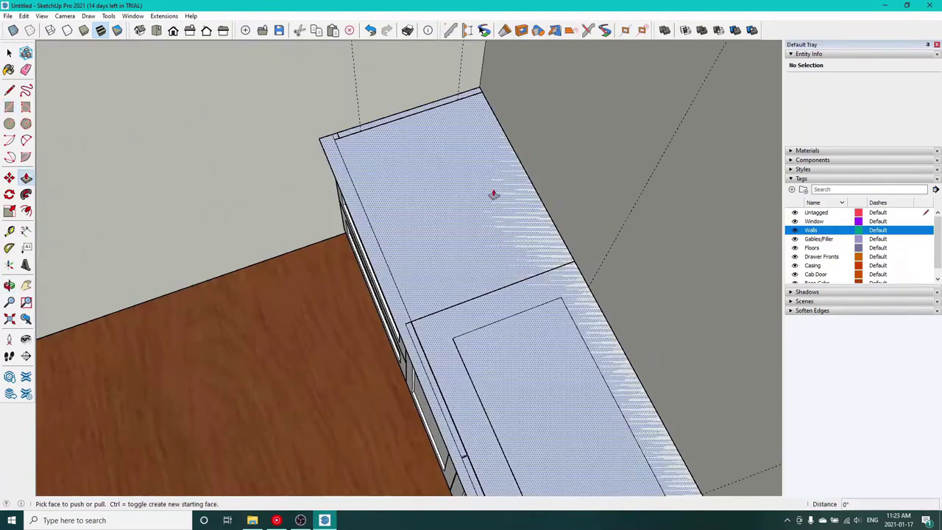
{"action": "left_click", "coordinate": [479, 197]}
{"action": "type", "text": "1 1/4"}
{"action": "key", "text": "Return"}
Select all the countertop geometry and add a new tag named CT.
{"action": "middle_click_drag", "start_coordinate": [109, 238], "coordinate": [290, 211]}
{"action": "key", "text": "space"}
{"action": "triple_click", "coordinate": [290, 210]}
{"action": "left_click", "coordinate": [792, 189]}
{"action": "type", "text": "CT"}
{"action": "key", "text": "Return"}
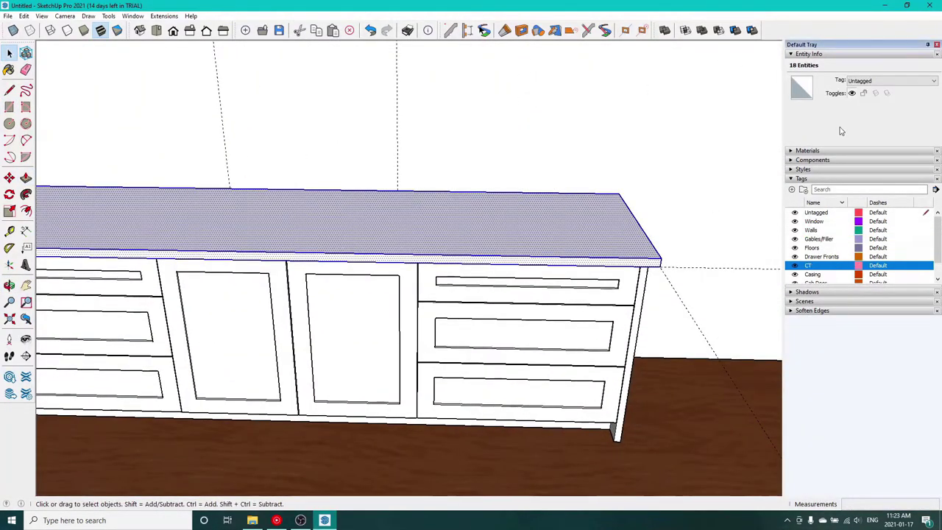
Assign the selected countertop geometry to the CT tag and make it a group.
{"action": "left_click", "coordinate": [892, 80]}
{"action": "left_click", "coordinate": [875, 110]}
{"action": "right_click", "coordinate": [440, 251]}
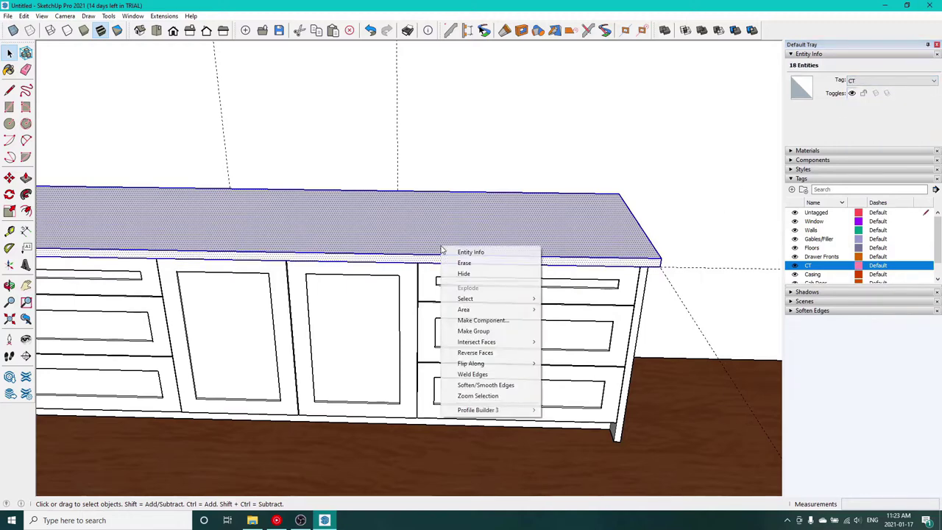
{"action": "left_click", "coordinate": [471, 326]}
Open the countertop group and paint its top and edge faces with the stone material Granite Dark Gray.
{"action": "double_click", "coordinate": [517, 222]}
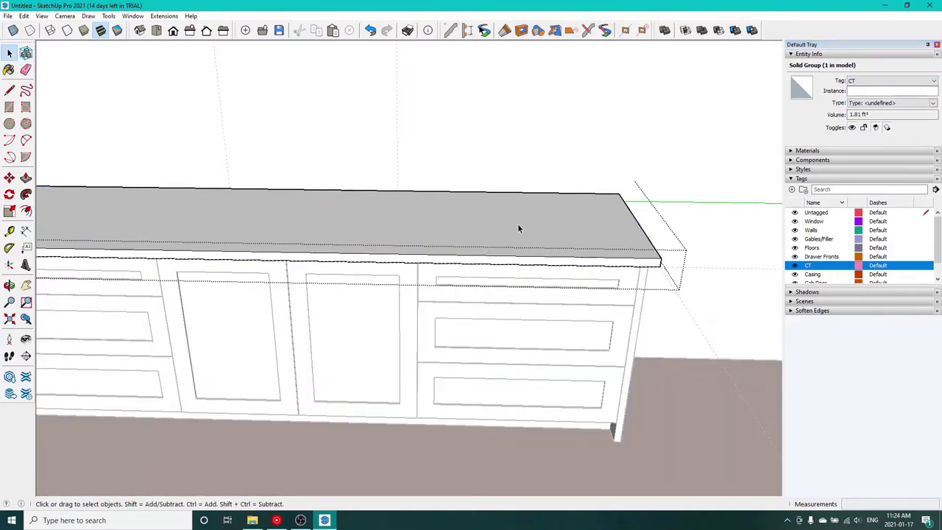
{"action": "key", "text": "b"}
{"action": "left_click", "coordinate": [875, 213]}
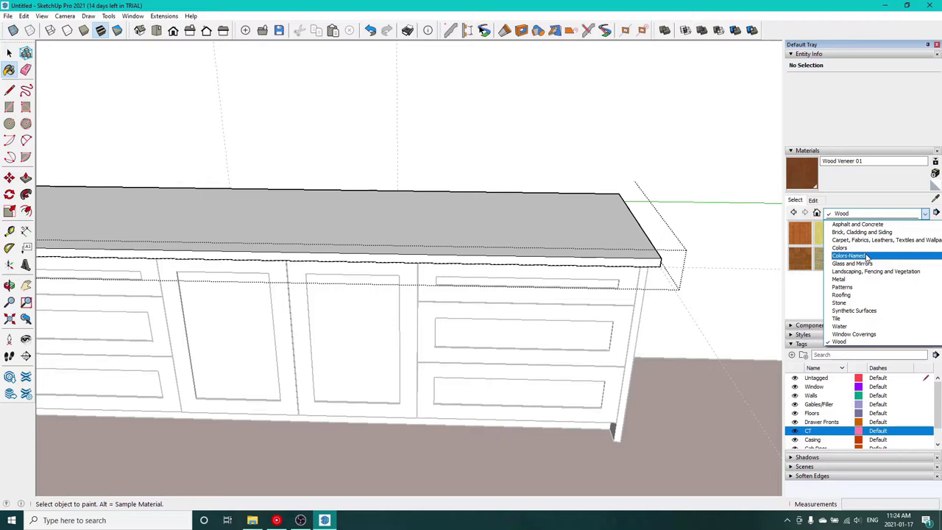
{"action": "left_click", "coordinate": [862, 303]}
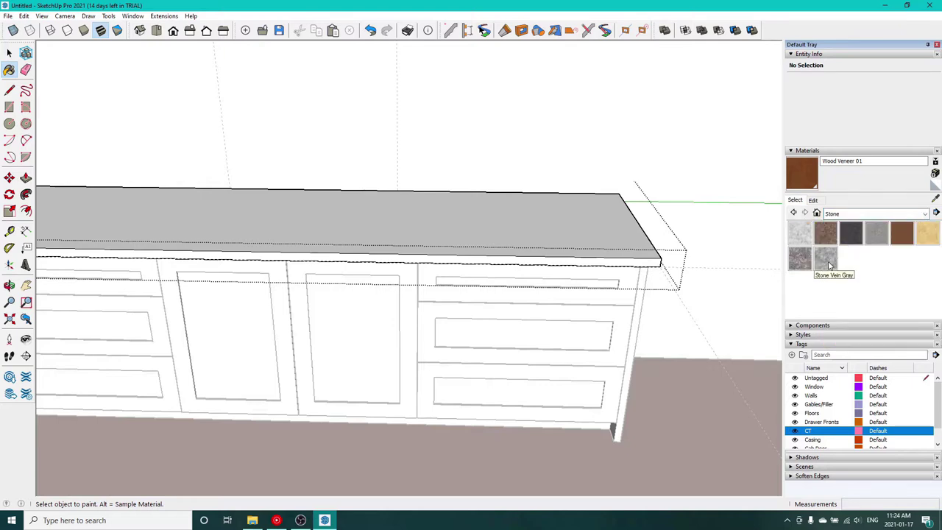
{"action": "left_click", "coordinate": [619, 219]}
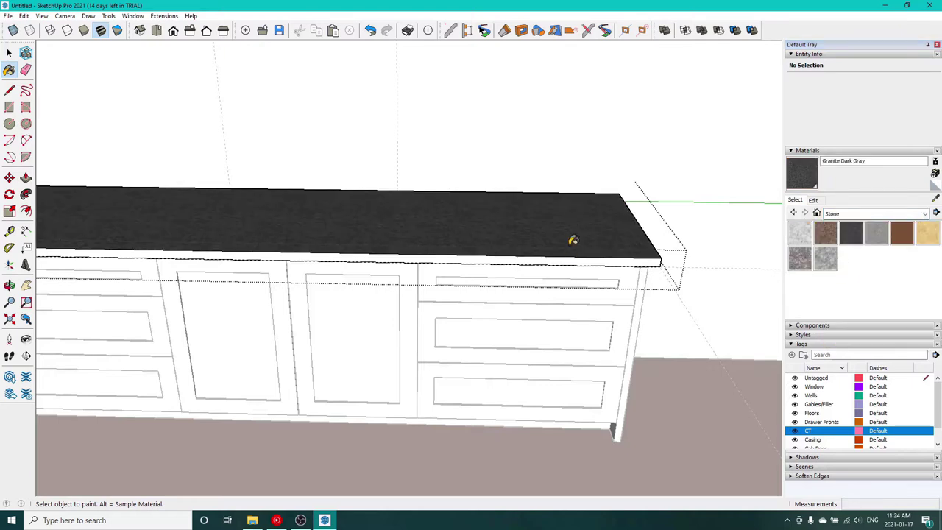
{"action": "left_click", "coordinate": [573, 261], "text": "ctrl"}
{"action": "middle_click_drag", "start_coordinate": [574, 259], "coordinate": [390, 253]}
{"action": "key", "text": "space"}
{"action": "left_click", "coordinate": [446, 169]}
{"action": "scroll", "coordinate": [446, 169], "scroll_direction": "down", "scroll_amount": 5}
{"action": "mouse_move", "coordinate": [446, 169]}
{"action": "middle_mouse_down"}
{"action": "mouse_move", "coordinate": [224, 117]}
{"action": "mouse_move", "coordinate": [400, 341]}
{"action": "mouse_move", "coordinate": [405, 295]}
{"action": "mouse_move", "coordinate": [547, 296]}
{"action": "mouse_move", "coordinate": [510, 300]}
{"action": "middle_mouse_up"}
Repaint the countertop inside its group with Granite Brown.
{"action": "left_click", "coordinate": [824, 242]}
{"action": "key", "text": "space"}
{"action": "triple_click", "coordinate": [571, 241]}
{"action": "left_click", "coordinate": [568, 234], "text": "shift"}
{"action": "key", "text": "space"}
{"action": "middle_click_drag", "start_coordinate": [565, 227], "coordinate": [563, 142]}
{"action": "left_click", "coordinate": [564, 142]}
{"action": "mouse_move", "coordinate": [564, 141]}
{"action": "middle_mouse_down"}
{"action": "mouse_move", "coordinate": [584, 145]}
{"action": "mouse_move", "coordinate": [642, 274]}
{"action": "middle_mouse_up"}
{"action": "scroll", "coordinate": [642, 275], "scroll_direction": "up", "scroll_amount": 4}
{"action": "double_click", "coordinate": [520, 302]}
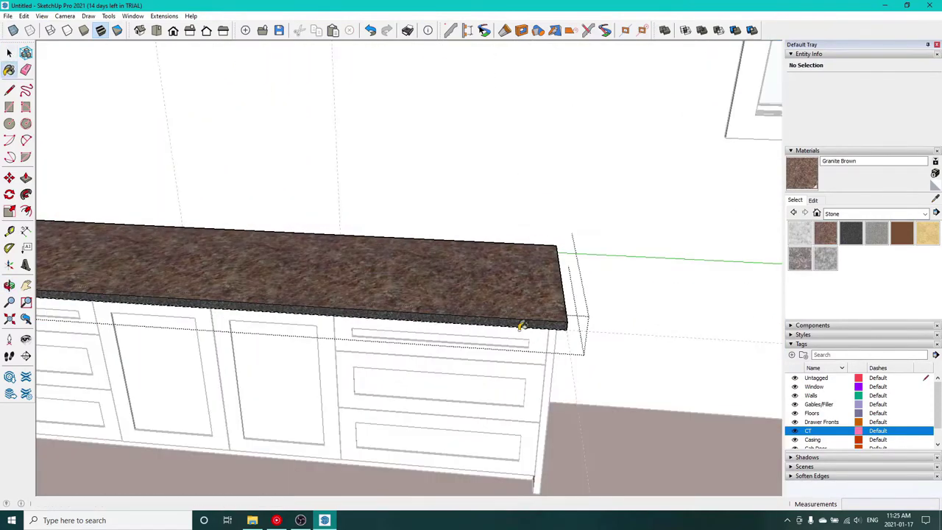
{"action": "middle_click_drag", "start_coordinate": [520, 325], "coordinate": [552, 265]}
Repaint the countertop inside its group with the stone material Stone Vein Gray.
{"action": "scroll", "coordinate": [510, 311], "scroll_direction": "down", "scroll_amount": 2}
{"action": "scroll", "coordinate": [507, 309], "scroll_direction": "down", "scroll_amount": 3}
{"action": "left_click", "coordinate": [833, 260]}
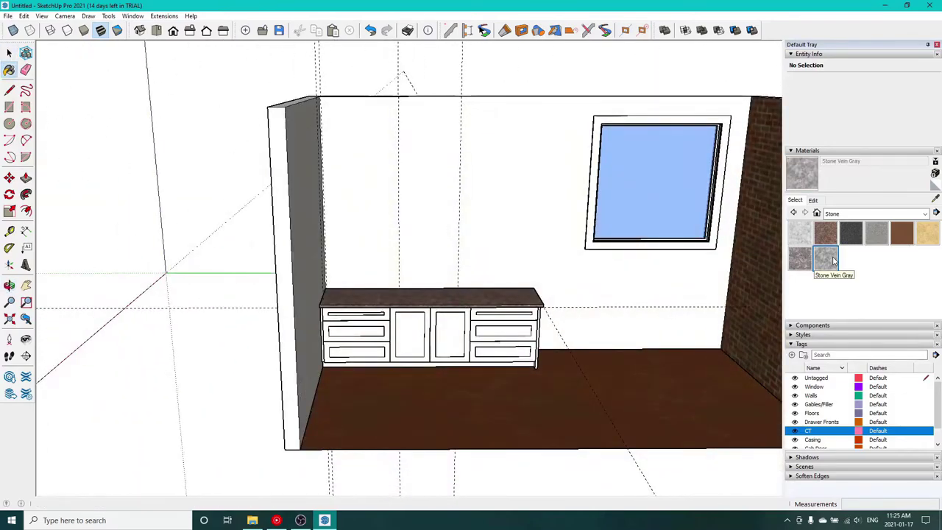
{"action": "key", "text": "space"}
{"action": "scroll", "coordinate": [509, 303], "scroll_direction": "up", "scroll_amount": 4}
{"action": "triple_click", "coordinate": [516, 300]}
{"action": "left_click", "coordinate": [527, 299]}
{"action": "key", "text": "space"}
Open the walls group, select all its geometry and paint it with the named color 0130_Gainsboro.
{"action": "scroll", "coordinate": [526, 299], "scroll_direction": "down", "scroll_amount": 3}
{"action": "left_click", "coordinate": [517, 254]}
{"action": "mouse_move", "coordinate": [517, 254]}
{"action": "middle_mouse_down"}
{"action": "mouse_move", "coordinate": [211, 293]}
{"action": "mouse_move", "coordinate": [694, 311]}
{"action": "mouse_move", "coordinate": [335, 276]}
{"action": "middle_mouse_up"}
{"action": "triple_click", "coordinate": [326, 207]}
{"action": "left_click", "coordinate": [843, 213]}
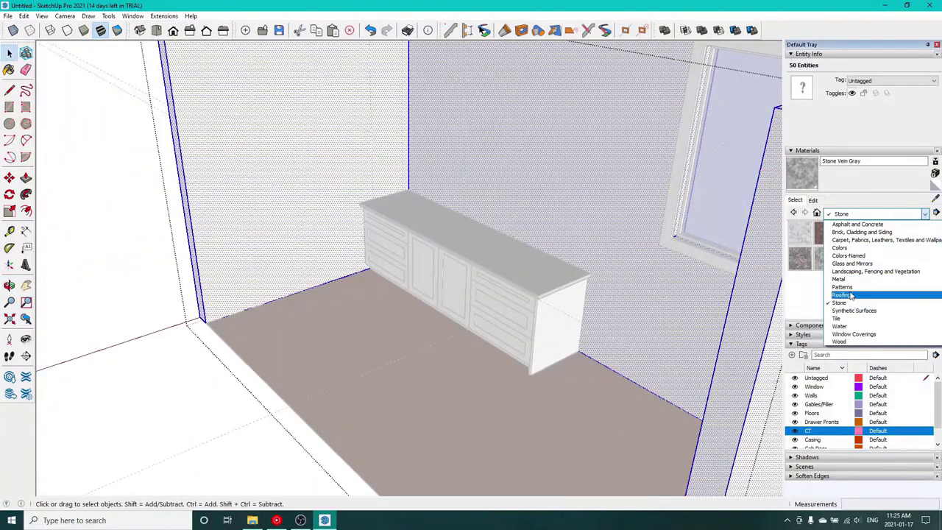
{"action": "left_click", "coordinate": [849, 255]}
{"action": "scroll", "coordinate": [866, 245], "scroll_direction": "down", "scroll_amount": 5}
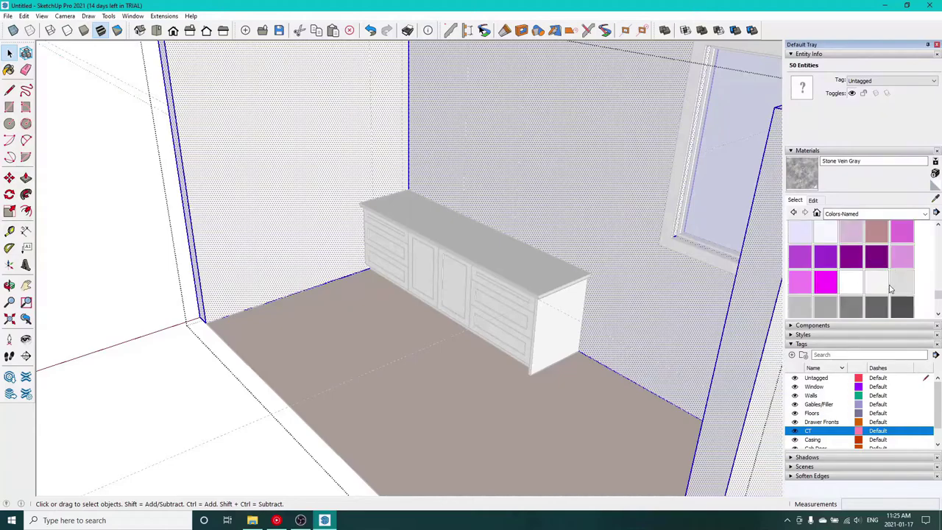
{"action": "key", "text": "b"}
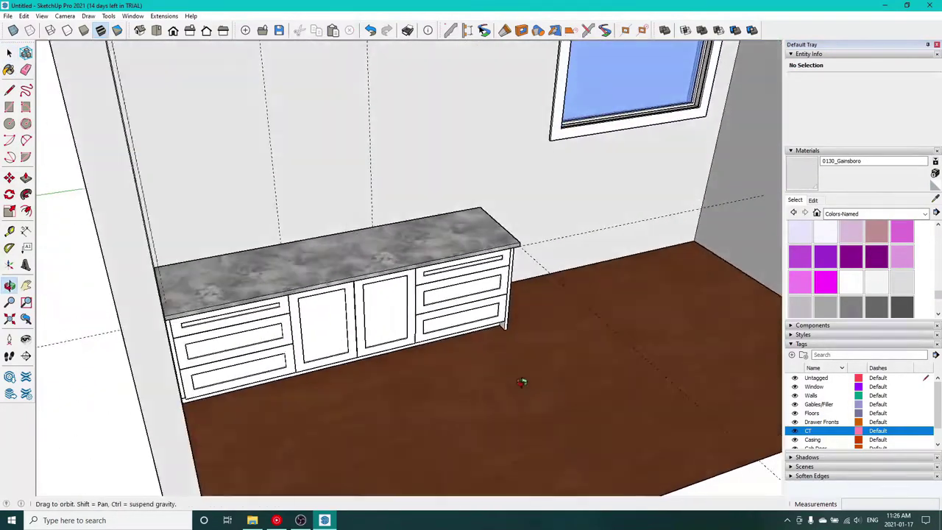
Erase the leftover construction guide running across the floor beside the base cabinets.
{"action": "mouse_move", "coordinate": [522, 385]}
{"action": "middle_mouse_down"}
{"action": "mouse_move", "coordinate": [475, 412]}
{"action": "mouse_move", "coordinate": [471, 380]}
{"action": "mouse_move", "coordinate": [444, 393]}
{"action": "middle_mouse_up"}
{"action": "scroll", "coordinate": [475, 412], "scroll_direction": "up", "scroll_amount": 3}
{"action": "key", "text": "e"}
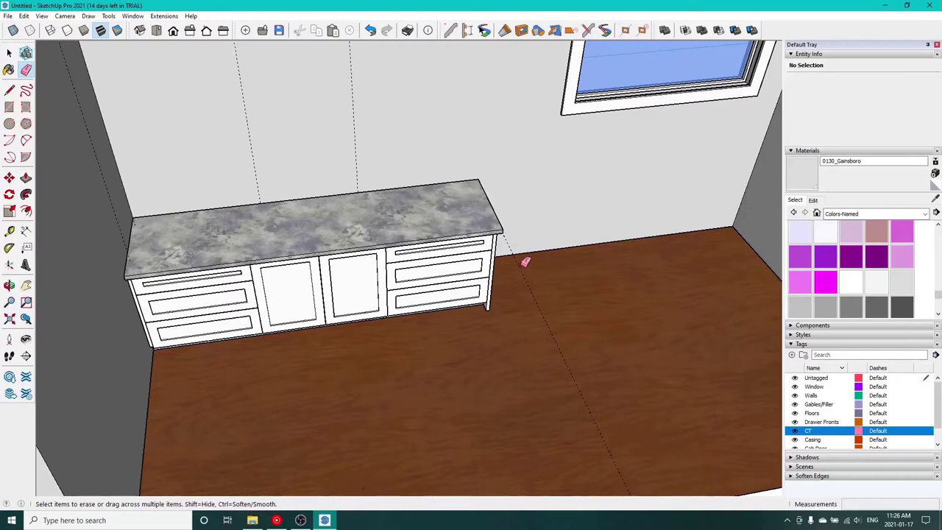
{"action": "scroll", "coordinate": [351, 326], "scroll_direction": "down", "scroll_amount": 5}
{"action": "mouse_move", "coordinate": [351, 325]}
{"action": "middle_mouse_down"}
{"action": "mouse_move", "coordinate": [475, 326]}
{"action": "mouse_move", "coordinate": [437, 319]}
{"action": "mouse_move", "coordinate": [445, 336]}
{"action": "mouse_move", "coordinate": [388, 337]}
{"action": "middle_mouse_up"}
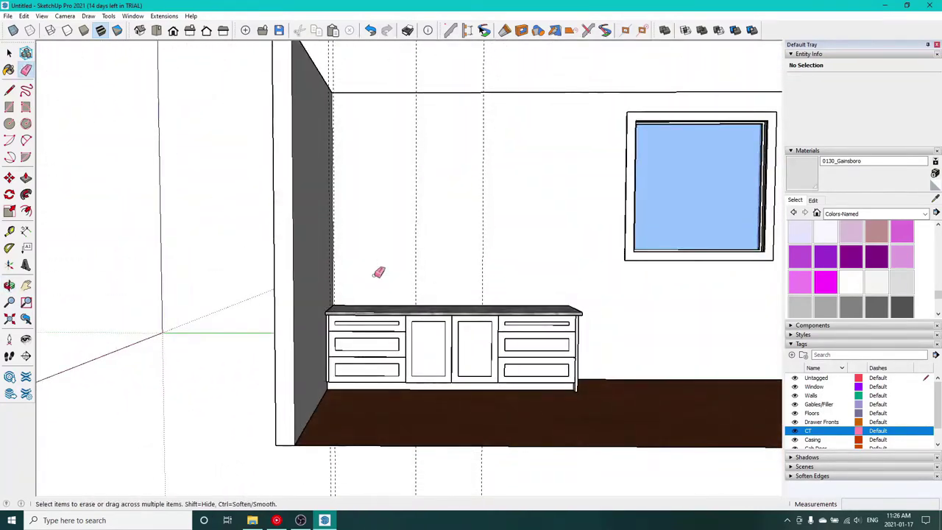
Place a horizontal guide on the back wall above the countertop and a vertical guide just in from the wall corner.
{"action": "left_click", "coordinate": [379, 304]}
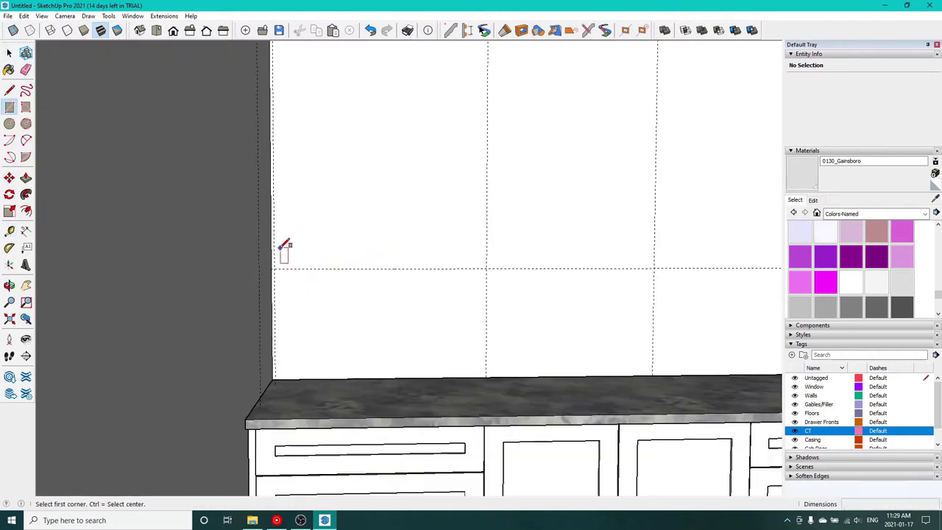
{"action": "left_click", "coordinate": [274, 269]}
{"action": "key", "text": "Escape"}
{"action": "scroll", "coordinate": [283, 265], "scroll_direction": "up", "scroll_amount": 2}
{"action": "middle_click_drag", "start_coordinate": [278, 268], "coordinate": [375, 256]}
{"action": "key", "text": "t"}
{"action": "left_click", "coordinate": [332, 237]}
Draw a 30 by 30 inch rectangle on the back wall from the intersection of the two guides.
{"action": "key", "text": "r"}
{"action": "left_click", "coordinate": [340, 265]}
{"action": "middle_click_drag", "start_coordinate": [478, 103], "coordinate": [553, 100]}
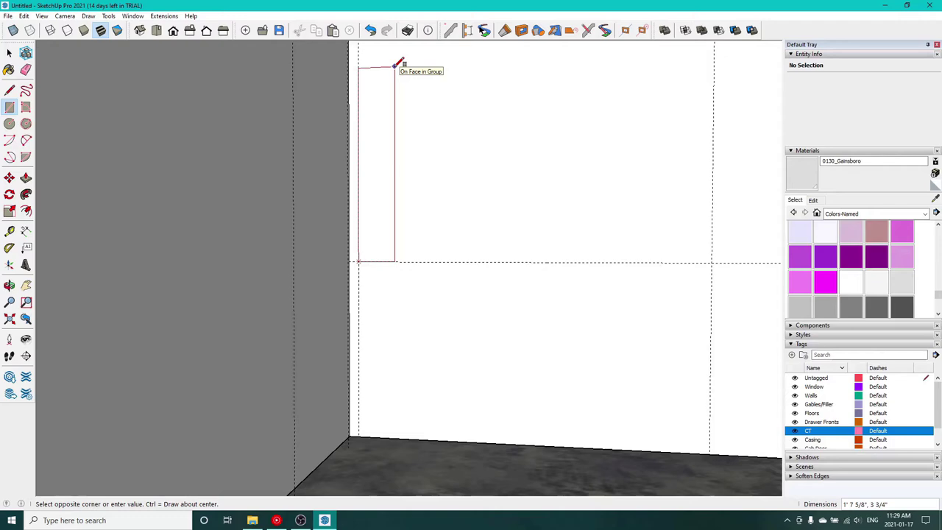
{"action": "type", "text": "30,30"}
{"action": "key", "text": "Return"}
Measure the width of the drawer front below and extrude the square upper cabinet face 12 inches from the wall.
{"action": "scroll", "coordinate": [588, 165], "scroll_direction": "down", "scroll_amount": 4}
{"action": "mouse_move", "coordinate": [597, 172]}
{"action": "middle_mouse_down"}
{"action": "mouse_move", "coordinate": [628, 189]}
{"action": "mouse_move", "coordinate": [596, 175]}
{"action": "middle_mouse_up"}
{"action": "key", "text": "t"}
{"action": "left_click", "coordinate": [480, 304]}
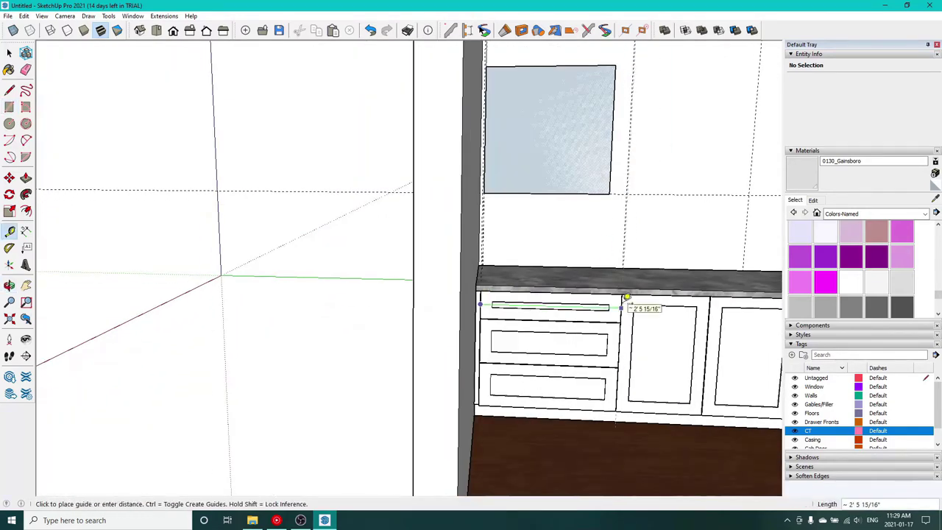
{"action": "middle_click_drag", "start_coordinate": [626, 298], "coordinate": [535, 239]}
{"action": "key", "text": "space"}
{"action": "left_click", "coordinate": [534, 249]}
{"action": "key", "text": "p"}
{"action": "left_click", "coordinate": [534, 252]}
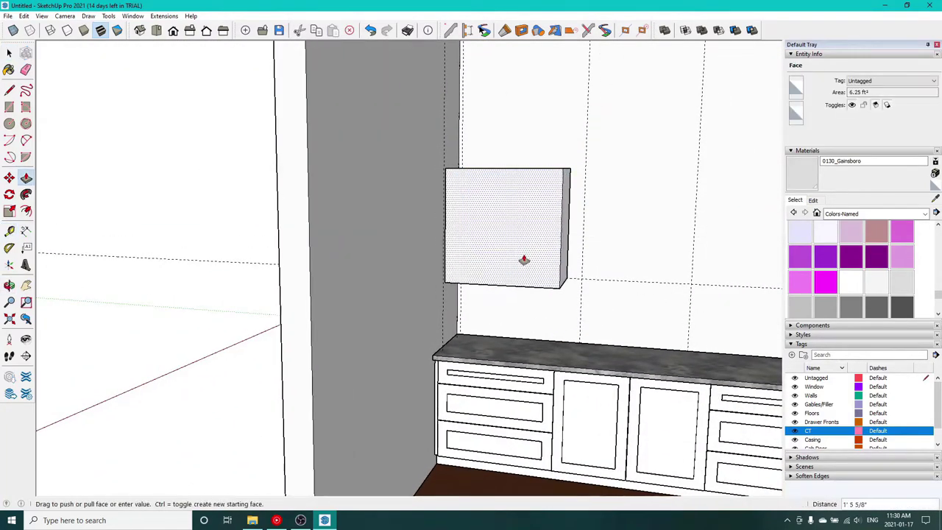
{"action": "key", "text": "Return"}
{"action": "middle_click_drag", "start_coordinate": [524, 259], "coordinate": [473, 353]}
{"action": "type", "text": "12"}
{"action": "key", "text": "Return"}
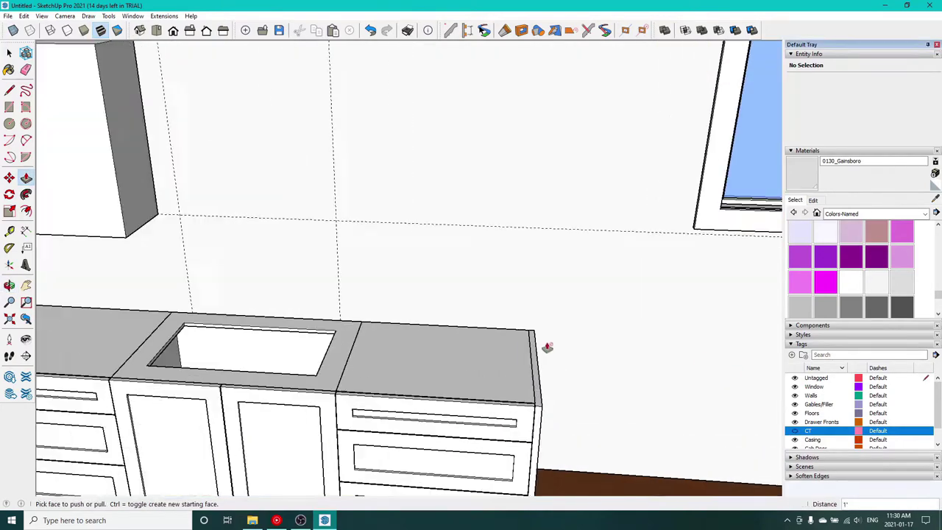
Place a vertical guide on the back wall in line with the far end of the base cabinet run.
{"action": "key", "text": "t"}
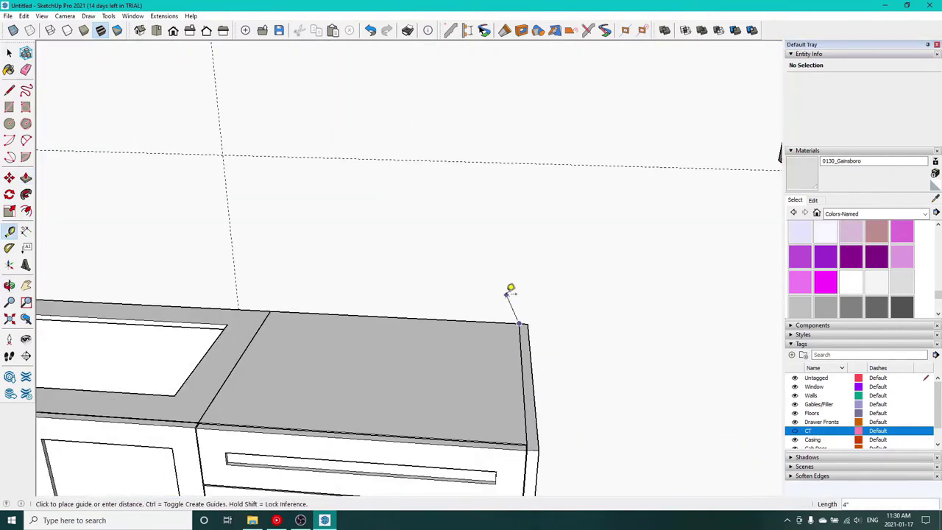
{"action": "scroll", "coordinate": [221, 283], "scroll_direction": "down", "scroll_amount": 4}
{"action": "middle_click_drag", "start_coordinate": [133, 273], "coordinate": [395, 283], "text": "shift"}
{"action": "scroll", "coordinate": [258, 245], "scroll_direction": "up", "scroll_amount": 5}
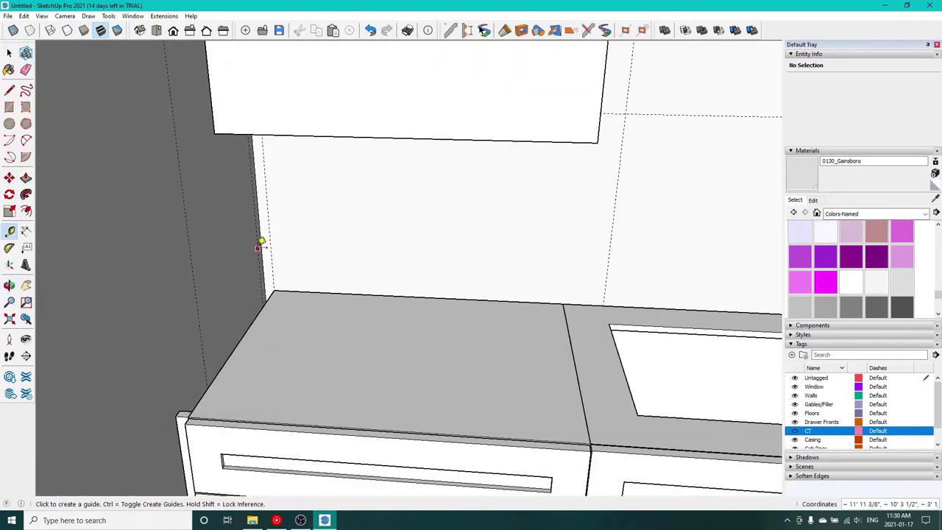
{"action": "left_click", "coordinate": [260, 233]}
{"action": "middle_click_drag", "start_coordinate": [614, 236], "coordinate": [294, 254], "text": "shift"}
{"action": "middle_click_drag", "start_coordinate": [588, 257], "coordinate": [345, 263], "text": "shift"}
{"action": "left_click", "coordinate": [711, 324]}
{"action": "scroll", "coordinate": [690, 305], "scroll_direction": "down", "scroll_amount": 4}
{"action": "middle_click_drag", "start_coordinate": [281, 214], "coordinate": [441, 280]}
Offset the upper cabinet's front face outline inward by 5/8 inch.
{"action": "key", "text": "space"}
{"action": "left_click", "coordinate": [364, 321]}
{"action": "double_click", "coordinate": [361, 309]}
{"action": "key", "text": "f"}
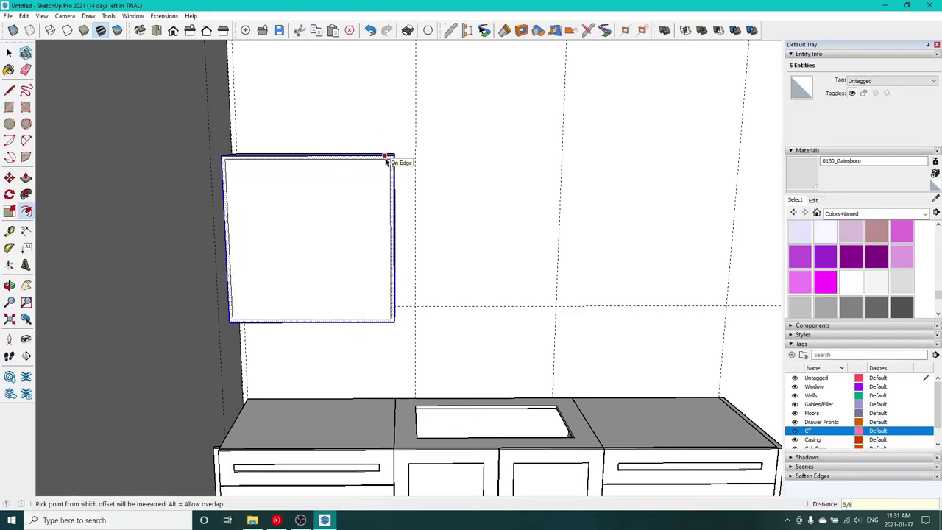
Place two horizontal guides across the upper cabinet front and draw a .75 inch high shelf rectangle along each.
{"action": "key", "text": "t"}
{"action": "left_click", "coordinate": [378, 156]}
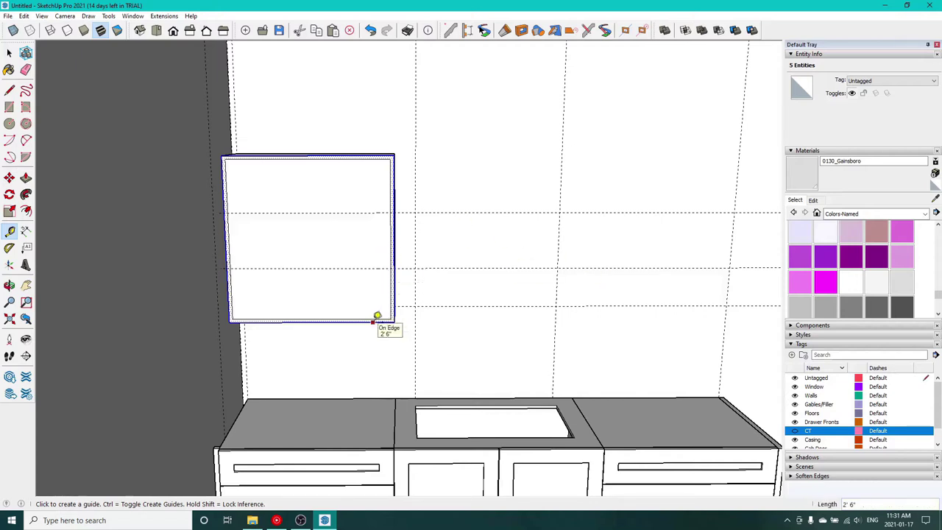
{"action": "key", "text": "r"}
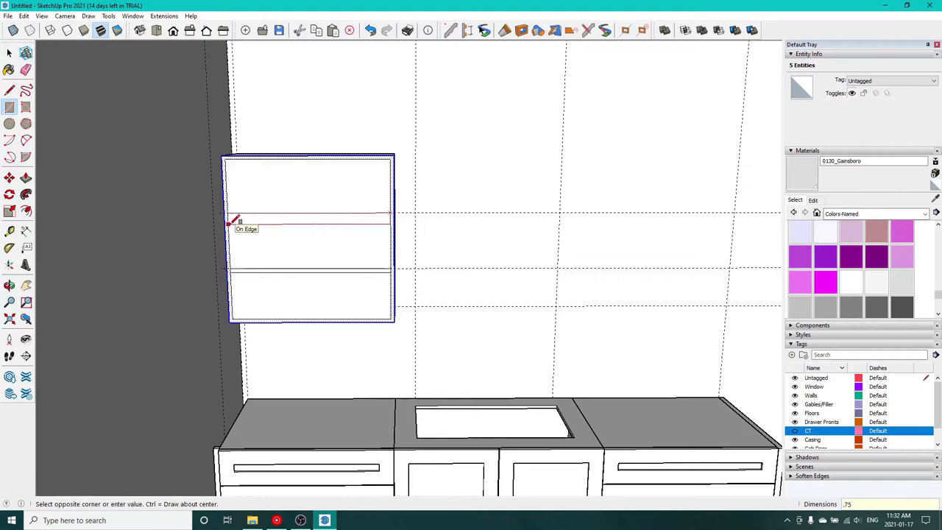
Select the upper shelf strip with its edges and move it up to center it on its guide.
{"action": "key", "text": "space"}
{"action": "middle_click_drag", "start_coordinate": [351, 296], "coordinate": [353, 281]}
{"action": "scroll", "coordinate": [386, 219], "scroll_direction": "up", "scroll_amount": 3}
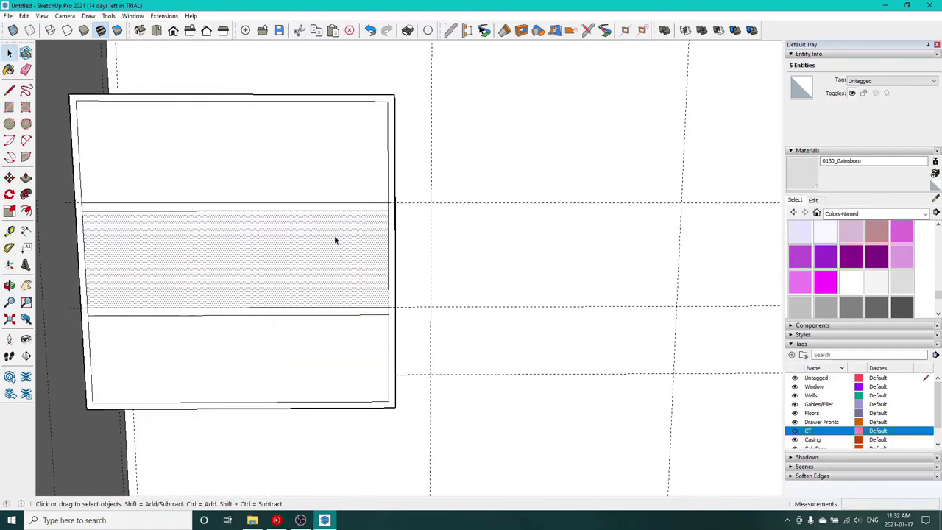
{"action": "left_click", "coordinate": [387, 209]}
{"action": "scroll", "coordinate": [385, 208], "scroll_direction": "up", "scroll_amount": 5}
{"action": "left_click", "coordinate": [388, 206]}
{"action": "left_click", "coordinate": [387, 198]}
{"action": "scroll", "coordinate": [341, 270], "scroll_direction": "down", "scroll_amount": 5}
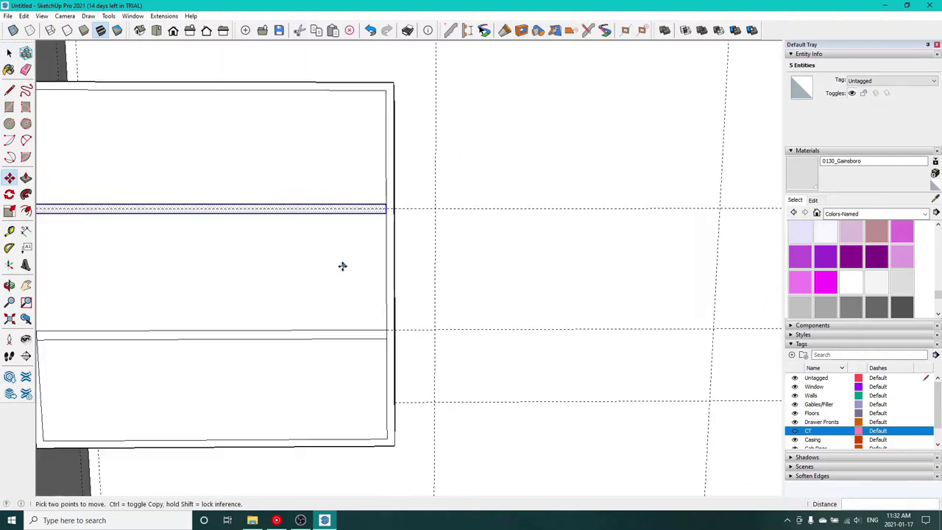
Move the lower shelf strip up to center it on its guide.
{"action": "key", "text": "space"}
{"action": "left_click", "coordinate": [372, 325]}
{"action": "key", "text": "m"}
{"action": "scroll", "coordinate": [377, 322], "scroll_direction": "up", "scroll_amount": 3}
{"action": "left_click", "coordinate": [380, 315]}
{"action": "scroll", "coordinate": [357, 325], "scroll_direction": "down", "scroll_amount": 5}
Place a vertical guide on the upper cabinet's side face just in from its back edge.
{"action": "key", "text": "space"}
{"action": "left_click", "coordinate": [313, 349]}
{"action": "middle_click_drag", "start_coordinate": [312, 349], "coordinate": [238, 338]}
{"action": "key", "text": "Escape"}
{"action": "scroll", "coordinate": [399, 265], "scroll_direction": "up", "scroll_amount": 5}
{"action": "key", "text": "t"}
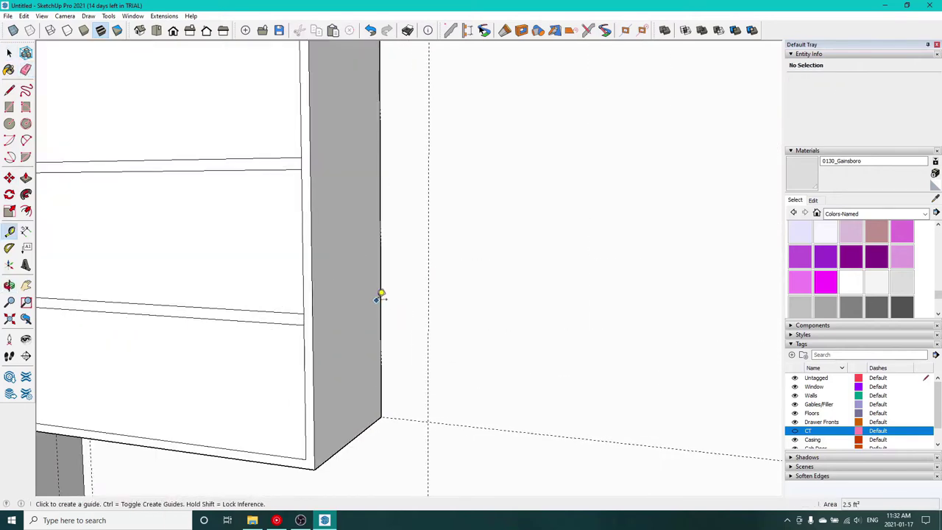
Push the three front panels between the shelves back to the side guide to form open compartments.
{"action": "key", "text": "p"}
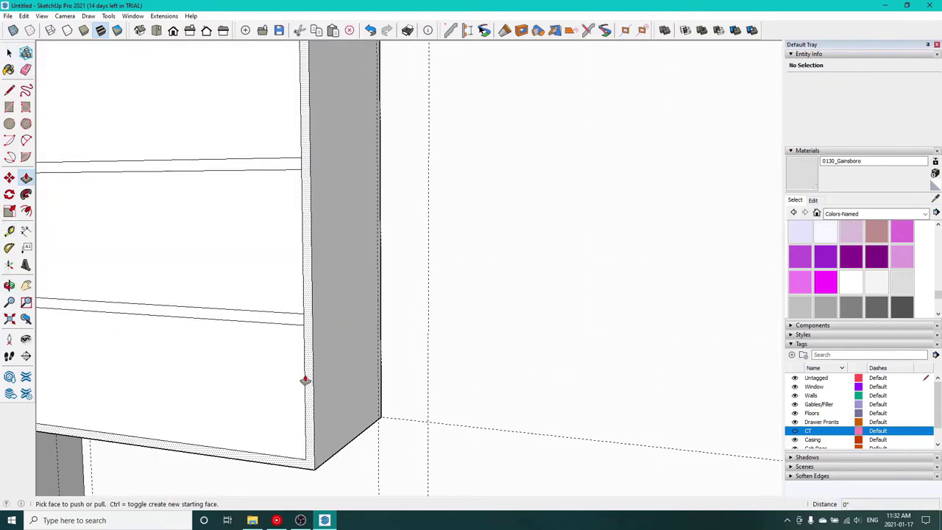
{"action": "left_click", "coordinate": [288, 389]}
{"action": "left_click", "coordinate": [370, 374]}
{"action": "scroll", "coordinate": [254, 147], "scroll_direction": "down", "scroll_amount": 5}
{"action": "scroll", "coordinate": [255, 148], "scroll_direction": "down", "scroll_amount": 4}
{"action": "middle_click_drag", "start_coordinate": [255, 148], "coordinate": [376, 257]}
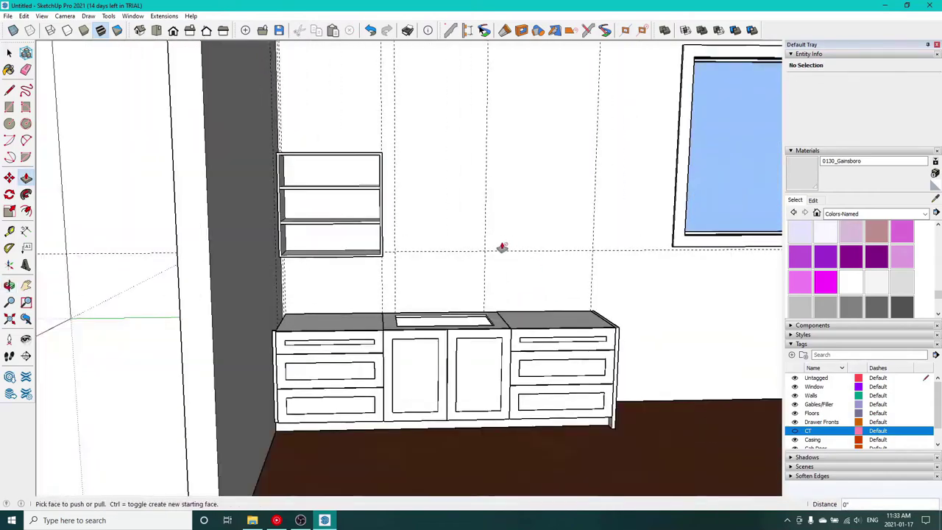
Select all of the upper cabinet's geometry and make it a group.
{"action": "key", "text": "space"}
{"action": "middle_click_drag", "start_coordinate": [442, 254], "coordinate": [331, 306]}
{"action": "triple_click", "coordinate": [373, 224]}
{"action": "middle_click_drag", "start_coordinate": [292, 139], "coordinate": [240, 196]}
{"action": "key", "text": "space"}
{"action": "right_click", "coordinate": [313, 203]}
{"action": "left_click", "coordinate": [346, 295]}
Add a new tag named Upper Cabs and assign the upper cabinet group to it.
{"action": "left_click", "coordinate": [879, 81]}
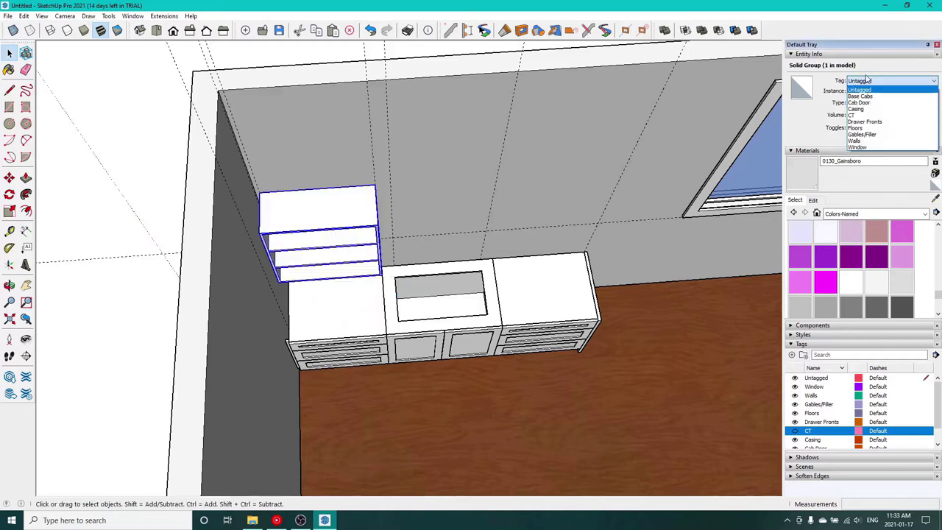
{"action": "left_click", "coordinate": [867, 79]}
{"action": "left_click", "coordinate": [791, 355]}
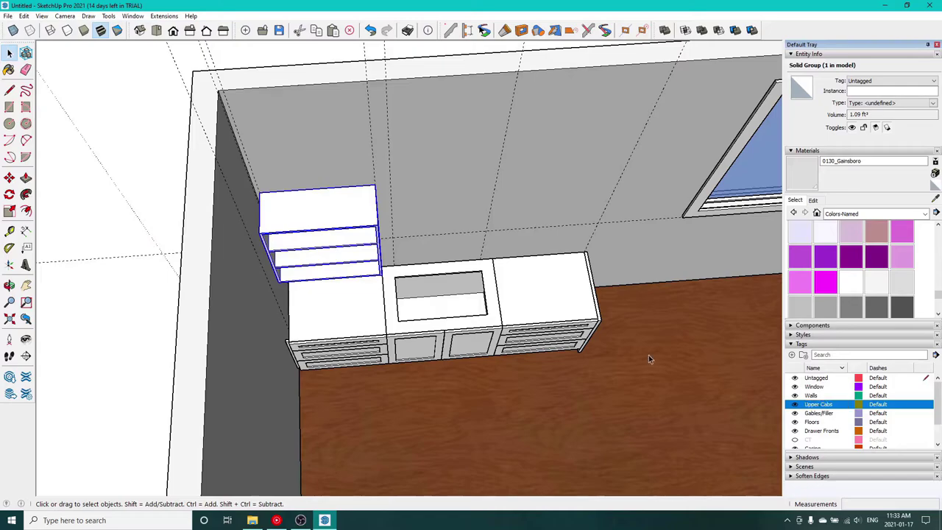
{"action": "left_click", "coordinate": [893, 81]}
{"action": "left_click", "coordinate": [882, 134]}
Copy the upper cabinet along the green axis to the vertical guide above the far end of the base cabinets.
{"action": "middle_click_drag", "start_coordinate": [450, 192], "coordinate": [420, 132]}
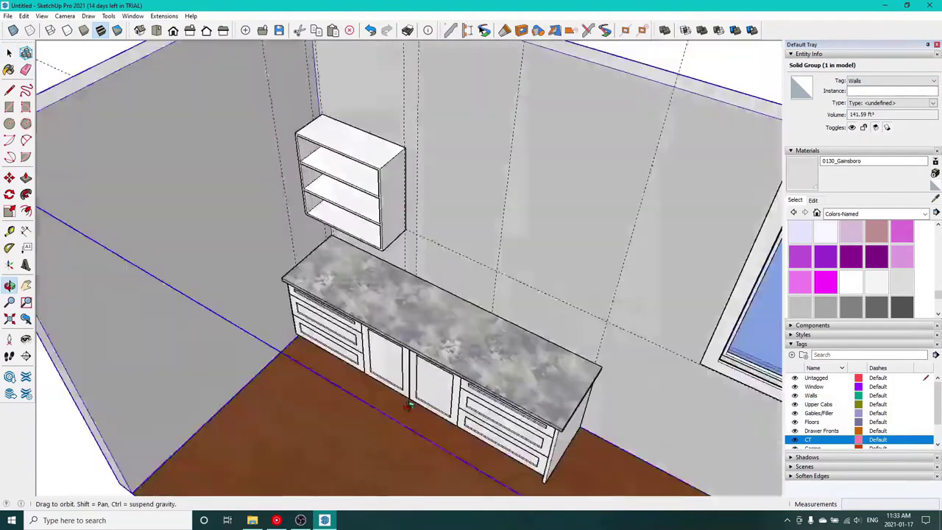
{"action": "middle_click_drag", "start_coordinate": [409, 406], "coordinate": [588, 445]}
{"action": "middle_click_drag", "start_coordinate": [458, 210], "coordinate": [441, 265], "text": "shift"}
{"action": "middle_click_drag", "start_coordinate": [665, 361], "coordinate": [233, 216], "text": "shift"}
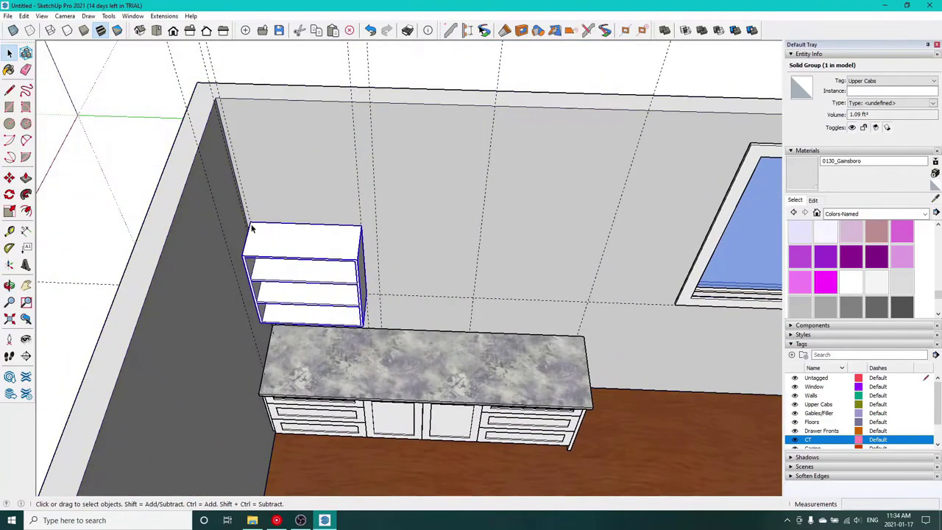
{"action": "key", "text": "m"}
{"action": "scroll", "coordinate": [251, 224], "scroll_direction": "up", "scroll_amount": 5}
{"action": "left_click", "coordinate": [672, 228]}
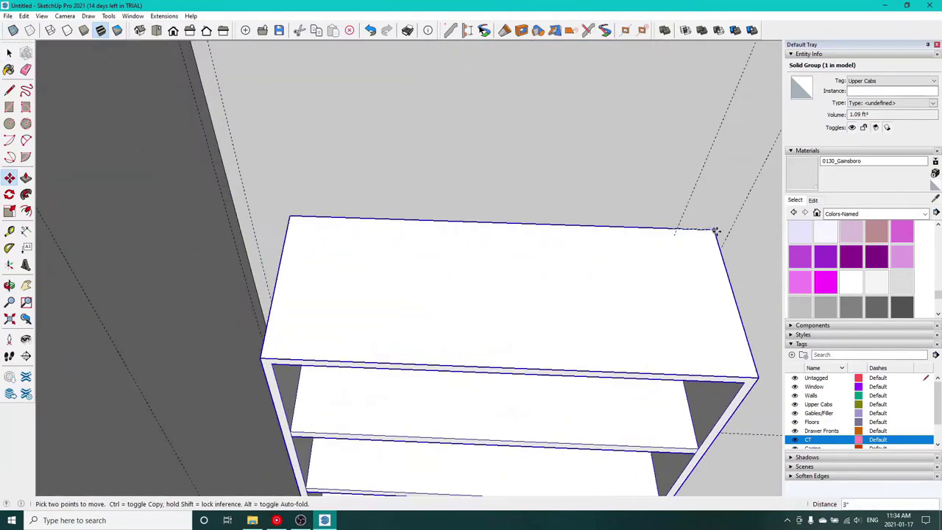
{"action": "key", "text": "ctrl"}
{"action": "middle_click_drag", "start_coordinate": [731, 236], "coordinate": [451, 132], "text": "shift"}
{"action": "middle_click_drag", "start_coordinate": [500, 294], "coordinate": [271, 101], "text": "shift"}
{"action": "scroll", "coordinate": [620, 59], "scroll_direction": "down", "scroll_amount": 3}
{"action": "key", "text": "Left"}
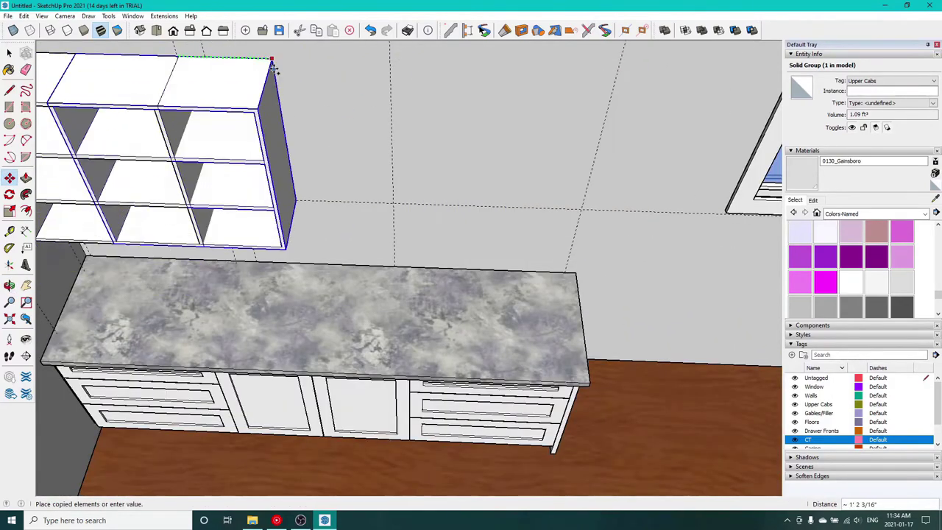
{"action": "left_click", "coordinate": [623, 63]}
{"action": "middle_click_drag", "start_coordinate": [623, 63], "coordinate": [433, 231]}
{"action": "scroll", "coordinate": [373, 129], "scroll_direction": "down", "scroll_amount": 2}
Copy the two center base cabinet doors out to open space outside the room.
{"action": "key", "text": "space"}
{"action": "left_click", "coordinate": [435, 239]}
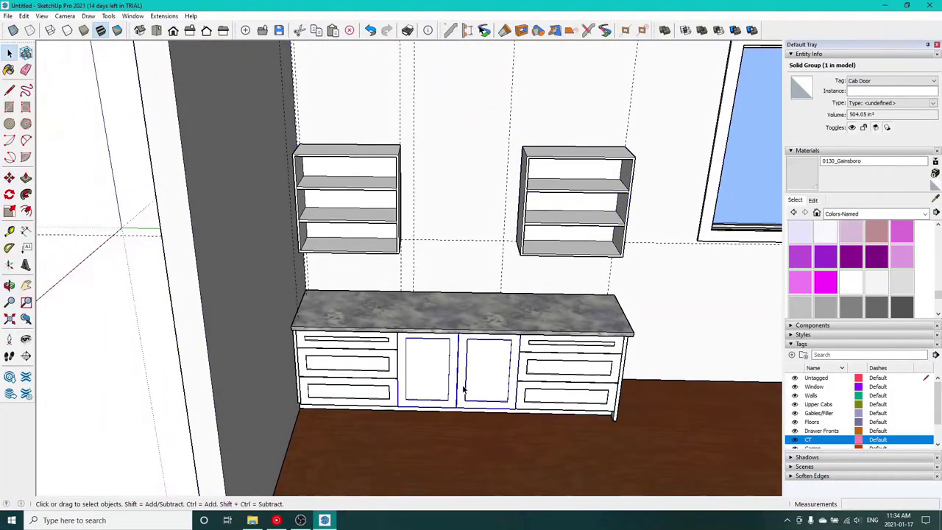
{"action": "key", "text": "m"}
{"action": "key", "text": "ctrl"}
{"action": "left_click", "coordinate": [465, 384]}
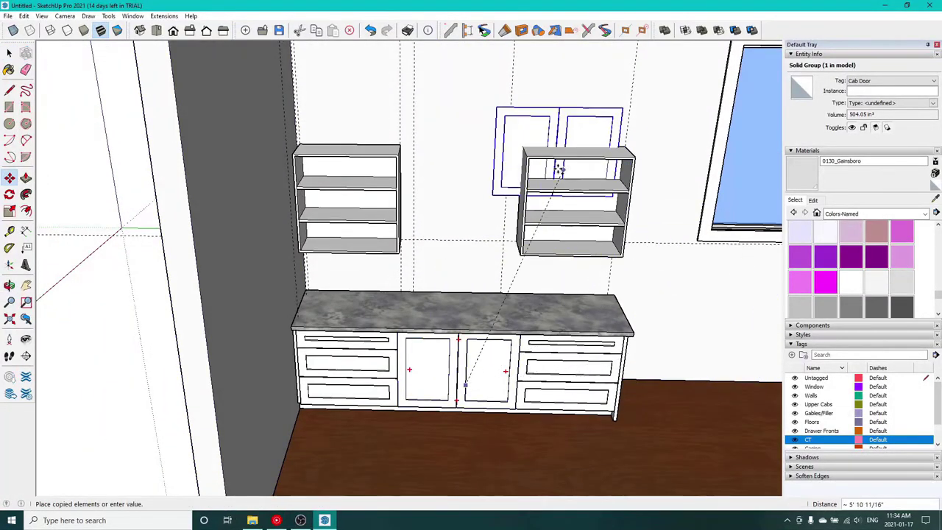
{"action": "left_click", "coordinate": [70, 364]}
Move the copied door pair by its back top corner onto the front top corner of the second upper cabinet.
{"action": "middle_click_drag", "start_coordinate": [135, 244], "coordinate": [209, 332]}
{"action": "middle_click_drag", "start_coordinate": [215, 373], "coordinate": [214, 397]}
{"action": "scroll", "coordinate": [214, 397], "scroll_direction": "up", "scroll_amount": 4}
{"action": "left_click", "coordinate": [286, 267]}
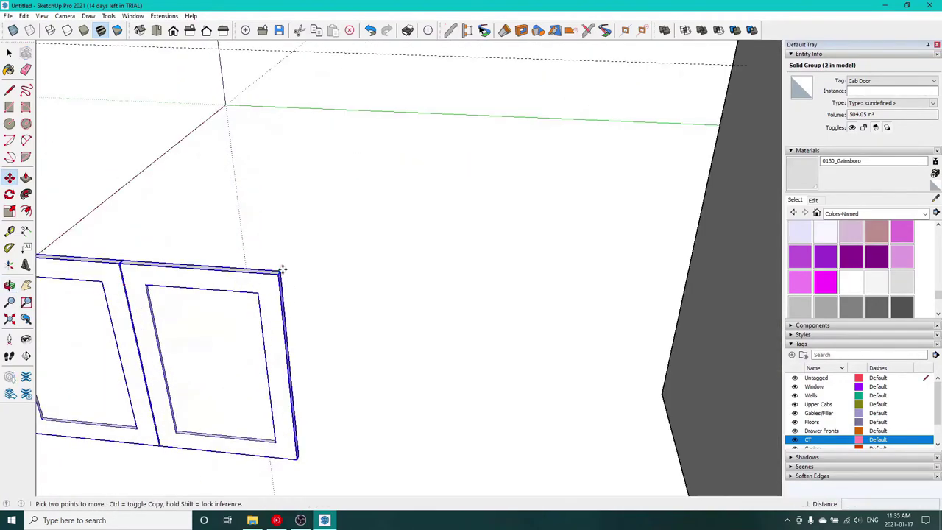
{"action": "scroll", "coordinate": [392, 293], "scroll_direction": "down", "scroll_amount": 4}
{"action": "scroll", "coordinate": [723, 219], "scroll_direction": "down", "scroll_amount": 3}
{"action": "scroll", "coordinate": [595, 153], "scroll_direction": "up", "scroll_amount": 10}
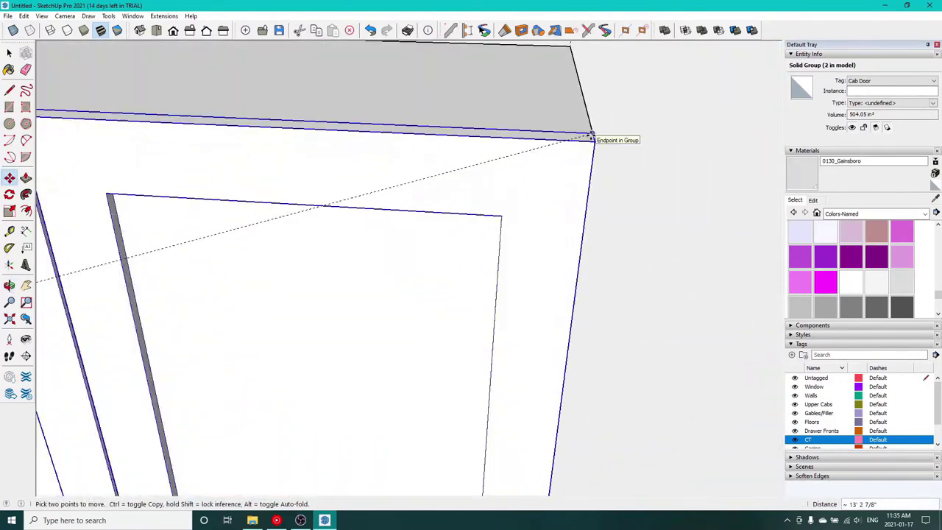
{"action": "left_click", "coordinate": [588, 136]}
Place reveal guides inside the cabinet front's top edge, 1/16 inch down, and side edge, and move the doors' corner to their intersection.
{"action": "key", "text": "t"}
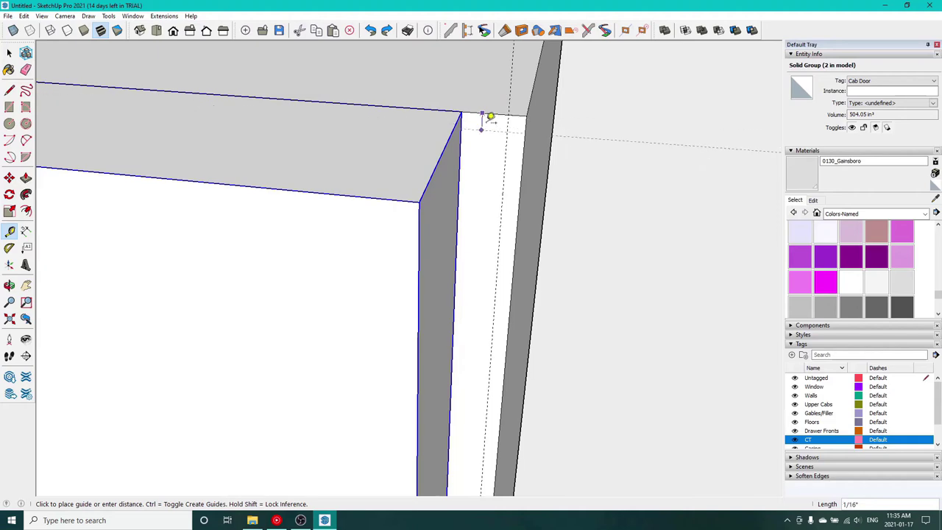
{"action": "scroll", "coordinate": [471, 118], "scroll_direction": "down", "scroll_amount": 3}
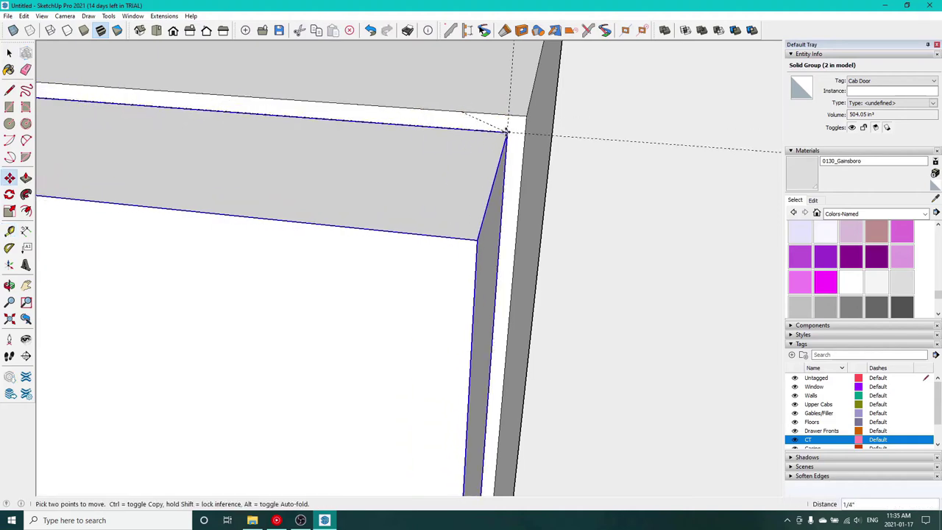
{"action": "middle_click_drag", "start_coordinate": [505, 130], "coordinate": [607, 188]}
Place a guide slightly in front of the upper cabinet's face and move the door pair out to it.
{"action": "left_click", "coordinate": [616, 137]}
{"action": "left_click", "coordinate": [611, 109]}
{"action": "middle_click_drag", "start_coordinate": [610, 110], "coordinate": [459, 125]}
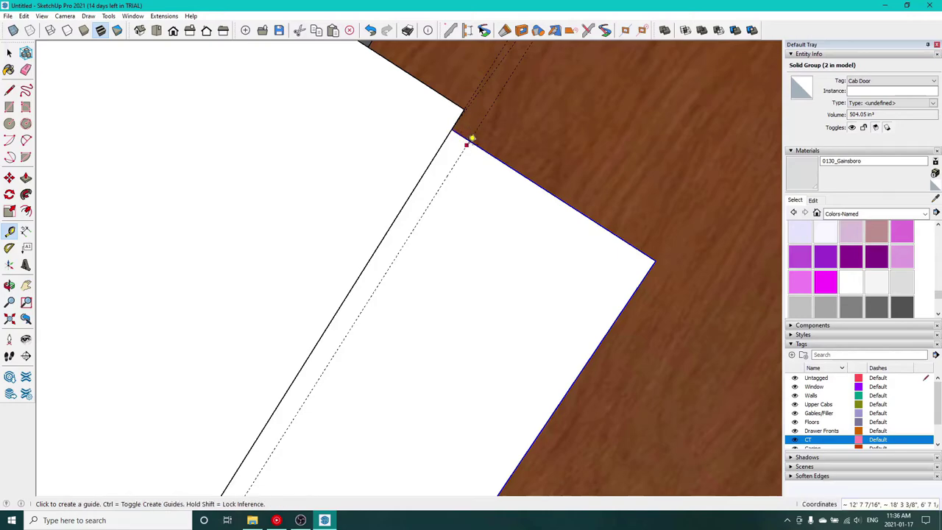
{"action": "key", "text": "m"}
{"action": "left_click", "coordinate": [470, 140]}
{"action": "scroll", "coordinate": [470, 140], "scroll_direction": "down", "scroll_amount": 6}
{"action": "key", "text": "space"}
{"action": "left_click", "coordinate": [519, 136]}
{"action": "middle_click_drag", "start_coordinate": [519, 136], "coordinate": [585, 201]}
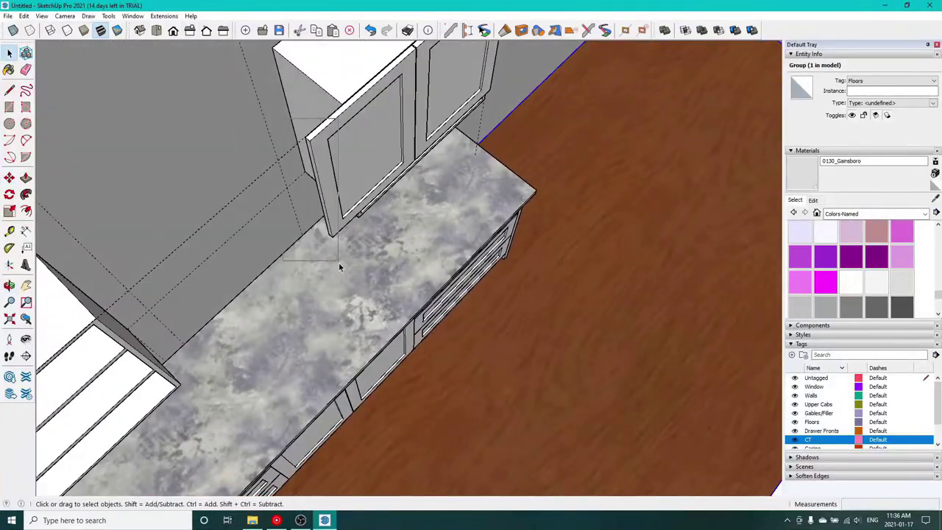
Open the door pair on the second upper cabinet for editing.
{"action": "left_click_drag", "start_coordinate": [339, 264], "coordinate": [339, 264]}
{"action": "double_click", "coordinate": [333, 216]}
{"action": "left_click_drag", "start_coordinate": [282, 119], "coordinate": [343, 254]}
{"action": "middle_click_drag", "start_coordinate": [343, 254], "coordinate": [628, 277]}
{"action": "middle_click_drag", "start_coordinate": [357, 280], "coordinate": [193, 217]}
{"action": "middle_click_drag", "start_coordinate": [376, 64], "coordinate": [355, 331]}
{"action": "scroll", "coordinate": [385, 204], "scroll_direction": "up", "scroll_amount": 3}
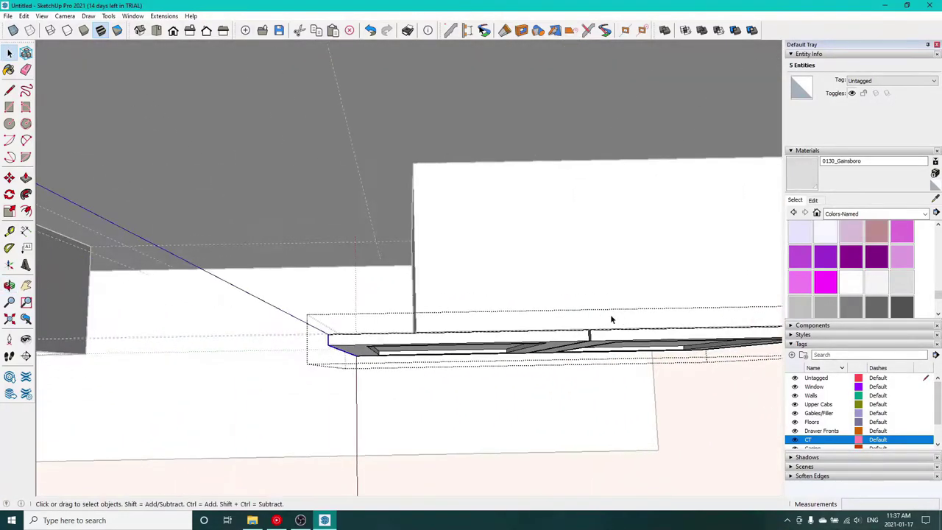
{"action": "middle_click_drag", "start_coordinate": [436, 246], "coordinate": [410, 289]}
{"action": "key", "text": "m"}
{"action": "left_click", "coordinate": [406, 286]}
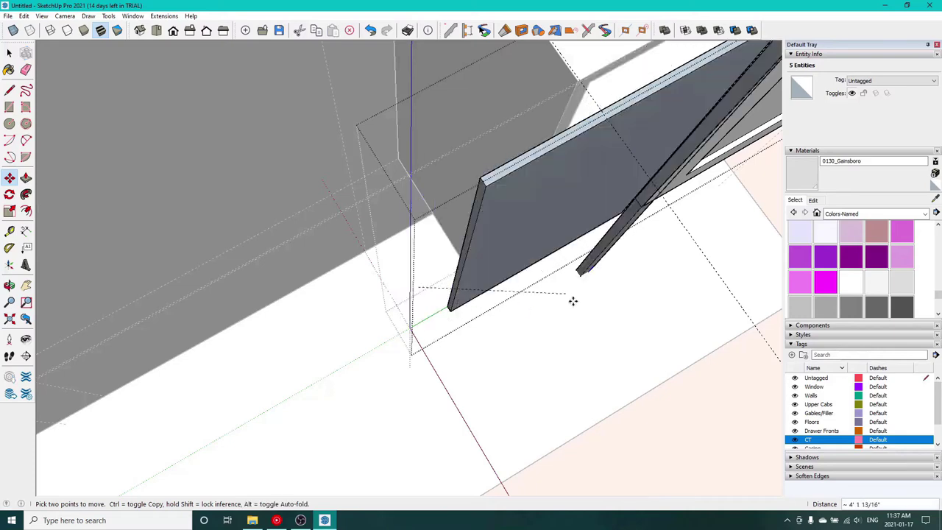
{"action": "key", "text": "Escape"}
Select the first door's complete outer side with its panel edge and move it to the reveal guide at the cabinet's side.
{"action": "middle_click_drag", "start_coordinate": [453, 239], "coordinate": [439, 263]}
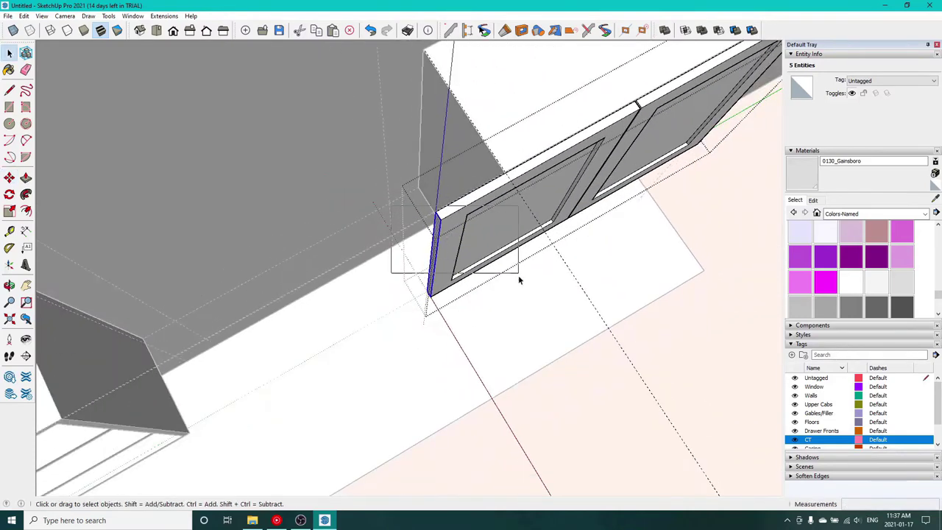
{"action": "key", "text": "m"}
{"action": "scroll", "coordinate": [485, 246], "scroll_direction": "up", "scroll_amount": 3}
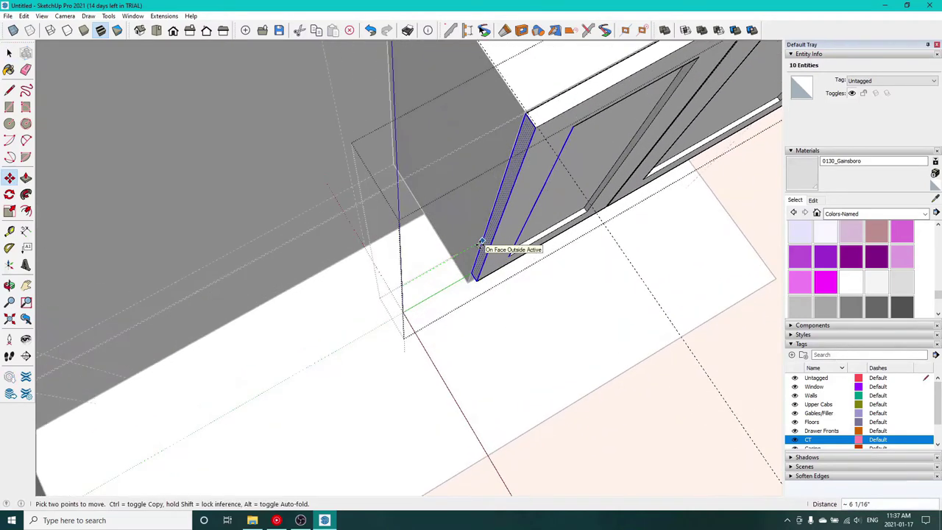
{"action": "left_click", "coordinate": [483, 233]}
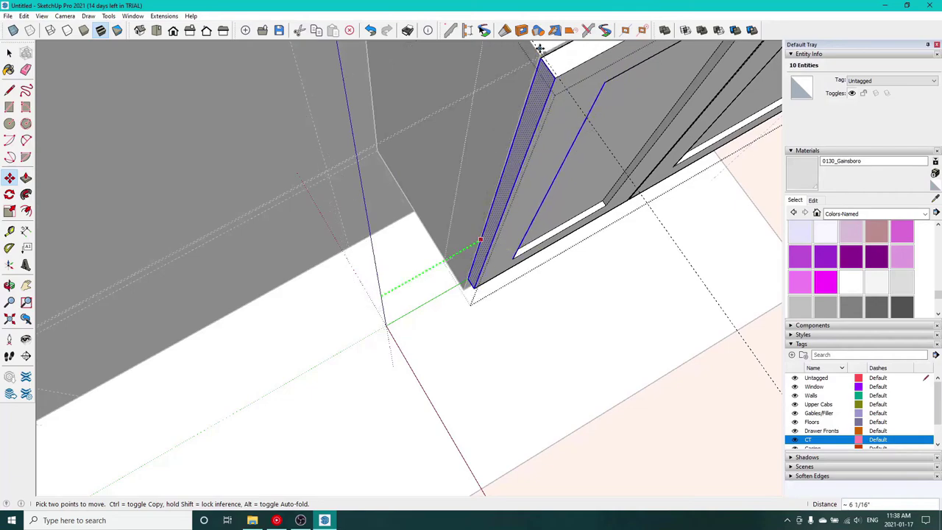
{"action": "middle_click_drag", "start_coordinate": [630, 149], "coordinate": [353, 216], "text": "shift"}
{"action": "scroll", "coordinate": [383, 220], "scroll_direction": "down", "scroll_amount": 4}
{"action": "middle_click_drag", "start_coordinate": [498, 201], "coordinate": [375, 391]}
{"action": "scroll", "coordinate": [226, 351], "scroll_direction": "up", "scroll_amount": 3}
{"action": "scroll", "coordinate": [370, 202], "scroll_direction": "up", "scroll_amount": 2}
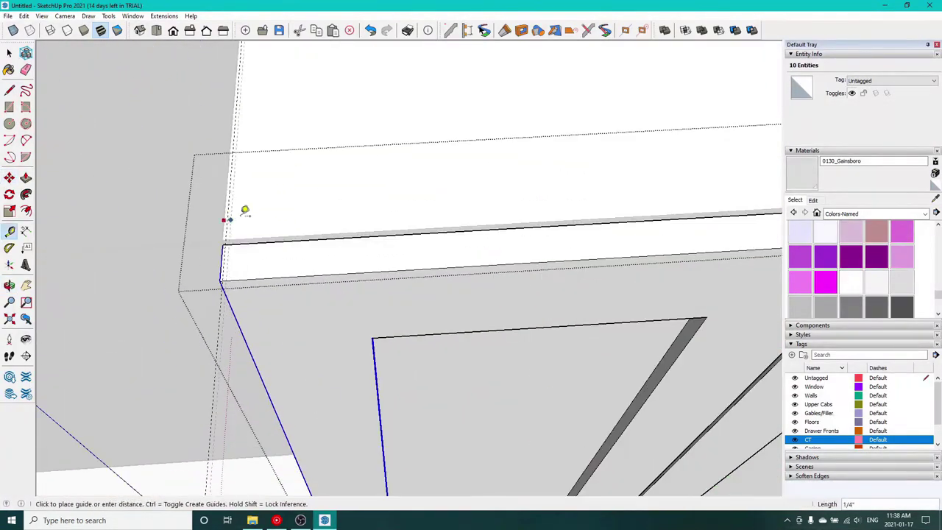
Place narrow reveal guides on both sides of the cabinet's centre line and erase the middle guide.
{"action": "middle_click_drag", "start_coordinate": [370, 201], "coordinate": [100, 235]}
{"action": "scroll", "coordinate": [637, 224], "scroll_direction": "down", "scroll_amount": 3}
{"action": "middle_click_drag", "start_coordinate": [660, 224], "coordinate": [413, 208], "text": "shift"}
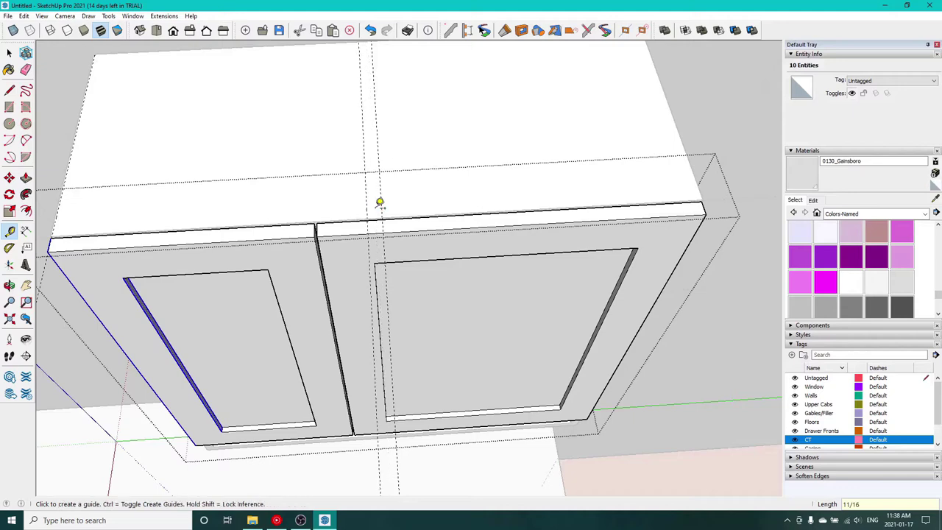
{"action": "scroll", "coordinate": [302, 208], "scroll_direction": "up", "scroll_amount": 3}
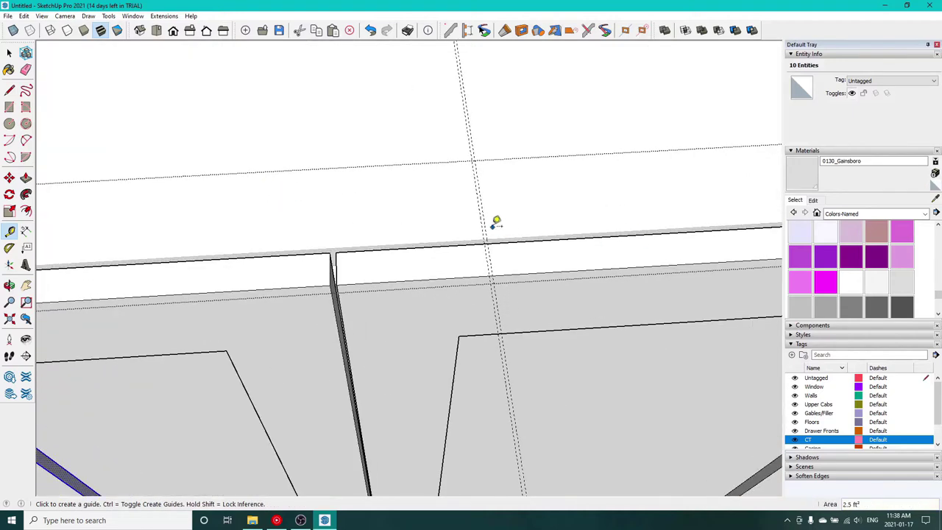
{"action": "key", "text": "e"}
{"action": "scroll", "coordinate": [490, 220], "scroll_direction": "up", "scroll_amount": 2}
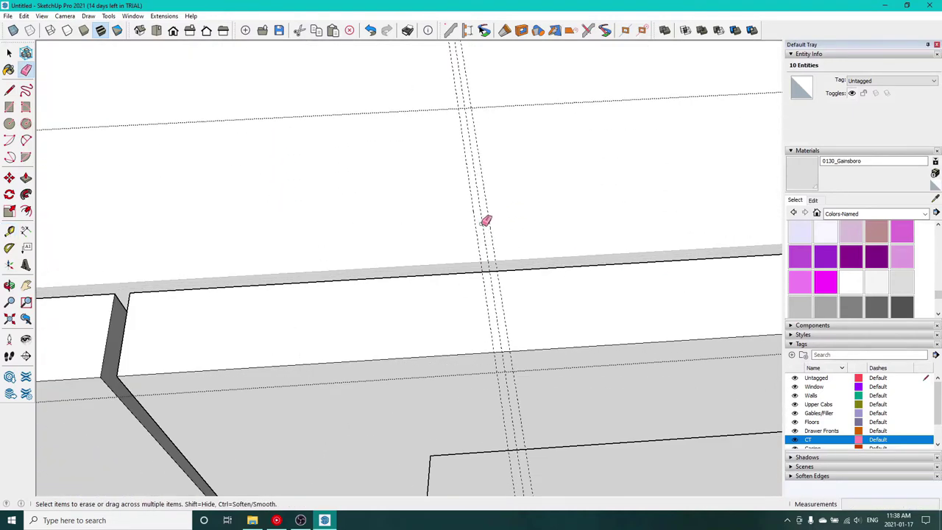
{"action": "left_click", "coordinate": [484, 227]}
Move both doors' inner edges together to the centre reveal guides, leaving the gap on the cabinet's midline, and close the group.
{"action": "scroll", "coordinate": [475, 237], "scroll_direction": "down", "scroll_amount": 4}
{"action": "mouse_move", "coordinate": [403, 370]}
{"action": "middle_mouse_down"}
{"action": "mouse_move", "coordinate": [403, 328]}
{"action": "mouse_move", "coordinate": [444, 433]}
{"action": "mouse_move", "coordinate": [405, 388]}
{"action": "middle_mouse_up"}
{"action": "scroll", "coordinate": [404, 389], "scroll_direction": "down", "scroll_amount": 3}
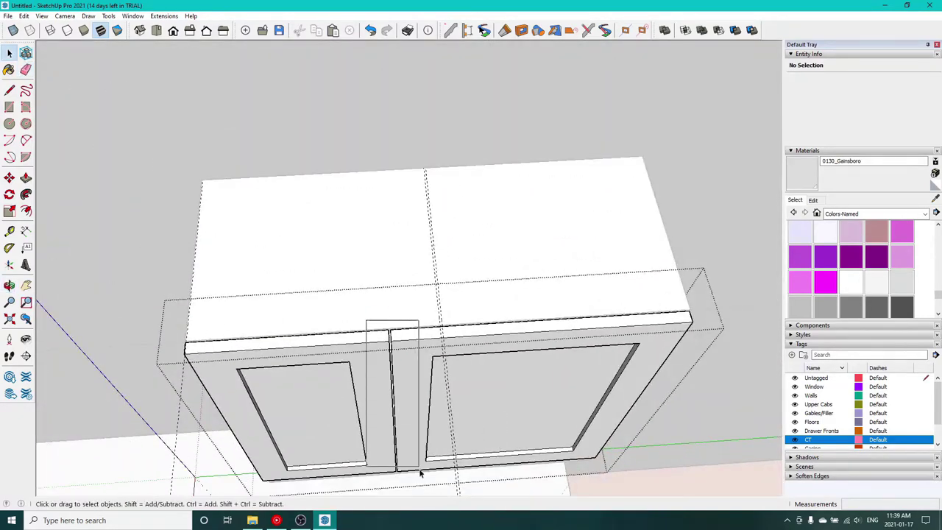
{"action": "left_click_drag", "start_coordinate": [309, 315], "coordinate": [465, 507]}
{"action": "left_click", "coordinate": [398, 386]}
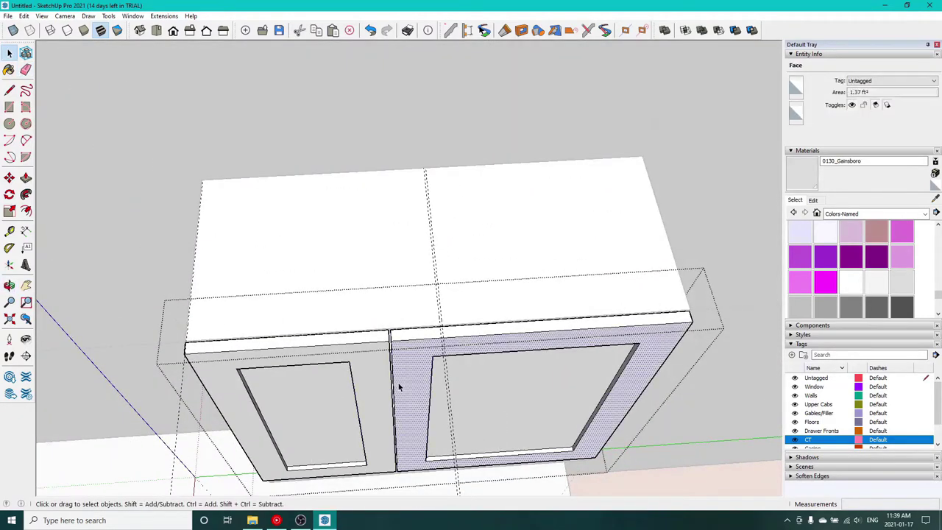
{"action": "left_click_drag", "start_coordinate": [446, 383], "coordinate": [414, 461]}
{"action": "key", "text": "m"}
{"action": "left_click", "coordinate": [397, 419]}
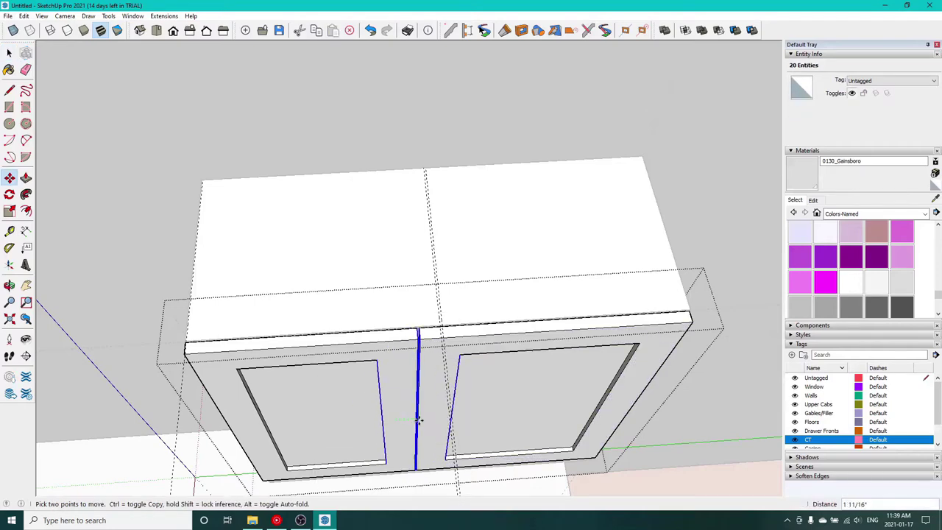
{"action": "scroll", "coordinate": [439, 319], "scroll_direction": "up", "scroll_amount": 3}
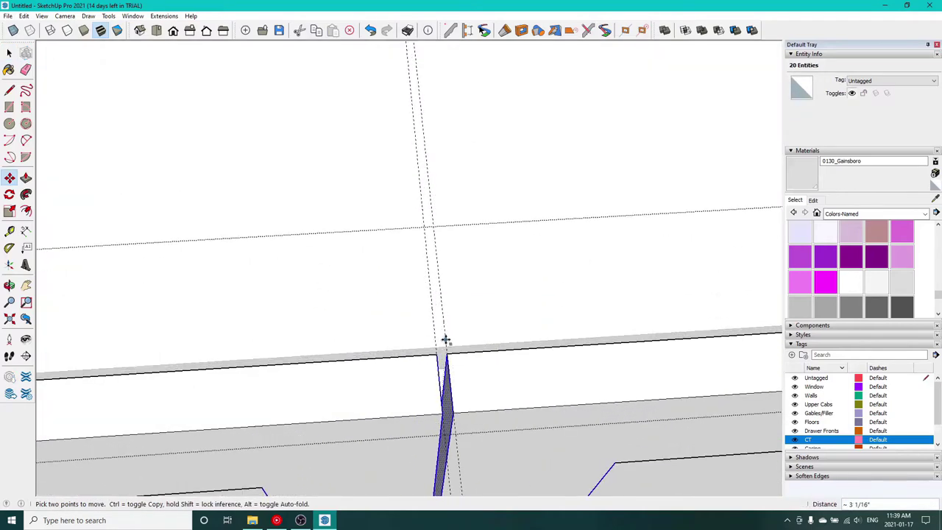
{"action": "left_click", "coordinate": [445, 339]}
{"action": "scroll", "coordinate": [445, 339], "scroll_direction": "up", "scroll_amount": 2}
{"action": "scroll", "coordinate": [445, 339], "scroll_direction": "down", "scroll_amount": 10}
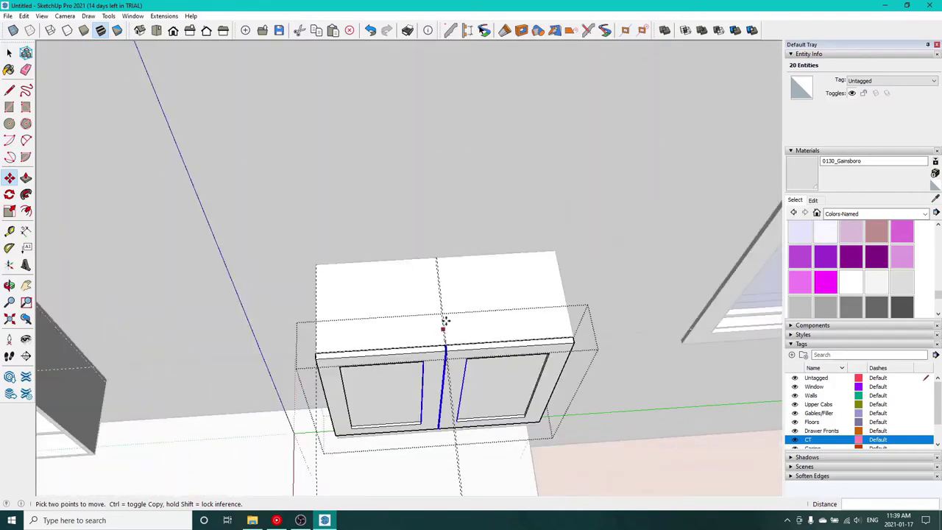
{"action": "key", "text": "space"}
{"action": "left_click", "coordinate": [456, 245]}
Place a reveal guide slightly above the second upper cabinet's bottom front edge.
{"action": "middle_click_drag", "start_coordinate": [456, 246], "coordinate": [473, 286]}
{"action": "scroll", "coordinate": [309, 404], "scroll_direction": "up", "scroll_amount": 5}
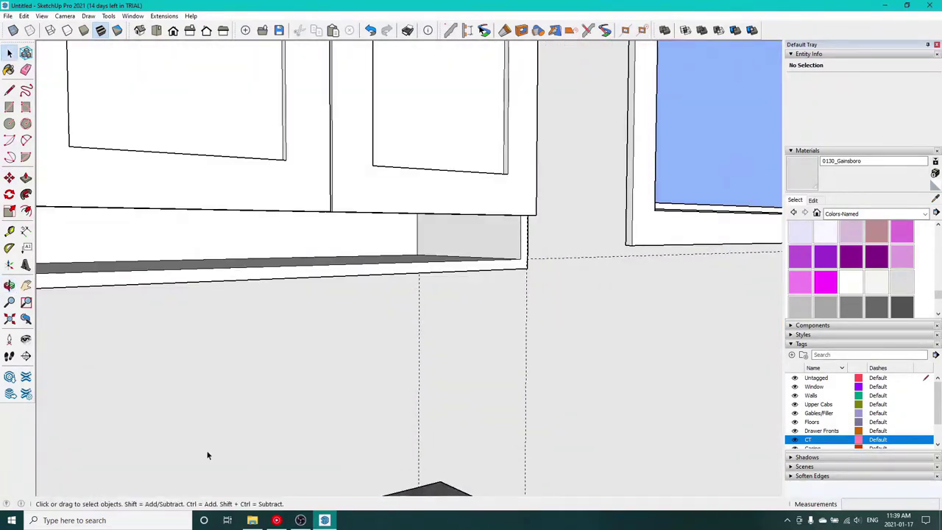
{"action": "left_click", "coordinate": [334, 268]}
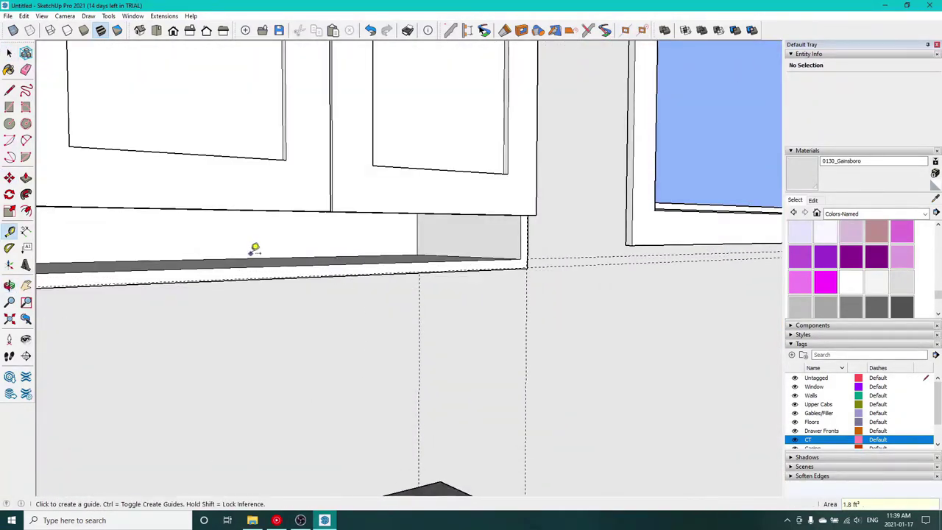
{"action": "middle_click_drag", "start_coordinate": [250, 252], "coordinate": [328, 295]}
{"action": "scroll", "coordinate": [328, 292], "scroll_direction": "down", "scroll_amount": 6}
Open the door pair, stretch both doors' bottom edges down to the lower reveal guide, and close the group.
{"action": "key", "text": "space"}
{"action": "double_click", "coordinate": [327, 288]}
{"action": "scroll", "coordinate": [326, 288], "scroll_direction": "up", "scroll_amount": 5}
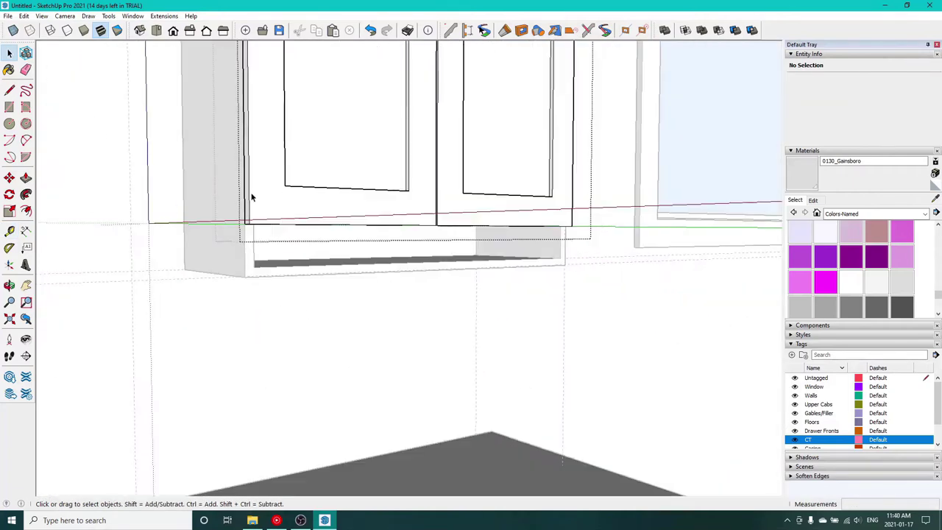
{"action": "left_click_drag", "start_coordinate": [237, 166], "coordinate": [450, 243]}
{"action": "key", "text": "m"}
{"action": "scroll", "coordinate": [450, 244], "scroll_direction": "up", "scroll_amount": 5}
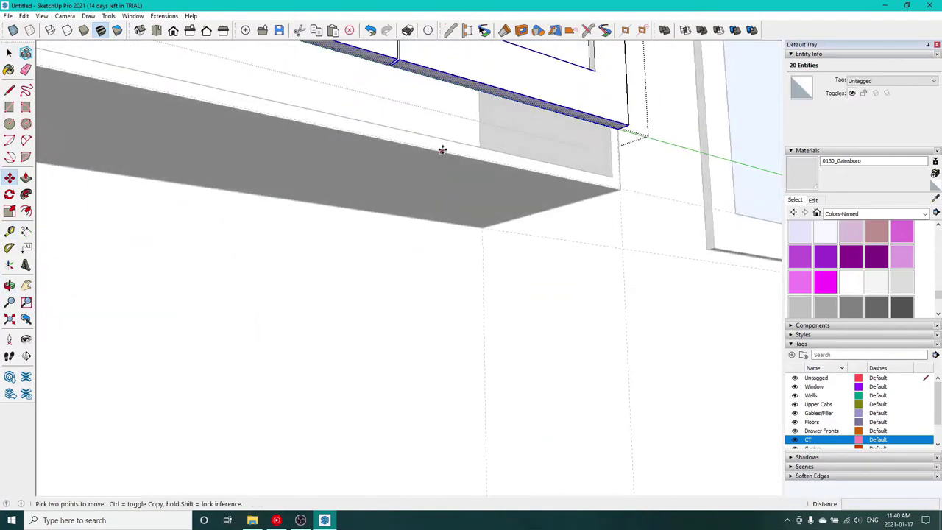
{"action": "left_click", "coordinate": [446, 113]}
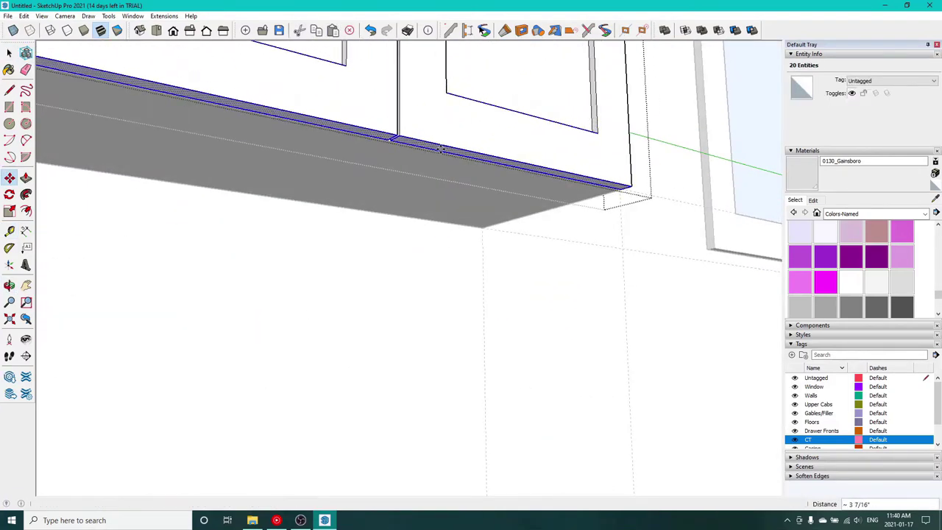
{"action": "left_click", "coordinate": [440, 149]}
{"action": "middle_click_drag", "start_coordinate": [440, 149], "coordinate": [299, 300]}
{"action": "scroll", "coordinate": [299, 301], "scroll_direction": "down", "scroll_amount": 5}
{"action": "key", "text": "space"}
{"action": "left_click", "coordinate": [299, 128]}
Erase the centre reveal guides at the gap between the second upper cabinet's doors.
{"action": "middle_click_drag", "start_coordinate": [299, 128], "coordinate": [445, 195]}
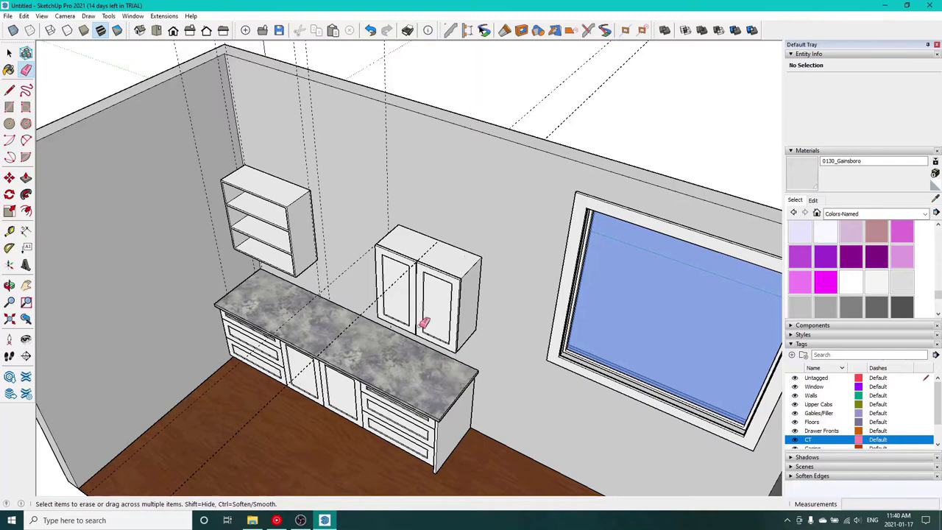
{"action": "scroll", "coordinate": [427, 252], "scroll_direction": "up", "scroll_amount": 5}
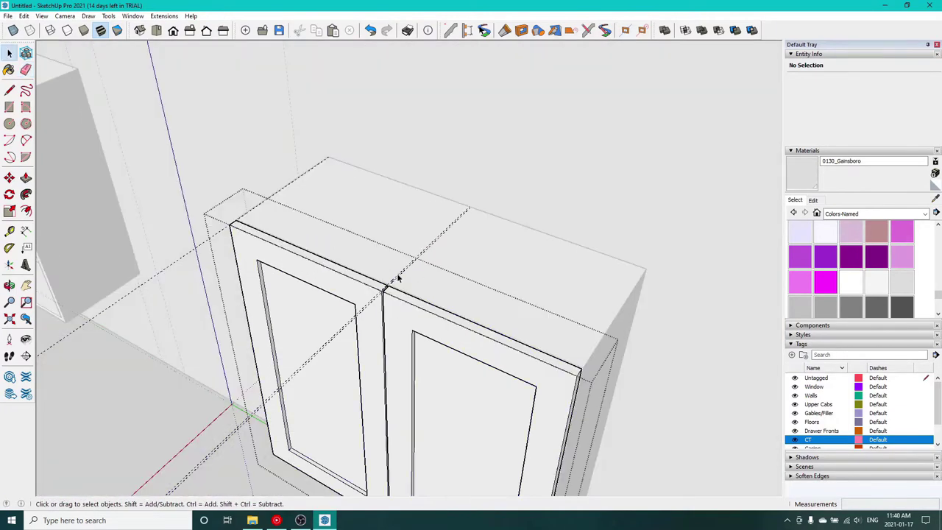
{"action": "scroll", "coordinate": [260, 264], "scroll_direction": "down", "scroll_amount": 5}
{"action": "key", "text": "space"}
{"action": "double_click", "coordinate": [251, 253]}
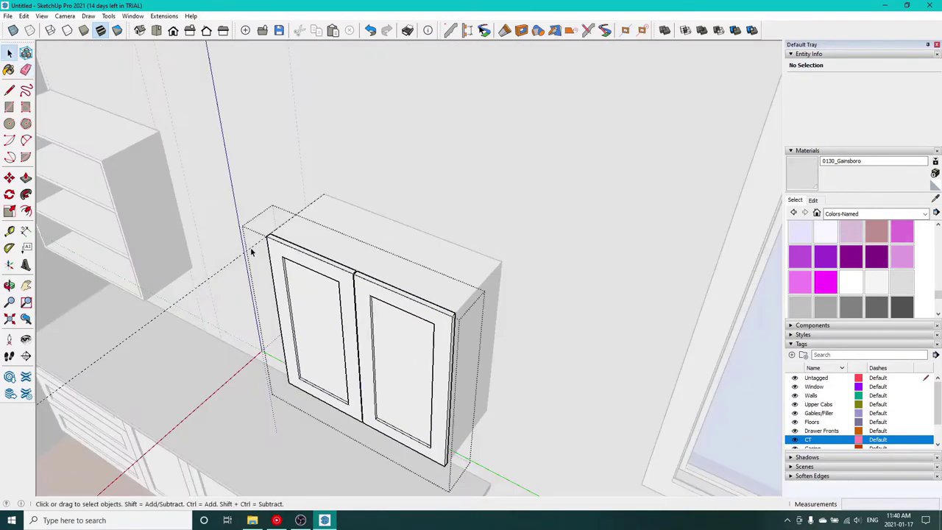
{"action": "key", "text": "space"}
{"action": "left_click", "coordinate": [220, 173]}
Place a reveal guide 1/16 inch in from the side edge of the first upper cabinet.
{"action": "scroll", "coordinate": [222, 170], "scroll_direction": "down", "scroll_amount": 3}
{"action": "scroll", "coordinate": [312, 181], "scroll_direction": "down", "scroll_amount": 3}
{"action": "mouse_move", "coordinate": [223, 170]}
{"action": "middle_mouse_down"}
{"action": "mouse_move", "coordinate": [311, 181]}
{"action": "mouse_move", "coordinate": [335, 228]}
{"action": "mouse_move", "coordinate": [461, 265]}
{"action": "mouse_move", "coordinate": [248, 420]}
{"action": "mouse_move", "coordinate": [299, 273]}
{"action": "mouse_move", "coordinate": [217, 295]}
{"action": "mouse_move", "coordinate": [210, 252]}
{"action": "mouse_move", "coordinate": [264, 309]}
{"action": "mouse_move", "coordinate": [375, 133]}
{"action": "mouse_move", "coordinate": [571, 178]}
{"action": "mouse_move", "coordinate": [571, 290]}
{"action": "middle_mouse_up"}
{"action": "key", "text": "e"}
{"action": "scroll", "coordinate": [581, 272], "scroll_direction": "up", "scroll_amount": 5}
{"action": "type", "text": "t"}
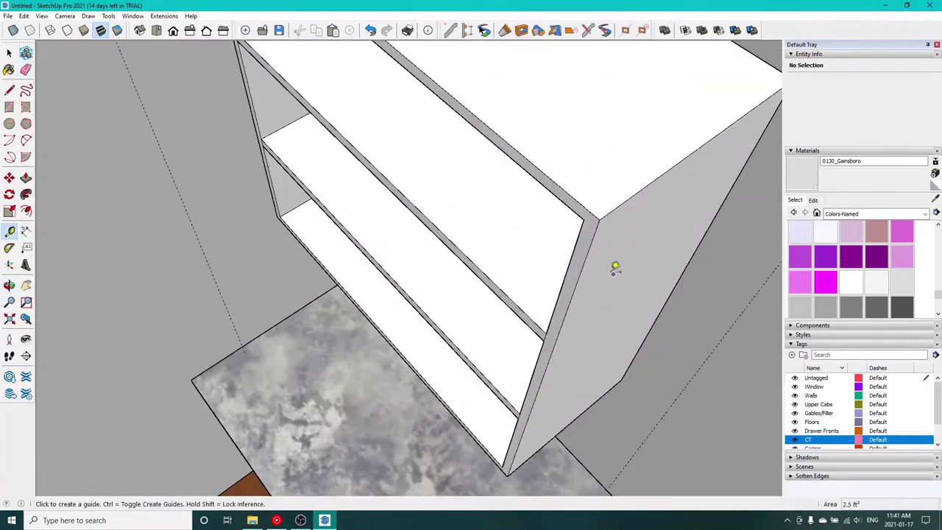
{"action": "type", "text": "/16"}
{"action": "key", "text": "Return"}
Copy the finished door pair by its back top corner onto the front of the first upper cabinet.
{"action": "scroll", "coordinate": [586, 247], "scroll_direction": "down", "scroll_amount": 6}
{"action": "middle_click_drag", "start_coordinate": [586, 247], "coordinate": [378, 265]}
{"action": "key", "text": "space"}
{"action": "left_click", "coordinate": [378, 256]}
{"action": "key", "text": "m"}
{"action": "scroll", "coordinate": [391, 227], "scroll_direction": "up", "scroll_amount": 6}
{"action": "left_click", "coordinate": [378, 216]}
{"action": "key", "text": "ctrl"}
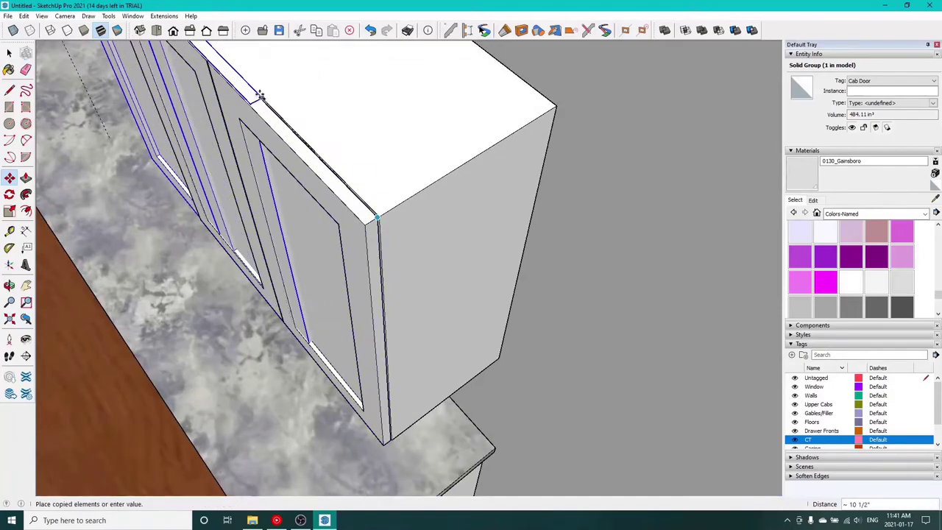
{"action": "middle_click_drag", "start_coordinate": [252, 90], "coordinate": [683, 214]}
{"action": "scroll", "coordinate": [593, 222], "scroll_direction": "up", "scroll_amount": 6}
{"action": "left_click", "coordinate": [574, 268]}
{"action": "scroll", "coordinate": [683, 214], "scroll_direction": "down", "scroll_amount": 6}
{"action": "left_click", "coordinate": [311, 259]}
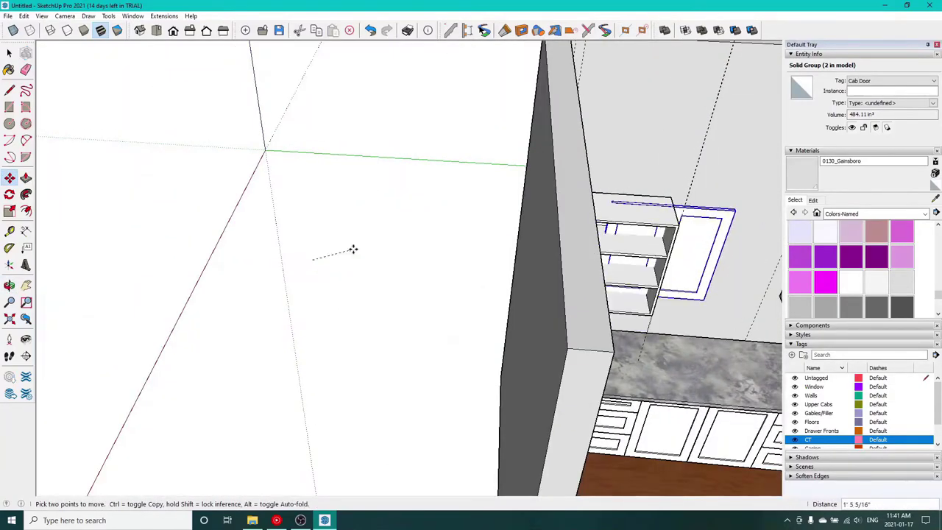
{"action": "key", "text": "space"}
{"action": "left_click", "coordinate": [355, 256]}
{"action": "scroll", "coordinate": [353, 255], "scroll_direction": "down", "scroll_amount": 4}
{"action": "middle_click_drag", "start_coordinate": [278, 258], "coordinate": [611, 304], "text": "shift"}
{"action": "scroll", "coordinate": [264, 260], "scroll_direction": "down", "scroll_amount": 5}
{"action": "middle_click_drag", "start_coordinate": [612, 305], "coordinate": [412, 272]}
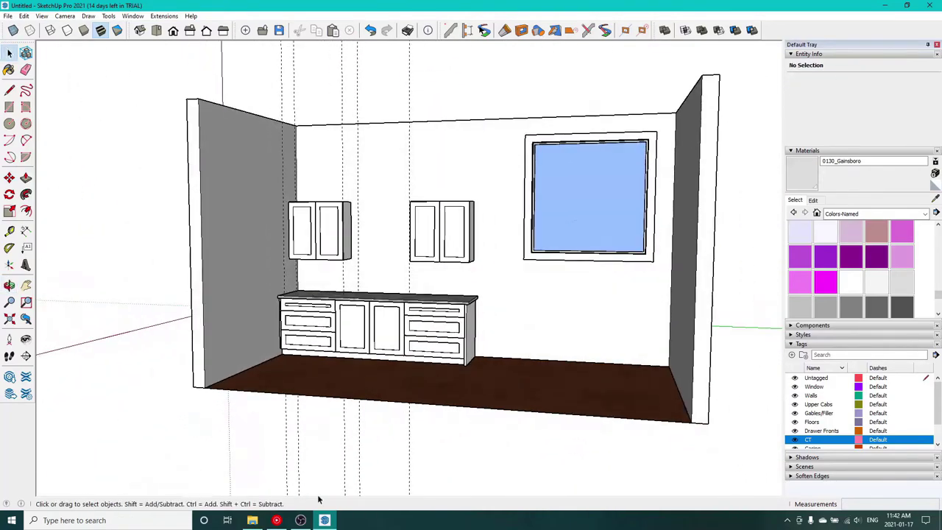
{"action": "left_click", "coordinate": [391, 397]}
{"action": "scroll", "coordinate": [391, 411], "scroll_direction": "down", "scroll_amount": 2}
{"action": "mouse_move", "coordinate": [361, 383]}
{"action": "middle_mouse_down"}
{"action": "mouse_move", "coordinate": [391, 424]}
{"action": "mouse_move", "coordinate": [357, 404]}
{"action": "mouse_move", "coordinate": [305, 404]}
{"action": "mouse_move", "coordinate": [351, 128]}
{"action": "mouse_move", "coordinate": [355, 242]}
{"action": "mouse_move", "coordinate": [478, 309]}
{"action": "middle_mouse_up"}
Erase leftover vertical guides on the back wall around the upper cabinets.
{"action": "scroll", "coordinate": [383, 419], "scroll_direction": "up", "scroll_amount": 4}
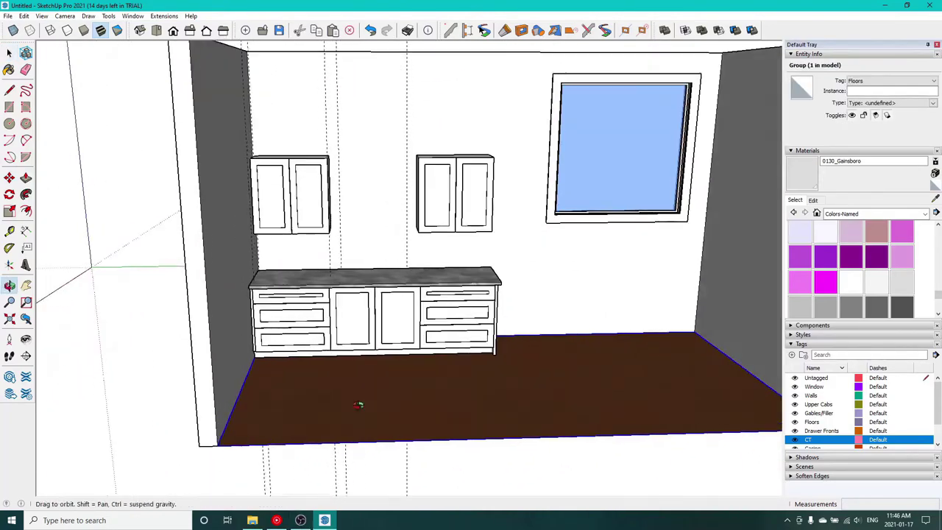
{"action": "scroll", "coordinate": [342, 401], "scroll_direction": "up", "scroll_amount": 4}
{"action": "key", "text": "e"}
{"action": "left_click", "coordinate": [349, 130]}
{"action": "scroll", "coordinate": [360, 250], "scroll_direction": "down", "scroll_amount": 4}
{"action": "scroll", "coordinate": [478, 309], "scroll_direction": "down", "scroll_amount": 4}
{"action": "key", "text": "e"}
{"action": "scroll", "coordinate": [353, 290], "scroll_direction": "up", "scroll_amount": 6}
Draw a shelf rectangle between horizontal guides on the wall, spanning the two upper cabinets, and extrude it 9 inches.
{"action": "key", "text": "t"}
{"action": "scroll", "coordinate": [339, 193], "scroll_direction": "up", "scroll_amount": 2}
{"action": "left_click", "coordinate": [436, 324]}
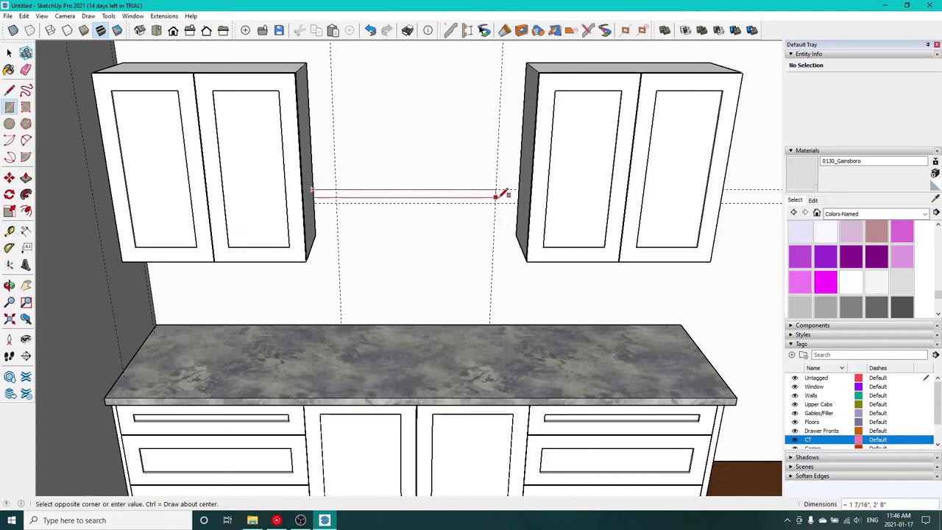
{"action": "key", "text": "p"}
{"action": "left_click", "coordinate": [451, 197]}
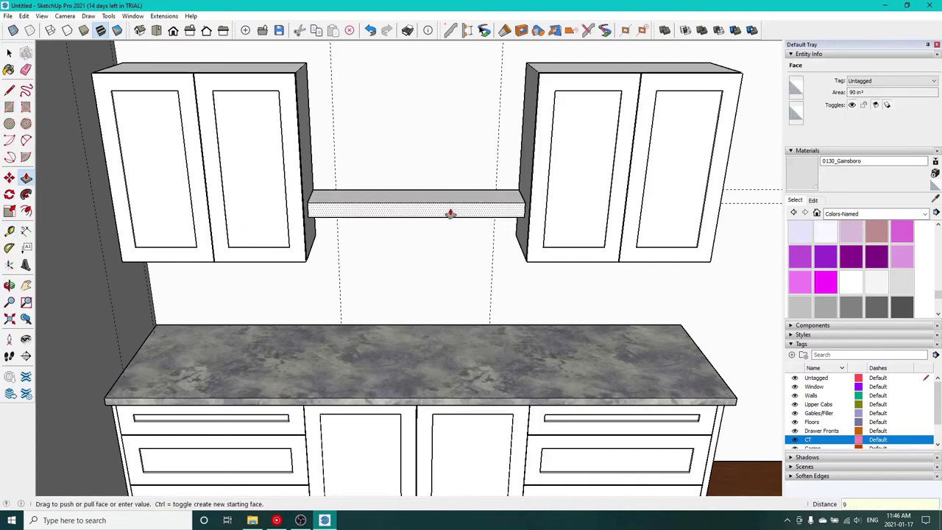
{"action": "key", "text": "Return"}
Group the floating shelf and assign it to a new tag named Floaters.
{"action": "triple_click", "coordinate": [415, 221]}
{"action": "right_click", "coordinate": [415, 221]}
{"action": "left_click", "coordinate": [441, 285]}
{"action": "left_click", "coordinate": [792, 355]}
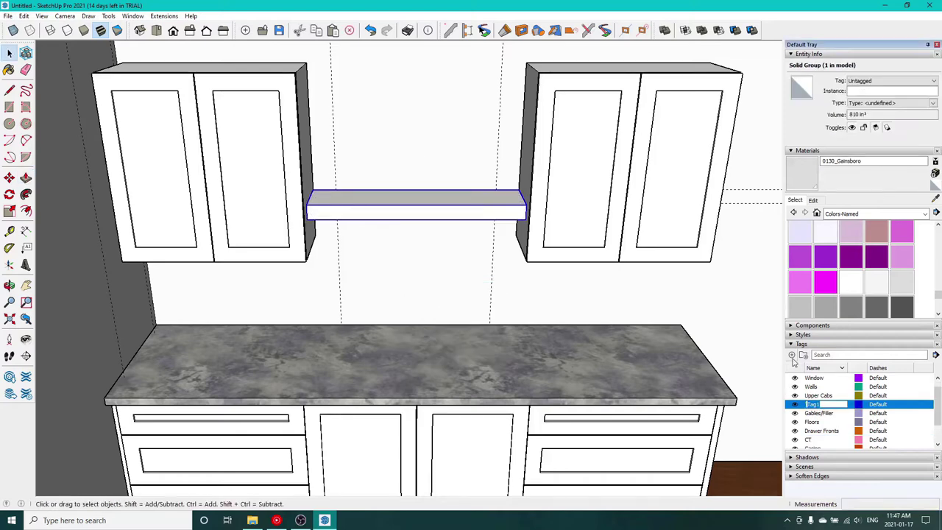
{"action": "left_click", "coordinate": [890, 81]}
{"action": "left_click", "coordinate": [859, 128]}
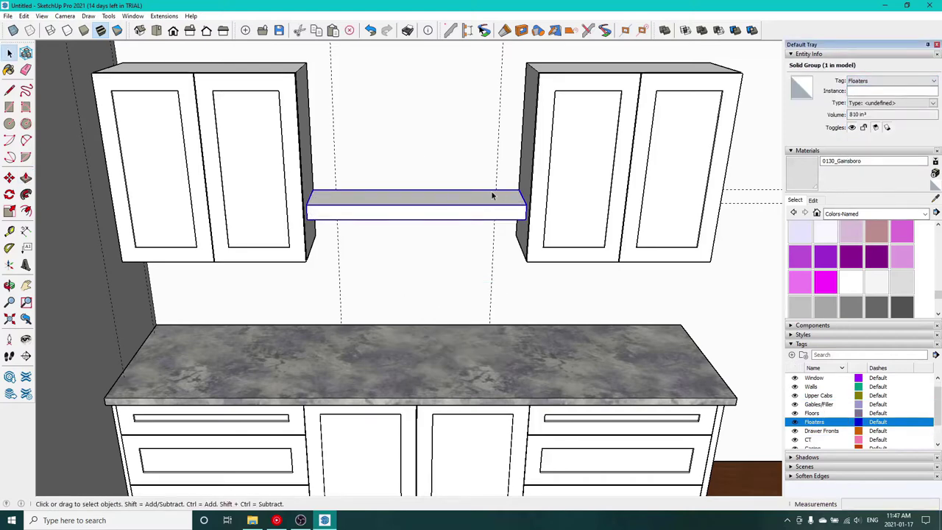
Place a horizontal guide on the wall 12 inches above the floating shelf's back top edge.
{"action": "left_click", "coordinate": [420, 176]}
{"action": "key", "text": "t"}
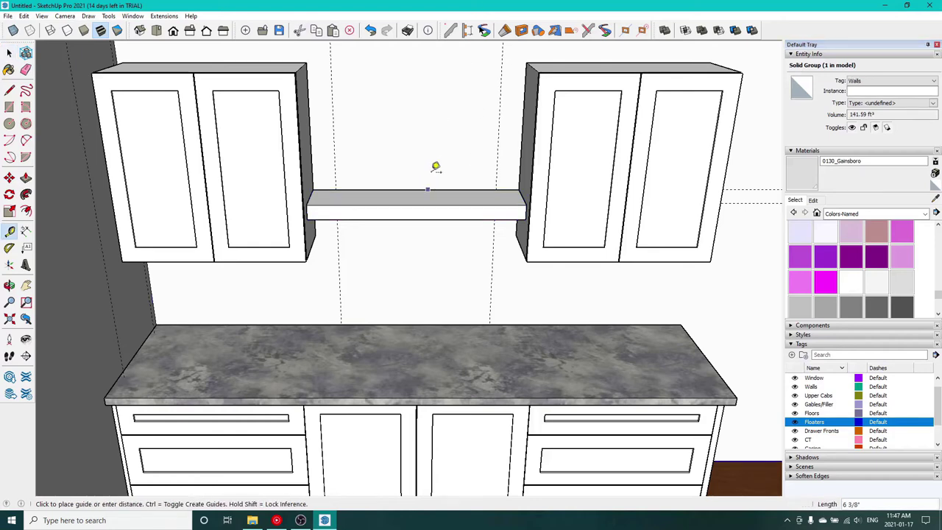
{"action": "left_click", "coordinate": [427, 189]}
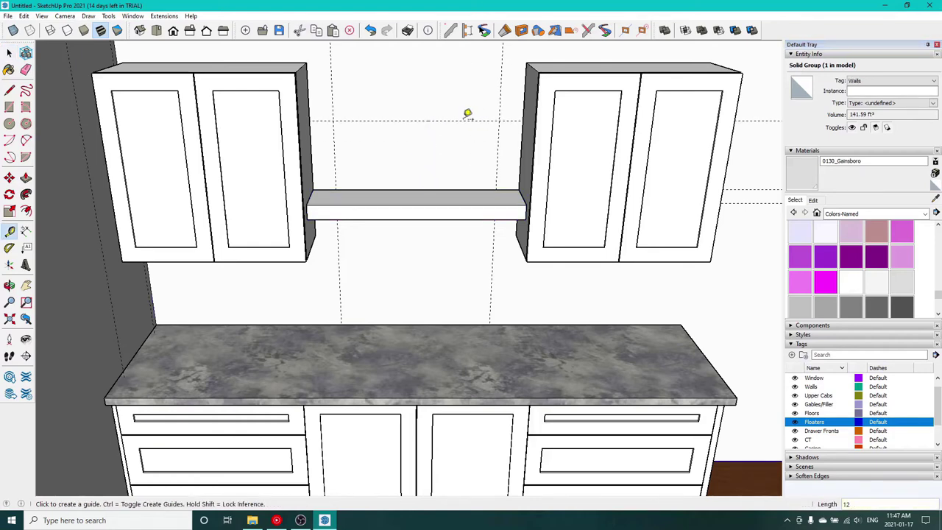
Copy the floating shelf straight up to the guide above it.
{"action": "middle_click_drag", "start_coordinate": [456, 132], "coordinate": [340, 314]}
{"action": "key", "text": "m"}
{"action": "left_click", "coordinate": [316, 236]}
{"action": "key", "text": "ctrl"}
{"action": "left_click", "coordinate": [318, 181]}
{"action": "scroll", "coordinate": [353, 257], "scroll_direction": "down", "scroll_amount": 3}
{"action": "middle_click_drag", "start_coordinate": [356, 258], "coordinate": [340, 298]}
Open the upper floating shelf group and paint its faces with Wood Bamboo from the Wood materials library.
{"action": "key", "text": "space"}
{"action": "double_click", "coordinate": [360, 205]}
{"action": "key", "text": "b"}
{"action": "left_click", "coordinate": [875, 214]}
{"action": "left_click", "coordinate": [853, 342]}
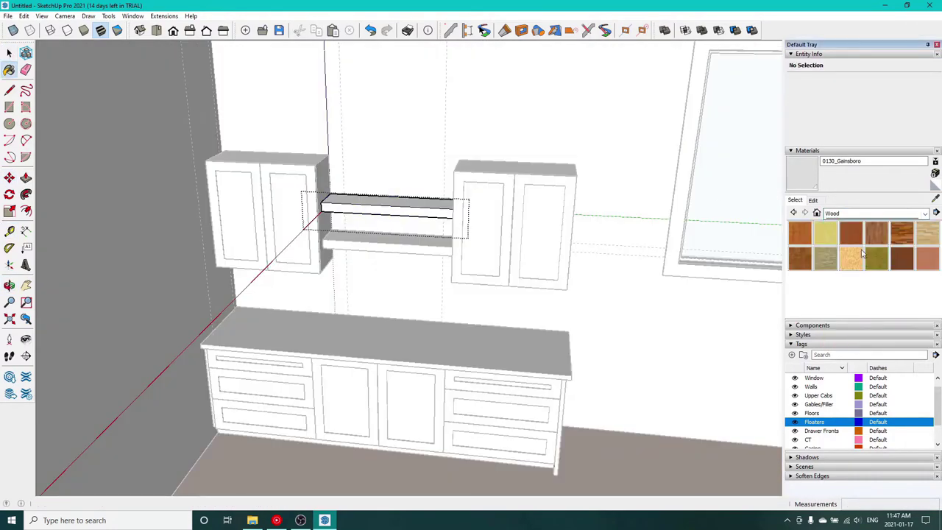
{"action": "left_click", "coordinate": [799, 243]}
{"action": "left_click", "coordinate": [408, 204]}
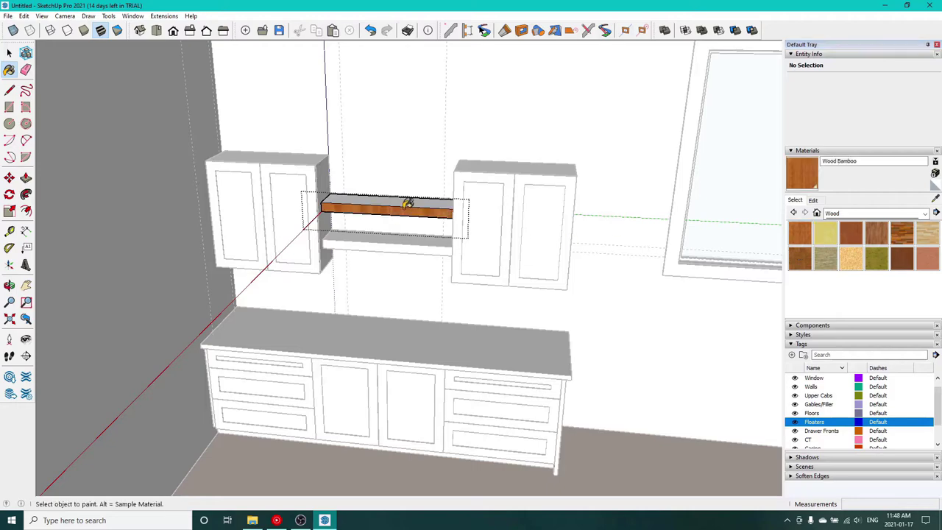
{"action": "middle_click_drag", "start_coordinate": [418, 219], "coordinate": [412, 269]}
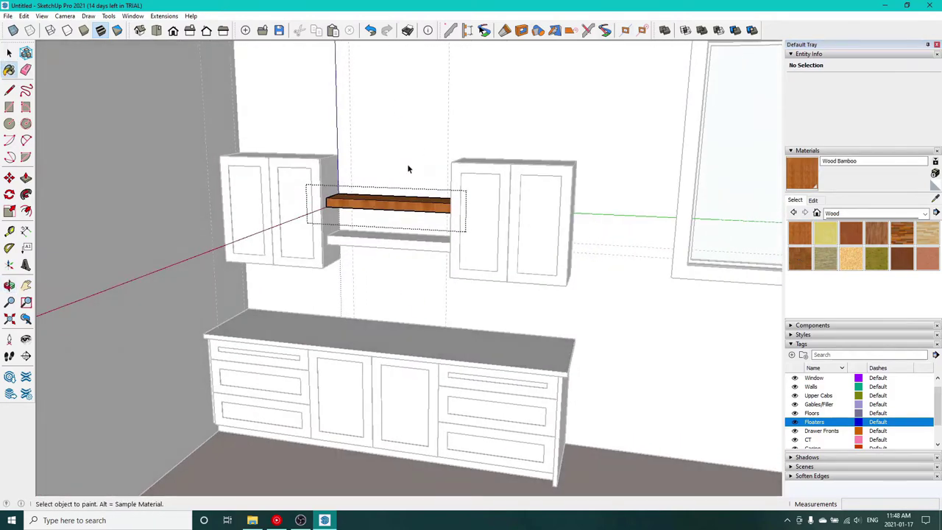
Open the floor group, paint its face with Wood Bamboo, and leave the group.
{"action": "middle_click_drag", "start_coordinate": [408, 168], "coordinate": [439, 402]}
{"action": "scroll", "coordinate": [448, 439], "scroll_direction": "down", "scroll_amount": 4}
{"action": "double_click", "coordinate": [636, 372]}
{"action": "left_click", "coordinate": [630, 384]}
{"action": "key", "text": "space"}
{"action": "left_click", "coordinate": [529, 111]}
Select all geometry inside the upper floating shelf group, paint it with Wood Veneer 01, and close the group.
{"action": "middle_click_drag", "start_coordinate": [508, 132], "coordinate": [479, 35]}
{"action": "mouse_move", "coordinate": [474, 272]}
{"action": "middle_mouse_down"}
{"action": "mouse_move", "coordinate": [469, 197]}
{"action": "mouse_move", "coordinate": [441, 353]}
{"action": "middle_mouse_up"}
{"action": "double_click", "coordinate": [413, 252]}
{"action": "left_click", "coordinate": [904, 258]}
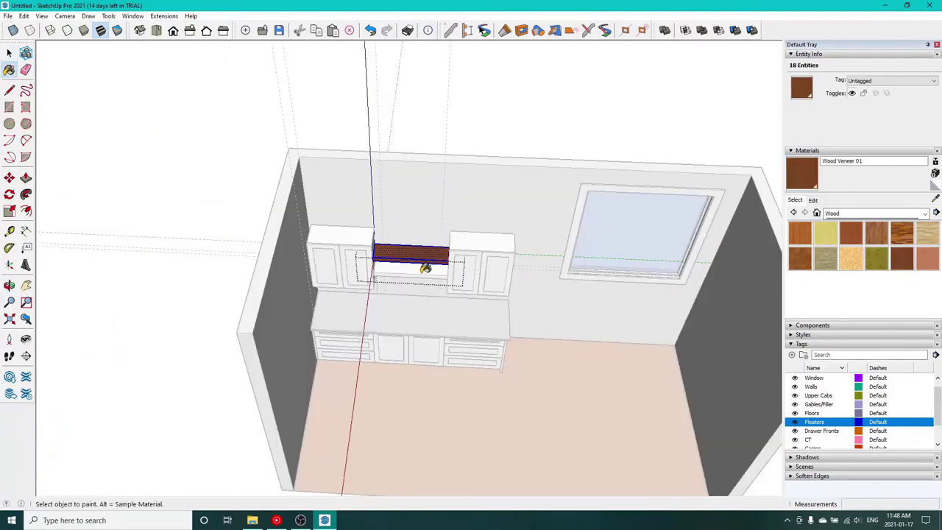
{"action": "scroll", "coordinate": [425, 269], "scroll_direction": "up", "scroll_amount": 5}
{"action": "middle_click_drag", "start_coordinate": [425, 269], "coordinate": [401, 159]}
{"action": "key", "text": "space"}
{"action": "left_click", "coordinate": [402, 159]}
Select all geometry inside the lower floating shelf group, paint it with Wood Veneer 01, and close the group.
{"action": "left_click", "coordinate": [414, 273]}
{"action": "triple_click", "coordinate": [414, 273]}
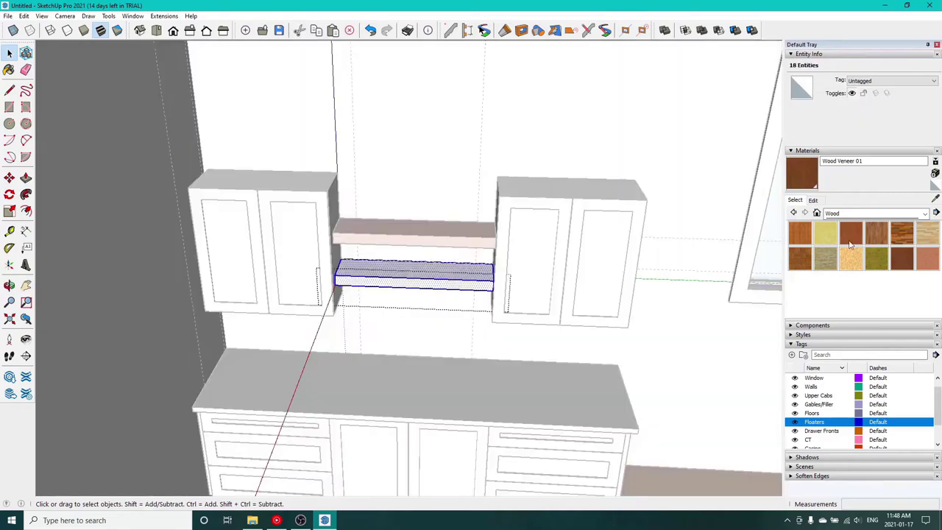
{"action": "left_click", "coordinate": [903, 257]}
{"action": "left_click", "coordinate": [474, 274]}
{"action": "key", "text": "space"}
{"action": "scroll", "coordinate": [439, 276], "scroll_direction": "down", "scroll_amount": 5}
{"action": "left_click", "coordinate": [437, 205]}
{"action": "middle_click_drag", "start_coordinate": [436, 205], "coordinate": [454, 196]}
{"action": "scroll", "coordinate": [454, 195], "scroll_direction": "down", "scroll_amount": 3}
{"action": "middle_click_drag", "start_coordinate": [471, 243], "coordinate": [632, 288]}
{"action": "scroll", "coordinate": [401, 283], "scroll_direction": "up", "scroll_amount": 5}
{"action": "scroll", "coordinate": [633, 288], "scroll_direction": "up", "scroll_amount": 3}
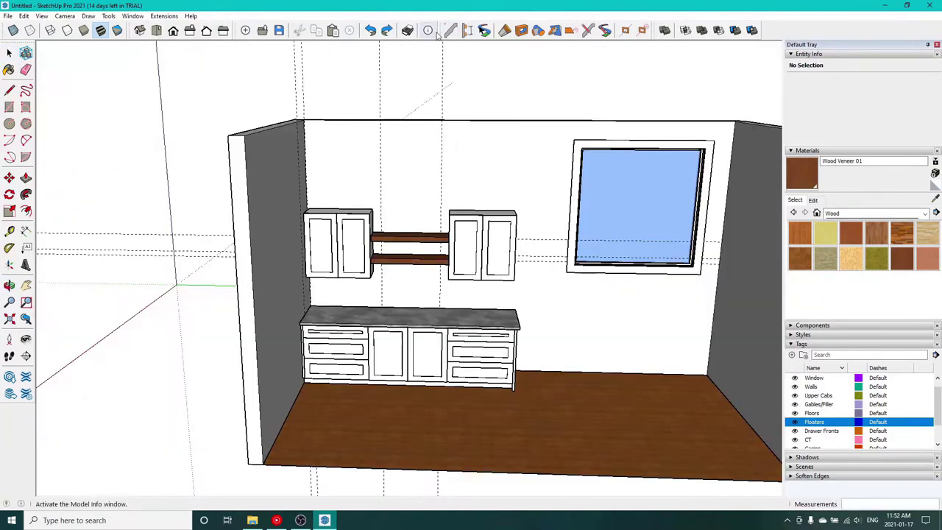
Set the PB2Crown profile height to 2 1/2 inches and build crown moulding around the right upper cabinet's top edges.
{"action": "left_click", "coordinate": [450, 29]}
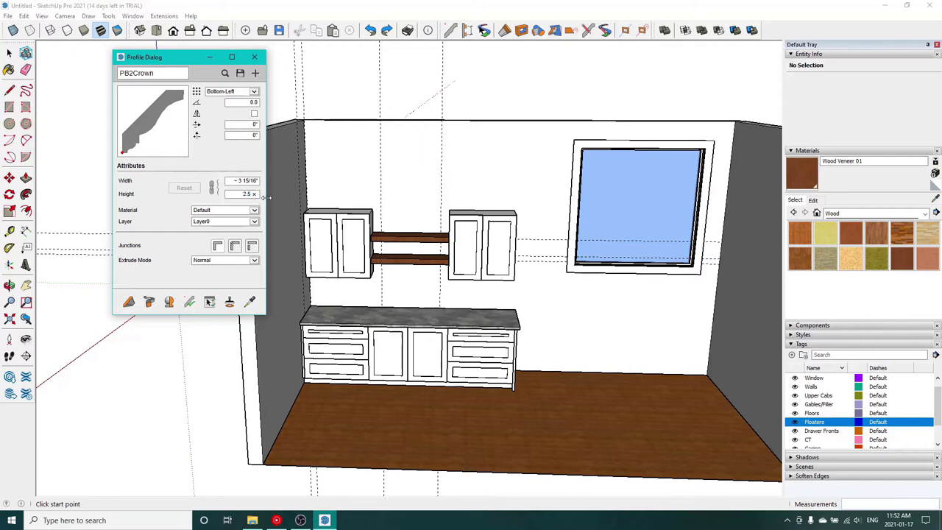
{"action": "scroll", "coordinate": [448, 211], "scroll_direction": "up", "scroll_amount": 7}
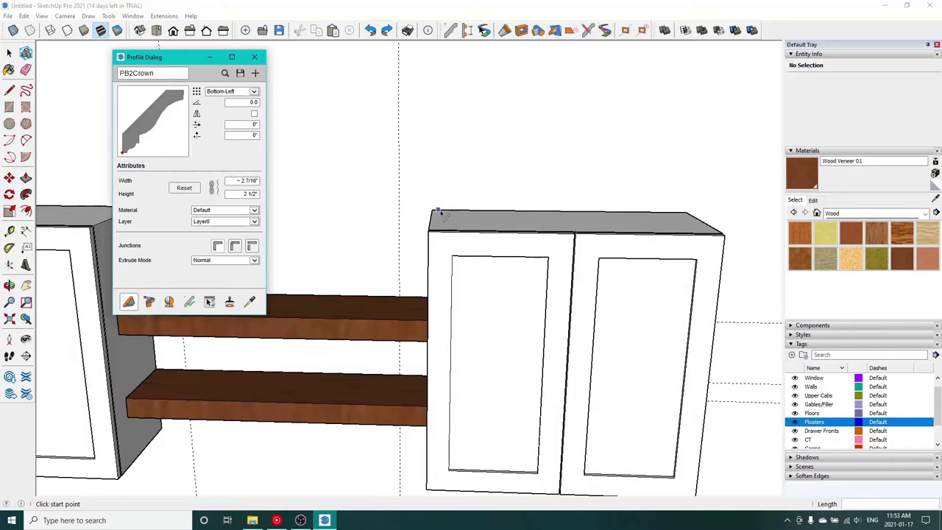
{"action": "left_click", "coordinate": [435, 211]}
{"action": "left_click", "coordinate": [431, 230]}
{"action": "middle_click_drag", "start_coordinate": [707, 222], "coordinate": [688, 181]}
{"action": "left_click", "coordinate": [435, 385]}
{"action": "left_click", "coordinate": [587, 361]}
{"action": "scroll", "coordinate": [587, 360], "scroll_direction": "down", "scroll_amount": 1}
{"action": "scroll", "coordinate": [514, 293], "scroll_direction": "down", "scroll_amount": 5}
{"action": "scroll", "coordinate": [457, 257], "scroll_direction": "up", "scroll_amount": 6}
{"action": "scroll", "coordinate": [458, 261], "scroll_direction": "up", "scroll_amount": 1}
{"action": "key", "text": "Escape"}
{"action": "middle_click_drag", "start_coordinate": [400, 343], "coordinate": [258, 441]}
{"action": "left_click", "coordinate": [255, 58]}
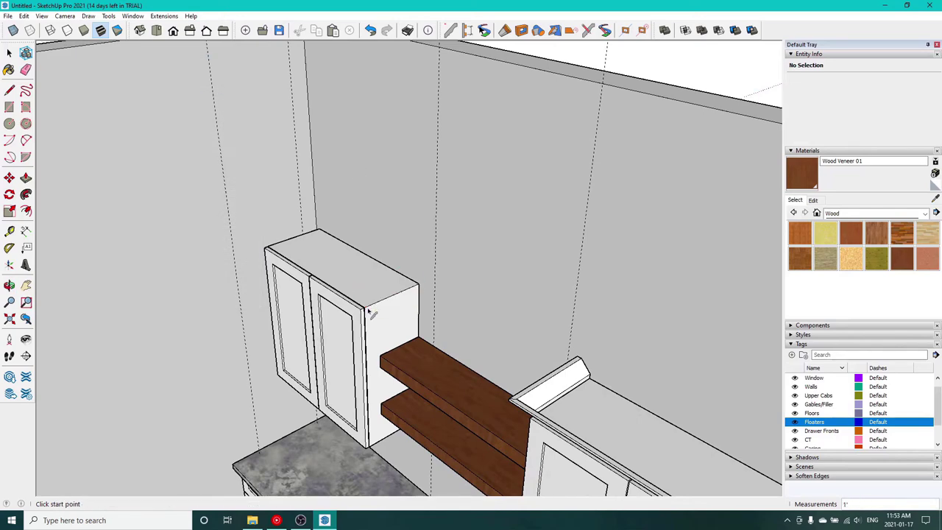
Build crown moulding along the left upper cabinet's exposed side and front top edges with the mirrored 2 1/2 inch PB2Crown profile.
{"action": "left_click", "coordinate": [504, 30]}
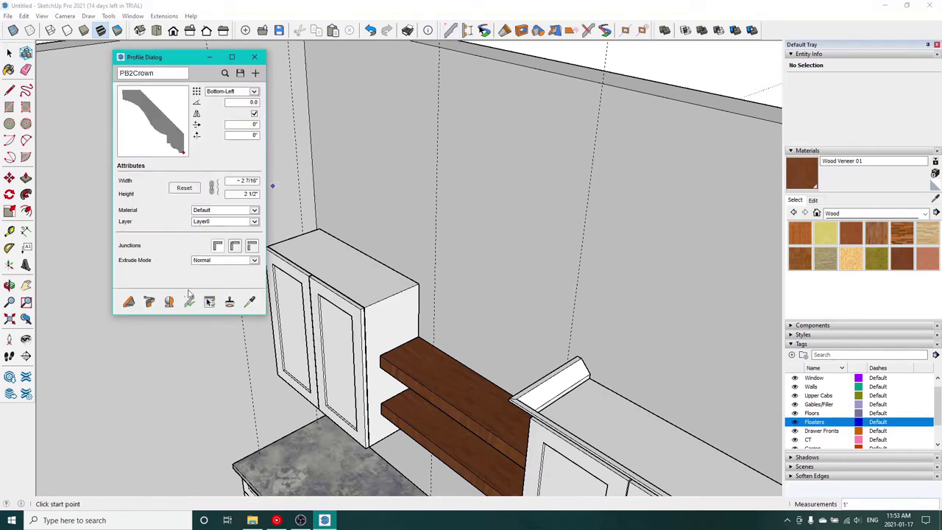
{"action": "left_click", "coordinate": [129, 302]}
{"action": "left_click", "coordinate": [418, 284]}
{"action": "scroll", "coordinate": [365, 307], "scroll_direction": "up", "scroll_amount": 6}
{"action": "left_click", "coordinate": [365, 307]}
{"action": "scroll", "coordinate": [324, 261], "scroll_direction": "down", "scroll_amount": 3}
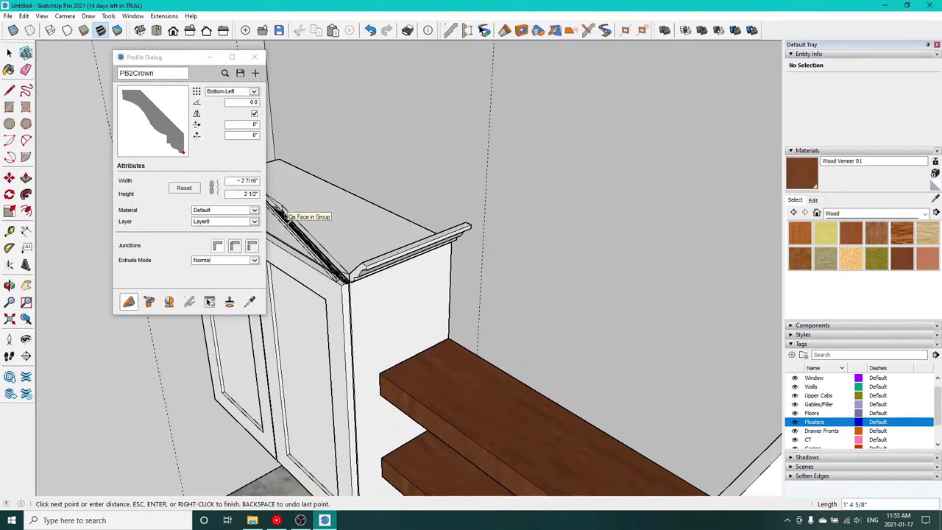
{"action": "middle_click_drag", "start_coordinate": [302, 241], "coordinate": [616, 353], "text": "shift"}
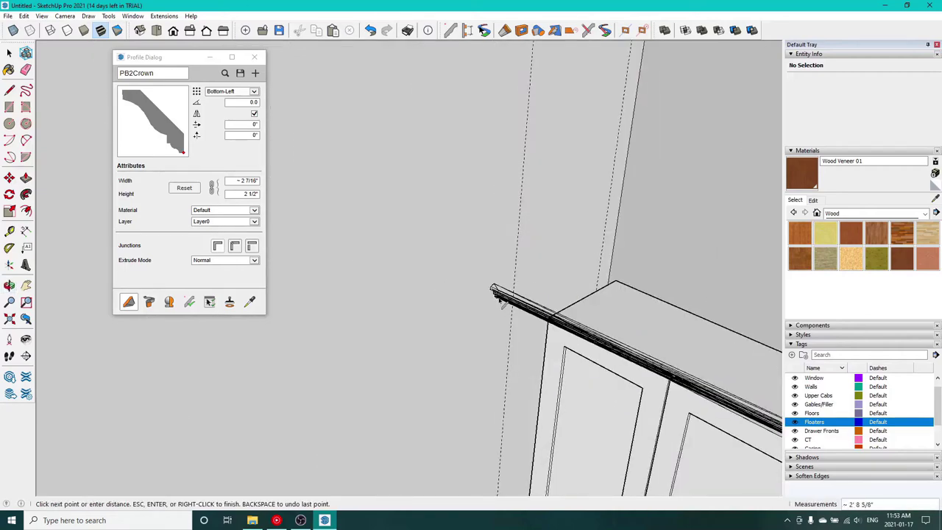
{"action": "left_click", "coordinate": [511, 304]}
{"action": "scroll", "coordinate": [531, 301], "scroll_direction": "down", "scroll_amount": 1}
{"action": "middle_click_drag", "start_coordinate": [544, 300], "coordinate": [684, 312]}
{"action": "scroll", "coordinate": [684, 315], "scroll_direction": "down", "scroll_amount": 4}
{"action": "key", "text": "Escape"}
{"action": "left_click", "coordinate": [255, 57]}
Hide the Walls tag to expose the cabinets from all sides.
{"action": "middle_click_drag", "start_coordinate": [408, 263], "coordinate": [498, 229]}
{"action": "scroll", "coordinate": [498, 229], "scroll_direction": "up", "scroll_amount": 4}
{"action": "middle_click_drag", "start_coordinate": [459, 254], "coordinate": [454, 298]}
{"action": "scroll", "coordinate": [454, 299], "scroll_direction": "down", "scroll_amount": 1}
{"action": "middle_click_drag", "start_coordinate": [265, 298], "coordinate": [385, 292]}
{"action": "left_click", "coordinate": [794, 387]}
{"action": "scroll", "coordinate": [566, 428], "scroll_direction": "up", "scroll_amount": 4}
{"action": "scroll", "coordinate": [385, 292], "scroll_direction": "down", "scroll_amount": 4}
Group the two crown mouldings together and assign them to a new tag named Crown.
{"action": "key", "text": "space"}
{"action": "left_click", "coordinate": [603, 96]}
{"action": "middle_click_drag", "start_coordinate": [625, 103], "coordinate": [342, 97], "text": "shift"}
{"action": "left_click", "coordinate": [792, 354]}
{"action": "key", "text": "Return"}
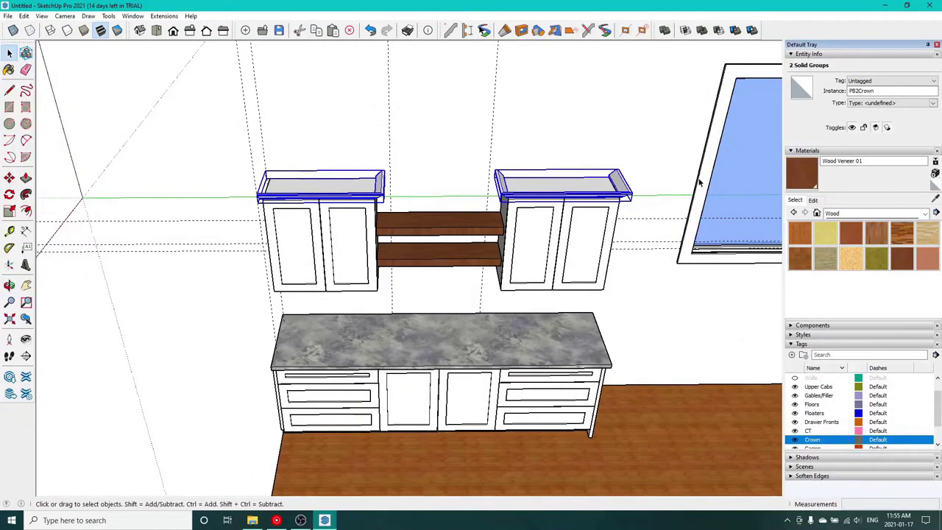
{"action": "right_click", "coordinate": [587, 190]}
{"action": "left_click", "coordinate": [647, 292]}
{"action": "left_click", "coordinate": [890, 81]}
{"action": "left_click", "coordinate": [866, 115]}
{"action": "left_click", "coordinate": [177, 186]}
Draw a 5/8 by 1 inch rectangle at the left upper cabinet's lower front corner on the wall side and extrude it upward as filler.
{"action": "scroll", "coordinate": [177, 189], "scroll_direction": "down", "scroll_amount": 2}
{"action": "middle_click_drag", "start_coordinate": [204, 270], "coordinate": [489, 324], "text": "shift"}
{"action": "scroll", "coordinate": [423, 162], "scroll_direction": "up", "scroll_amount": 6}
{"action": "middle_click_drag", "start_coordinate": [489, 323], "coordinate": [637, 404]}
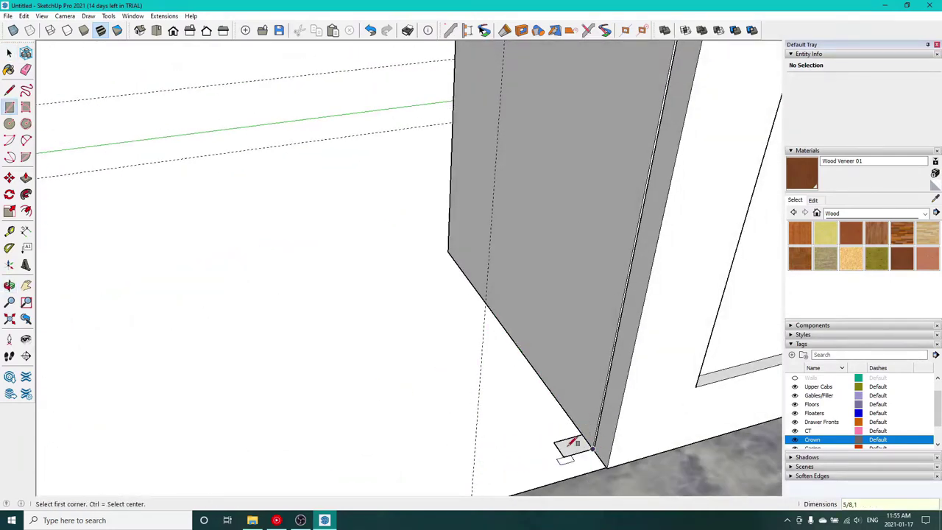
{"action": "left_click", "coordinate": [570, 450]}
{"action": "scroll", "coordinate": [605, 172], "scroll_direction": "down", "scroll_amount": 3}
{"action": "middle_click_drag", "start_coordinate": [614, 90], "coordinate": [462, 400], "text": "shift"}
{"action": "scroll", "coordinate": [366, 414], "scroll_direction": "down", "scroll_amount": 4}
{"action": "scroll", "coordinate": [368, 401], "scroll_direction": "down", "scroll_amount": 2}
{"action": "scroll", "coordinate": [797, 395], "scroll_direction": "up", "scroll_amount": 1}
Turn the Walls tag back on.
{"action": "left_click", "coordinate": [794, 395]}
{"action": "middle_click_drag", "start_coordinate": [539, 275], "coordinate": [544, 346]}
{"action": "scroll", "coordinate": [547, 358], "scroll_direction": "up", "scroll_amount": 2}
{"action": "scroll", "coordinate": [421, 318], "scroll_direction": "up", "scroll_amount": 4}
{"action": "mouse_move", "coordinate": [418, 316]}
{"action": "middle_mouse_down", "text": "shift"}
{"action": "mouse_move", "coordinate": [490, 353]}
{"action": "mouse_move", "coordinate": [429, 321]}
{"action": "middle_mouse_up", "text": "shift"}
{"action": "scroll", "coordinate": [441, 335], "scroll_direction": "down", "scroll_amount": 3}
{"action": "middle_click_drag", "start_coordinate": [454, 352], "coordinate": [446, 221], "text": "shift"}
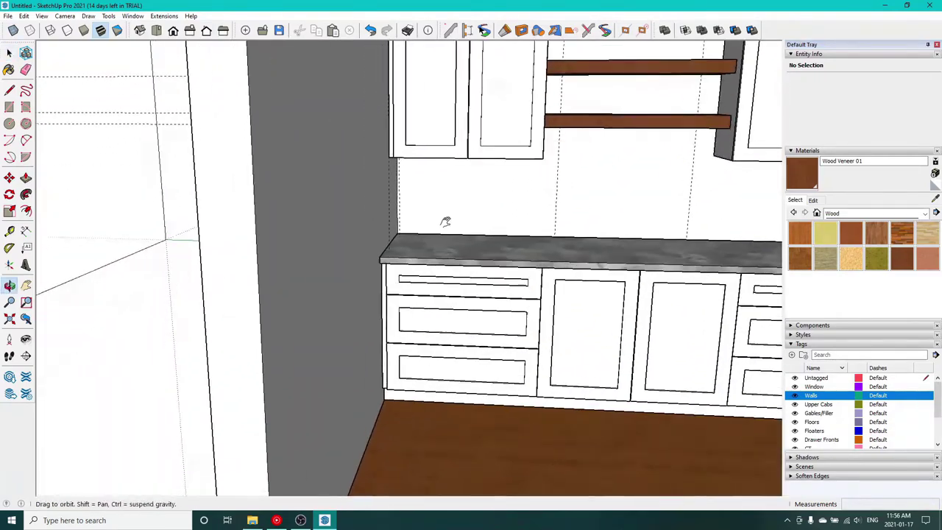
{"action": "middle_click_drag", "start_coordinate": [434, 389], "coordinate": [401, 405]}
{"action": "middle_click_drag", "start_coordinate": [401, 404], "coordinate": [174, 384], "text": "shift"}
Draw a narrow rectangular baseboard profile and round one upper corner with a 1/8 inch radius fillet, removing the leftover corner.
{"action": "key", "text": "space"}
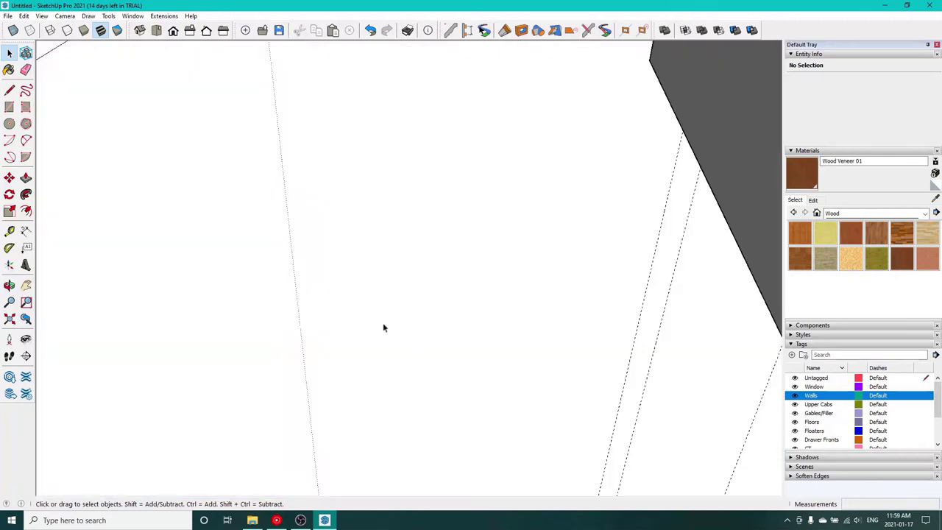
{"action": "left_click", "coordinate": [9, 106]}
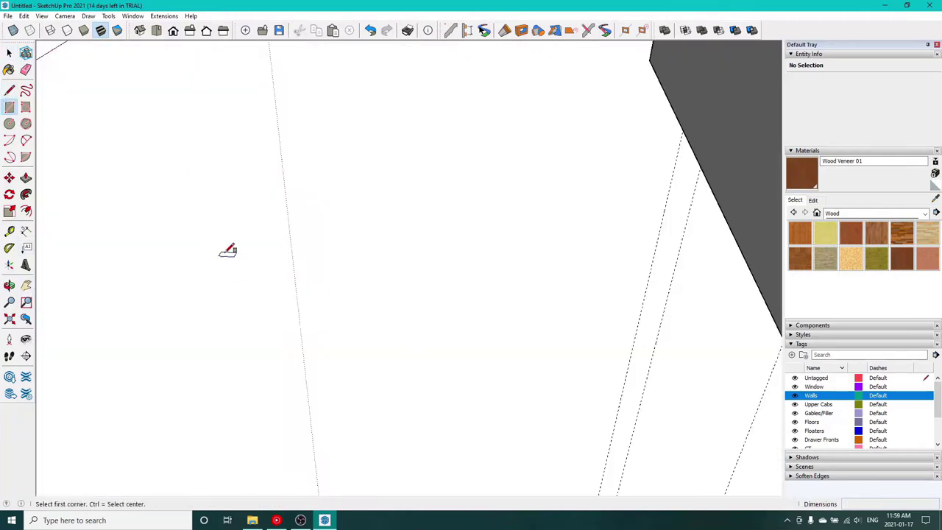
{"action": "key", "text": "Return"}
{"action": "scroll", "coordinate": [361, 295], "scroll_direction": "up", "scroll_amount": 2}
{"action": "middle_click_drag", "start_coordinate": [388, 301], "coordinate": [442, 485]}
{"action": "scroll", "coordinate": [415, 287], "scroll_direction": "up", "scroll_amount": 7}
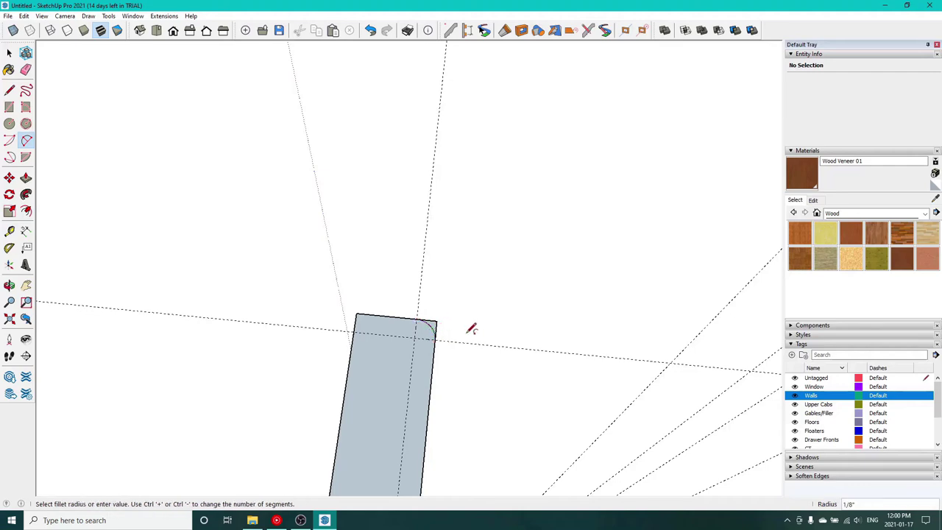
{"action": "right_click", "coordinate": [434, 325]}
{"action": "left_click", "coordinate": [460, 341]}
{"action": "mouse_move", "coordinate": [442, 322]}
{"action": "middle_mouse_down"}
{"action": "mouse_move", "coordinate": [496, 340]}
{"action": "mouse_move", "coordinate": [593, 69]}
{"action": "mouse_move", "coordinate": [584, 228]}
{"action": "mouse_move", "coordinate": [618, 252]}
{"action": "mouse_move", "coordinate": [529, 309]}
{"action": "mouse_move", "coordinate": [446, 276]}
{"action": "middle_mouse_up"}
Select the whole baseboard profile and make it a group.
{"action": "left_click_drag", "start_coordinate": [327, 66], "coordinate": [348, 395]}
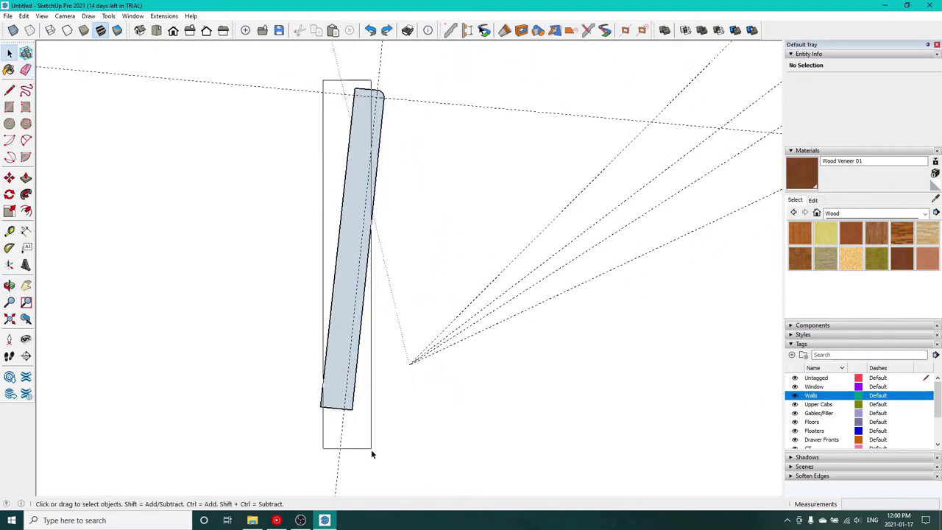
{"action": "middle_click_drag", "start_coordinate": [401, 184], "coordinate": [194, 288]}
{"action": "right_click", "coordinate": [372, 304]}
{"action": "left_click", "coordinate": [412, 390]}
Move the baseboard profile group into the room, near the floor beside the base cabinets.
{"action": "left_click", "coordinate": [317, 285]}
{"action": "key", "text": "m"}
{"action": "middle_click_drag", "start_coordinate": [372, 341], "coordinate": [458, 414]}
{"action": "scroll", "coordinate": [440, 448], "scroll_direction": "up", "scroll_amount": 5}
{"action": "scroll", "coordinate": [456, 441], "scroll_direction": "down", "scroll_amount": 10}
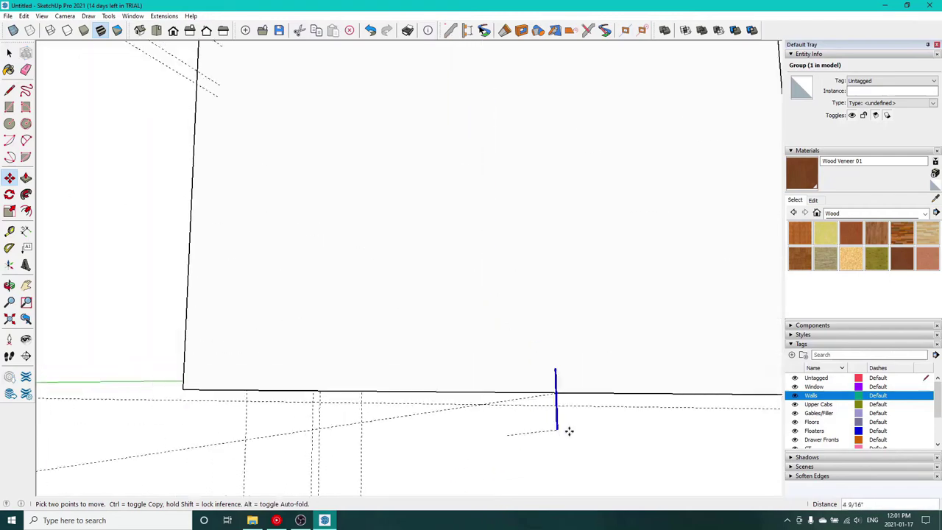
{"action": "middle_click_drag", "start_coordinate": [596, 398], "coordinate": [203, 399]}
{"action": "scroll", "coordinate": [471, 431], "scroll_direction": "up", "scroll_amount": 6}
{"action": "scroll", "coordinate": [311, 447], "scroll_direction": "up", "scroll_amount": 5}
{"action": "left_click", "coordinate": [312, 447]}
Move the baseboard profile by its lower corner to where the back wall, floor and base cabinet end panel meet.
{"action": "middle_click_drag", "start_coordinate": [327, 271], "coordinate": [342, 403]}
{"action": "middle_click_drag", "start_coordinate": [313, 329], "coordinate": [107, 202]}
{"action": "middle_click_drag", "start_coordinate": [177, 272], "coordinate": [591, 373]}
{"action": "scroll", "coordinate": [532, 295], "scroll_direction": "up", "scroll_amount": 5}
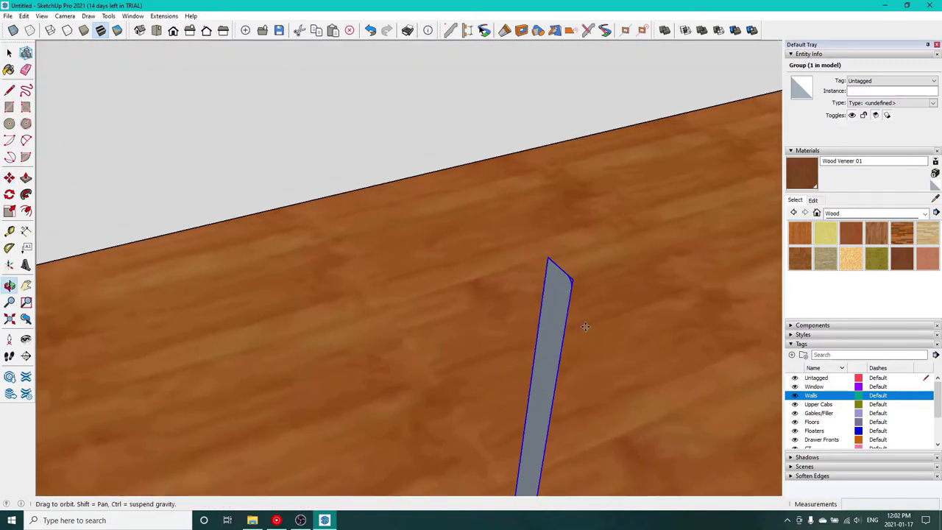
{"action": "left_click", "coordinate": [546, 257]}
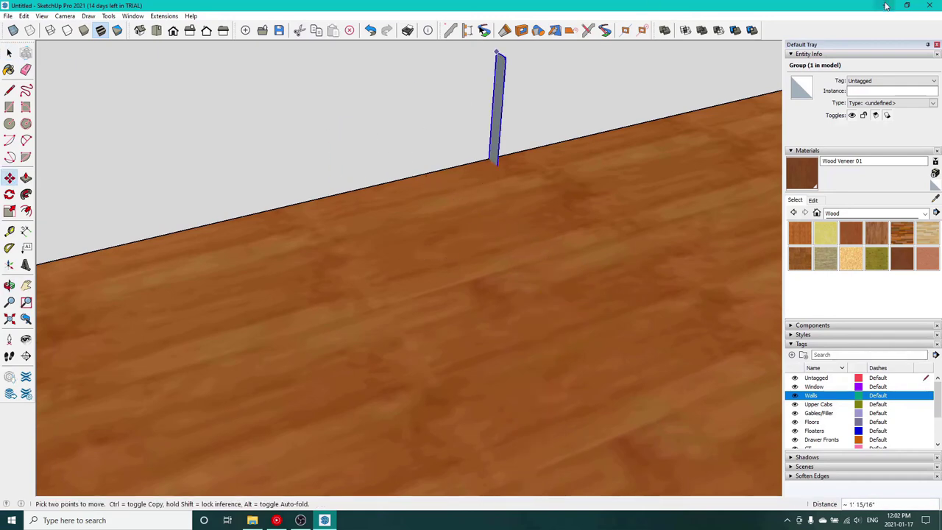
{"action": "scroll", "coordinate": [627, 132], "scroll_direction": "down", "scroll_amount": 3}
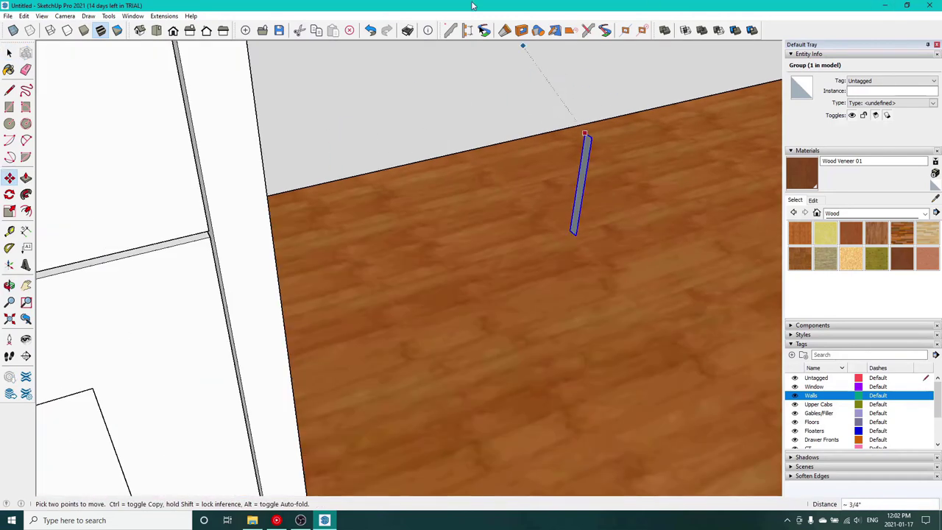
{"action": "scroll", "coordinate": [570, 236], "scroll_direction": "up", "scroll_amount": 4}
{"action": "left_click", "coordinate": [570, 235]}
{"action": "scroll", "coordinate": [185, 168], "scroll_direction": "down", "scroll_amount": 3}
{"action": "middle_click_drag", "start_coordinate": [184, 169], "coordinate": [399, 283]}
{"action": "left_click", "coordinate": [272, 179]}
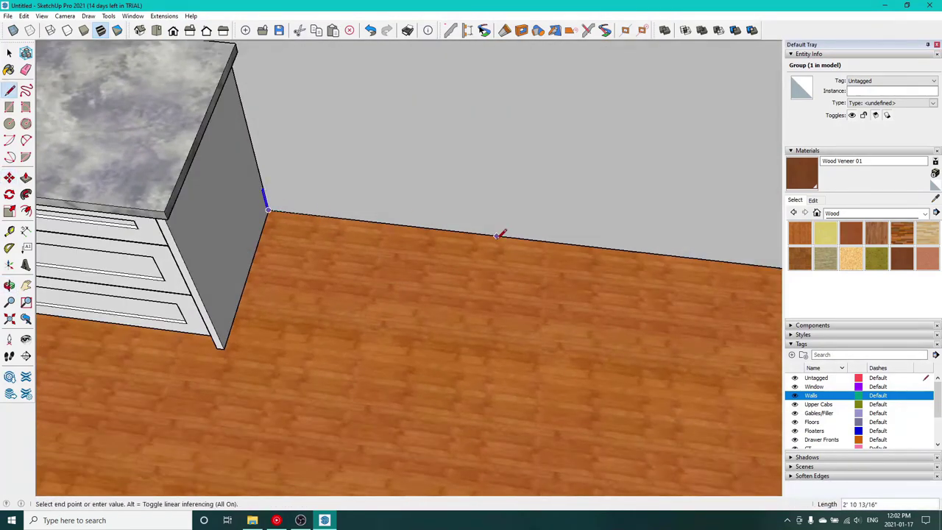
Draw a path along the floor edges of the back and right walls and select it for the baseboard.
{"action": "middle_click_drag", "start_coordinate": [501, 236], "coordinate": [587, 427]}
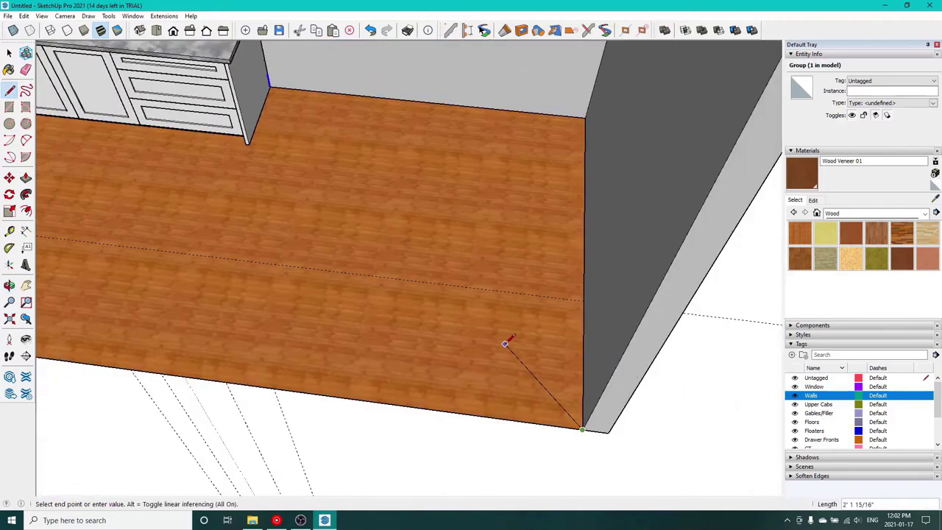
{"action": "scroll", "coordinate": [585, 344], "scroll_direction": "up", "scroll_amount": 6}
{"action": "left_click", "coordinate": [576, 346], "text": "shift"}
{"action": "middle_click_drag", "start_coordinate": [489, 235], "coordinate": [699, 482], "text": "shift"}
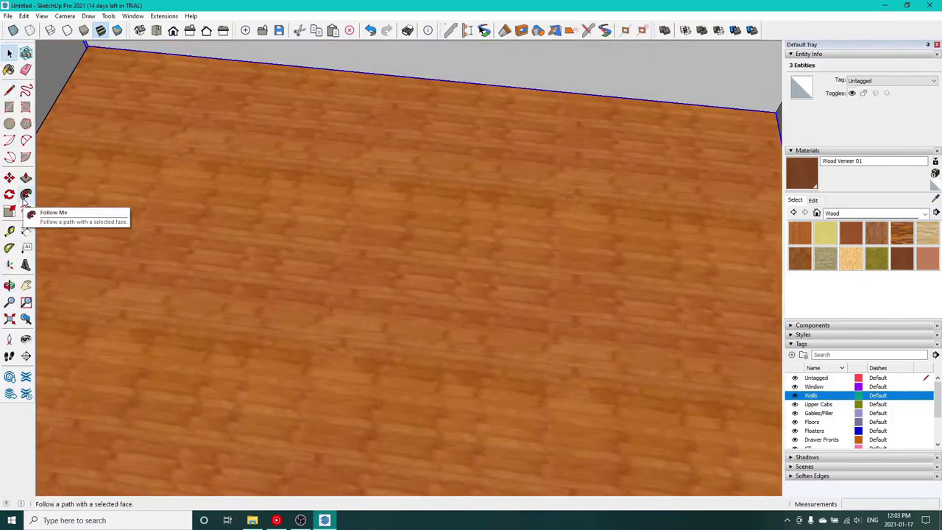
Try to sweep the grouped baseboard profile along the wall path with Follow Me, opening the group to reach its face.
{"action": "left_click", "coordinate": [25, 198]}
{"action": "middle_click_drag", "start_coordinate": [84, 138], "coordinate": [161, 279], "text": "shift"}
{"action": "scroll", "coordinate": [155, 178], "scroll_direction": "up", "scroll_amount": 4}
{"action": "key", "text": "space"}
{"action": "left_click", "coordinate": [153, 178]}
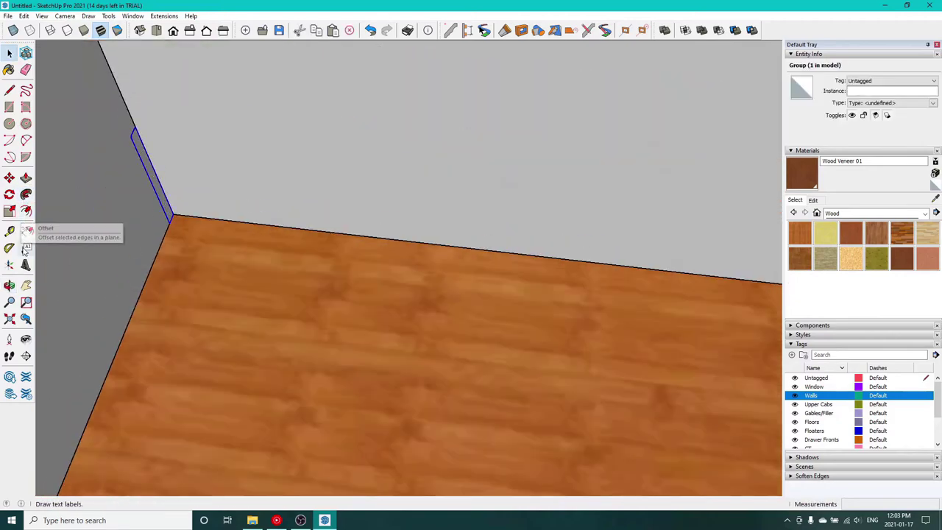
{"action": "left_click", "coordinate": [26, 195]}
{"action": "key", "text": "space"}
{"action": "double_click", "coordinate": [156, 184]}
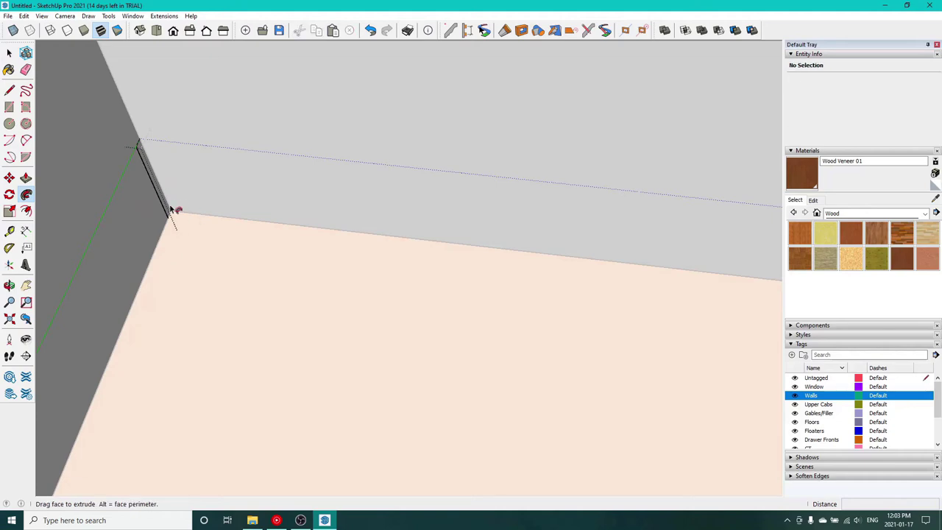
{"action": "scroll", "coordinate": [148, 193], "scroll_direction": "up", "scroll_amount": 3}
{"action": "middle_click_drag", "start_coordinate": [279, 263], "coordinate": [447, 210]}
{"action": "scroll", "coordinate": [447, 212], "scroll_direction": "down", "scroll_amount": 3}
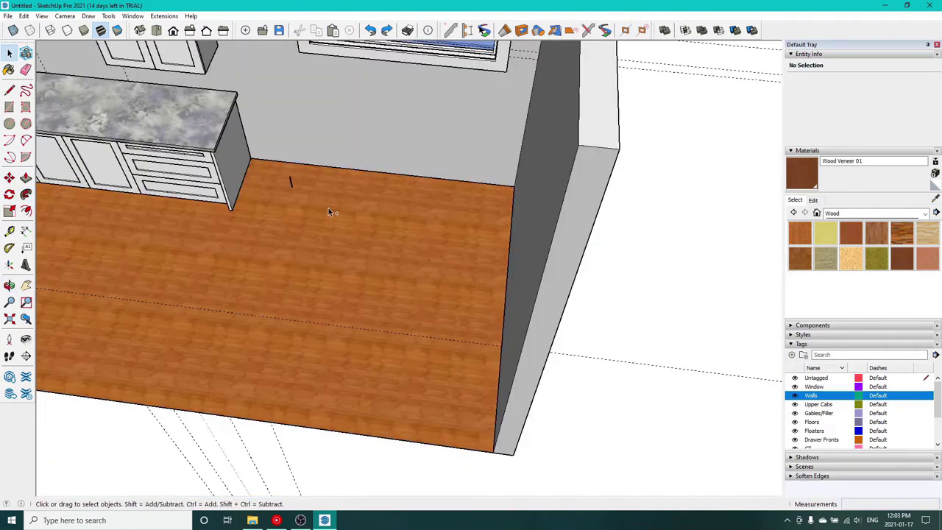
Open the baseboard profile group and draw a path along the floor edges of the back and right walls inside it.
{"action": "scroll", "coordinate": [172, 195], "scroll_direction": "up", "scroll_amount": 5}
{"action": "double_click", "coordinate": [172, 194]}
{"action": "scroll", "coordinate": [185, 209], "scroll_direction": "down", "scroll_amount": 3}
{"action": "key", "text": "l"}
{"action": "scroll", "coordinate": [177, 208], "scroll_direction": "up", "scroll_amount": 3}
{"action": "left_click", "coordinate": [180, 208]}
{"action": "scroll", "coordinate": [436, 233], "scroll_direction": "down", "scroll_amount": 3}
{"action": "middle_click_drag", "start_coordinate": [722, 267], "coordinate": [657, 382]}
{"action": "middle_click_drag", "start_coordinate": [474, 99], "coordinate": [492, 202], "text": "shift"}
{"action": "scroll", "coordinate": [652, 270], "scroll_direction": "up", "scroll_amount": 3}
{"action": "key", "text": "space"}
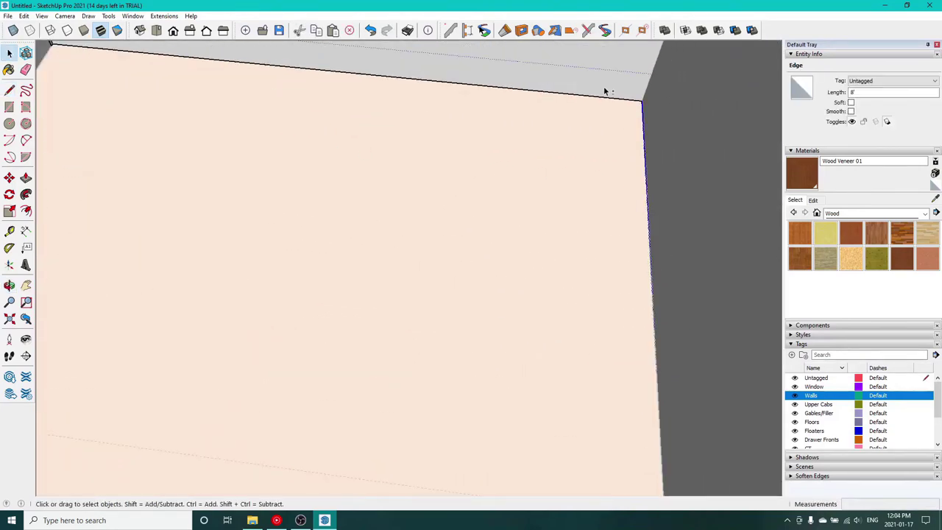
Sweep the baseboard profile along the back and right wall path with Follow Me.
{"action": "scroll", "coordinate": [600, 100], "scroll_direction": "down", "scroll_amount": 3}
{"action": "middle_click_drag", "start_coordinate": [599, 100], "coordinate": [645, 198], "text": "shift"}
{"action": "left_click", "coordinate": [28, 196]}
{"action": "scroll", "coordinate": [222, 148], "scroll_direction": "up", "scroll_amount": 5}
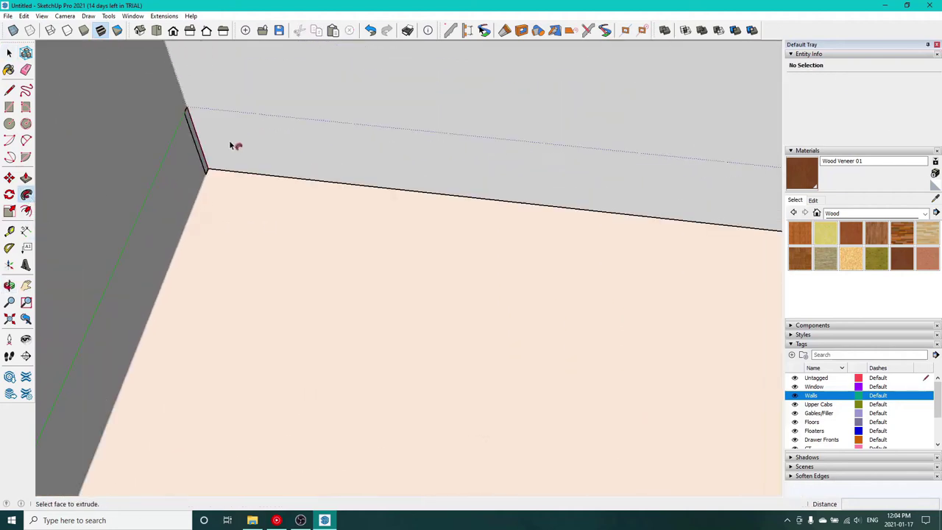
{"action": "left_click", "coordinate": [197, 146]}
{"action": "scroll", "coordinate": [210, 151], "scroll_direction": "down", "scroll_amount": 4}
{"action": "middle_click_drag", "start_coordinate": [383, 190], "coordinate": [395, 172], "text": "shift"}
{"action": "scroll", "coordinate": [442, 191], "scroll_direction": "down", "scroll_amount": 3}
{"action": "middle_click_drag", "start_coordinate": [504, 215], "coordinate": [489, 166], "text": "shift"}
Reverse the faces of the swept baseboard inside its group.
{"action": "scroll", "coordinate": [572, 145], "scroll_direction": "up", "scroll_amount": 5}
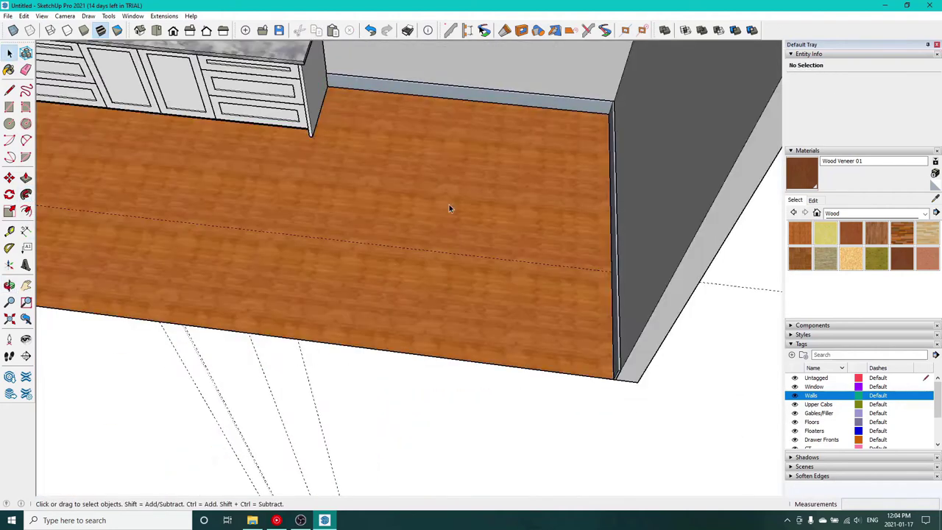
{"action": "right_click", "coordinate": [584, 203]}
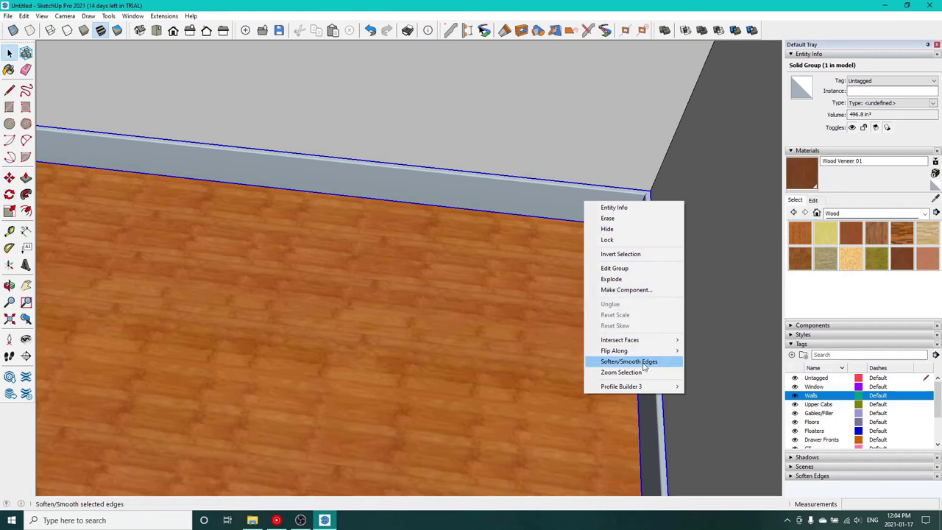
{"action": "left_click", "coordinate": [485, 280]}
{"action": "double_click", "coordinate": [517, 202]}
{"action": "right_click", "coordinate": [518, 200]}
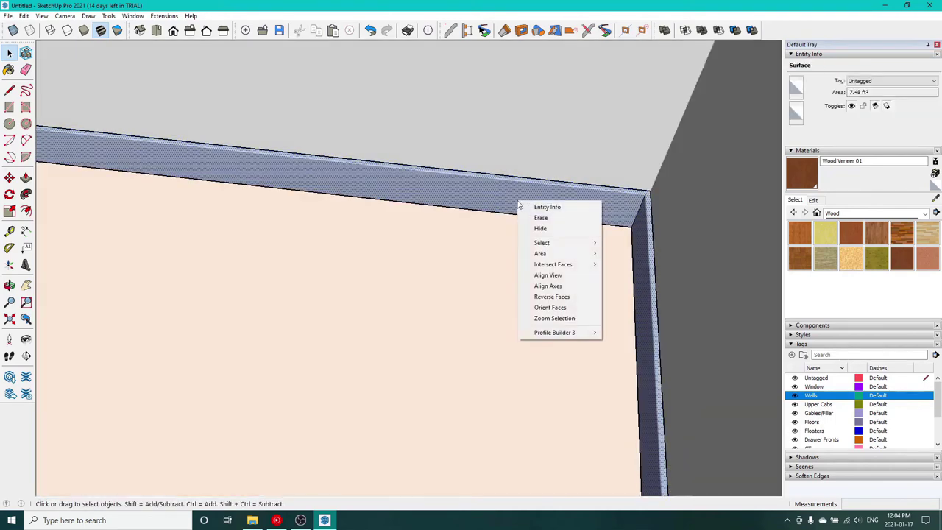
{"action": "left_click", "coordinate": [569, 299]}
{"action": "left_click", "coordinate": [557, 248]}
Erase the leftover path edges from the open baseboard group.
{"action": "scroll", "coordinate": [630, 200], "scroll_direction": "up", "scroll_amount": 6}
{"action": "middle_click_drag", "start_coordinate": [626, 195], "coordinate": [460, 343]}
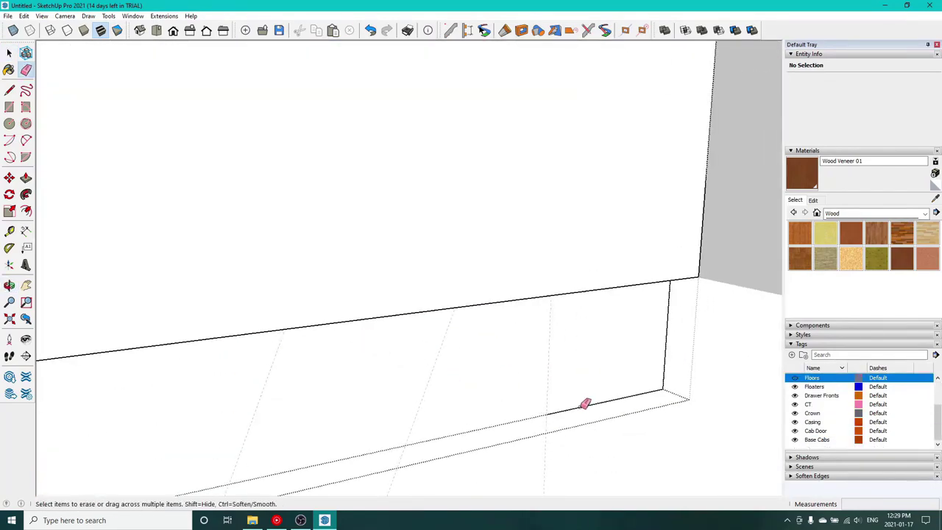
{"action": "left_click", "coordinate": [664, 369]}
{"action": "scroll", "coordinate": [576, 390], "scroll_direction": "down", "scroll_amount": 3}
{"action": "mouse_move", "coordinate": [576, 391]}
{"action": "middle_mouse_down"}
{"action": "mouse_move", "coordinate": [652, 380]}
{"action": "mouse_move", "coordinate": [815, 245]}
{"action": "mouse_move", "coordinate": [803, 252]}
{"action": "middle_mouse_up"}
{"action": "mouse_move", "coordinate": [507, 349]}
{"action": "middle_mouse_down"}
{"action": "mouse_move", "coordinate": [439, 398]}
{"action": "mouse_move", "coordinate": [431, 275]}
{"action": "mouse_move", "coordinate": [466, 407]}
{"action": "middle_mouse_up"}
{"action": "key", "text": "e"}
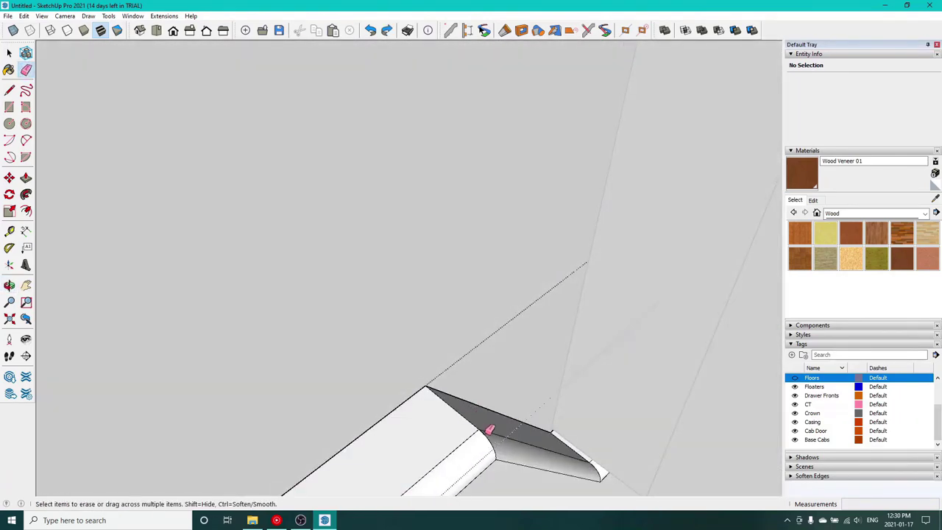
Try to soften the profile edges at the end of the baseboard.
{"action": "middle_click_drag", "start_coordinate": [511, 475], "coordinate": [363, 268]}
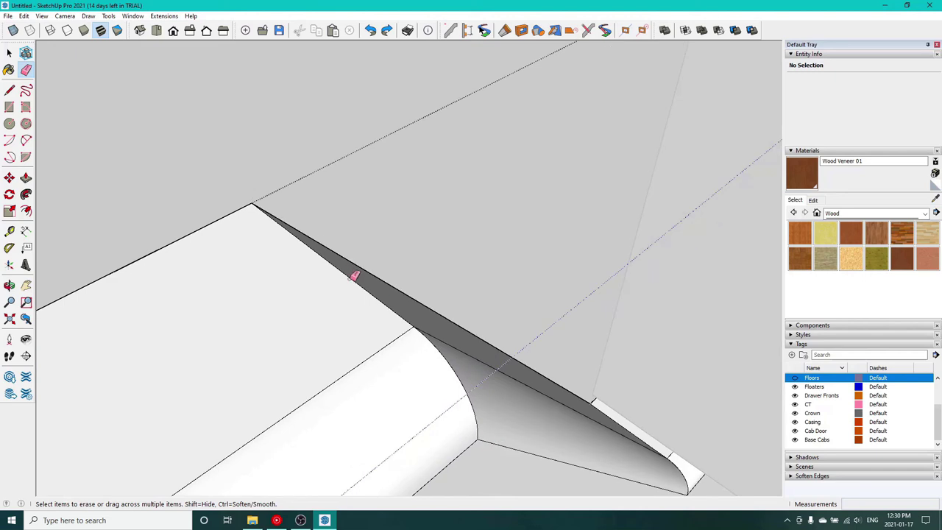
{"action": "left_click", "coordinate": [350, 279], "text": "ctrl"}
{"action": "key", "text": "ctrl+z"}
{"action": "left_click", "coordinate": [456, 374], "text": "ctrl"}
{"action": "scroll", "coordinate": [460, 384], "scroll_direction": "down", "scroll_amount": 4}
{"action": "left_click_drag", "start_coordinate": [460, 384], "coordinate": [469, 400], "text": "ctrl"}
{"action": "scroll", "coordinate": [469, 394], "scroll_direction": "down", "scroll_amount": 6}
{"action": "key", "text": "ctrl+z"}
{"action": "scroll", "coordinate": [469, 392], "scroll_direction": "up", "scroll_amount": 8}
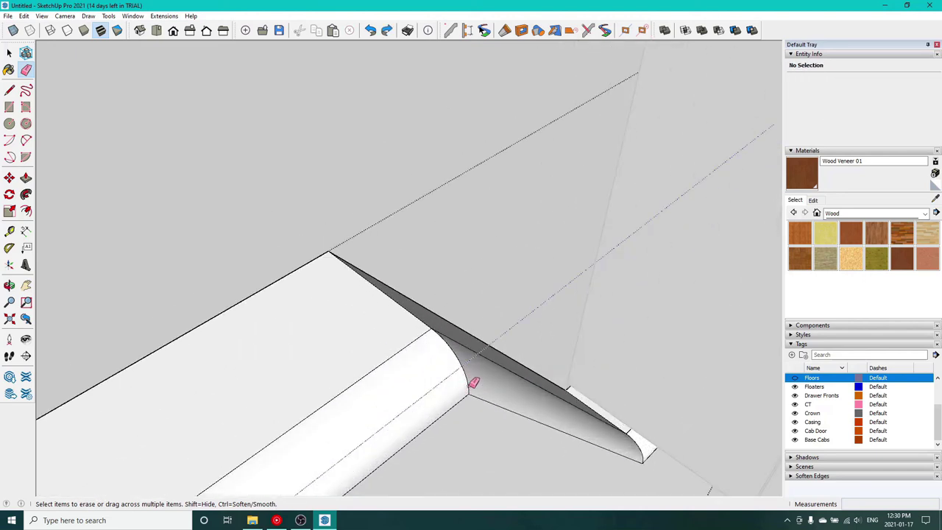
Examine the baseboards along the walls and beside the base cabinets.
{"action": "scroll", "coordinate": [471, 381], "scroll_direction": "down", "scroll_amount": 8}
{"action": "key", "text": "space"}
{"action": "left_click", "coordinate": [444, 293]}
{"action": "scroll", "coordinate": [401, 303], "scroll_direction": "down", "scroll_amount": 5}
{"action": "mouse_move", "coordinate": [393, 426]}
{"action": "middle_mouse_down"}
{"action": "mouse_move", "coordinate": [400, 347]}
{"action": "mouse_move", "coordinate": [284, 254]}
{"action": "mouse_move", "coordinate": [595, 419]}
{"action": "middle_mouse_up"}
{"action": "scroll", "coordinate": [441, 426], "scroll_direction": "down", "scroll_amount": 3}
{"action": "middle_click_drag", "start_coordinate": [441, 426], "coordinate": [434, 454], "text": "shift"}
{"action": "scroll", "coordinate": [434, 454], "scroll_direction": "up", "scroll_amount": 7}
{"action": "scroll", "coordinate": [441, 412], "scroll_direction": "down", "scroll_amount": 10}
{"action": "middle_click_drag", "start_coordinate": [456, 284], "coordinate": [570, 379], "text": "shift"}
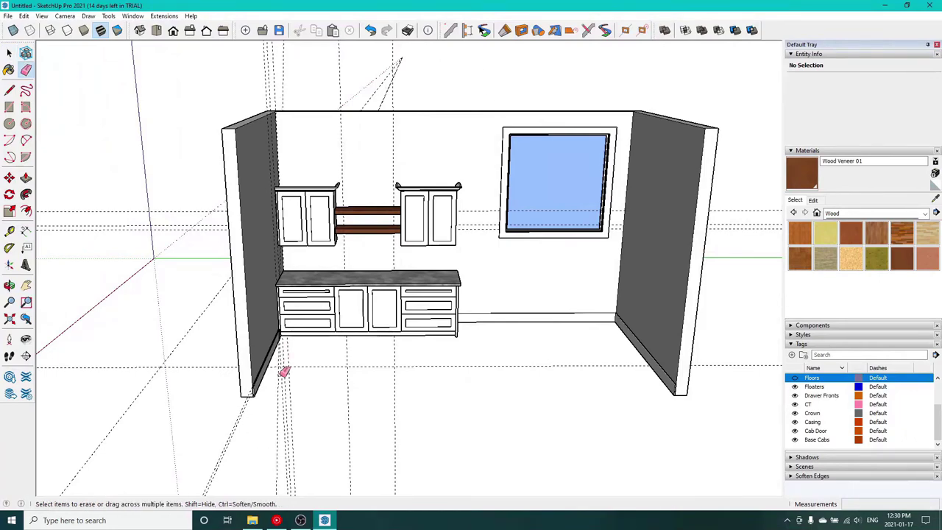
{"action": "scroll", "coordinate": [284, 372], "scroll_direction": "up", "scroll_amount": 3}
{"action": "key", "text": "space"}
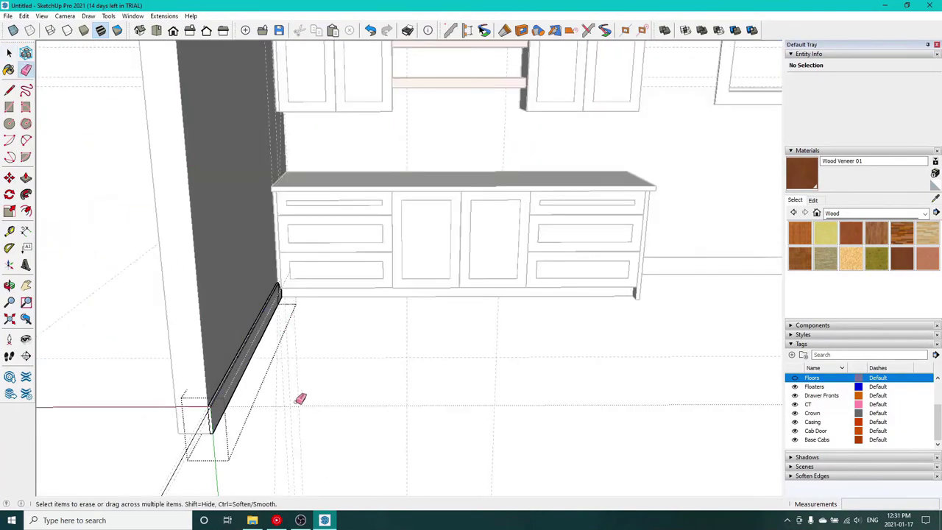
{"action": "scroll", "coordinate": [297, 404], "scroll_direction": "down", "scroll_amount": 5}
{"action": "middle_click_drag", "start_coordinate": [296, 404], "coordinate": [385, 395]}
{"action": "scroll", "coordinate": [361, 351], "scroll_direction": "up", "scroll_amount": 5}
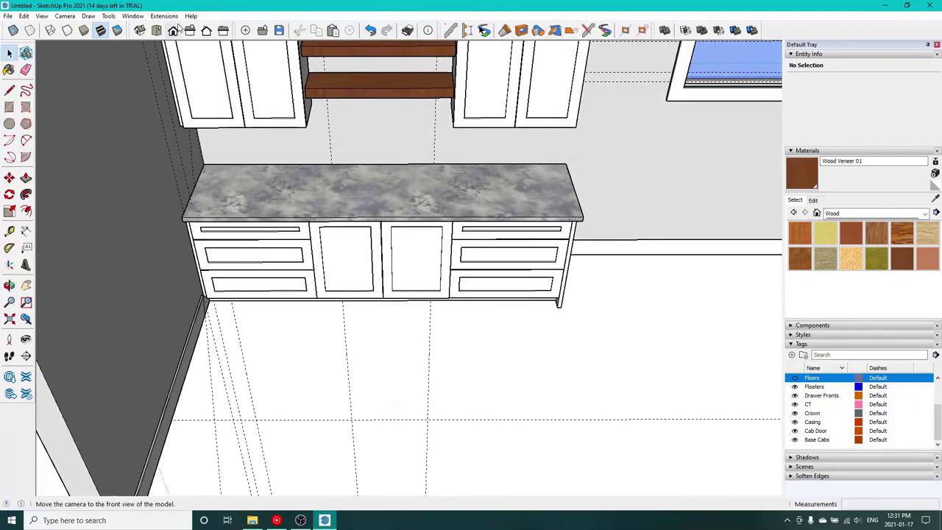
Open the 3D Warehouse and search for "Black Sink".
{"action": "left_click", "coordinate": [132, 16]}
{"action": "left_click", "coordinate": [140, 92]}
{"action": "left_click", "coordinate": [371, 132]}
{"action": "type", "text": "bLACK"}
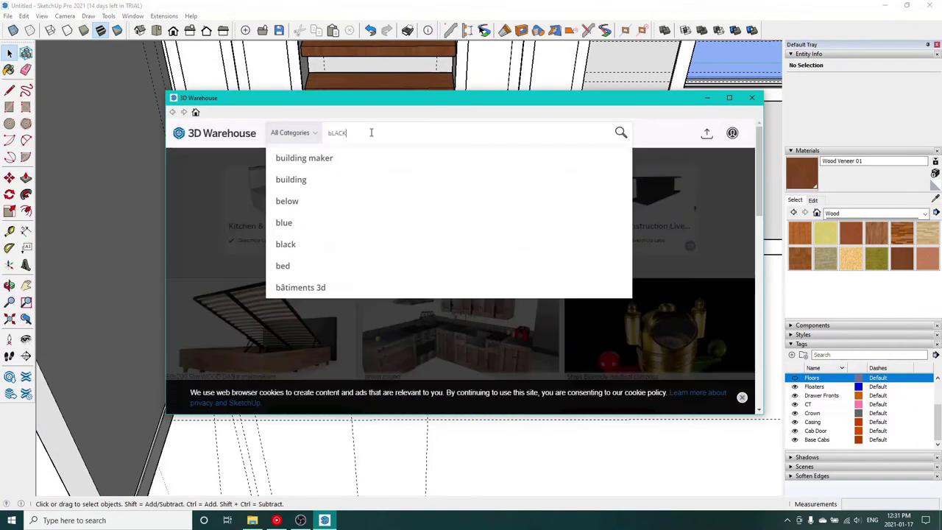
{"action": "type", "text": " sINK"}
{"action": "key", "text": "BackSpace"}
{"action": "key", "text": "BackSpace"}
{"action": "key", "text": "BackSpace"}
{"action": "key", "text": "BackSpace"}
{"action": "key", "text": "BackSpace"}
{"action": "key", "text": "BackSpace"}
{"action": "key", "text": "BackSpace"}
{"action": "key", "text": "BackSpace"}
{"action": "key", "text": "BackSpace"}
{"action": "key", "text": "BackSpace"}
{"action": "type", "text": "Black Sink"}
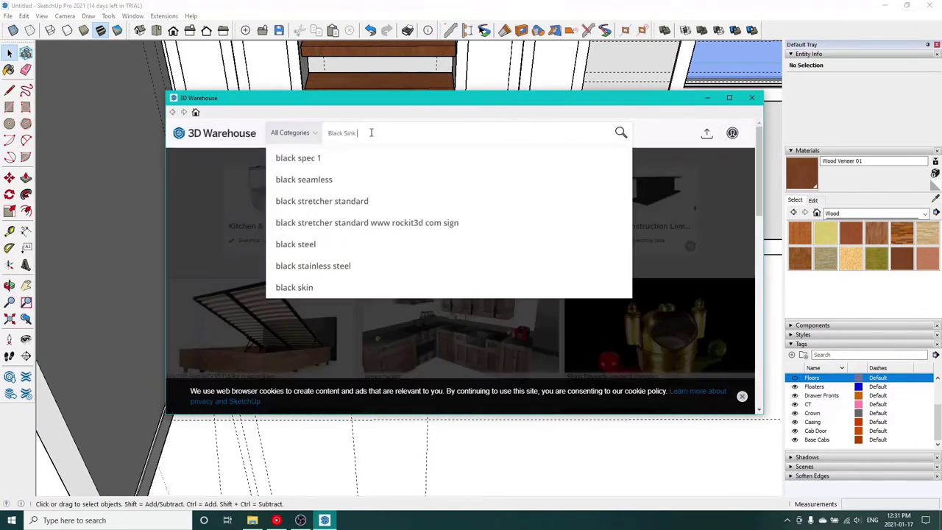
{"action": "key", "text": "Return"}
Download the SINK BLACK model from the search results and place it on the countertop.
{"action": "scroll", "coordinate": [594, 239], "scroll_direction": "down", "scroll_amount": 5}
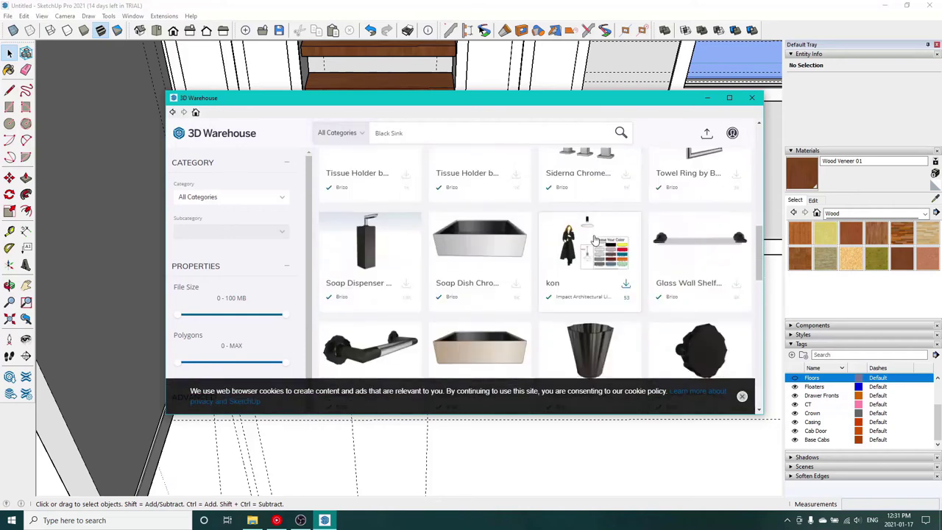
{"action": "scroll", "coordinate": [594, 240], "scroll_direction": "down", "scroll_amount": 5}
{"action": "right_click", "coordinate": [357, 334]}
{"action": "left_click", "coordinate": [481, 180]}
{"action": "scroll", "coordinate": [481, 181], "scroll_direction": "up", "scroll_amount": 10}
{"action": "left_click", "coordinate": [395, 185]}
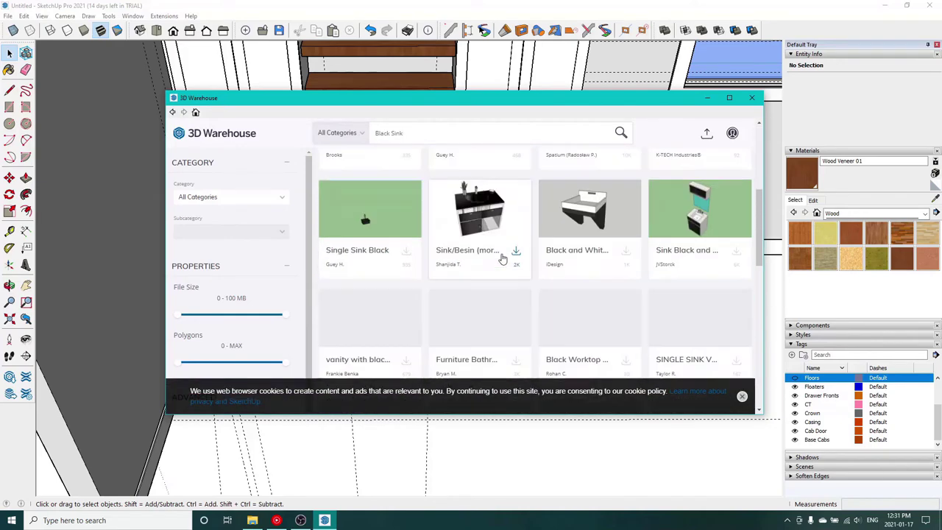
{"action": "scroll", "coordinate": [500, 259], "scroll_direction": "down", "scroll_amount": 1}
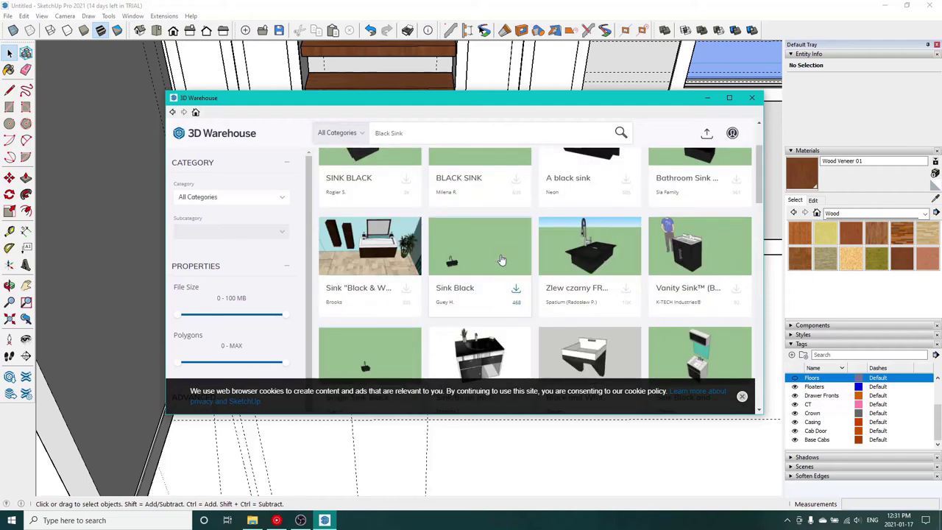
{"action": "scroll", "coordinate": [500, 259], "scroll_direction": "up", "scroll_amount": 1}
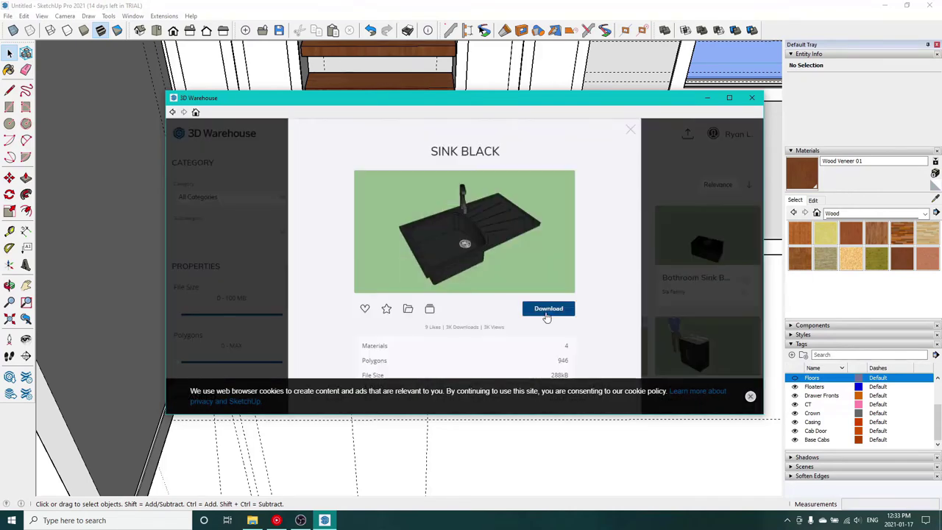
{"action": "left_click", "coordinate": [548, 308]}
{"action": "left_click", "coordinate": [435, 277]}
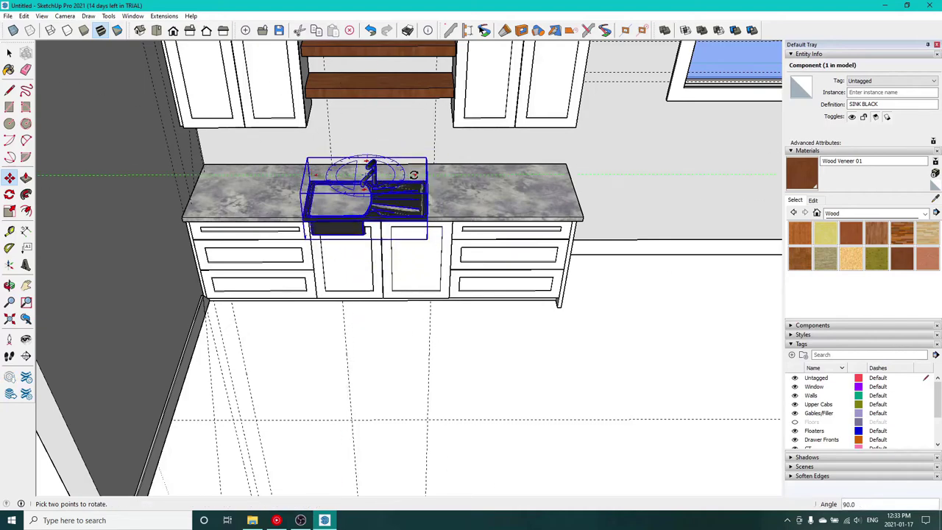
Move the sink aside along the countertop and place a guide across the middle of the countertop's length.
{"action": "middle_click_drag", "start_coordinate": [427, 197], "coordinate": [417, 214]}
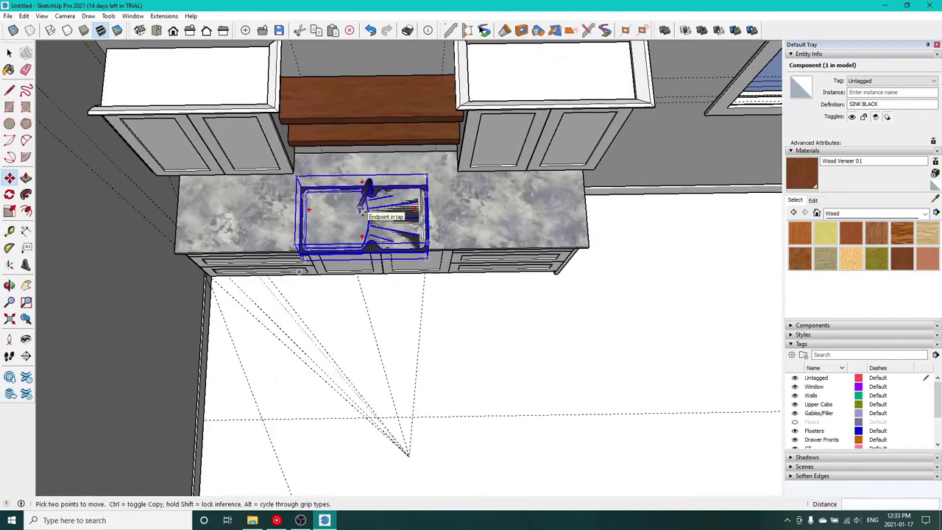
{"action": "scroll", "coordinate": [372, 210], "scroll_direction": "up", "scroll_amount": 3}
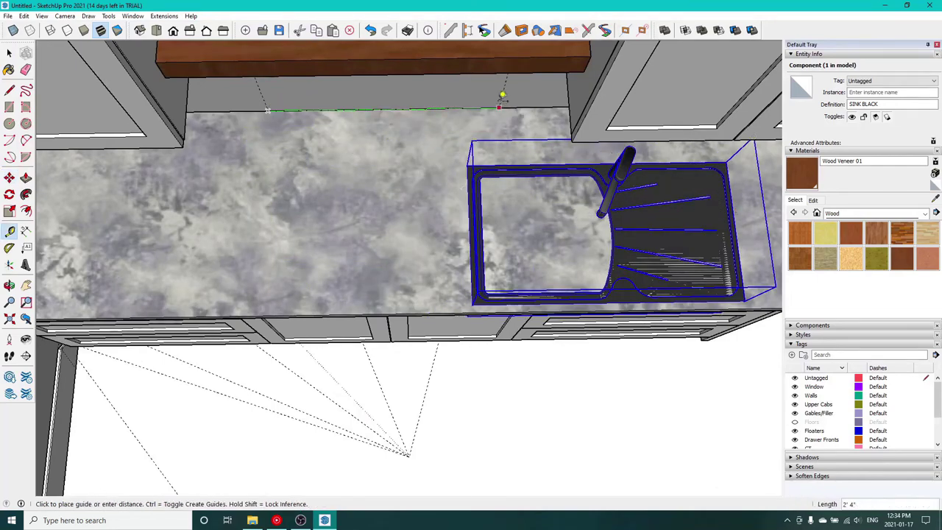
{"action": "scroll", "coordinate": [442, 110], "scroll_direction": "down", "scroll_amount": 3}
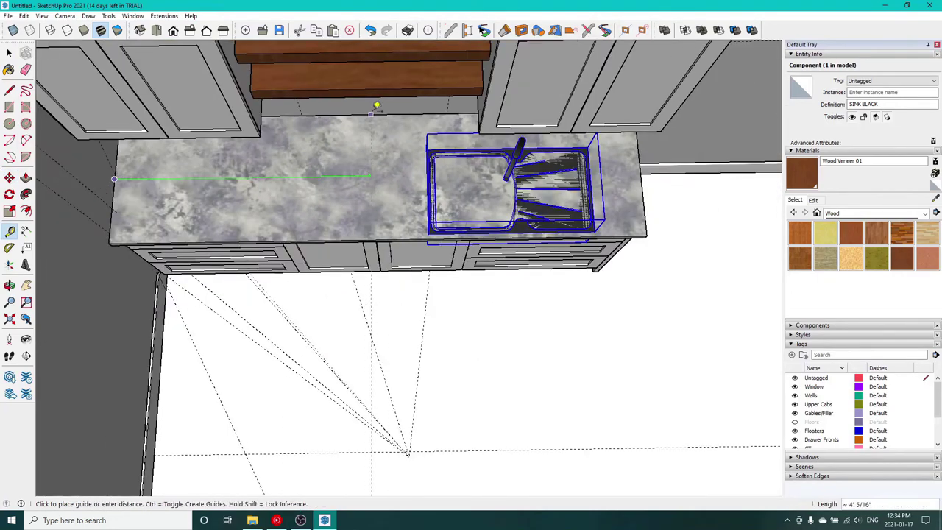
{"action": "scroll", "coordinate": [436, 187], "scroll_direction": "up", "scroll_amount": 3}
Measure the sink's overall length and the length and depth of its basin.
{"action": "left_click", "coordinate": [431, 192]}
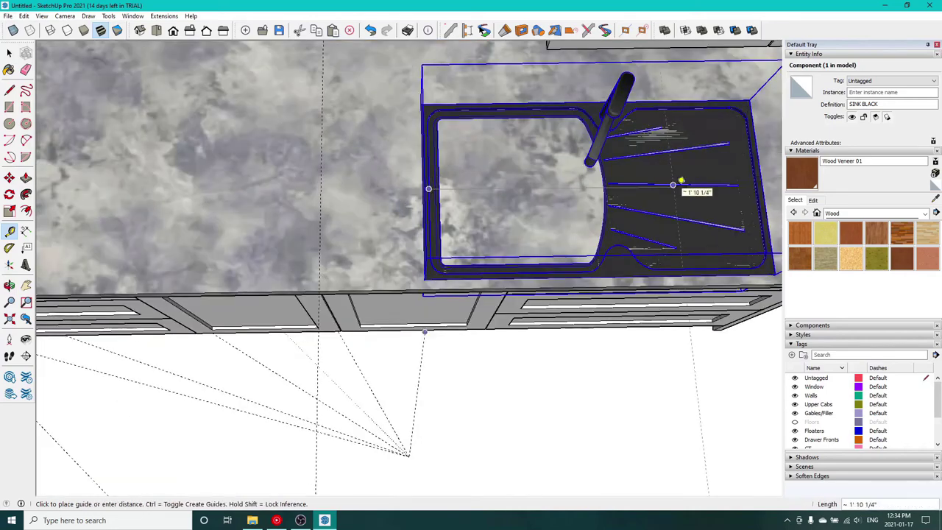
{"action": "scroll", "coordinate": [608, 185], "scroll_direction": "up", "scroll_amount": 8}
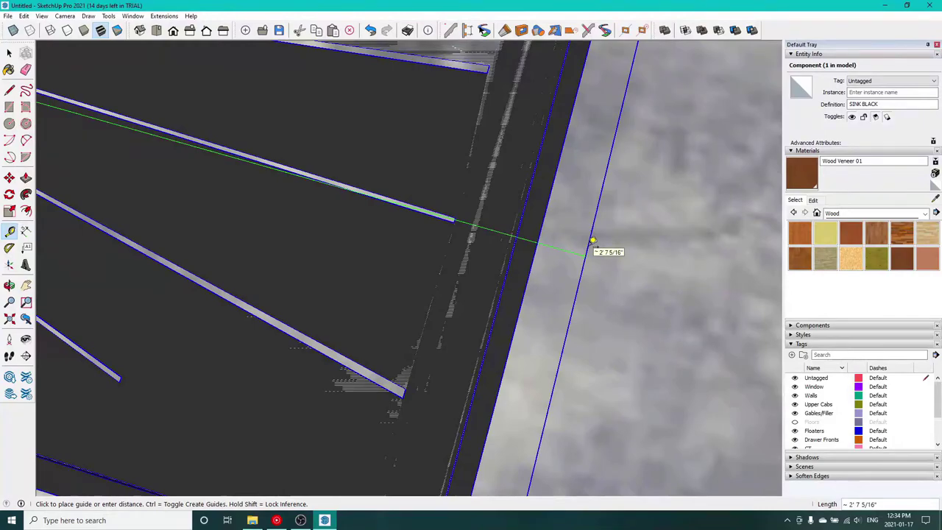
{"action": "scroll", "coordinate": [592, 241], "scroll_direction": "down", "scroll_amount": 5}
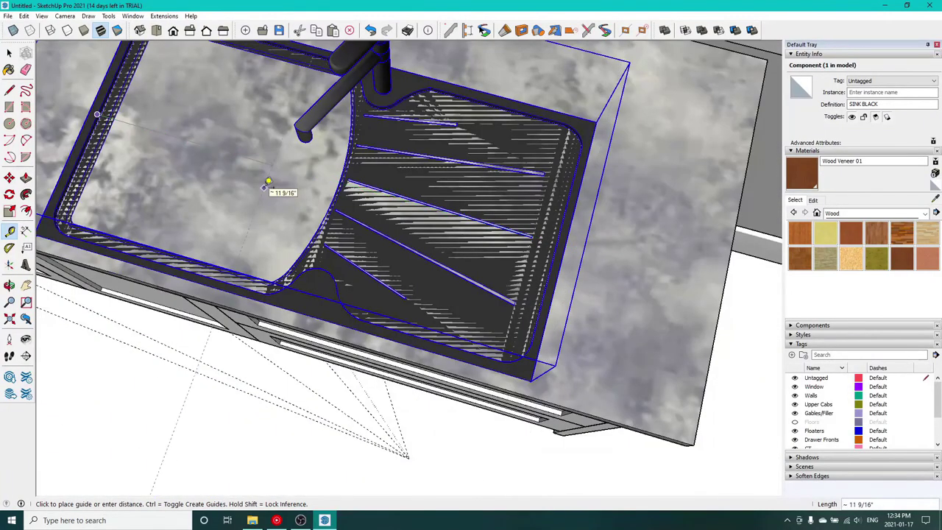
{"action": "middle_click_drag", "start_coordinate": [264, 188], "coordinate": [264, 205]}
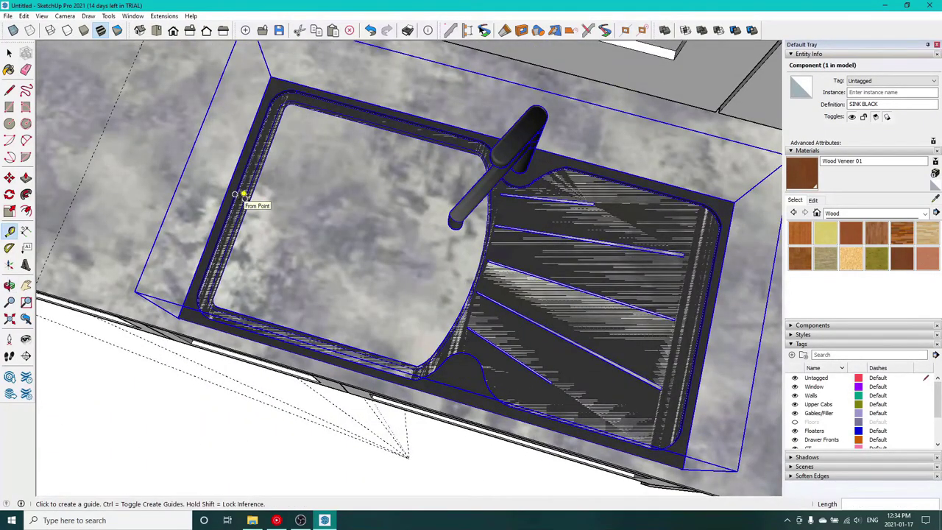
{"action": "left_click", "coordinate": [244, 197]}
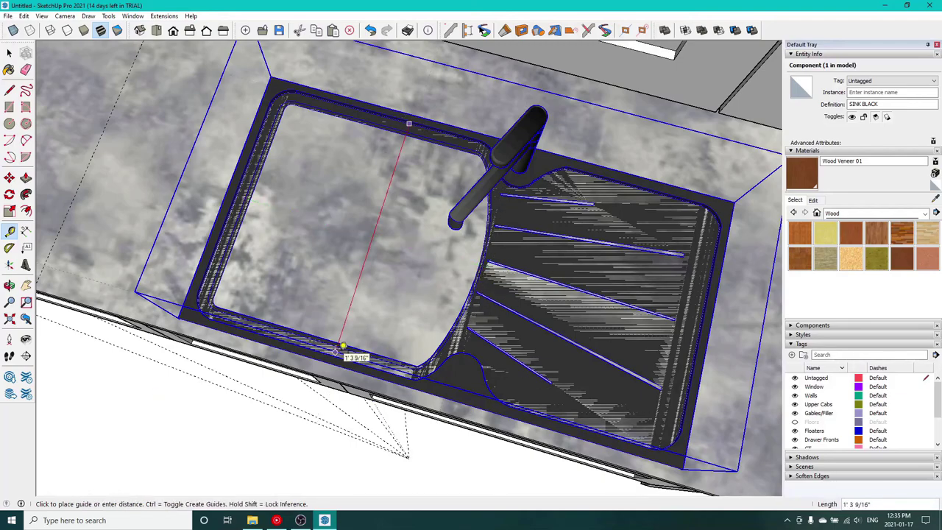
{"action": "scroll", "coordinate": [140, 193], "scroll_direction": "down", "scroll_amount": 4}
Place the remaining sink guide at an 8" offset and outline the cutout rectangle between the guides on the countertop face.
{"action": "middle_click_drag", "start_coordinate": [142, 194], "coordinate": [441, 307]}
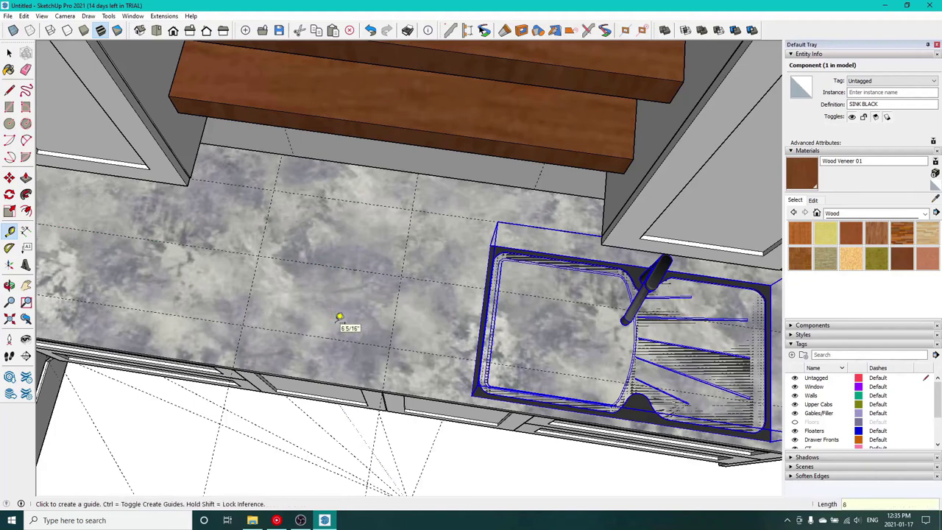
{"action": "key", "text": "Return"}
{"action": "key", "text": "space"}
{"action": "double_click", "coordinate": [296, 232]}
{"action": "left_click", "coordinate": [274, 190]}
{"action": "left_click", "coordinate": [357, 309]}
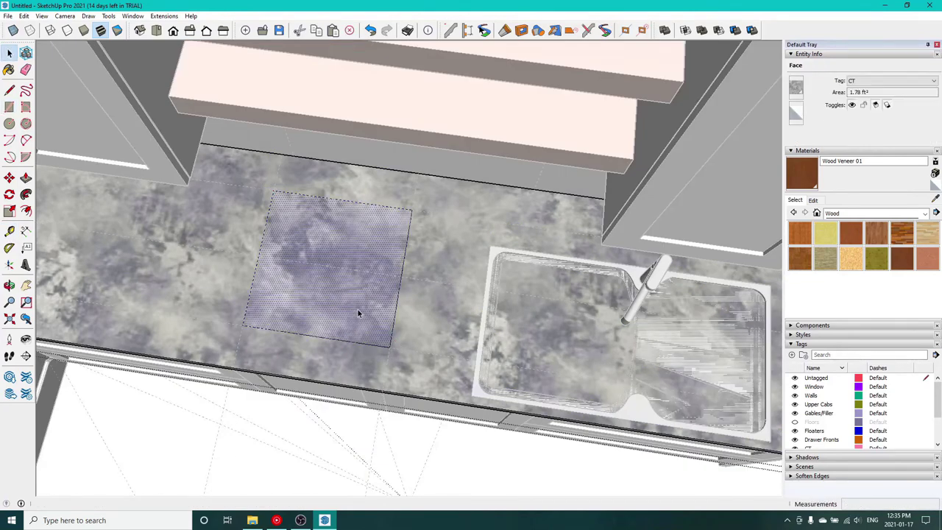
Push the rectangle 1 1/4" down through the countertop to cut the sink opening.
{"action": "key", "text": "p"}
{"action": "left_click", "coordinate": [332, 323]}
{"action": "left_click", "coordinate": [326, 295]}
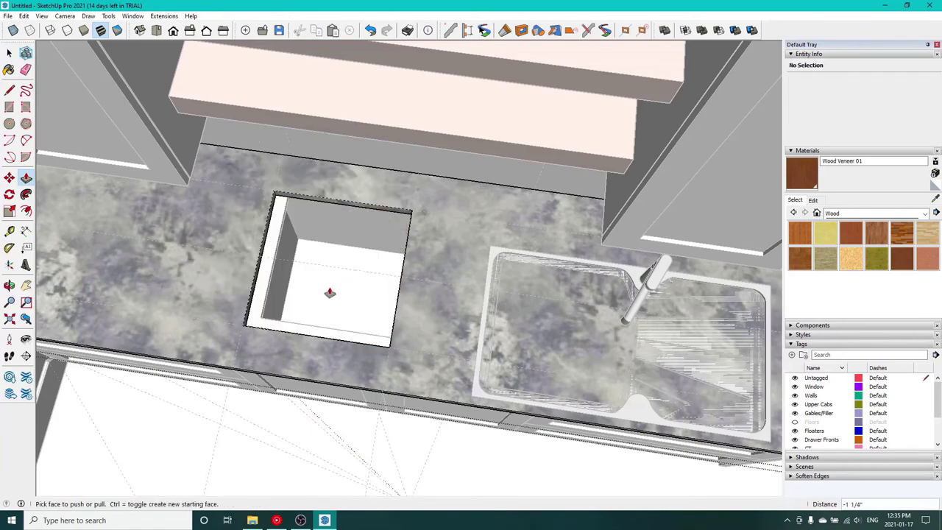
{"action": "key", "text": "space"}
{"action": "left_click", "coordinate": [361, 160]}
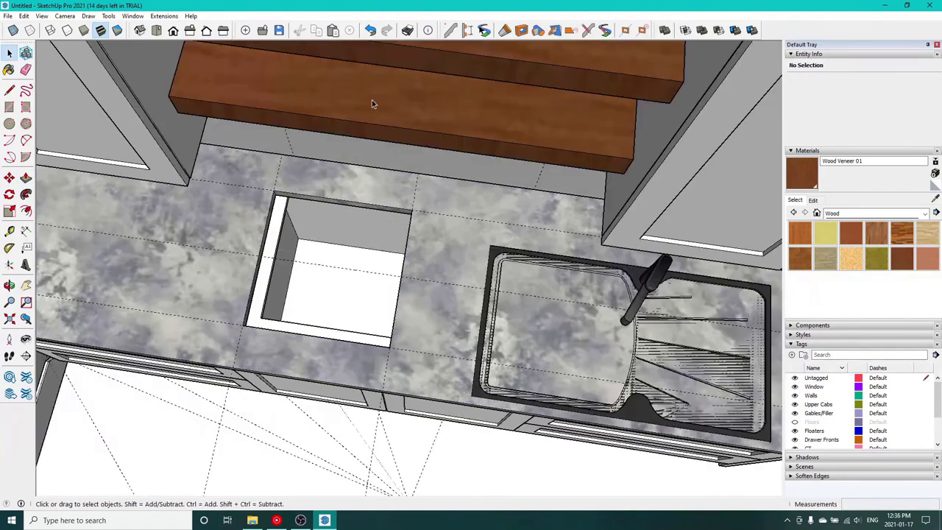
Move the sink off the countertop to the front of the base cabinets, just before the cutout.
{"action": "left_click", "coordinate": [485, 279]}
{"action": "scroll", "coordinate": [657, 325], "scroll_direction": "down", "scroll_amount": 1}
{"action": "key", "text": "m"}
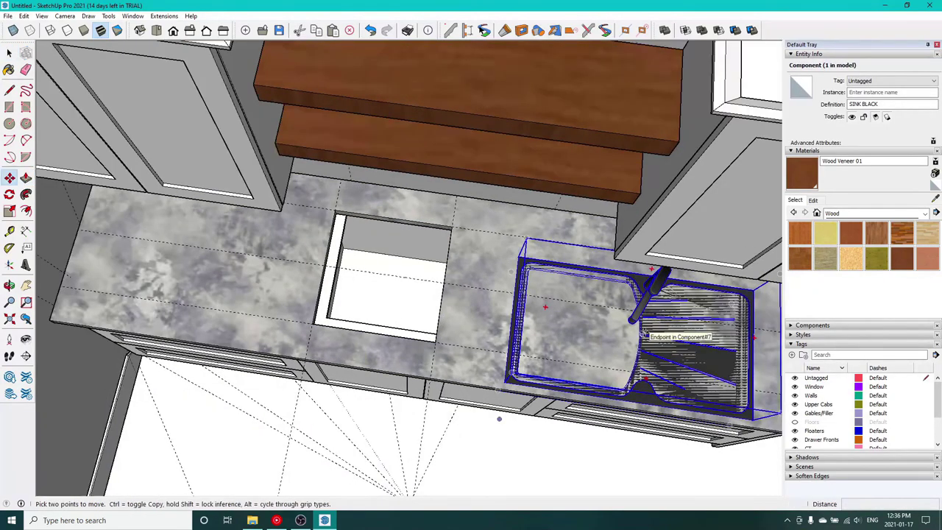
{"action": "left_click", "coordinate": [644, 336]}
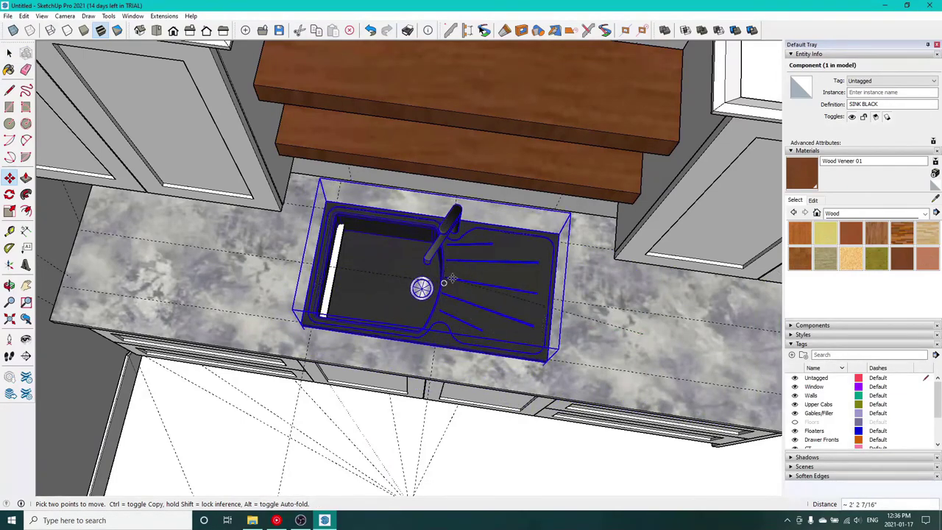
{"action": "left_click", "coordinate": [431, 398]}
{"action": "scroll", "coordinate": [434, 401], "scroll_direction": "up", "scroll_amount": 3}
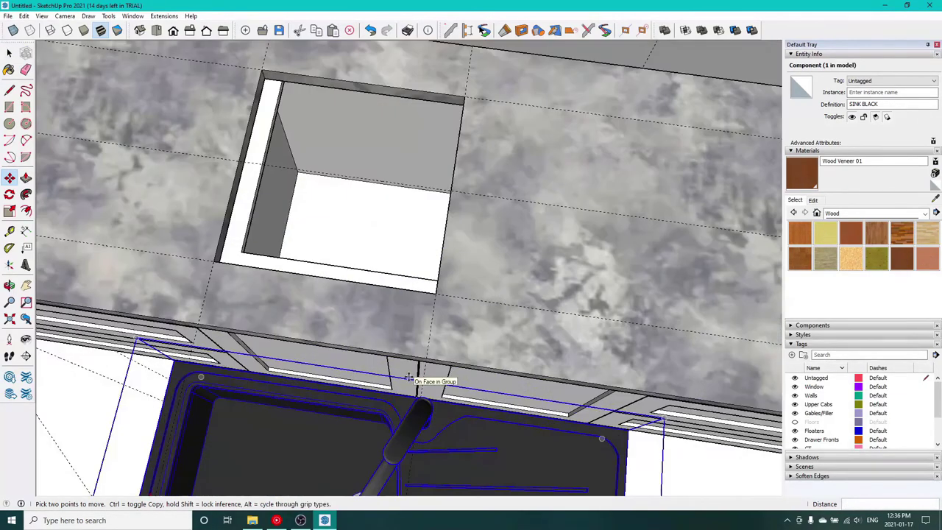
Scale the sink down in front of the base cabinets.
{"action": "scroll", "coordinate": [408, 379], "scroll_direction": "down", "scroll_amount": 5}
{"action": "middle_click_drag", "start_coordinate": [635, 442], "coordinate": [470, 169]}
{"action": "key", "text": "space"}
{"action": "scroll", "coordinate": [496, 335], "scroll_direction": "up", "scroll_amount": 5}
{"action": "left_click", "coordinate": [8, 211]}
{"action": "left_click_drag", "start_coordinate": [485, 202], "coordinate": [448, 189]}
{"action": "key", "text": "space"}
{"action": "scroll", "coordinate": [378, 218], "scroll_direction": "up", "scroll_amount": 2}
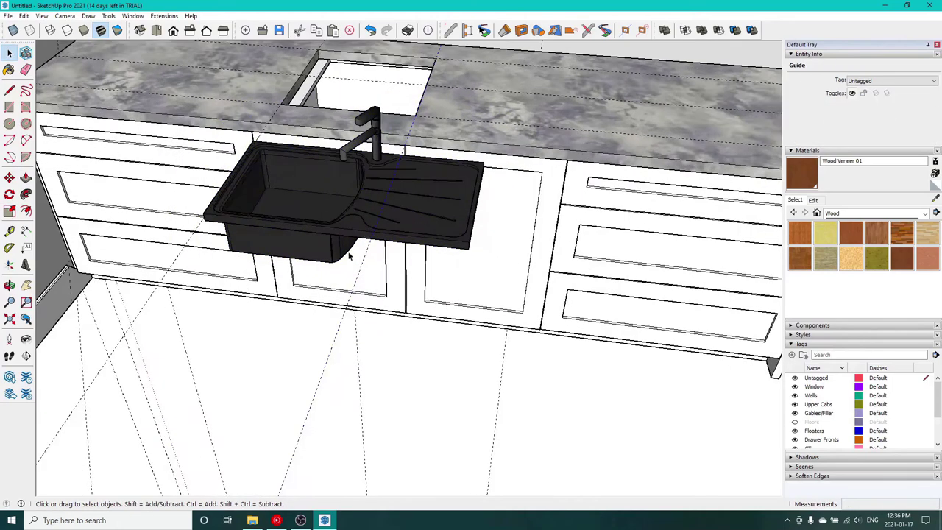
Move the sink from in front of the cabinets up onto the countertop opening and erase the guides crossing the countertop.
{"action": "left_click", "coordinate": [338, 269]}
{"action": "scroll", "coordinate": [339, 240], "scroll_direction": "up", "scroll_amount": 2}
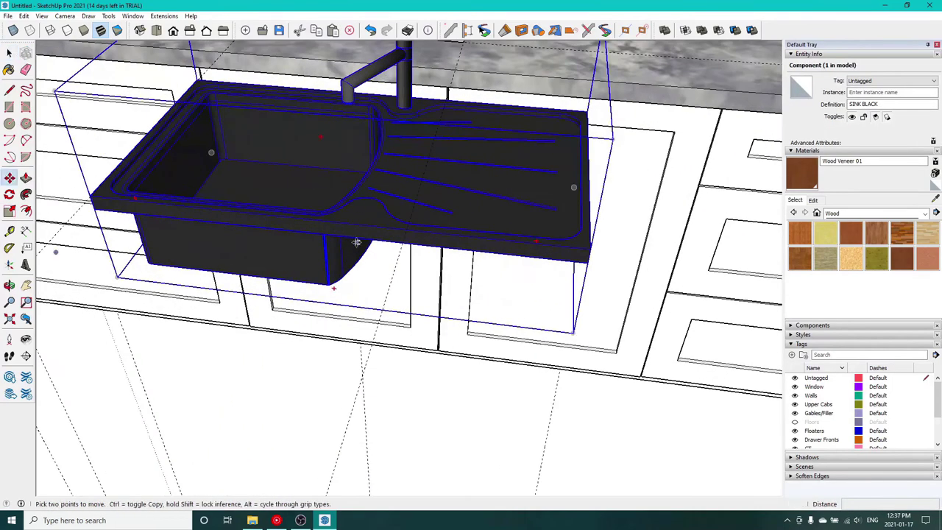
{"action": "left_click", "coordinate": [330, 234]}
{"action": "middle_click_drag", "start_coordinate": [456, 54], "coordinate": [422, 298], "text": "shift"}
{"action": "left_click", "coordinate": [431, 262]}
{"action": "scroll", "coordinate": [432, 261], "scroll_direction": "down", "scroll_amount": 5}
{"action": "middle_click_drag", "start_coordinate": [434, 260], "coordinate": [488, 245]}
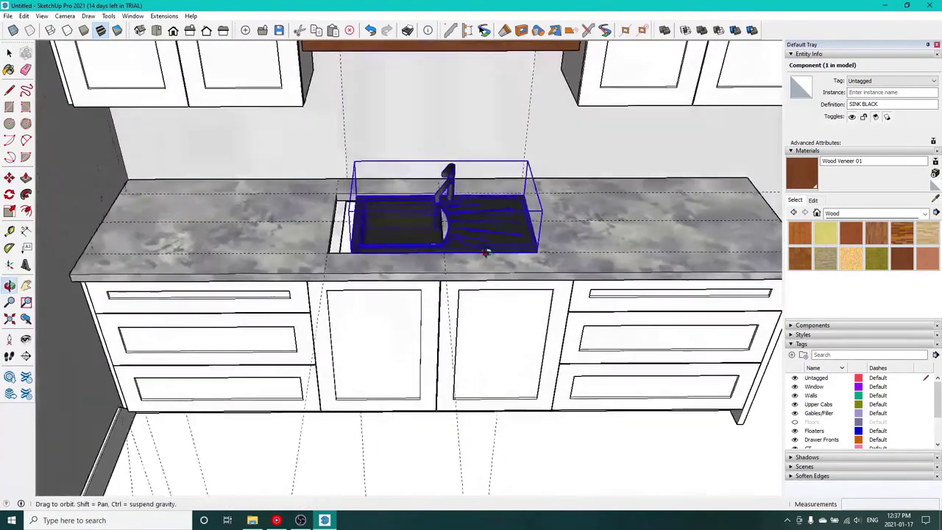
{"action": "scroll", "coordinate": [433, 256], "scroll_direction": "up", "scroll_amount": 3}
{"action": "left_click", "coordinate": [434, 299]}
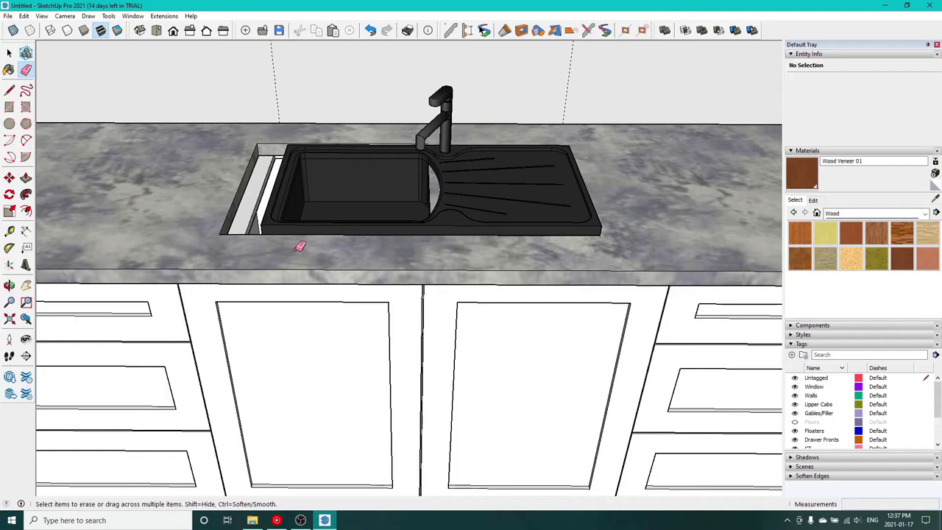
Place guides on the countertop along the sink's side and back edges, offset from the countertop's end and back wall.
{"action": "scroll", "coordinate": [300, 246], "scroll_direction": "down", "scroll_amount": 3}
{"action": "middle_click_drag", "start_coordinate": [269, 227], "coordinate": [421, 197], "text": "shift"}
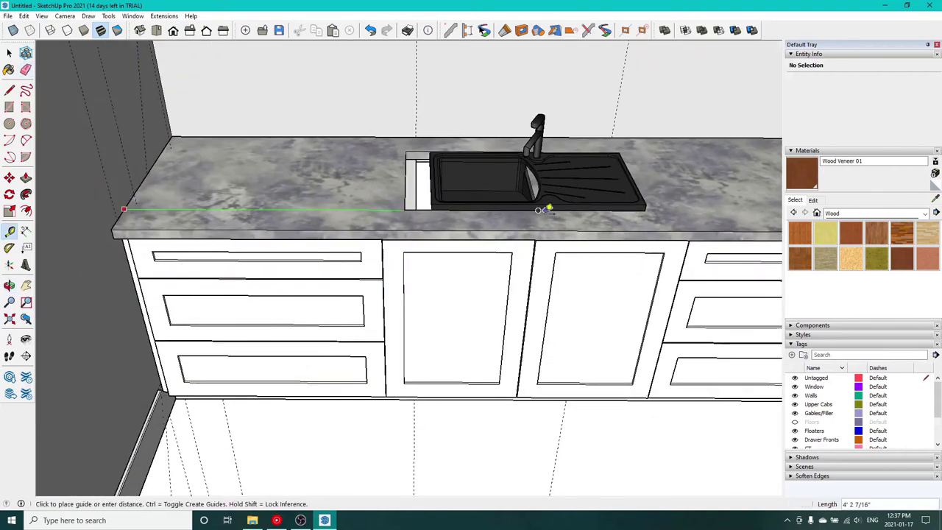
{"action": "scroll", "coordinate": [118, 222], "scroll_direction": "up", "scroll_amount": 3}
{"action": "left_click", "coordinate": [115, 224]}
{"action": "middle_click_drag", "start_coordinate": [353, 265], "coordinate": [388, 363]}
{"action": "middle_click_drag", "start_coordinate": [717, 316], "coordinate": [424, 292], "text": "shift"}
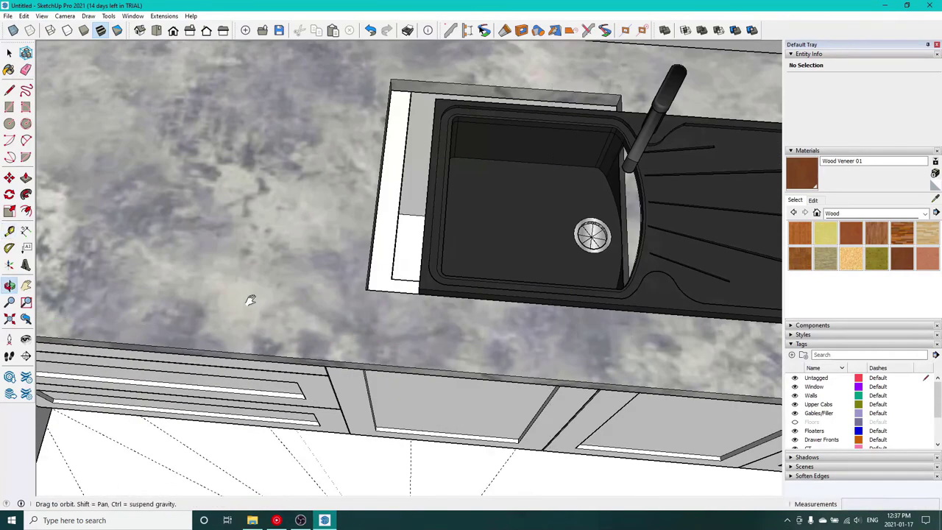
{"action": "middle_click_drag", "start_coordinate": [660, 338], "coordinate": [66, 236]}
{"action": "middle_click_drag", "start_coordinate": [665, 306], "coordinate": [473, 290]}
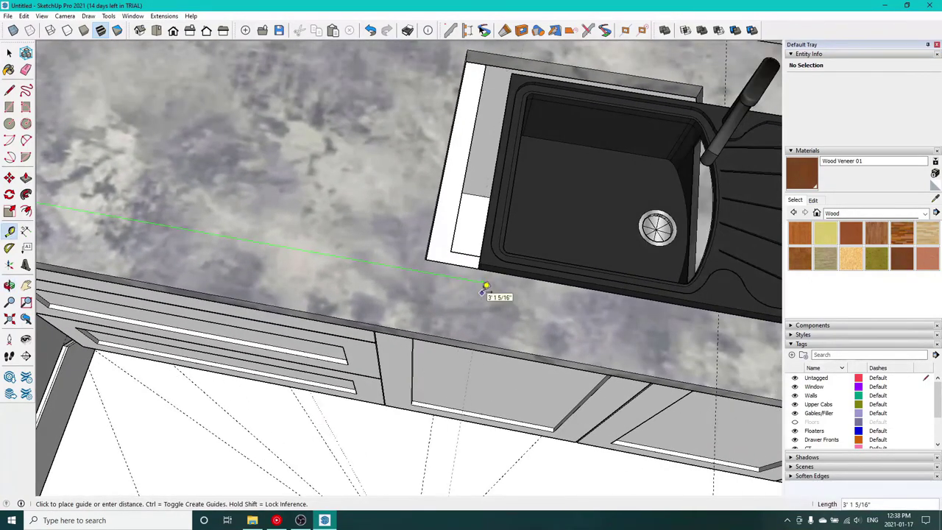
{"action": "middle_click_drag", "start_coordinate": [414, 134], "coordinate": [344, 292]}
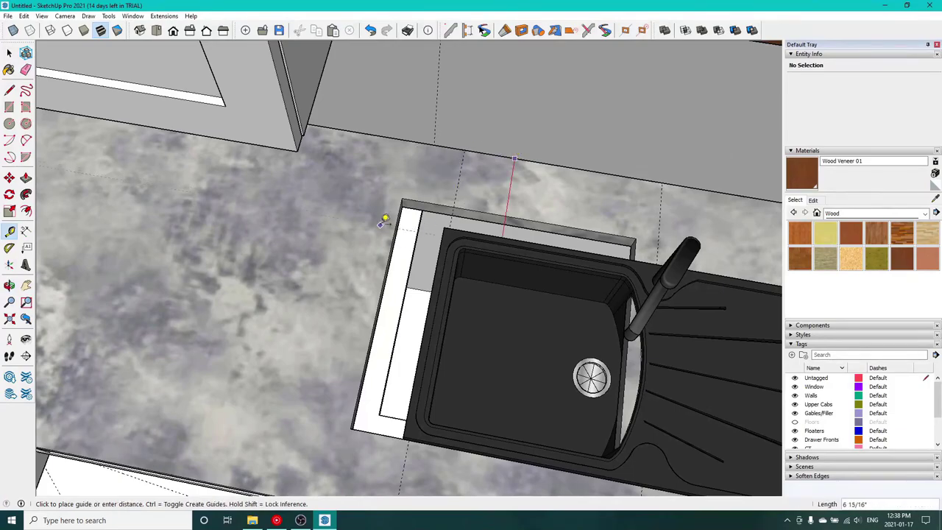
{"action": "middle_click_drag", "start_coordinate": [382, 222], "coordinate": [403, 231]}
Push the cutout's left side face about 3 5/8" to the sink's edge and the back face to the rear guide.
{"action": "key", "text": "space"}
{"action": "double_click", "coordinate": [324, 247]}
{"action": "key", "text": "p"}
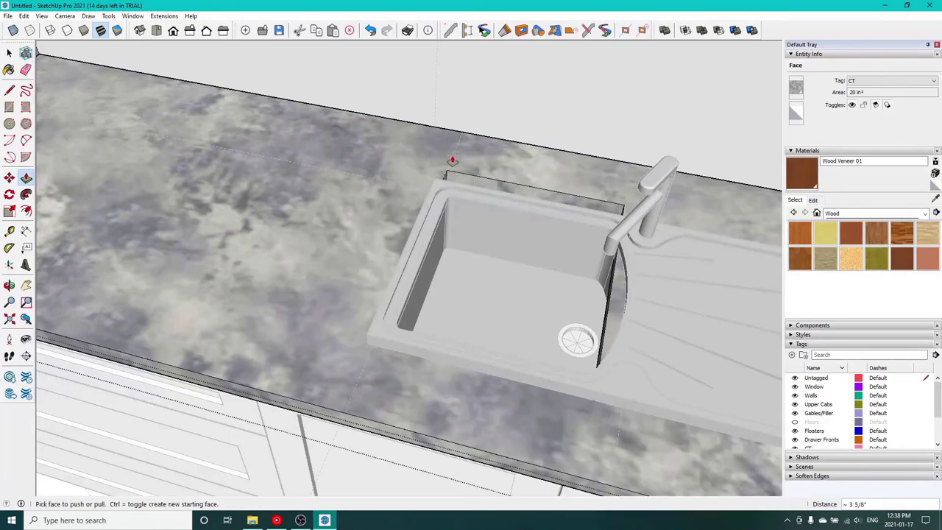
{"action": "left_click", "coordinate": [455, 177]}
{"action": "left_click", "coordinate": [389, 193]}
Push the countertop cutout's right side face back under the sink's draining board so it clears the basin.
{"action": "key", "text": "space"}
{"action": "scroll", "coordinate": [435, 119], "scroll_direction": "down", "scroll_amount": 5}
{"action": "left_click", "coordinate": [435, 118]}
{"action": "middle_click_drag", "start_coordinate": [435, 119], "coordinate": [521, 202]}
{"action": "scroll", "coordinate": [566, 129], "scroll_direction": "down", "scroll_amount": 3}
{"action": "scroll", "coordinate": [521, 203], "scroll_direction": "up", "scroll_amount": 2}
{"action": "scroll", "coordinate": [518, 205], "scroll_direction": "up", "scroll_amount": 5}
{"action": "middle_click_drag", "start_coordinate": [368, 231], "coordinate": [434, 211]}
{"action": "double_click", "coordinate": [341, 251]}
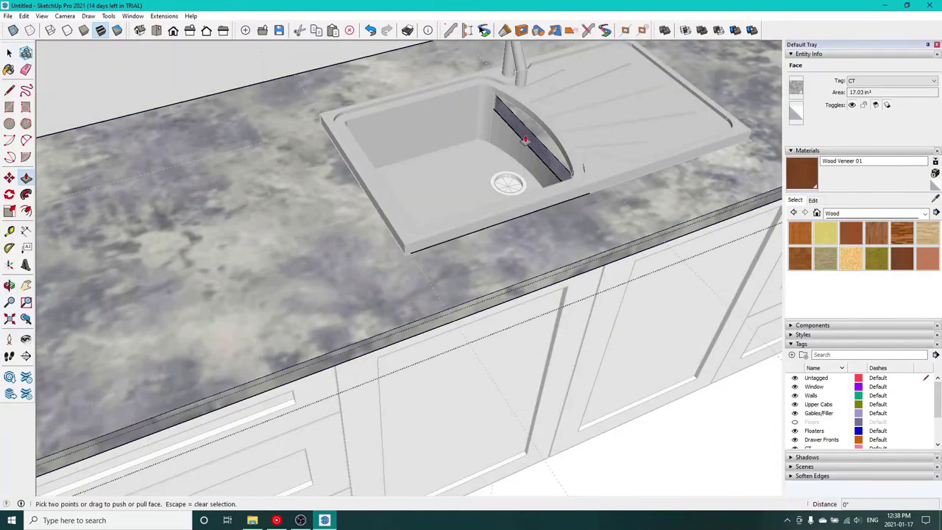
{"action": "left_click", "coordinate": [527, 140]}
{"action": "middle_click_drag", "start_coordinate": [485, 255], "coordinate": [526, 338]}
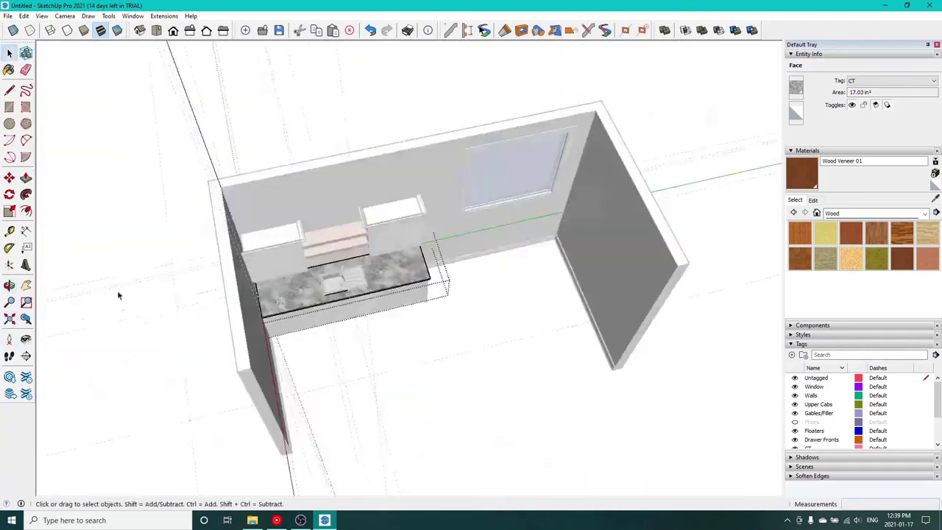
Open the base cabinet group and push the rail that crosses the sink back out of the basin.
{"action": "scroll", "coordinate": [347, 272], "scroll_direction": "up", "scroll_amount": 10}
{"action": "middle_click_drag", "start_coordinate": [412, 332], "coordinate": [614, 243]}
{"action": "scroll", "coordinate": [517, 292], "scroll_direction": "up", "scroll_amount": 3}
{"action": "scroll", "coordinate": [623, 238], "scroll_direction": "up", "scroll_amount": 2}
{"action": "double_click", "coordinate": [623, 238]}
{"action": "left_click", "coordinate": [622, 239]}
{"action": "key", "text": "p"}
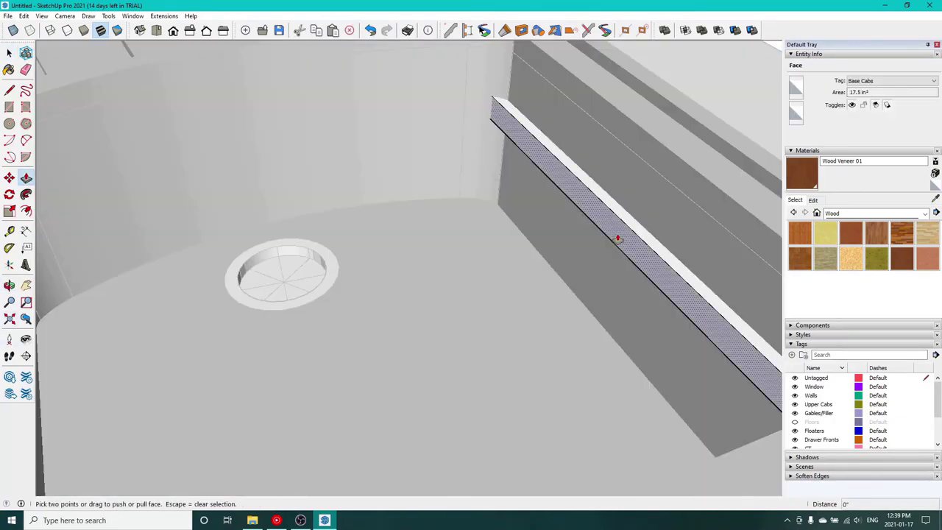
{"action": "scroll", "coordinate": [618, 238], "scroll_direction": "down", "scroll_amount": 8}
{"action": "middle_click_drag", "start_coordinate": [385, 267], "coordinate": [323, 168]}
{"action": "scroll", "coordinate": [324, 169], "scroll_direction": "down", "scroll_amount": 5}
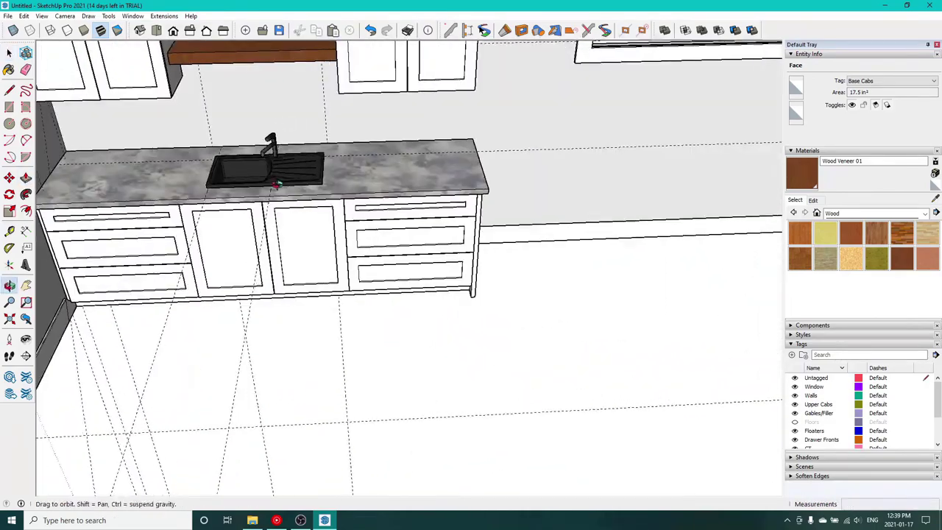
Delete all guides from the model.
{"action": "scroll", "coordinate": [408, 264], "scroll_direction": "down", "scroll_amount": 5}
{"action": "scroll", "coordinate": [408, 265], "scroll_direction": "up", "scroll_amount": 2}
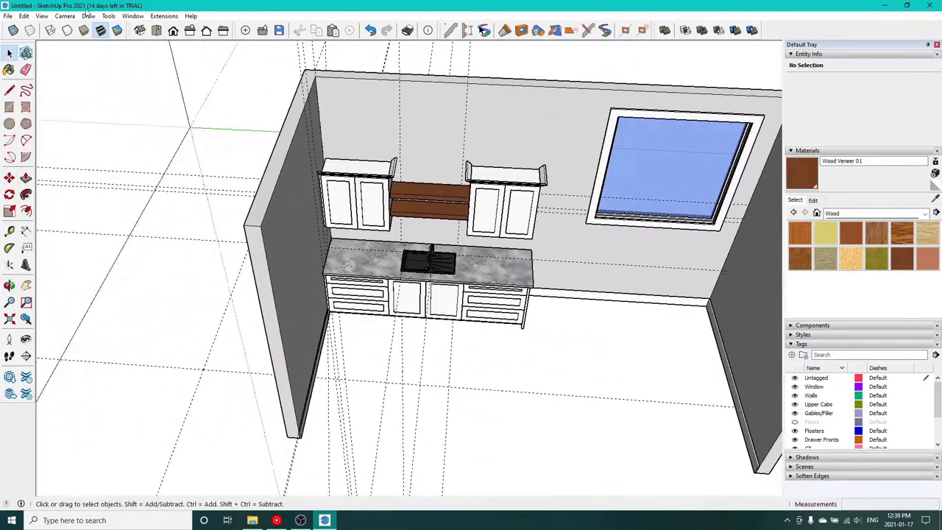
{"action": "left_click", "coordinate": [25, 16]}
{"action": "left_click", "coordinate": [43, 106]}
Open the left wall's baseboard for editing and adjust its end where it meets the base cabinets.
{"action": "middle_click_drag", "start_coordinate": [365, 252], "coordinate": [328, 275]}
{"action": "scroll", "coordinate": [328, 274], "scroll_direction": "up", "scroll_amount": 3}
{"action": "scroll", "coordinate": [427, 320], "scroll_direction": "up", "scroll_amount": 4}
{"action": "scroll", "coordinate": [427, 321], "scroll_direction": "down", "scroll_amount": 3}
{"action": "scroll", "coordinate": [426, 320], "scroll_direction": "up", "scroll_amount": 3}
{"action": "middle_click_drag", "start_coordinate": [427, 321], "coordinate": [404, 407], "text": "shift"}
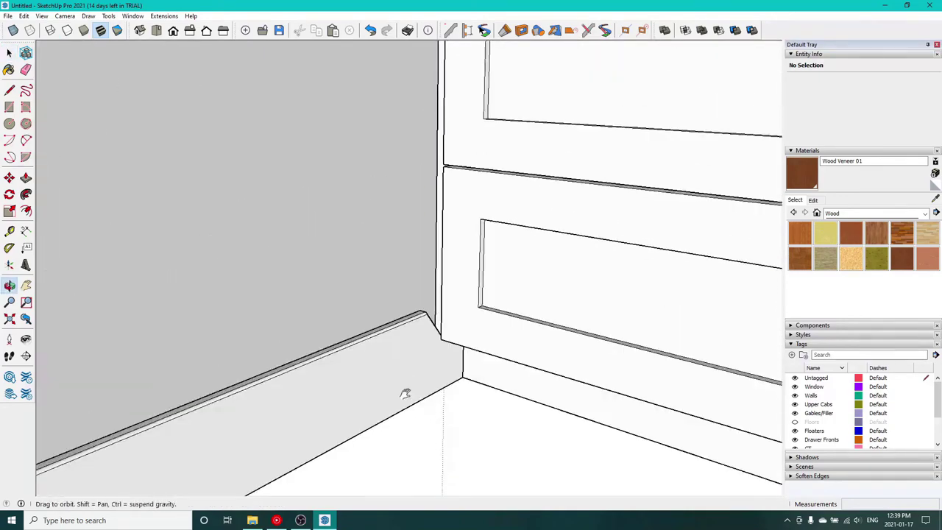
{"action": "scroll", "coordinate": [406, 406], "scroll_direction": "down", "scroll_amount": 6}
{"action": "double_click", "coordinate": [407, 405]}
{"action": "double_click", "coordinate": [406, 404]}
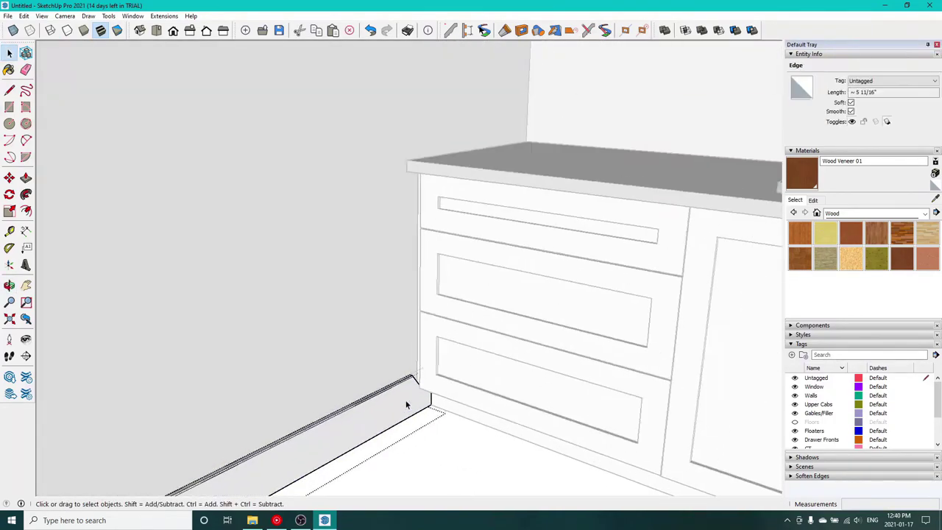
{"action": "scroll", "coordinate": [406, 404], "scroll_direction": "down", "scroll_amount": 2}
{"action": "left_click", "coordinate": [405, 404]}
{"action": "scroll", "coordinate": [412, 397], "scroll_direction": "up", "scroll_amount": 7}
{"action": "middle_click_drag", "start_coordinate": [412, 396], "coordinate": [374, 333]}
{"action": "left_click", "coordinate": [356, 298]}
Make the Floors tag visible to bring back the wood floor.
{"action": "scroll", "coordinate": [357, 298], "scroll_direction": "down", "scroll_amount": 4}
{"action": "scroll", "coordinate": [395, 260], "scroll_direction": "down", "scroll_amount": 8}
{"action": "left_click", "coordinate": [796, 421]}
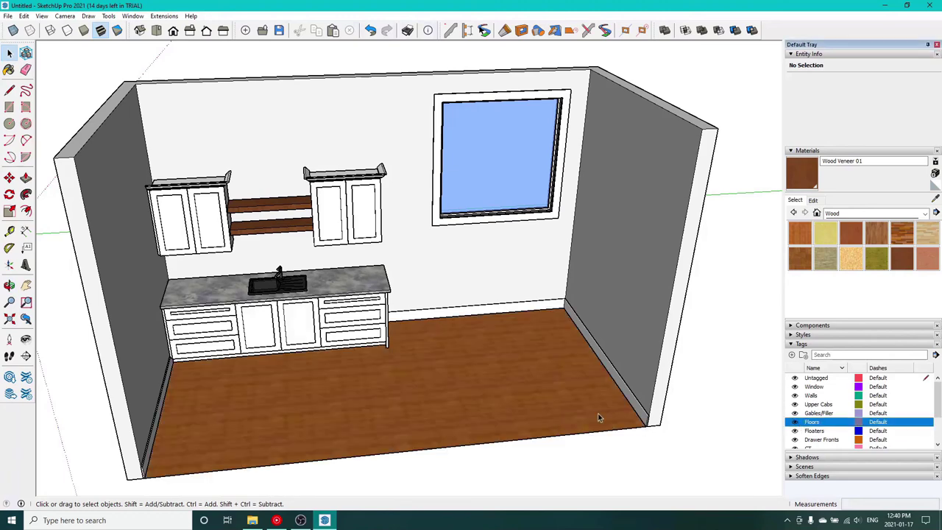
Search 3D Warehouse for "wine Bottle" and download the dark Wine bottle model with the white label into the scene.
{"action": "left_click", "coordinate": [132, 15]}
{"action": "left_click", "coordinate": [143, 80]}
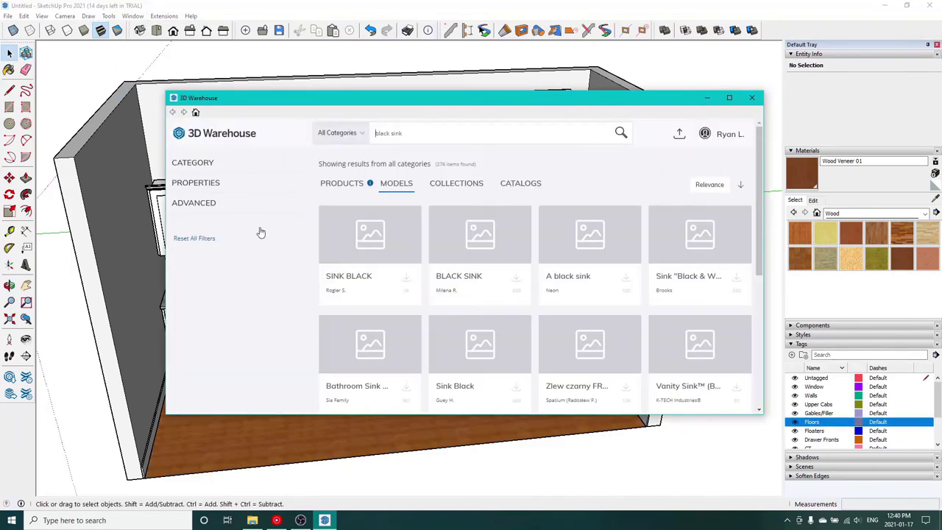
{"action": "type", "text": "wine Bottle"}
{"action": "key", "text": "Return"}
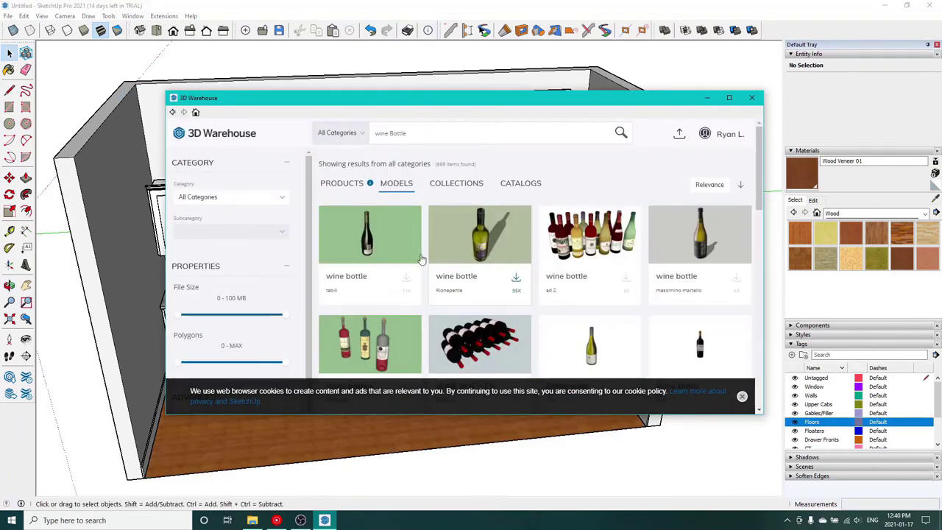
{"action": "scroll", "coordinate": [690, 261], "scroll_direction": "down", "scroll_amount": 6}
{"action": "scroll", "coordinate": [676, 239], "scroll_direction": "up", "scroll_amount": 1}
{"action": "left_click", "coordinate": [677, 236]}
{"action": "left_click", "coordinate": [525, 318]}
{"action": "left_click", "coordinate": [431, 280]}
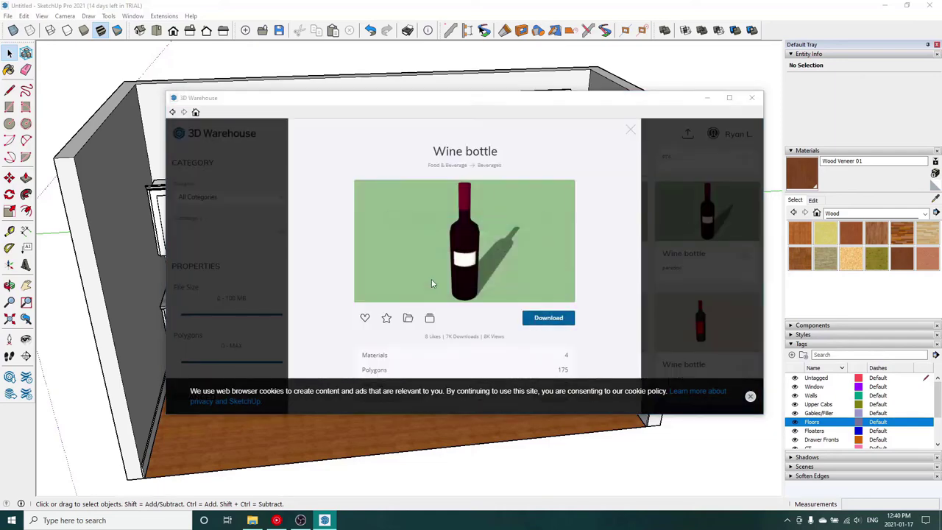
Place the wine bottle on the upper floating shelf between the upper cabinets.
{"action": "left_click", "coordinate": [241, 184]}
{"action": "middle_click_drag", "start_coordinate": [248, 168], "coordinate": [335, 368]}
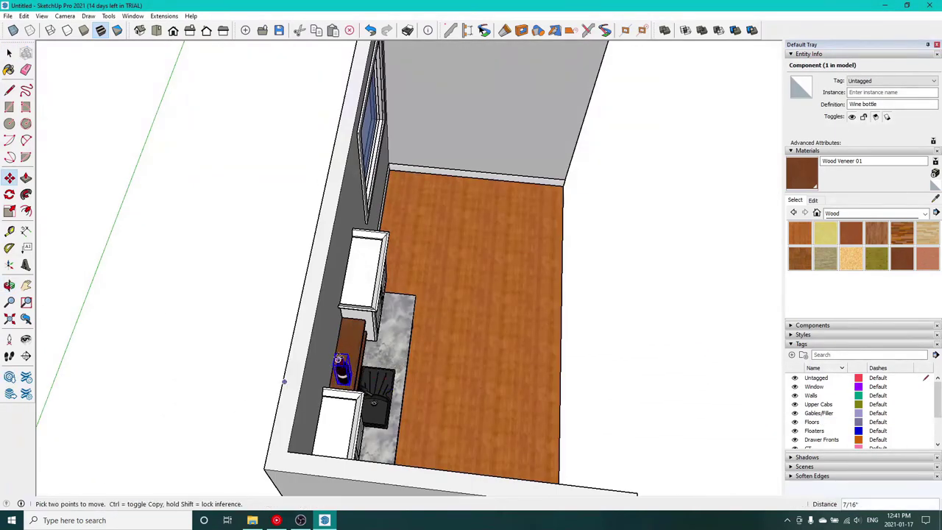
{"action": "scroll", "coordinate": [338, 359], "scroll_direction": "up", "scroll_amount": 3}
{"action": "middle_click_drag", "start_coordinate": [424, 438], "coordinate": [188, 235]}
{"action": "key", "text": "m"}
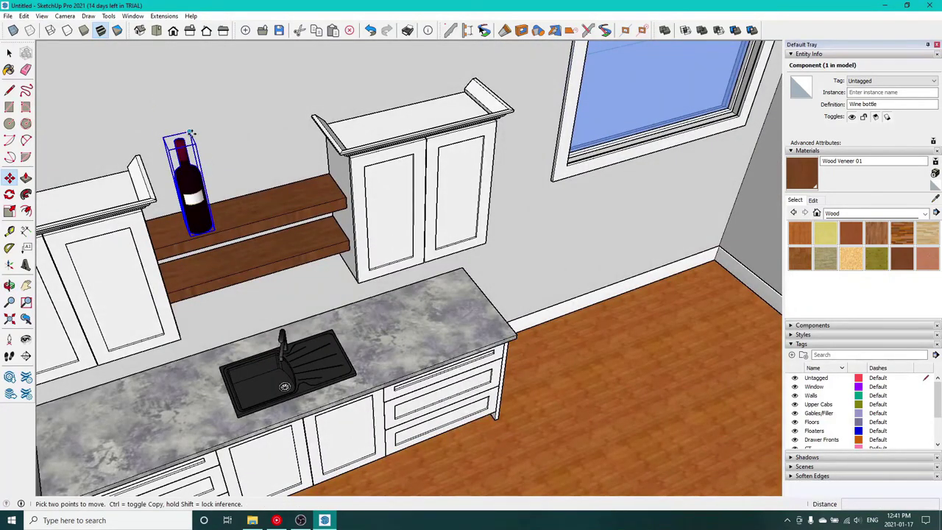
Scale the wine bottle down so it fits in proportion on the upper shelf.
{"action": "left_click", "coordinate": [10, 212]}
{"action": "left_click_drag", "start_coordinate": [191, 137], "coordinate": [189, 189]}
{"action": "scroll", "coordinate": [187, 194], "scroll_direction": "up", "scroll_amount": 3}
{"action": "middle_click_drag", "start_coordinate": [187, 195], "coordinate": [210, 100]}
{"action": "scroll", "coordinate": [216, 95], "scroll_direction": "down", "scroll_amount": 6}
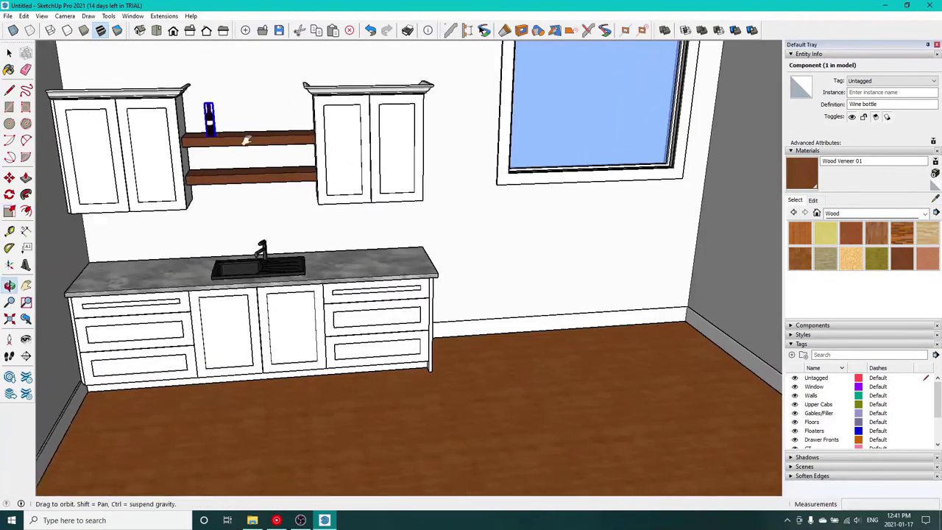
Copy the wine bottle along the upper shelf at about 7 5/8" spacing and remove the extra fourth bottle.
{"action": "scroll", "coordinate": [304, 179], "scroll_direction": "up", "scroll_amount": 2}
{"action": "key", "text": "space"}
{"action": "key", "text": "m"}
{"action": "key", "text": "ctrl"}
{"action": "left_click", "coordinate": [266, 177]}
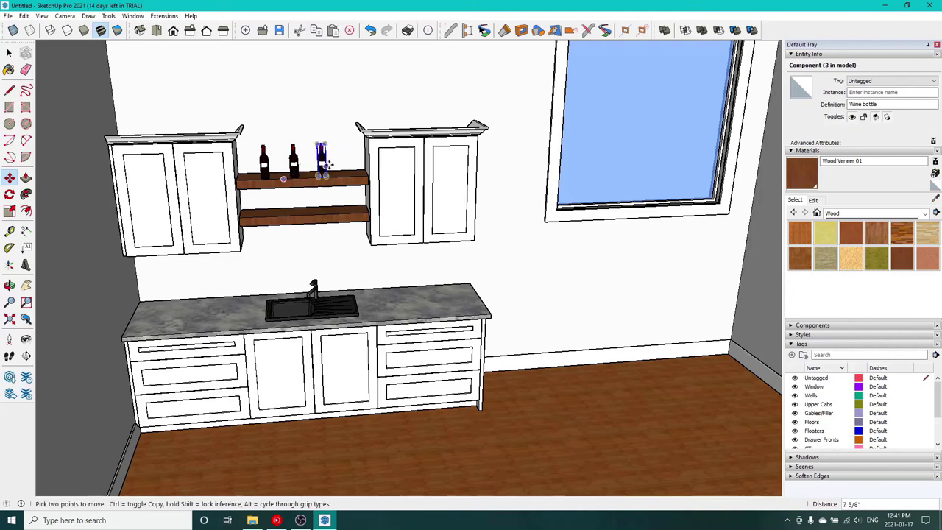
{"action": "left_click", "coordinate": [342, 162]}
{"action": "scroll", "coordinate": [342, 214], "scroll_direction": "down", "scroll_amount": 3}
{"action": "middle_click_drag", "start_coordinate": [483, 263], "coordinate": [395, 120]}
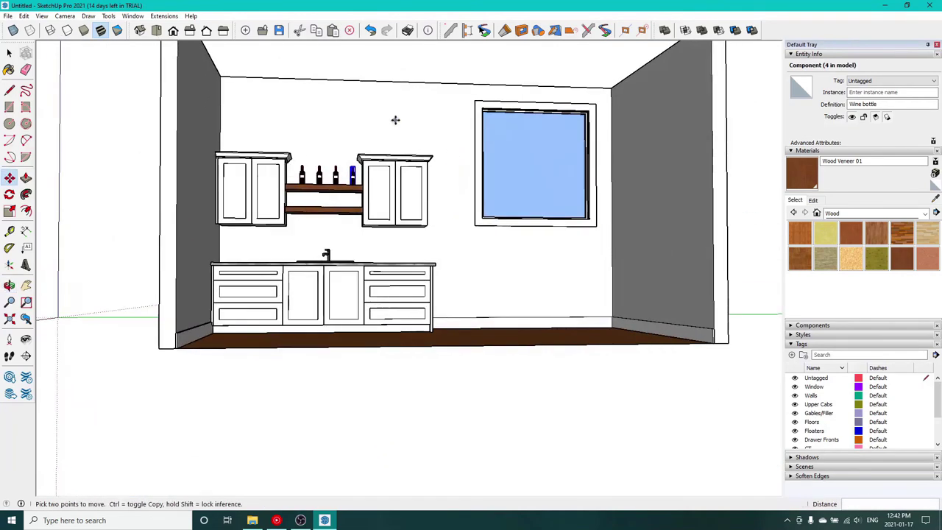
{"action": "middle_click_drag", "start_coordinate": [330, 208], "coordinate": [398, 317]}
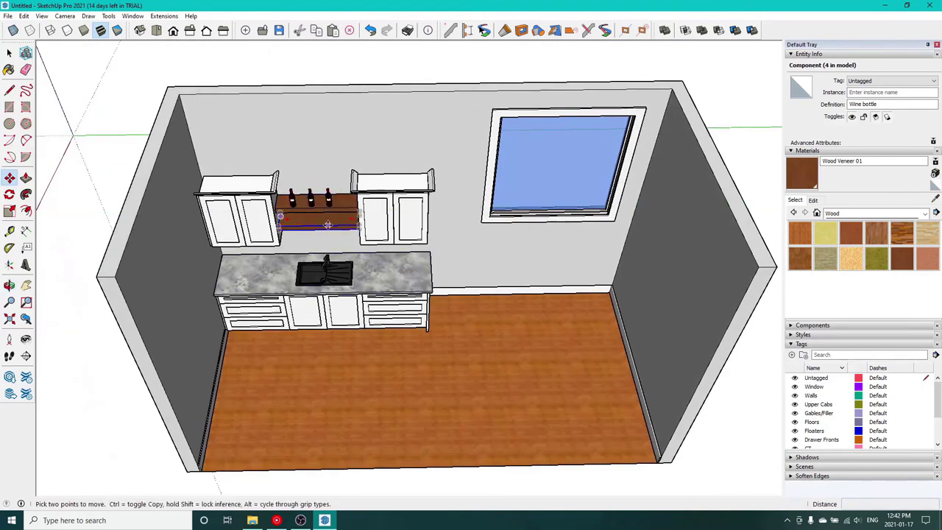
Place a guide at 1' 6" through the middle of the upper shelf and move the middle bottle onto it.
{"action": "scroll", "coordinate": [331, 209], "scroll_direction": "up", "scroll_amount": 8}
{"action": "key", "text": "t"}
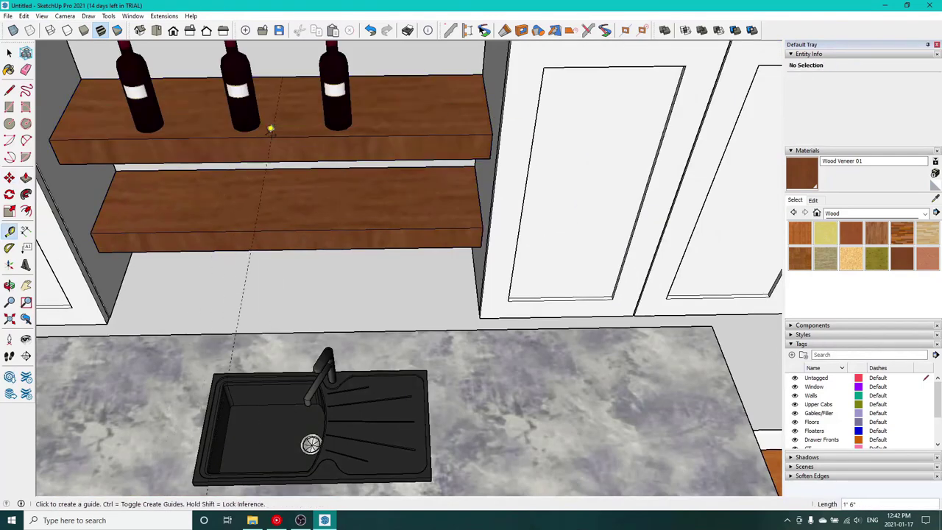
{"action": "key", "text": "m"}
{"action": "scroll", "coordinate": [242, 130], "scroll_direction": "up", "scroll_amount": 5}
{"action": "left_click", "coordinate": [262, 123]}
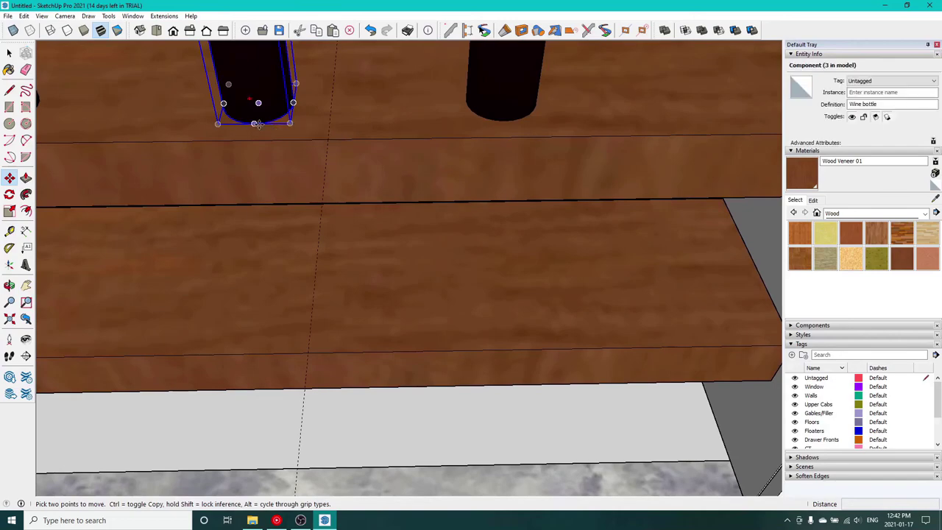
{"action": "scroll", "coordinate": [254, 124], "scroll_direction": "up", "scroll_amount": 2}
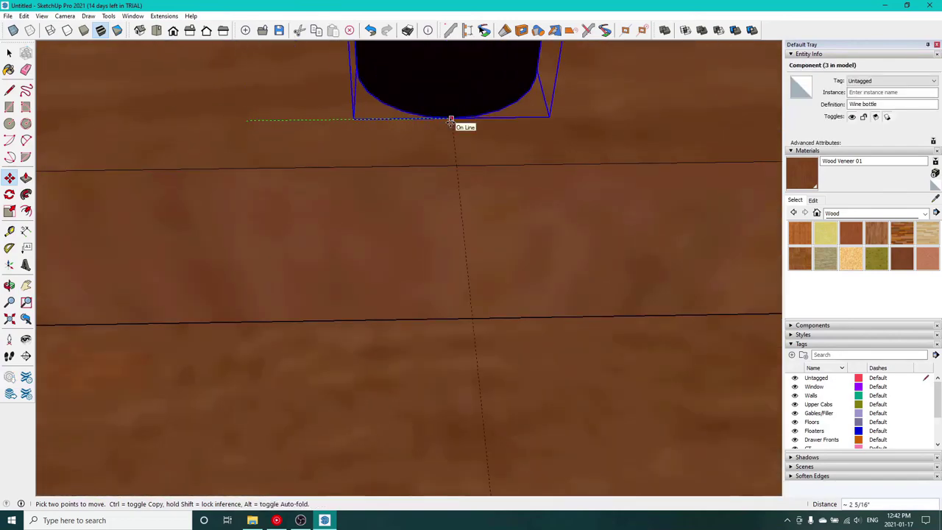
{"action": "left_click", "coordinate": [451, 121]}
Place a guide on the shelf to the left of the centre guide and move the left bottle onto it.
{"action": "scroll", "coordinate": [449, 120], "scroll_direction": "down", "scroll_amount": 6}
{"action": "middle_click_drag", "start_coordinate": [383, 118], "coordinate": [380, 295]}
{"action": "scroll", "coordinate": [316, 191], "scroll_direction": "down", "scroll_amount": 2}
{"action": "key", "text": "t"}
{"action": "left_click", "coordinate": [436, 239]}
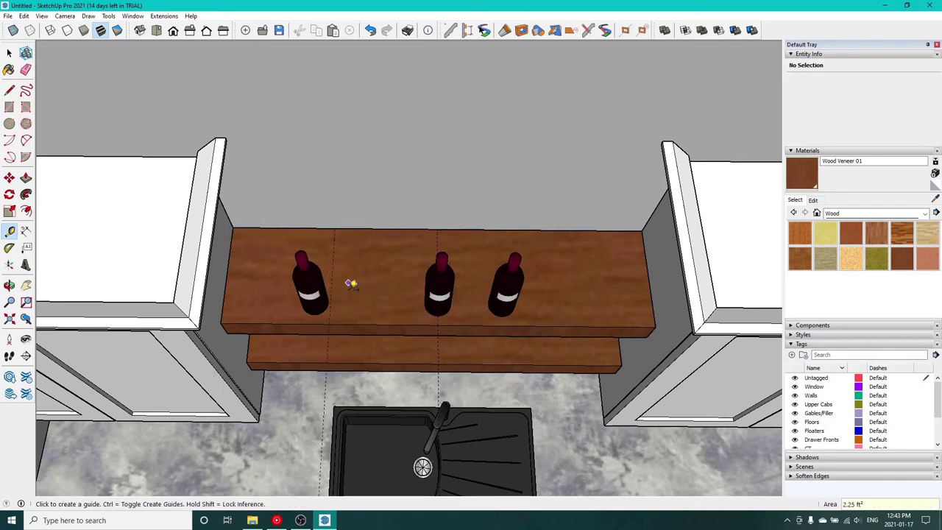
{"action": "key", "text": "space"}
{"action": "left_click", "coordinate": [316, 316]}
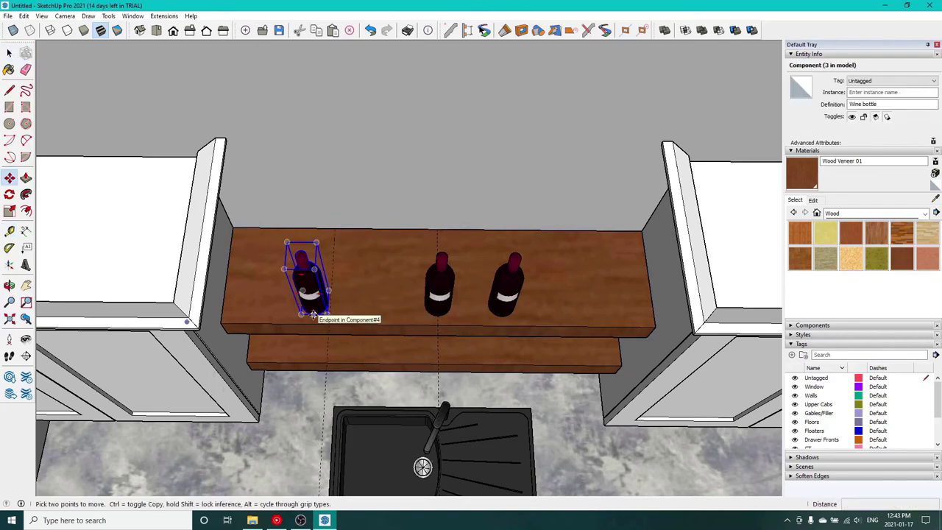
{"action": "left_click", "coordinate": [314, 315]}
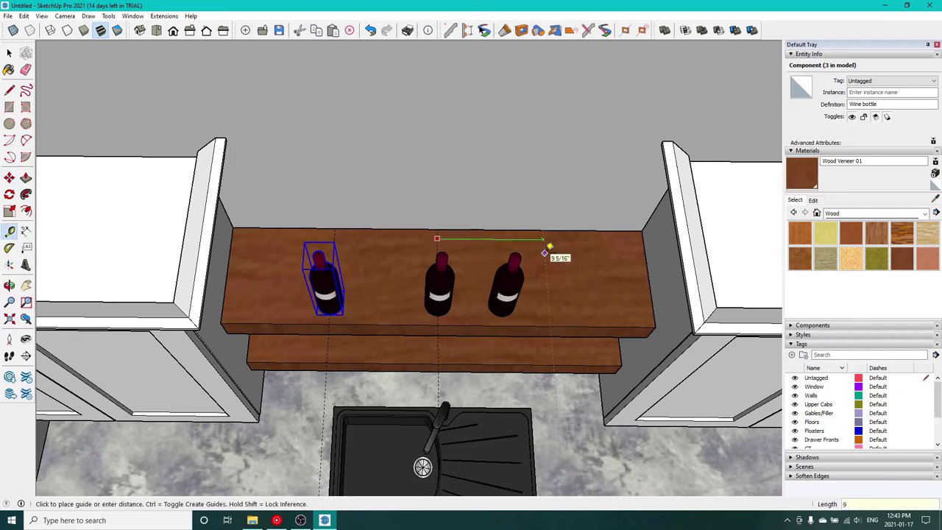
Place a guide 9" to the right of the centre guide and move the right bottle onto it.
{"action": "key", "text": "space"}
{"action": "left_click", "coordinate": [508, 315]}
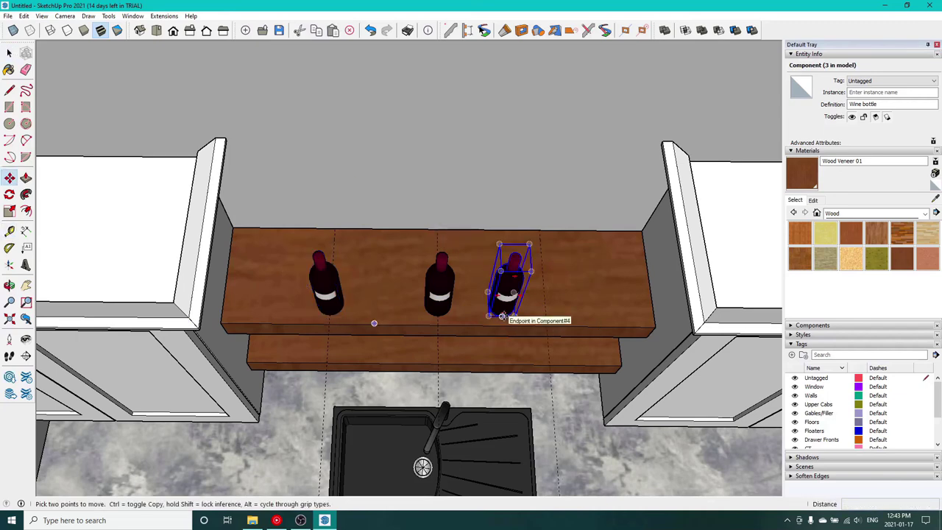
{"action": "scroll", "coordinate": [504, 315], "scroll_direction": "up", "scroll_amount": 3}
{"action": "left_click", "coordinate": [504, 316]}
{"action": "scroll", "coordinate": [604, 326], "scroll_direction": "up", "scroll_amount": 5}
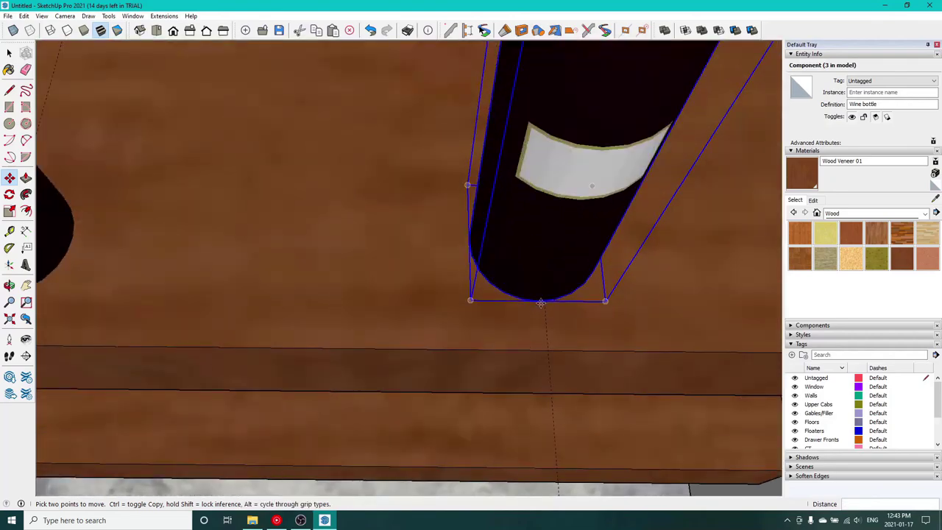
{"action": "scroll", "coordinate": [542, 299], "scroll_direction": "down", "scroll_amount": 7}
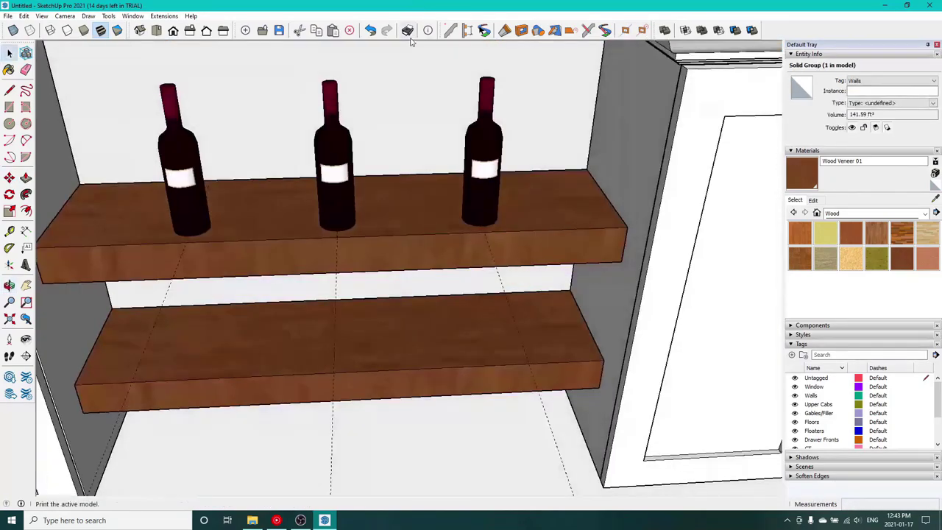
{"action": "scroll", "coordinate": [386, 147], "scroll_direction": "down", "scroll_amount": 5}
{"action": "middle_click_drag", "start_coordinate": [382, 177], "coordinate": [364, 139]}
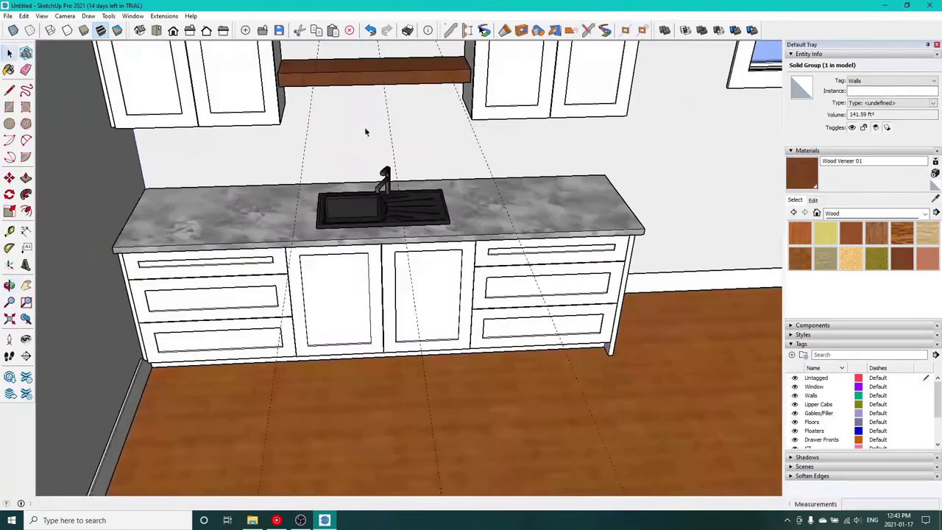
Search 3D Warehouse for "pLANT" models and browse the results.
{"action": "scroll", "coordinate": [366, 110], "scroll_direction": "down", "scroll_amount": 5}
{"action": "middle_click_drag", "start_coordinate": [365, 105], "coordinate": [500, 239]}
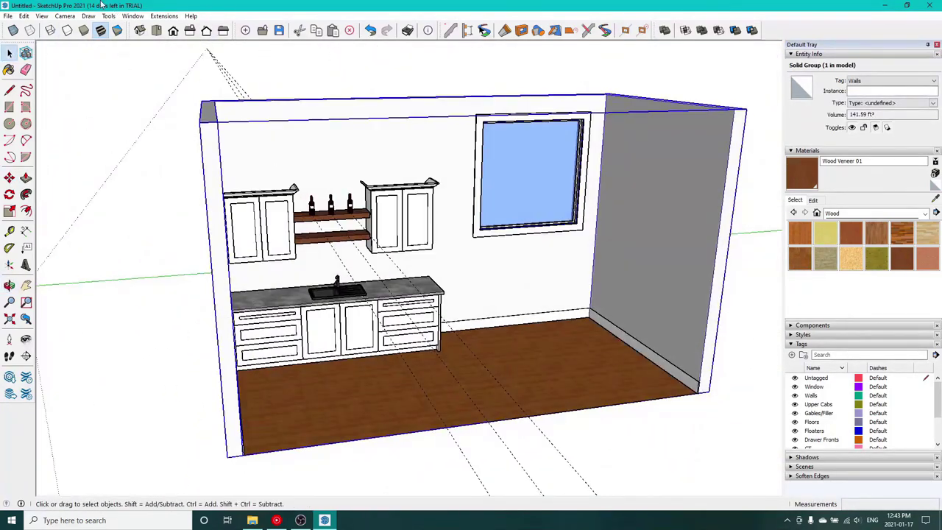
{"action": "left_click", "coordinate": [133, 16]}
{"action": "left_click", "coordinate": [139, 91]}
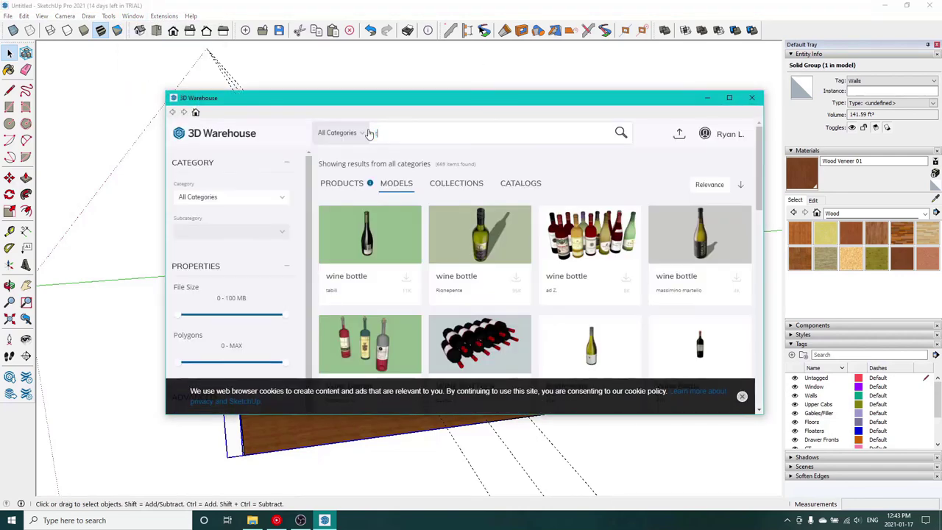
{"action": "type", "text": "pLANT"}
{"action": "key", "text": "Return"}
{"action": "scroll", "coordinate": [575, 280], "scroll_direction": "down", "scroll_amount": 3}
{"action": "scroll", "coordinate": [574, 280], "scroll_direction": "up", "scroll_amount": 1}
Load a tall potted plant from the library and place it on the floor in the back corner beside the window.
{"action": "left_click", "coordinate": [503, 291]}
{"action": "left_click", "coordinate": [538, 320]}
{"action": "left_click", "coordinate": [437, 280]}
{"action": "scroll", "coordinate": [581, 209], "scroll_direction": "down", "scroll_amount": 4}
{"action": "middle_click_drag", "start_coordinate": [580, 209], "coordinate": [480, 140]}
{"action": "key", "text": "space"}
{"action": "left_click", "coordinate": [501, 105]}
{"action": "middle_click_drag", "start_coordinate": [501, 105], "coordinate": [589, 221]}
{"action": "scroll", "coordinate": [602, 256], "scroll_direction": "up", "scroll_amount": 5}
{"action": "middle_click_drag", "start_coordinate": [602, 255], "coordinate": [385, 221]}
Search 3D Warehouse for "Garbage Can" models and browse the results.
{"action": "left_click", "coordinate": [133, 17]}
{"action": "left_click", "coordinate": [156, 91]}
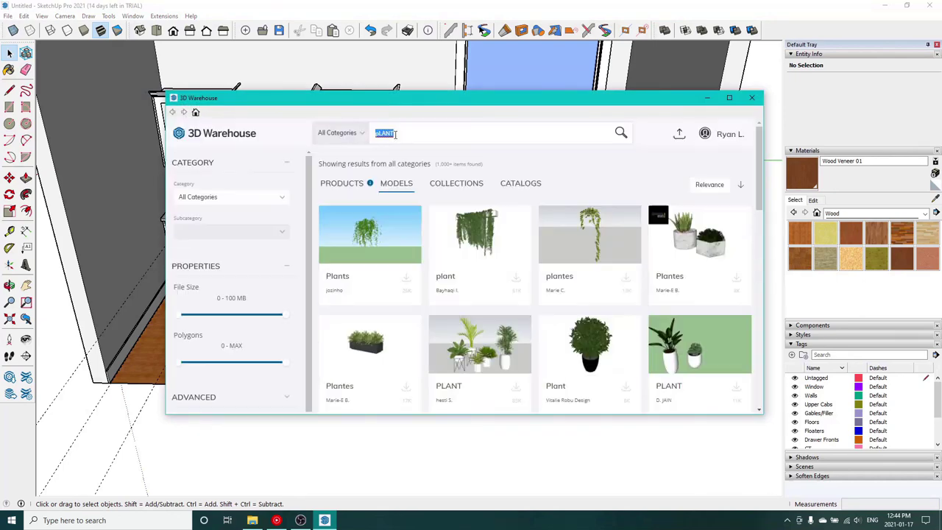
{"action": "left_click", "coordinate": [412, 132]}
{"action": "type", "text": "Garbage Can"}
{"action": "key", "text": "Return"}
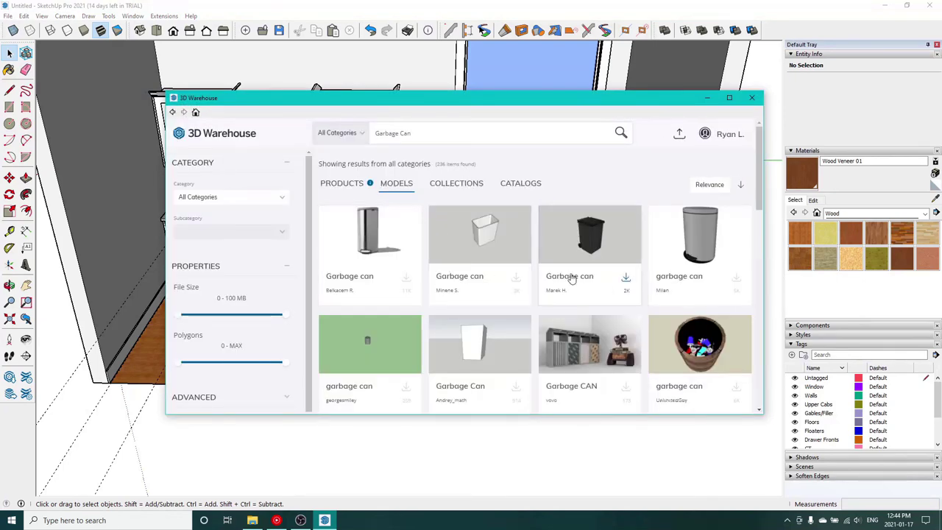
{"action": "scroll", "coordinate": [559, 280], "scroll_direction": "down", "scroll_amount": 8}
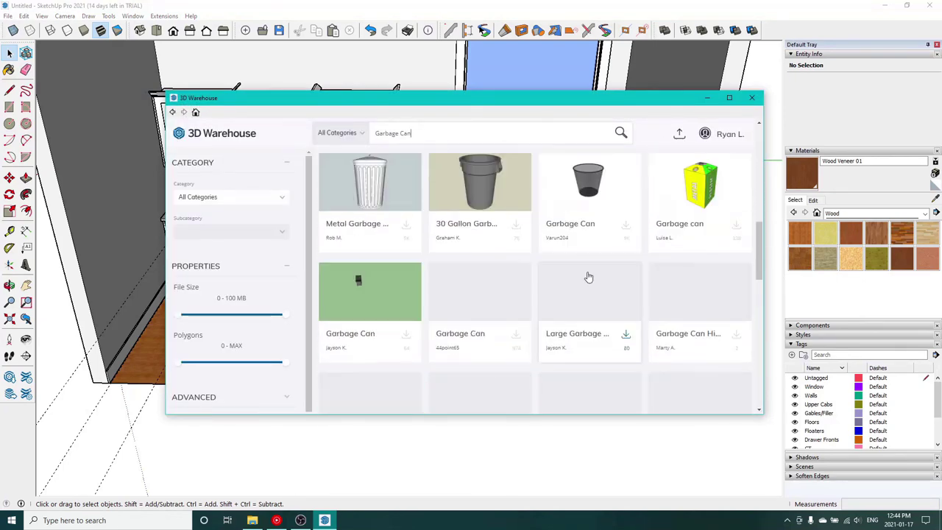
{"action": "scroll", "coordinate": [589, 276], "scroll_direction": "down", "scroll_amount": 6}
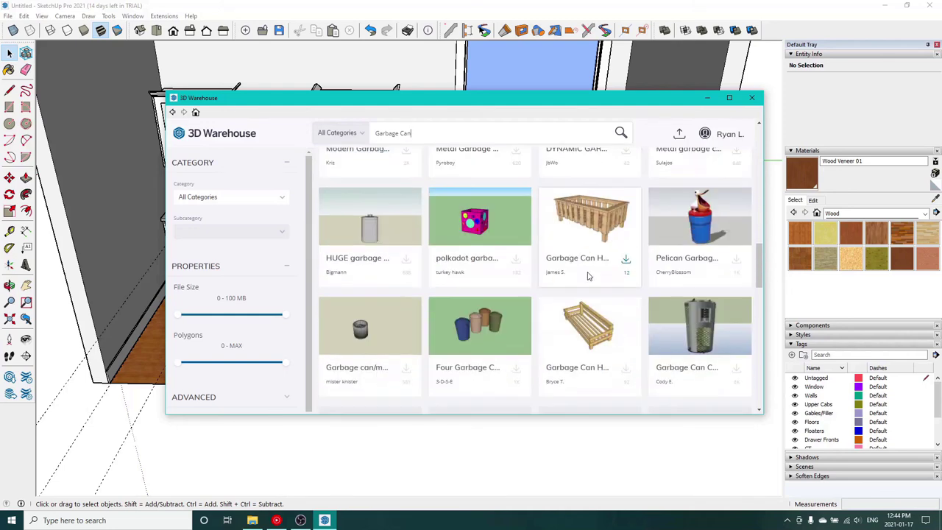
{"action": "scroll", "coordinate": [589, 276], "scroll_direction": "up", "scroll_amount": 12}
Load the grey cylindrical garbage can, place it beside the window-side end of the base cabinets and rotate it by -90°.
{"action": "left_click", "coordinate": [699, 251]}
{"action": "left_click", "coordinate": [555, 311]}
{"action": "left_click", "coordinate": [495, 285]}
{"action": "left_click", "coordinate": [398, 267]}
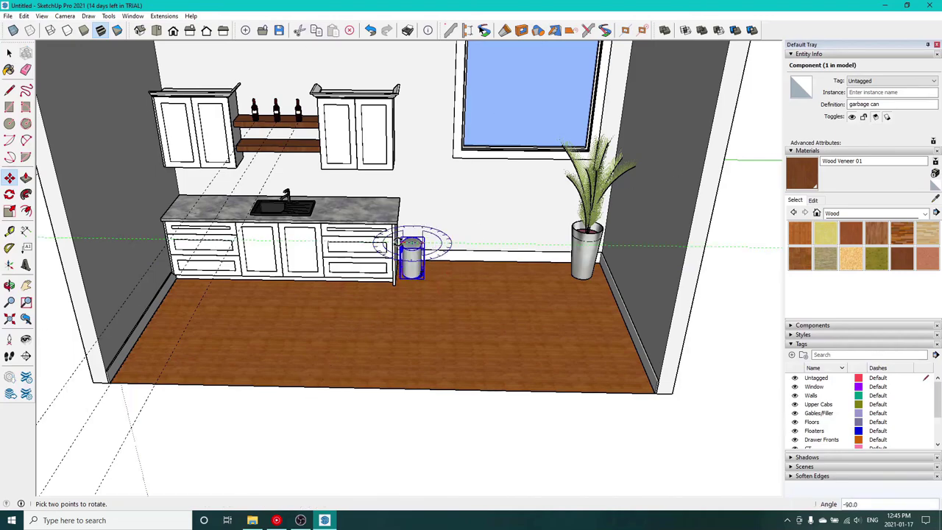
{"action": "left_click", "coordinate": [398, 241]}
Remove the three shelf guides running across the room and clear the selection.
{"action": "scroll", "coordinate": [427, 293], "scroll_direction": "up", "scroll_amount": 6}
{"action": "middle_click_drag", "start_coordinate": [395, 273], "coordinate": [185, 257], "text": "shift"}
{"action": "scroll", "coordinate": [474, 357], "scroll_direction": "up", "scroll_amount": 3}
{"action": "scroll", "coordinate": [393, 315], "scroll_direction": "down", "scroll_amount": 7}
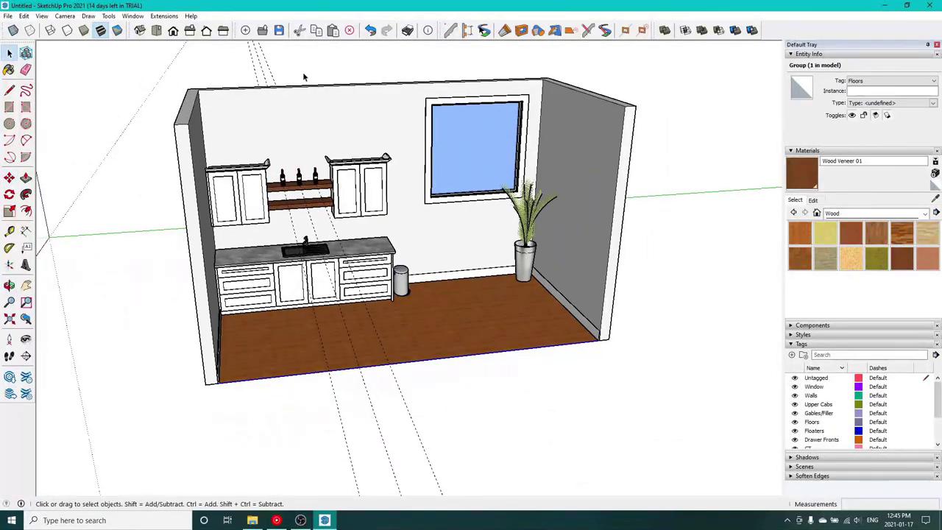
{"action": "left_click", "coordinate": [358, 453]}
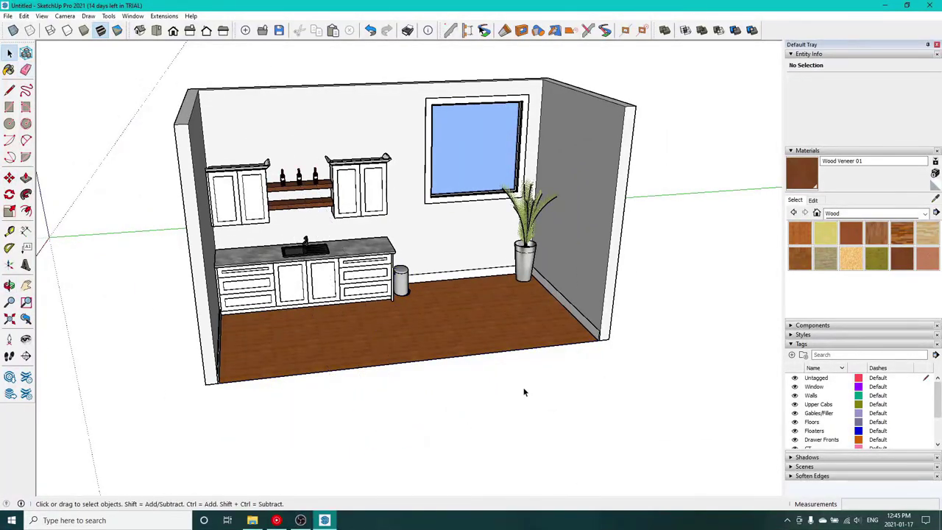